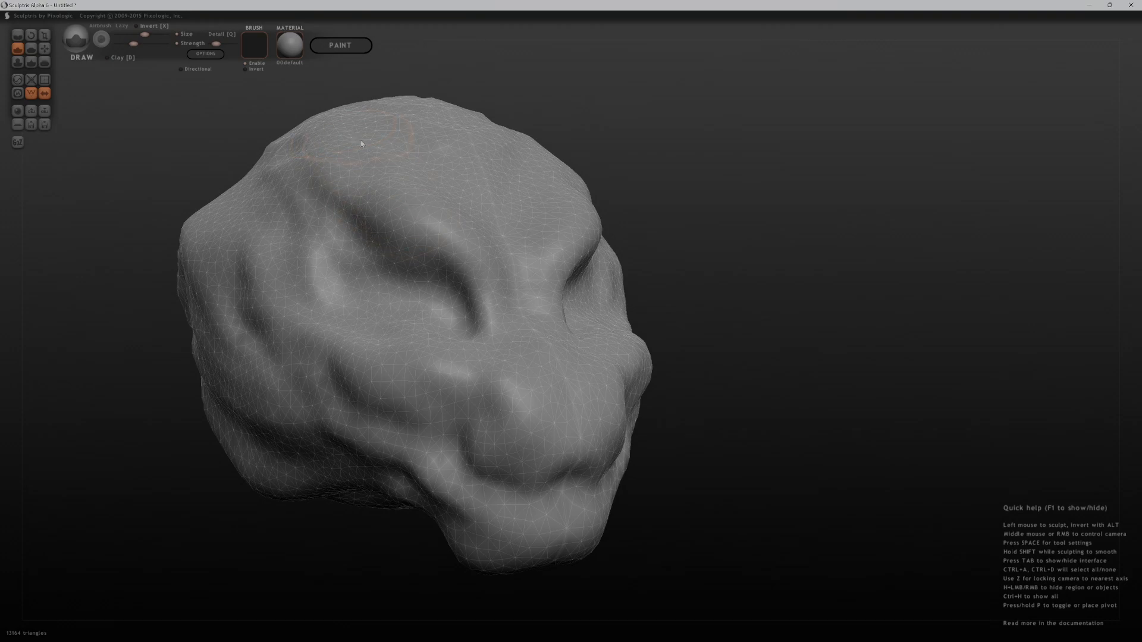
Examine the creature head's brow, eye sockets, muzzle and jaw from the front and the side
middle_drag(641, 124, 582, 123)
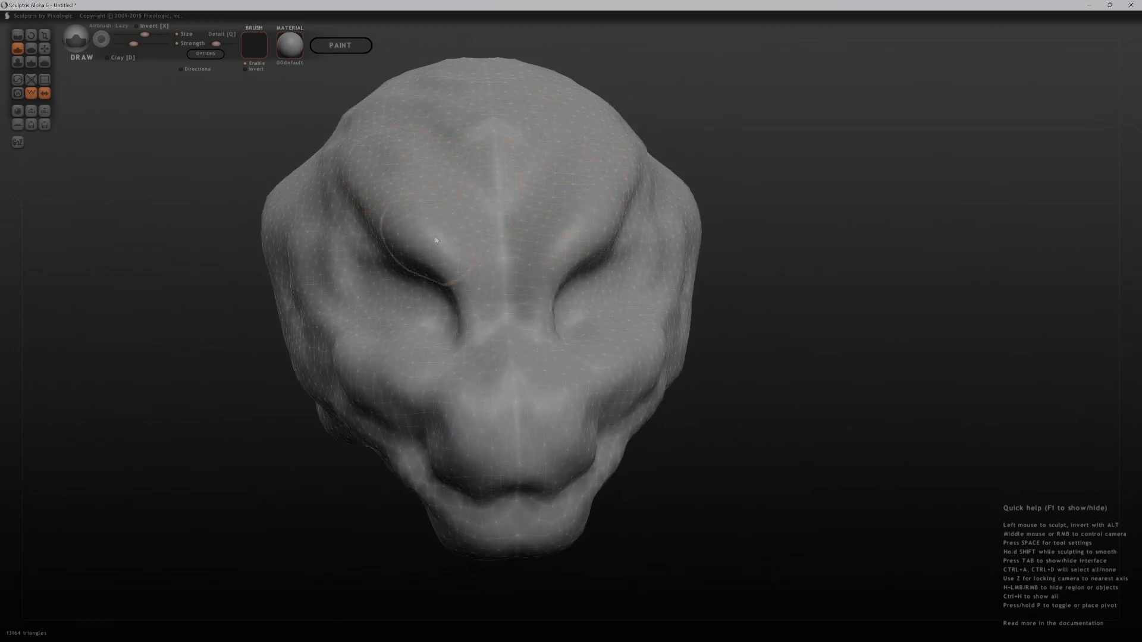
mouse_move(193, 205)
middle_down()
mouse_move(199, 240)
mouse_move(277, 220)
middle_up()
mouse_move(394, 381)
middle_down()
mouse_move(620, 309)
mouse_move(645, 405)
middle_up()
middle_drag(594, 452, 340, 433)
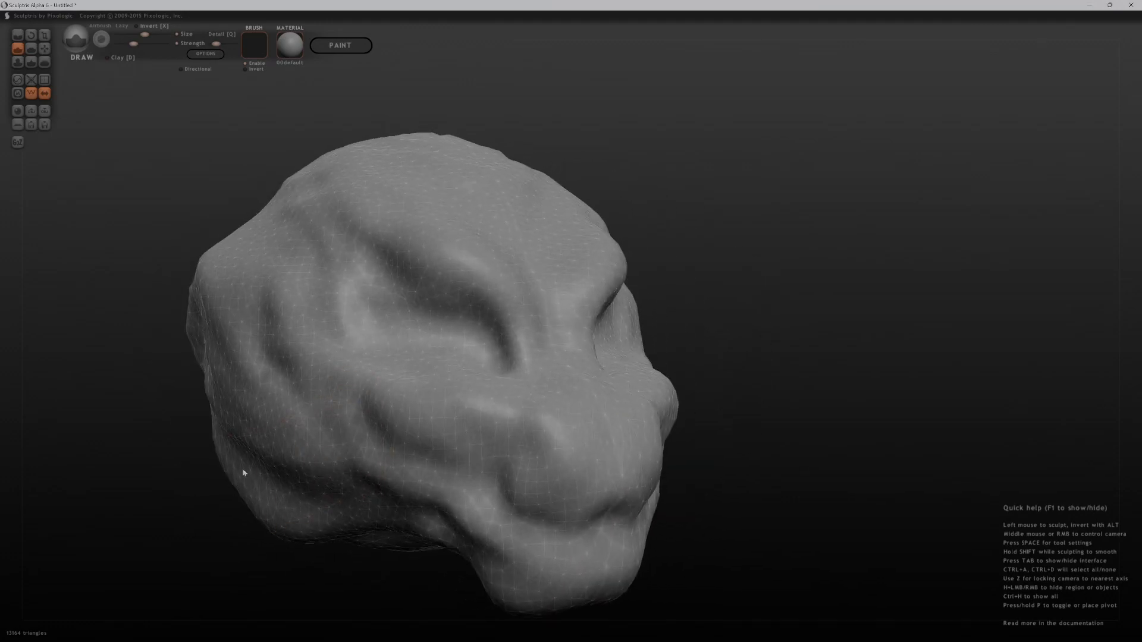
middle_drag(234, 477, 288, 255)
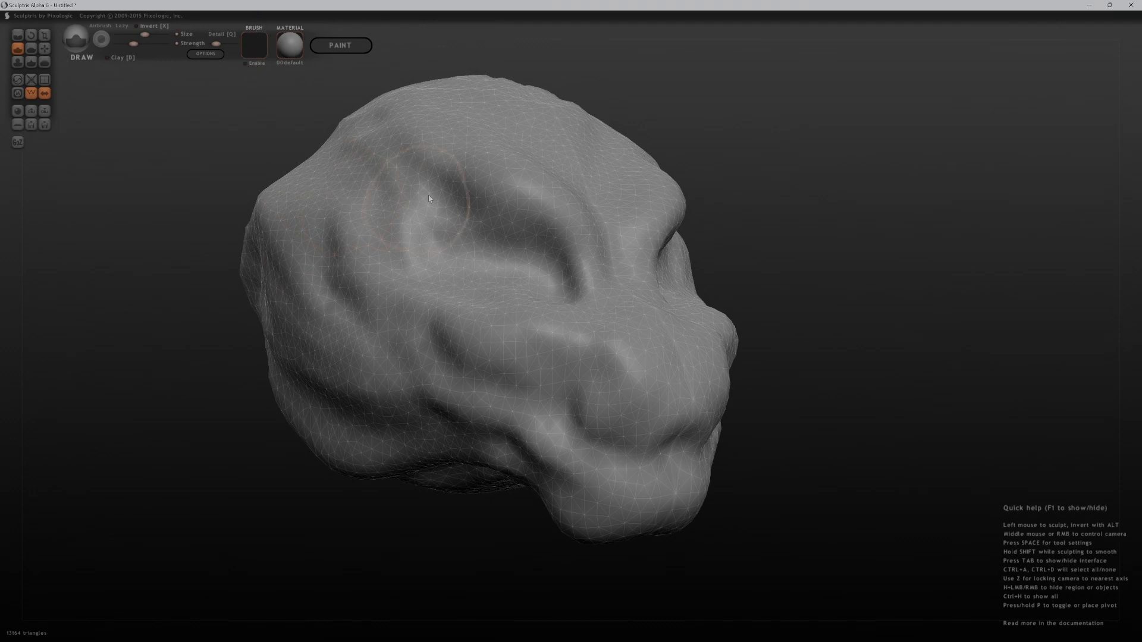
drag(468, 149, 585, 178)
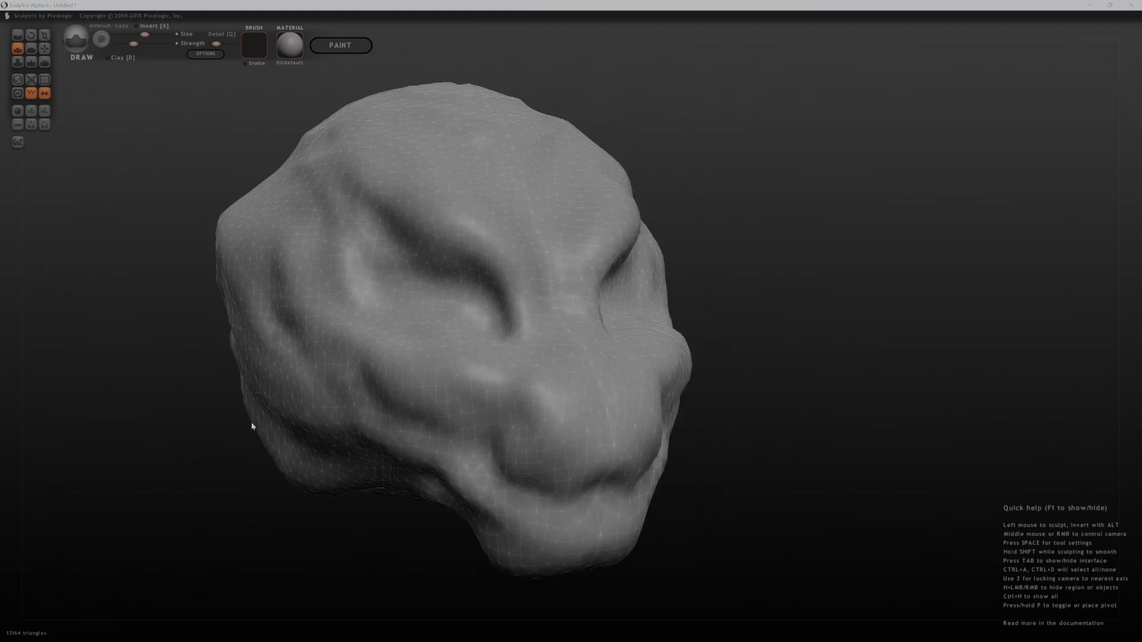
drag(185, 438, 162, 436)
drag(657, 203, 712, 206)
drag(756, 282, 699, 271)
Adjust the Draw brush's strength and detail in the quick tool settings
key(space)
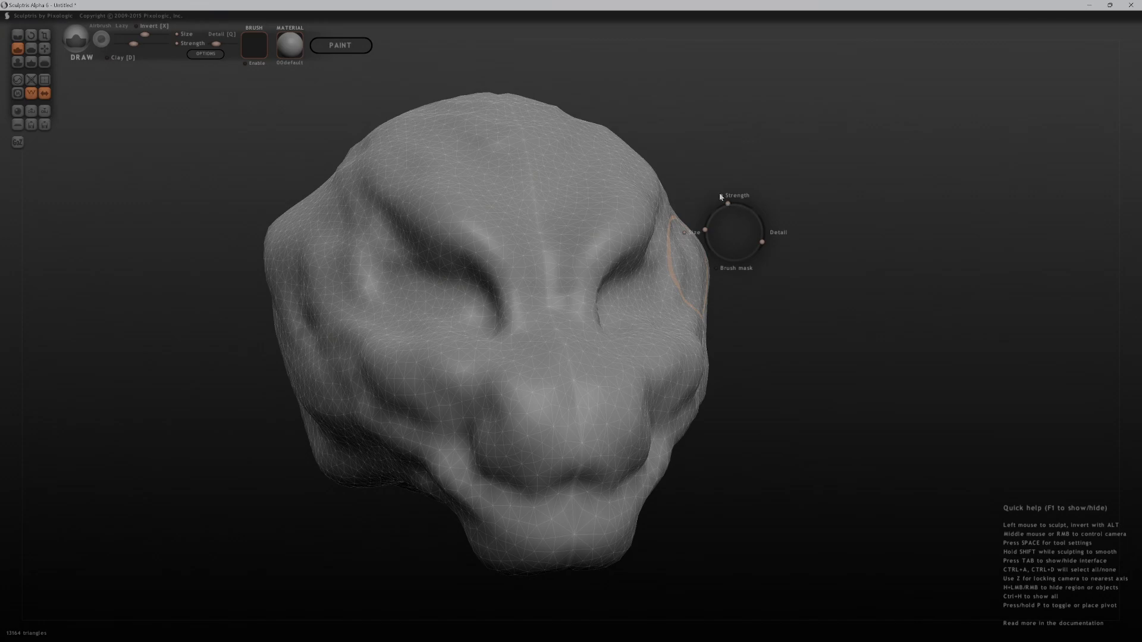
mouse_move(729, 203)
mouse_down()
mouse_move(767, 215)
mouse_move(717, 205)
mouse_move(748, 209)
mouse_move(708, 218)
mouse_move(713, 237)
mouse_up()
mouse_move(763, 244)
mouse_down()
mouse_move(766, 234)
mouse_move(764, 247)
mouse_up()
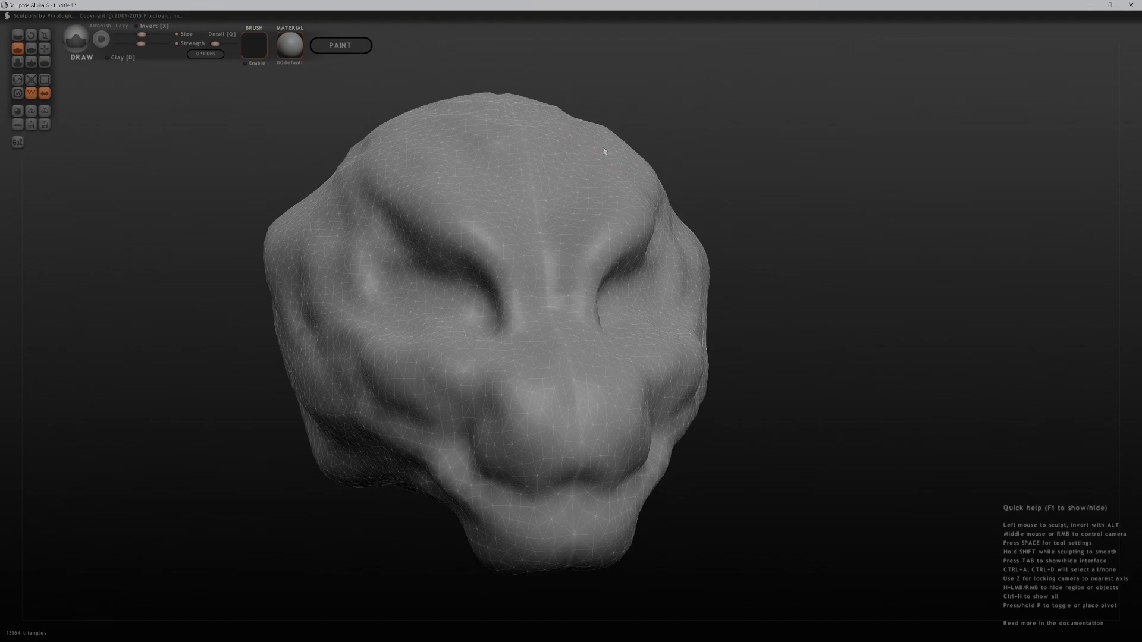
Sculpt mirrored ridges running front to back over the crown with a smaller Draw brush
mouse_move(722, 123)
mouse_down()
mouse_move(747, 157)
mouse_move(810, 190)
mouse_up()
mouse_move(457, 184)
mouse_down()
mouse_move(438, 234)
mouse_move(467, 265)
mouse_move(492, 203)
mouse_up()
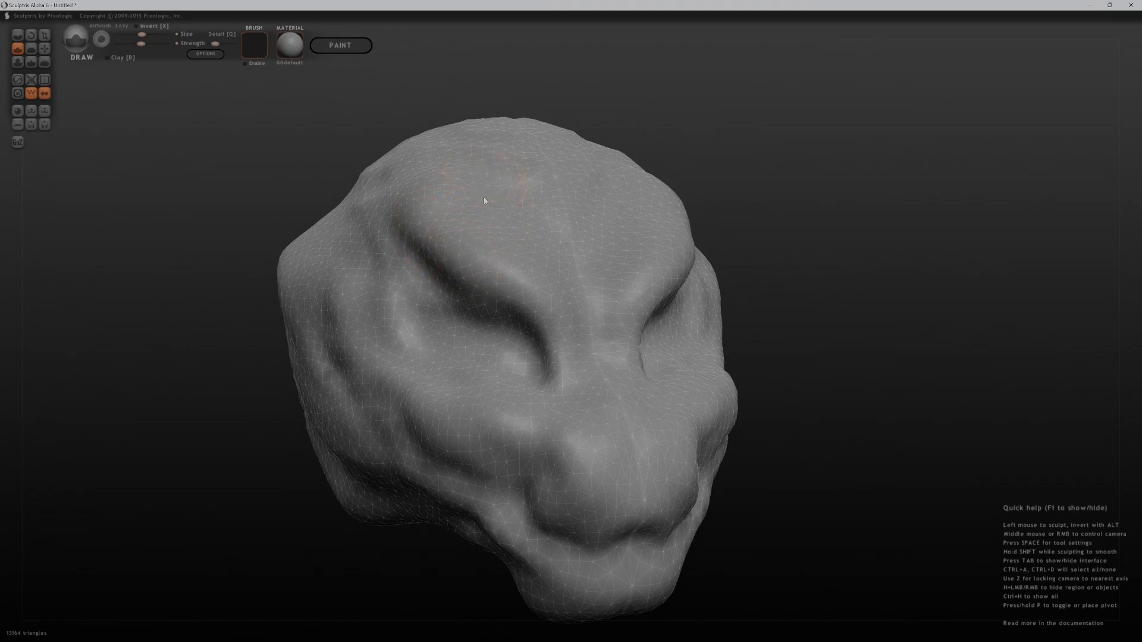
mouse_move(520, 252)
right_down()
mouse_move(856, 209)
mouse_move(1061, 230)
mouse_move(842, 414)
mouse_move(790, 288)
mouse_move(869, 255)
mouse_move(910, 283)
mouse_move(897, 215)
right_up()
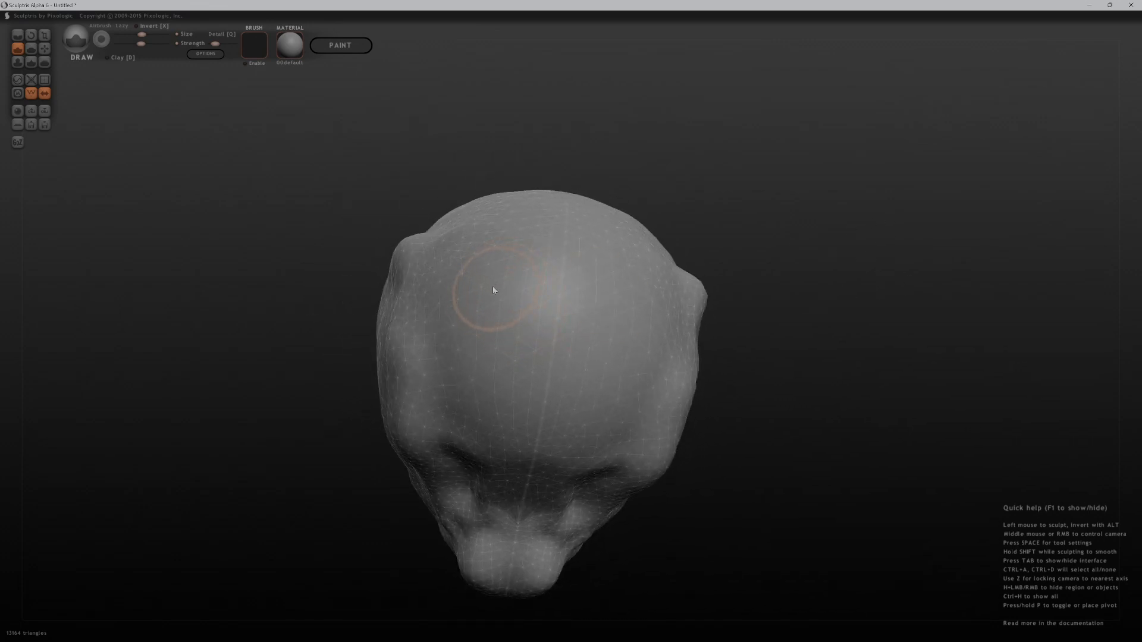
scroll(497, 280, down, 3)
drag(501, 246, 477, 359)
drag(553, 291, 552, 347)
drag(532, 265, 541, 374)
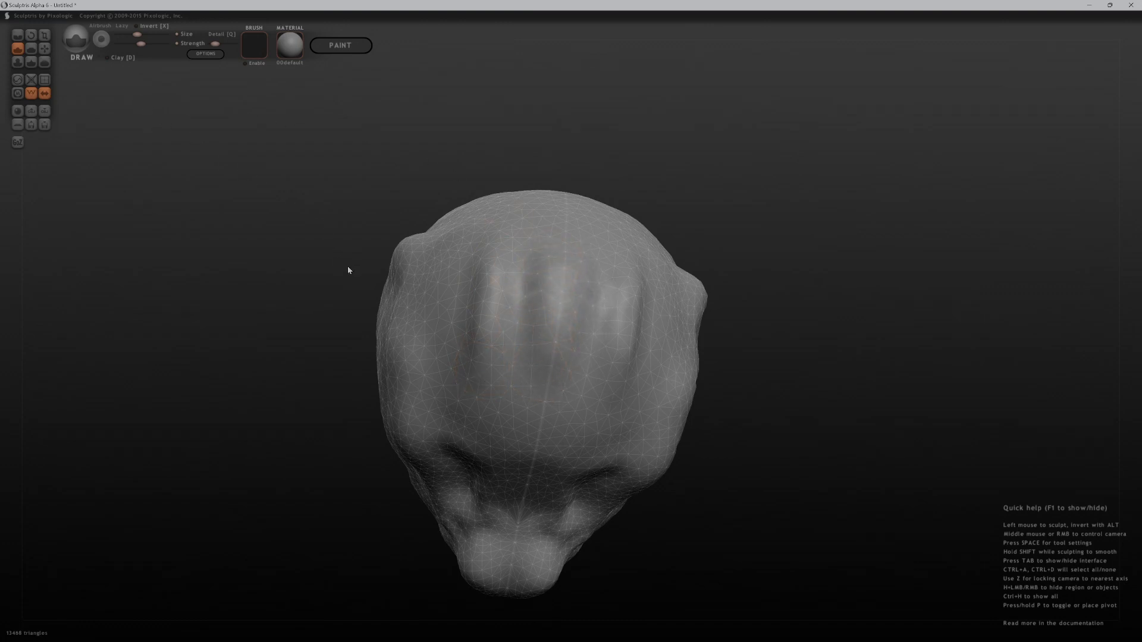
Enable the Clay option and stroke sideways across the lower ends of the crown ridges
key(d)
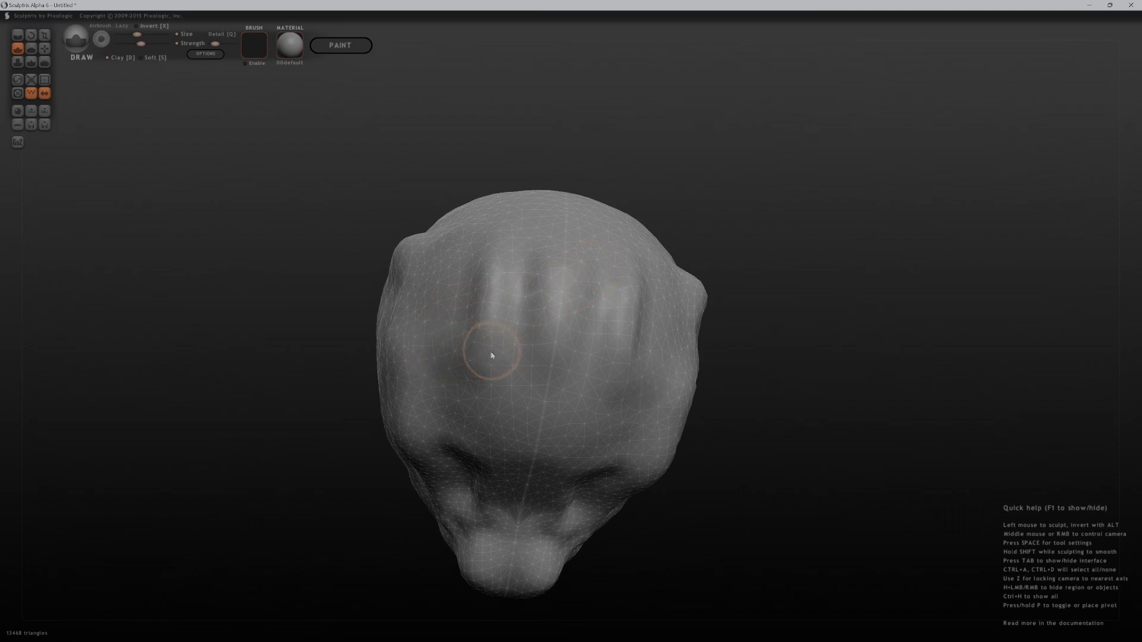
drag(527, 358, 424, 360)
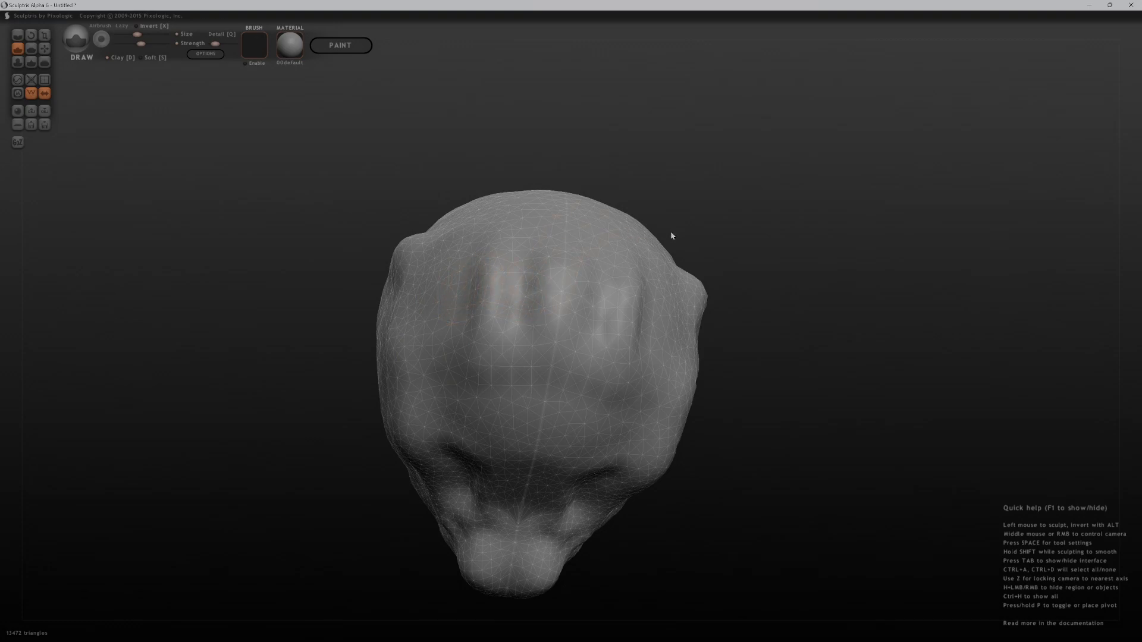
middle_drag(667, 234, 788, 270)
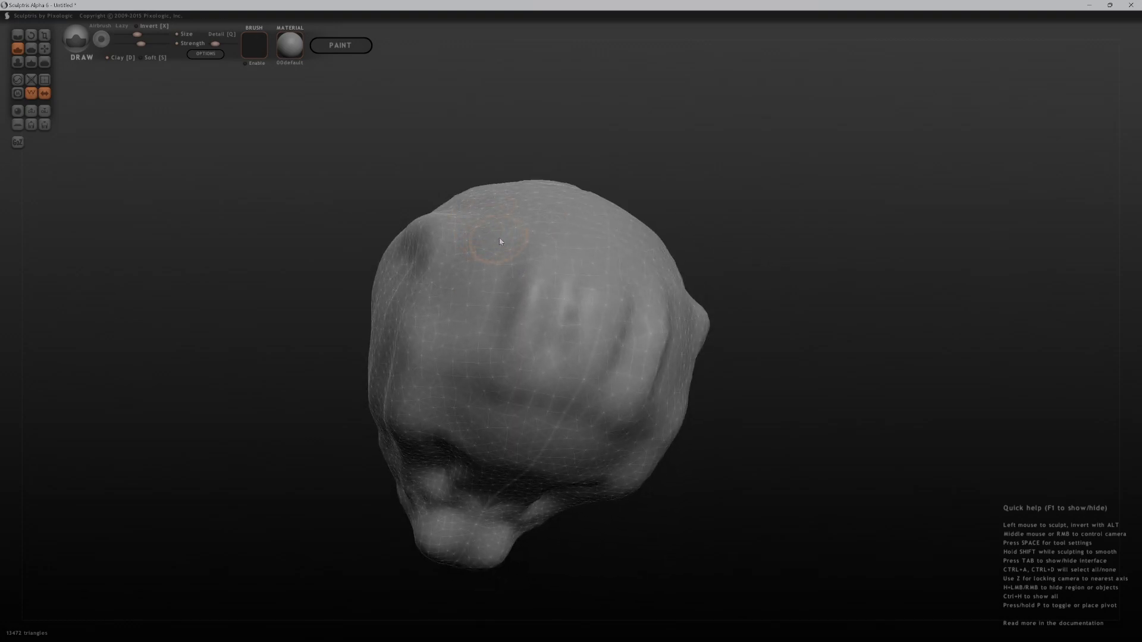
Turn off Clay and draw strokes sideways across the middle of the crown ridges
key(d)
middle_drag(809, 288, 788, 299)
scroll(795, 341, up, 6)
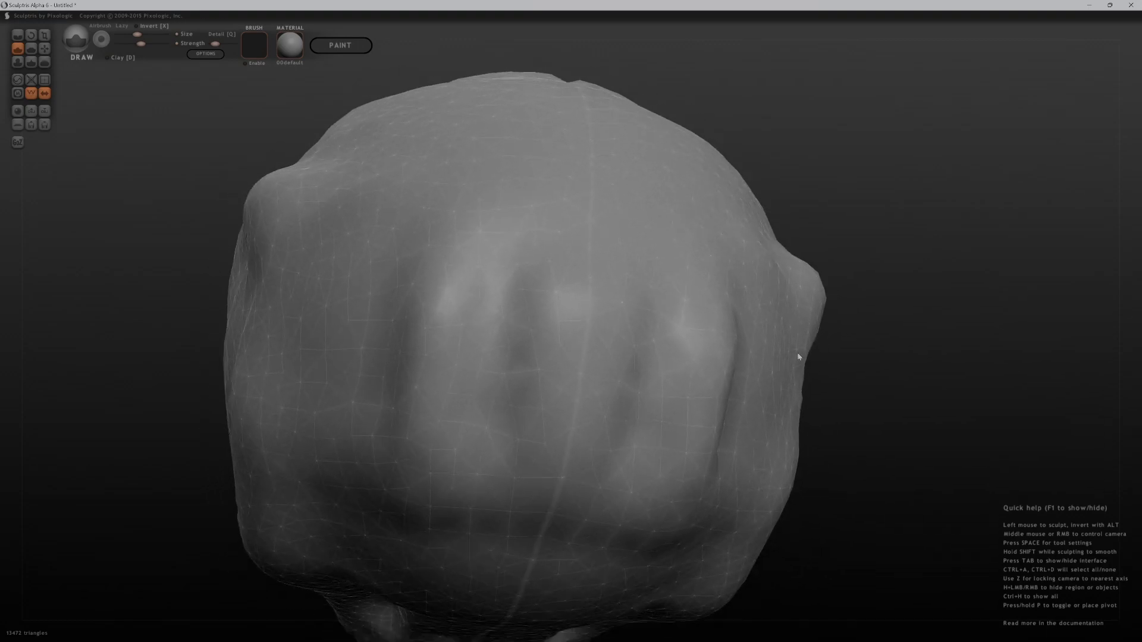
middle_drag(795, 364, 923, 308)
mouse_move(379, 277)
mouse_down()
mouse_move(468, 287)
mouse_move(570, 332)
mouse_up()
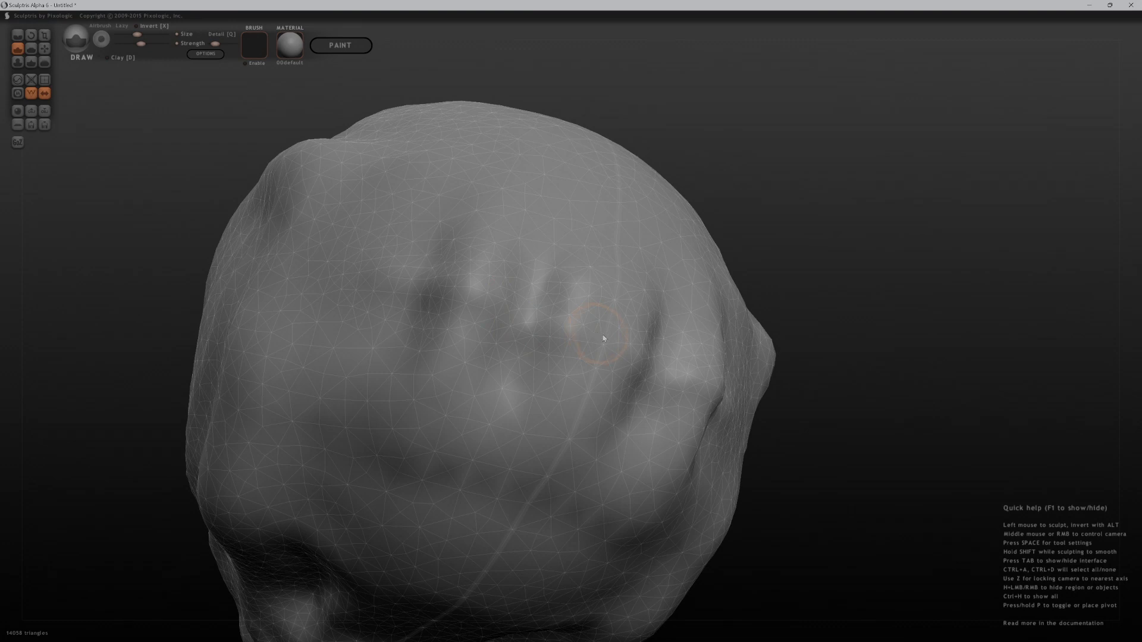
drag(630, 357, 372, 288)
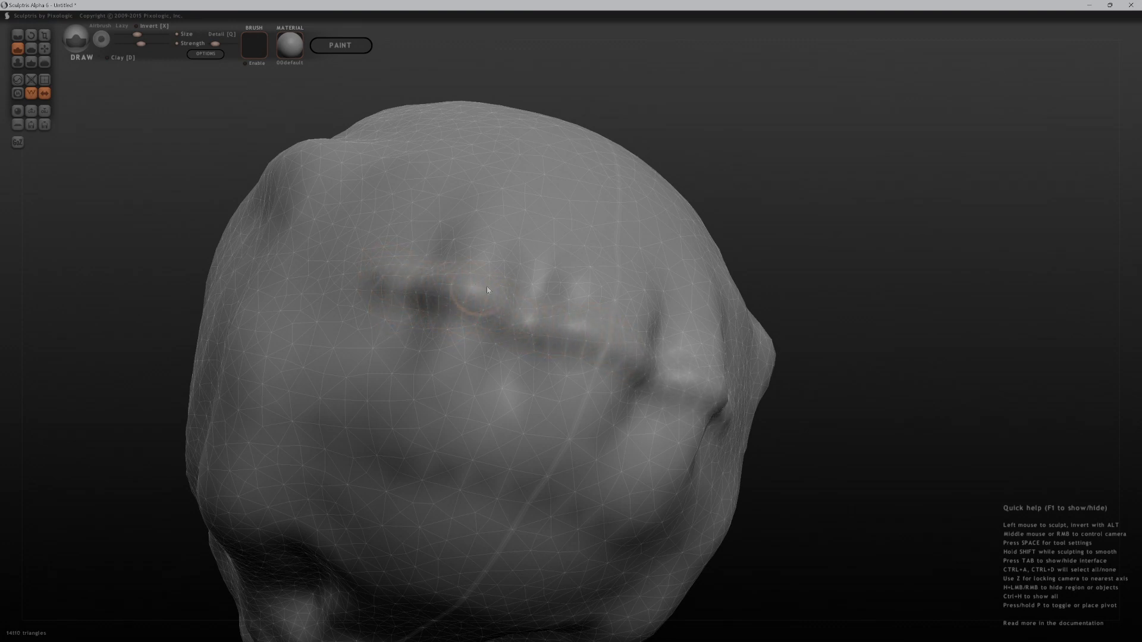
Turn Clay back on and build up sideways strokes on the crown, closer to the forehead
drag(893, 348, 896, 270)
drag(415, 256, 357, 273)
key(d)
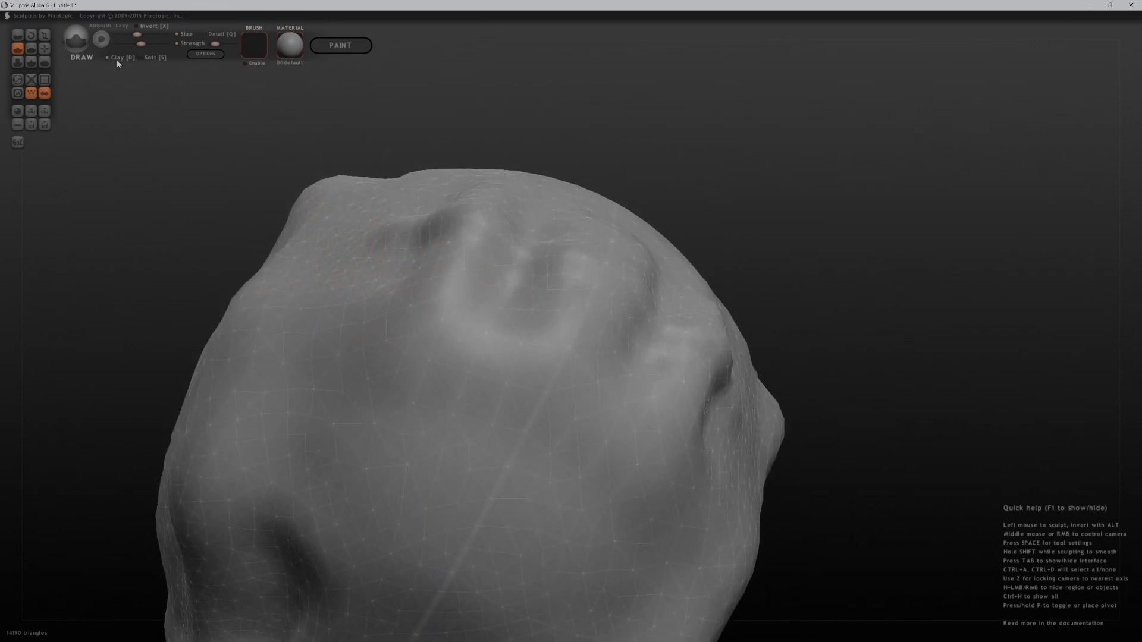
drag(360, 274, 522, 306)
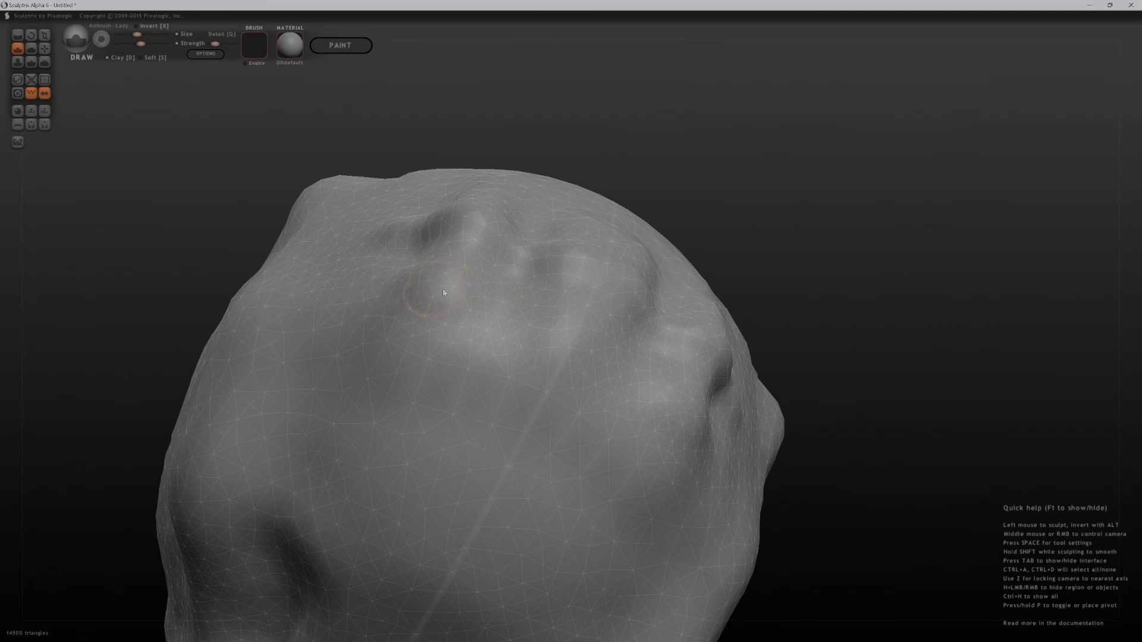
drag(423, 325, 597, 360)
Draw another stroke on the side of the crown without Clay, and re-enable Clay to stroke across the bumps
key(d)
mouse_move(368, 256)
mouse_down()
mouse_move(521, 290)
mouse_move(497, 294)
mouse_move(400, 265)
mouse_move(562, 320)
mouse_move(315, 291)
mouse_up()
click(107, 59)
middle_drag(229, 124, 194, 188)
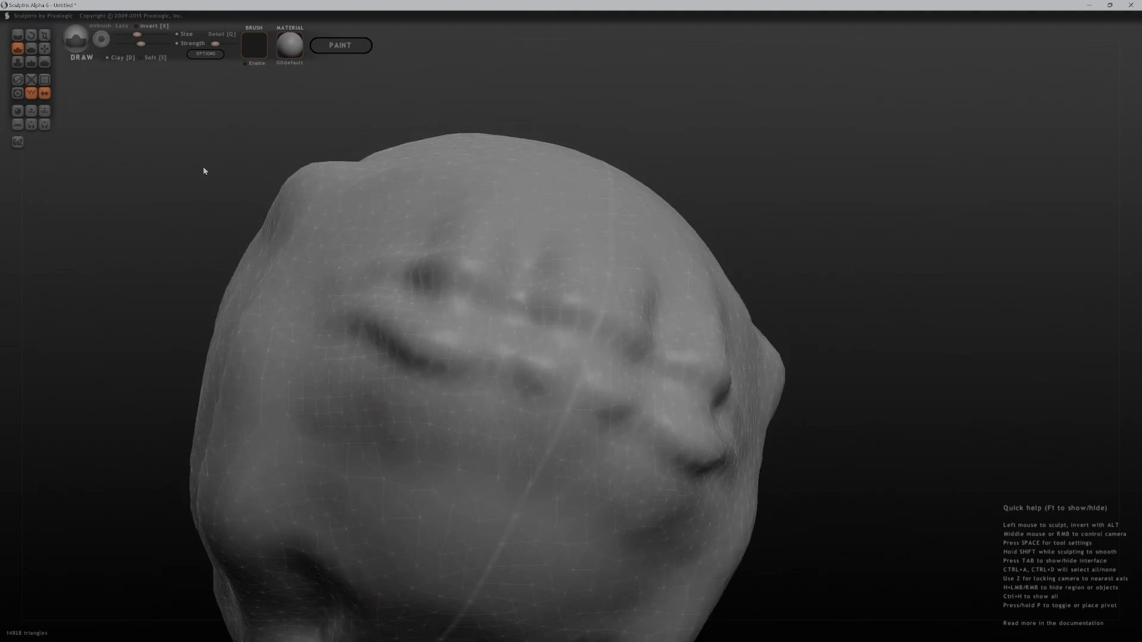
mouse_move(408, 306)
mouse_down()
mouse_move(426, 333)
mouse_move(392, 392)
mouse_move(322, 398)
mouse_move(443, 313)
mouse_move(378, 337)
mouse_move(410, 286)
mouse_move(359, 328)
mouse_move(517, 260)
mouse_move(488, 309)
mouse_move(484, 412)
mouse_move(505, 426)
mouse_move(546, 382)
mouse_move(564, 297)
mouse_up()
Smooth out the bumps on the crown with a larger brush
mouse_move(948, 476)
mouse_down()
mouse_move(837, 445)
mouse_move(818, 482)
mouse_move(806, 472)
mouse_move(819, 398)
mouse_up()
scroll(803, 353, down, 4)
mouse_move(804, 353)
mouse_down()
mouse_move(788, 383)
mouse_move(790, 331)
mouse_move(798, 372)
mouse_move(791, 308)
mouse_move(813, 350)
mouse_move(566, 315)
mouse_move(367, 489)
mouse_up()
mouse_move(913, 413)
alt+mouse_down()
mouse_move(437, 402)
mouse_move(681, 385)
mouse_move(690, 351)
mouse_move(773, 329)
mouse_move(783, 474)
alt+mouse_up()
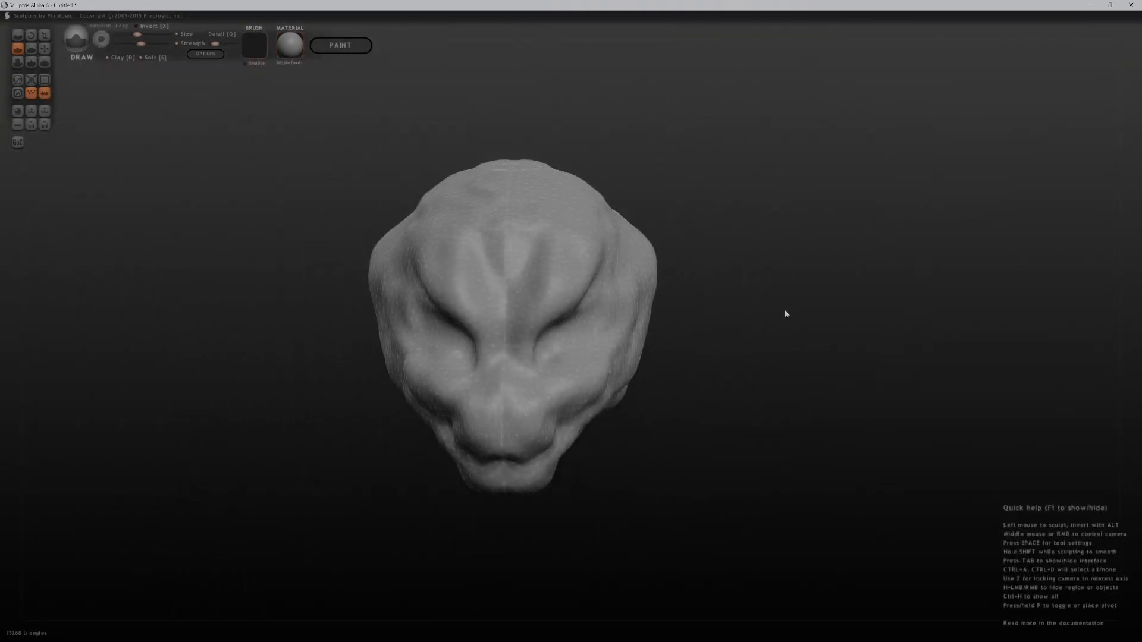
mouse_move(786, 313)
ctrl+mouse_down()
mouse_move(762, 370)
mouse_move(902, 363)
mouse_move(985, 407)
mouse_move(906, 348)
mouse_move(943, 429)
mouse_move(869, 361)
mouse_move(900, 335)
mouse_move(851, 351)
ctrl+mouse_up()
scroll(466, 305, up, 6)
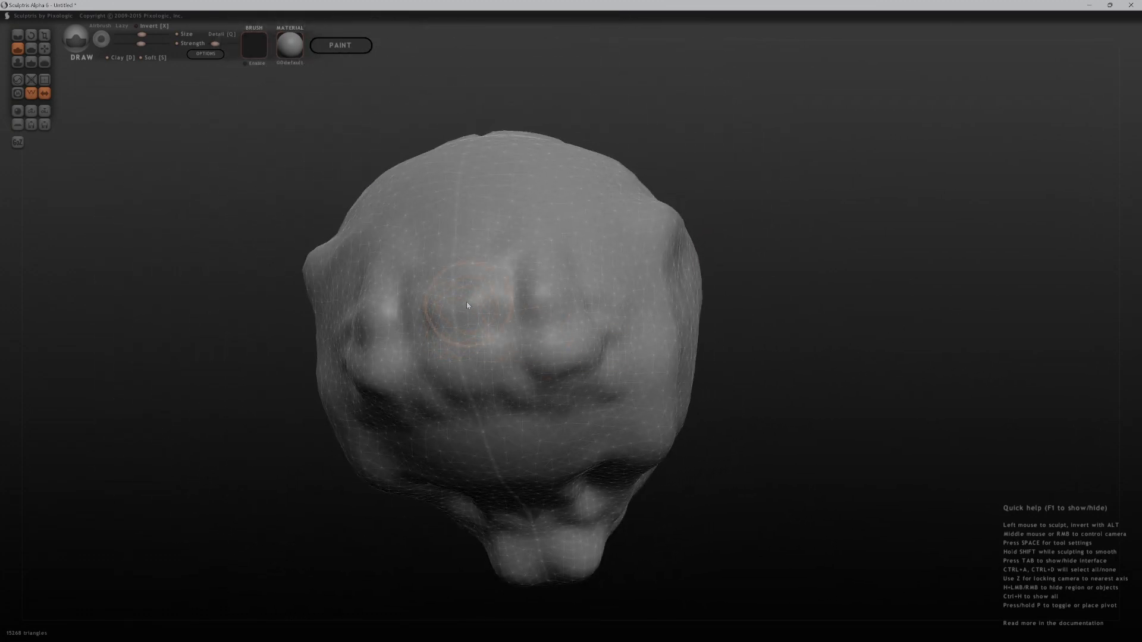
mouse_move(492, 289)
mouse_down()
mouse_move(501, 265)
mouse_move(421, 263)
mouse_move(467, 331)
mouse_move(526, 366)
mouse_move(384, 395)
mouse_move(542, 350)
mouse_move(502, 306)
mouse_move(505, 375)
mouse_up()
Lower the mesh density over the crown and the back of the head with the Reduce Brush
click(17, 79)
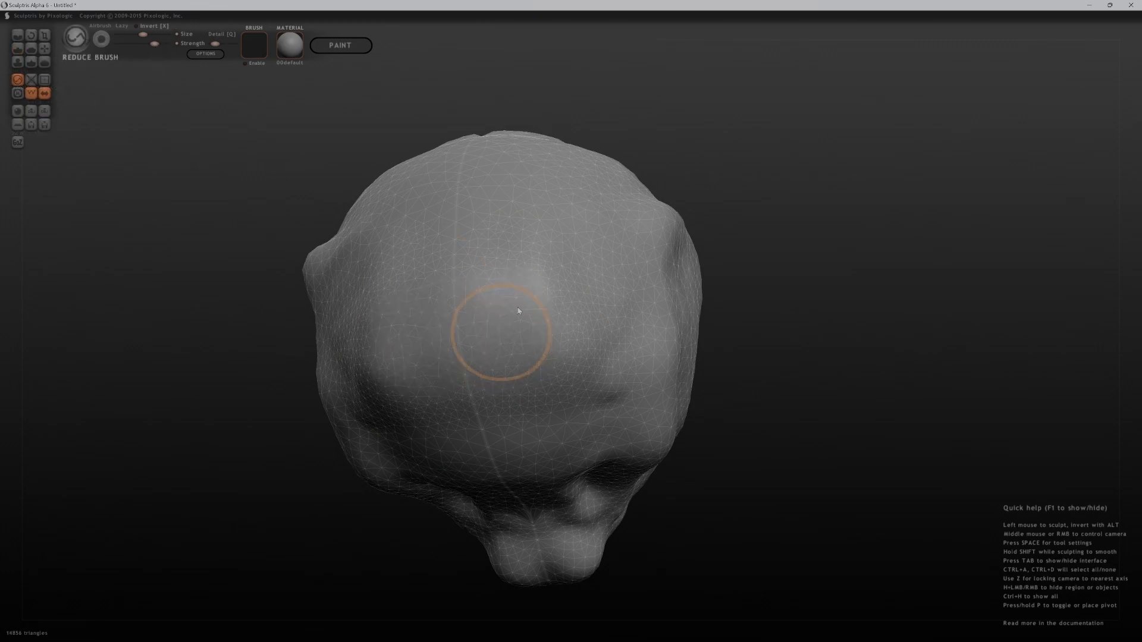
drag(395, 224, 510, 306)
mouse_move(588, 282)
mouse_down()
mouse_move(556, 400)
mouse_move(527, 439)
mouse_up()
middle_drag(576, 264, 763, 281)
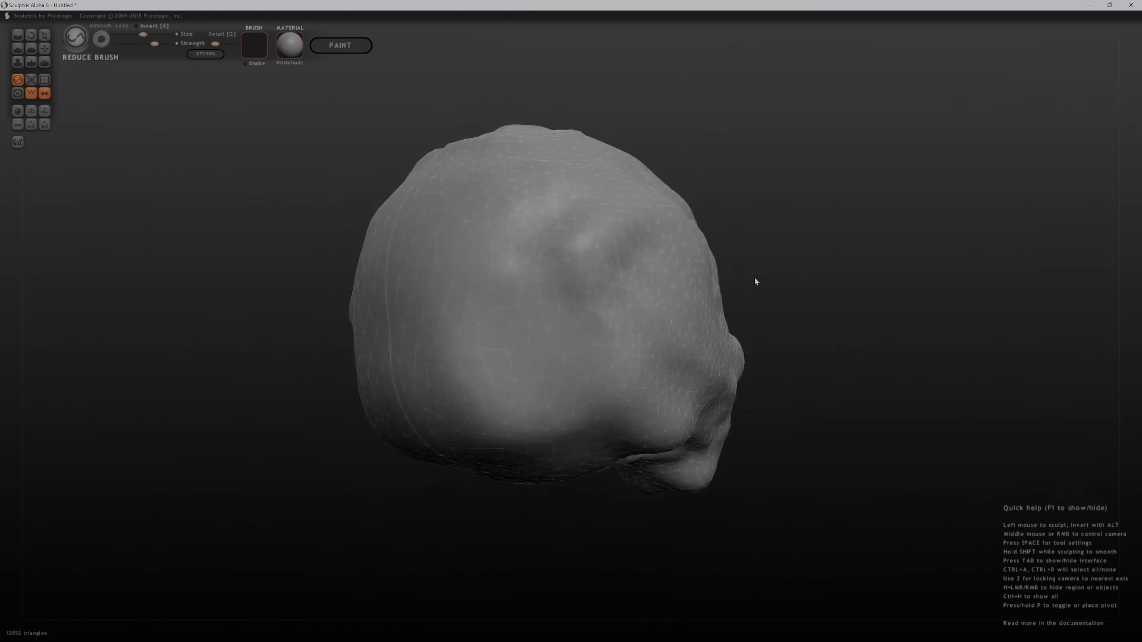
drag(535, 338, 547, 442)
mouse_move(655, 357)
middle_down()
mouse_move(815, 200)
mouse_move(624, 333)
middle_up()
mouse_move(518, 395)
mouse_down()
mouse_move(651, 515)
mouse_move(622, 395)
mouse_move(629, 432)
mouse_up()
Carve the mouth line from the cheek to the front of the muzzle with a smaller Crease brush
middle_drag(629, 433, 663, 320)
mouse_move(961, 368)
middle_down()
mouse_move(951, 329)
mouse_move(905, 364)
middle_up()
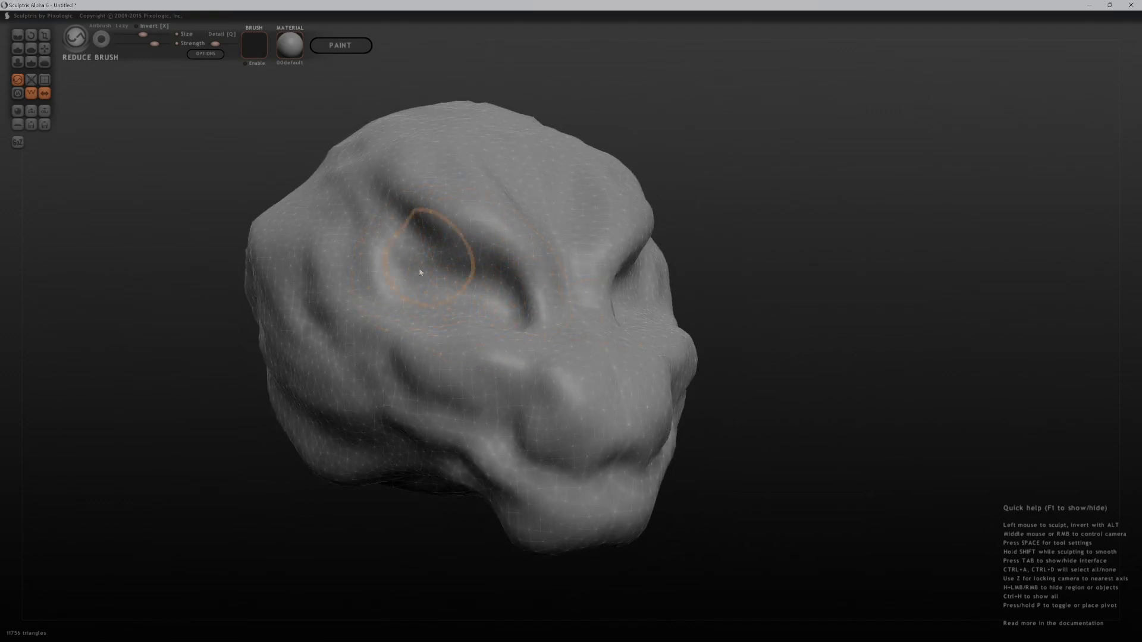
mouse_move(543, 413)
middle_down()
mouse_move(810, 429)
mouse_move(760, 375)
mouse_move(740, 385)
mouse_move(811, 362)
mouse_move(817, 314)
mouse_move(722, 324)
mouse_move(854, 313)
mouse_move(803, 318)
middle_up()
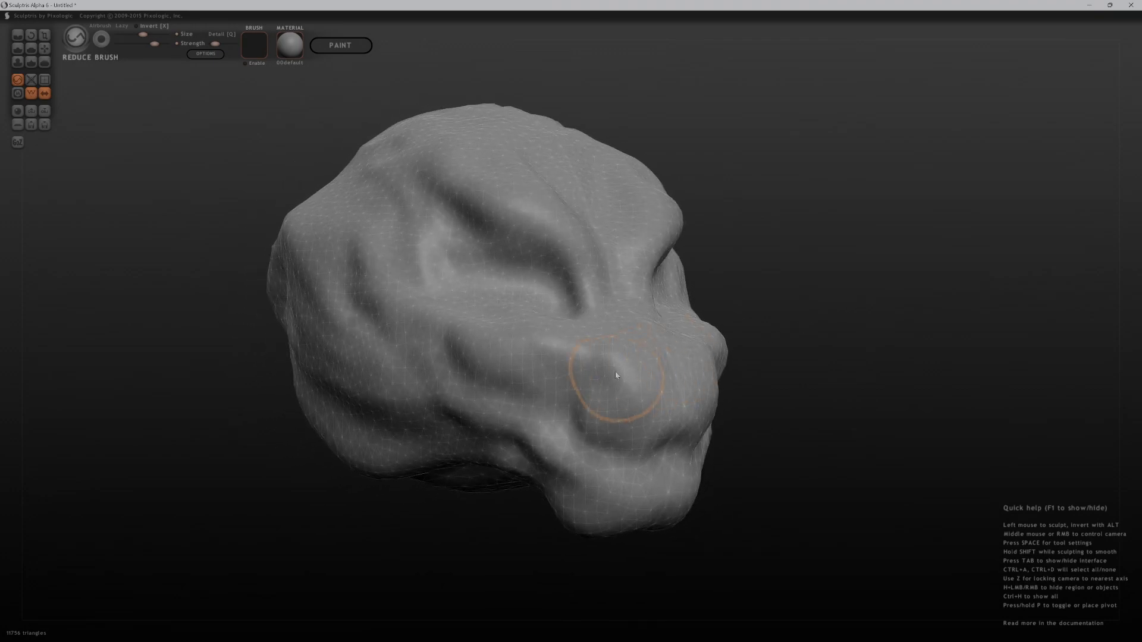
key(c)
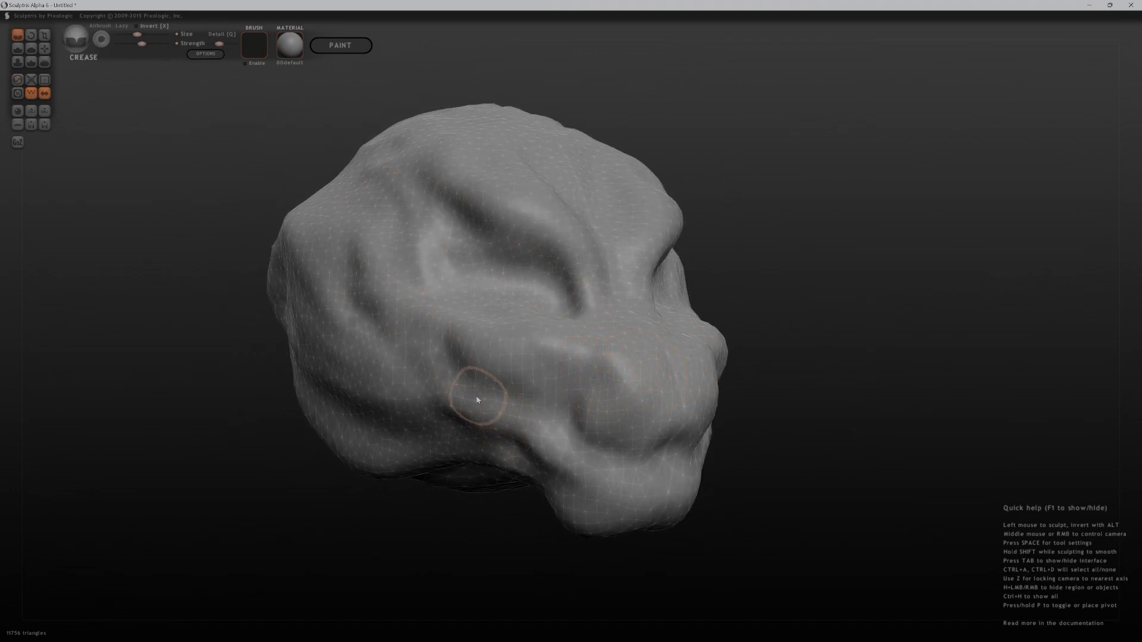
scroll(467, 369, down, 2)
middle_drag(848, 378, 913, 378)
middle_drag(827, 362, 757, 367)
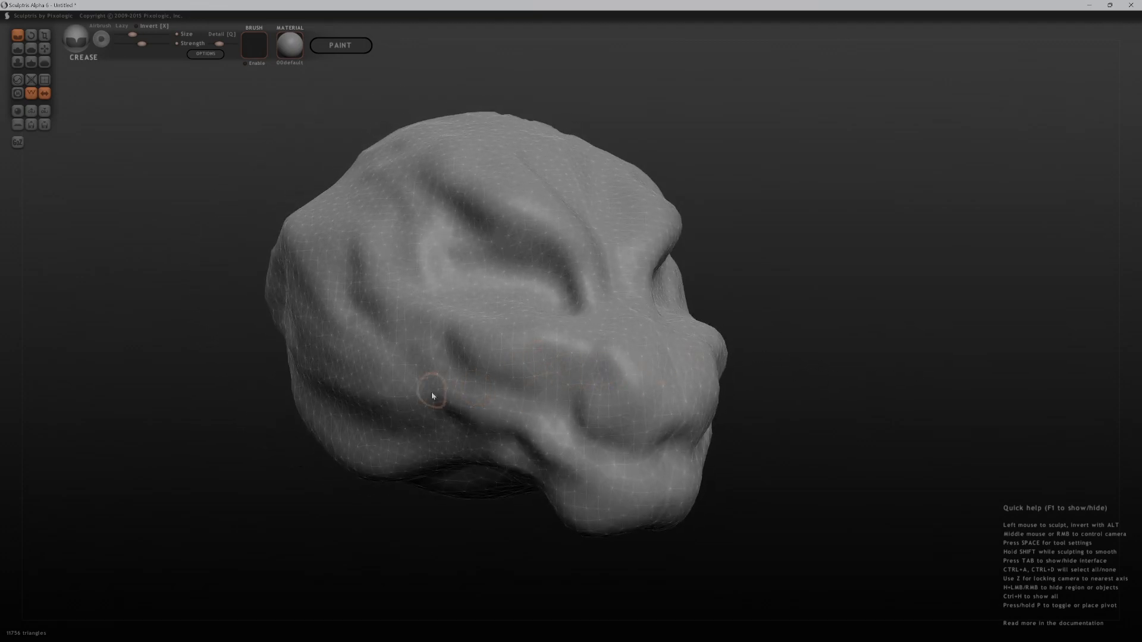
mouse_move(404, 370)
mouse_down()
mouse_move(390, 341)
mouse_move(444, 381)
mouse_up()
drag(464, 385, 488, 391)
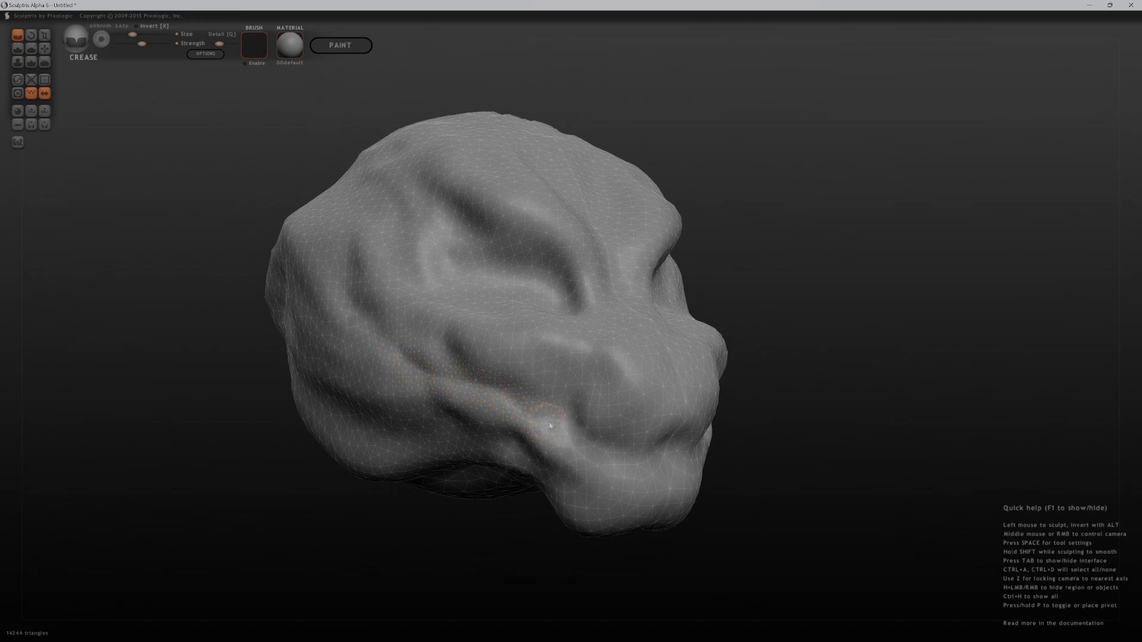
drag(595, 461, 628, 467)
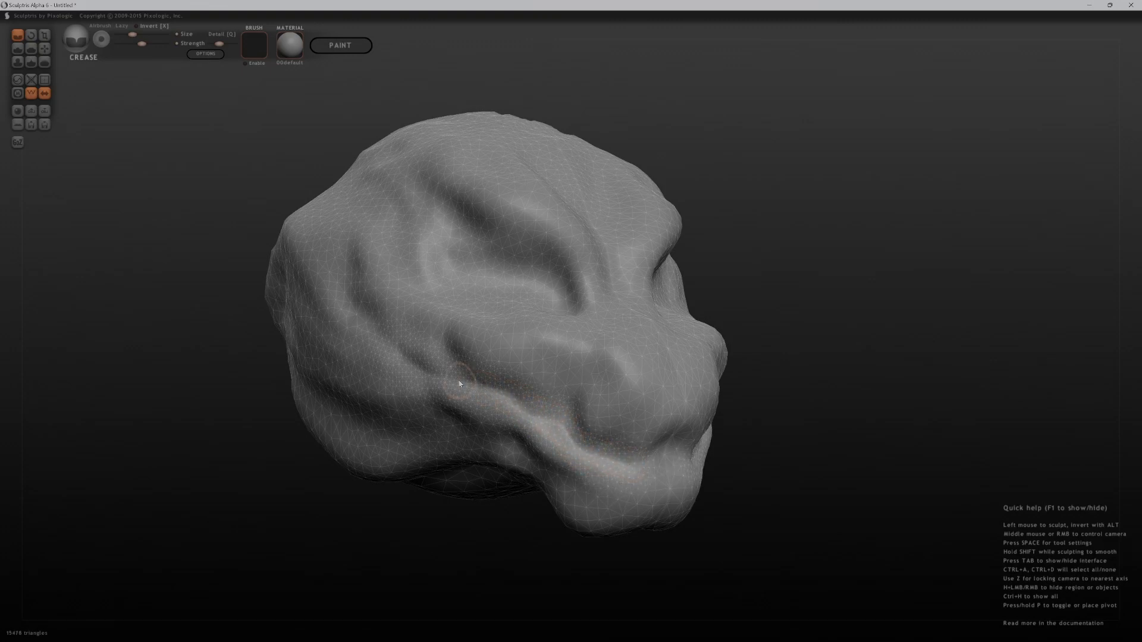
drag(441, 379, 507, 399)
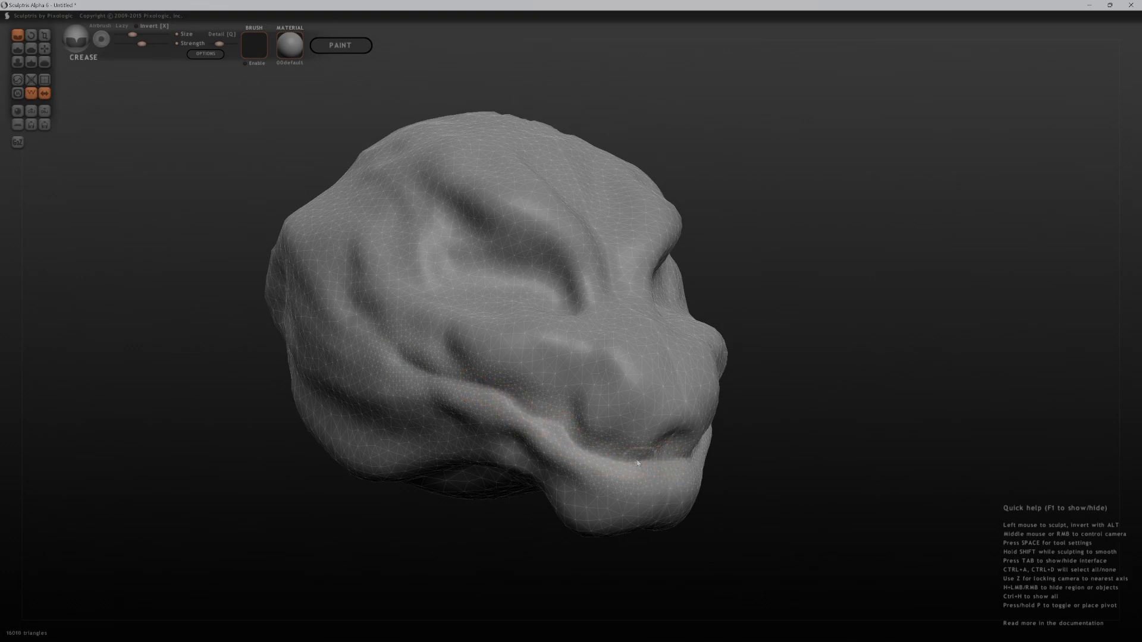
Flatten the cheek and the side of the head behind the mouth with a larger Flatten brush, undoing the stray stroke at the mouth
mouse_move(807, 427)
mouse_down()
mouse_move(797, 409)
mouse_move(754, 405)
mouse_move(846, 419)
mouse_move(880, 437)
mouse_up()
mouse_move(826, 475)
mouse_down()
mouse_move(859, 472)
mouse_move(780, 462)
mouse_move(857, 395)
mouse_move(783, 421)
mouse_move(890, 316)
mouse_move(791, 332)
mouse_move(885, 347)
mouse_move(862, 372)
mouse_move(716, 375)
mouse_move(717, 415)
mouse_up()
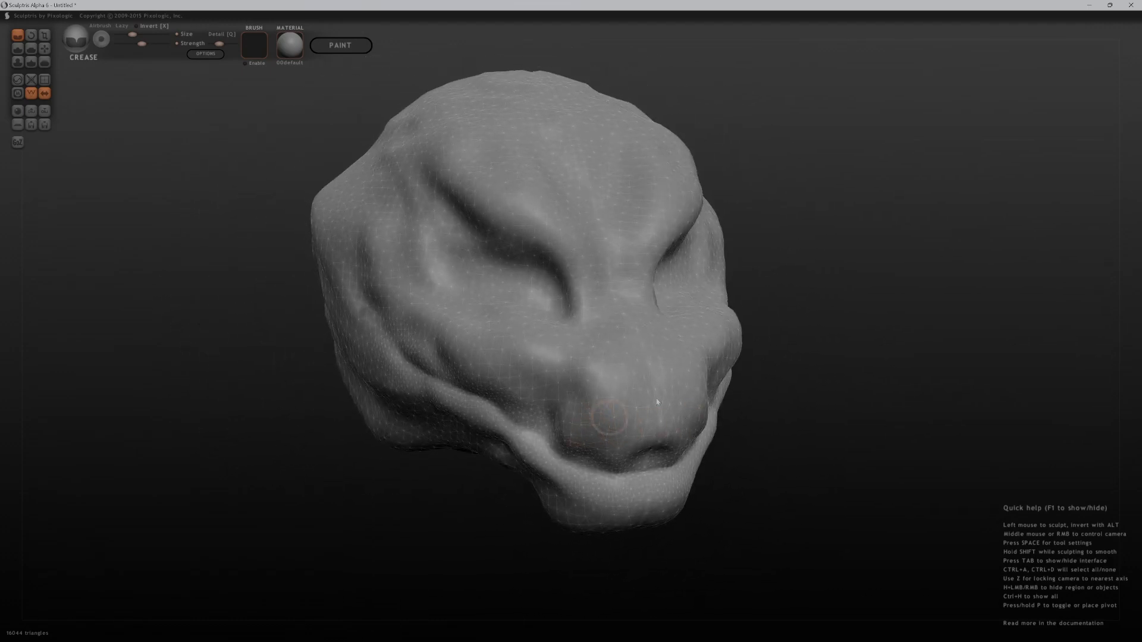
mouse_move(849, 420)
mouse_down()
mouse_move(859, 403)
mouse_move(803, 326)
mouse_up()
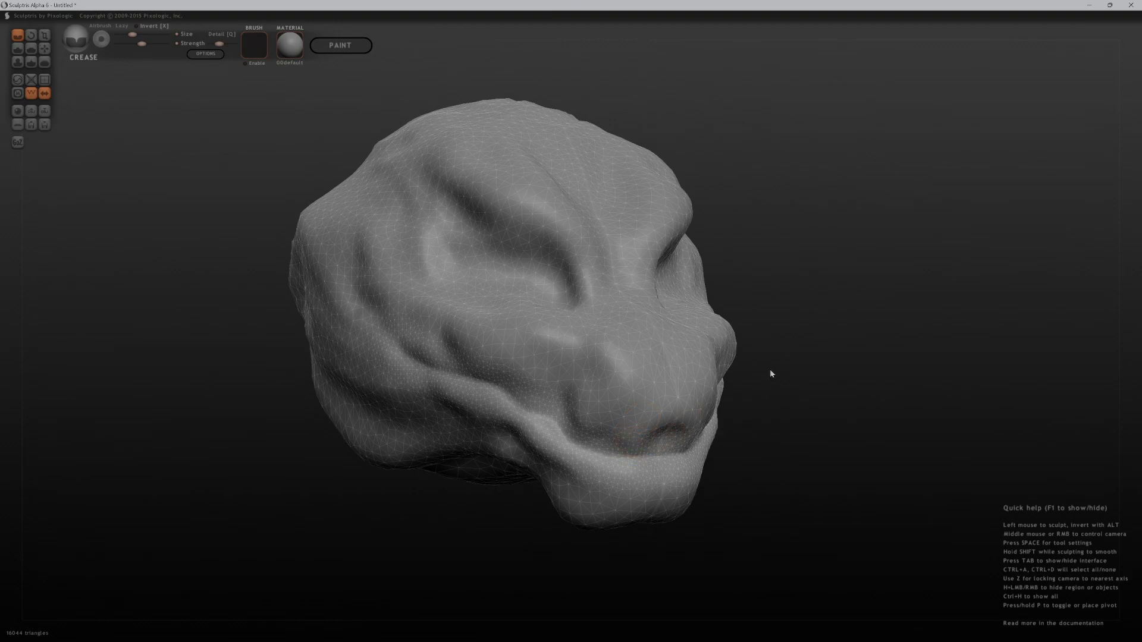
key(5)
drag(412, 503, 469, 513)
mouse_move(538, 431)
mouse_down()
mouse_move(514, 417)
mouse_move(552, 453)
mouse_move(541, 459)
mouse_up()
key(ctrl+z)
scroll(533, 400, down, 1)
mouse_move(797, 423)
mouse_down()
mouse_move(906, 423)
mouse_move(895, 420)
mouse_up()
scroll(473, 381, up, 1)
mouse_move(444, 381)
mouse_down()
mouse_move(388, 393)
mouse_move(379, 359)
mouse_move(335, 360)
mouse_move(239, 291)
mouse_move(214, 250)
mouse_up()
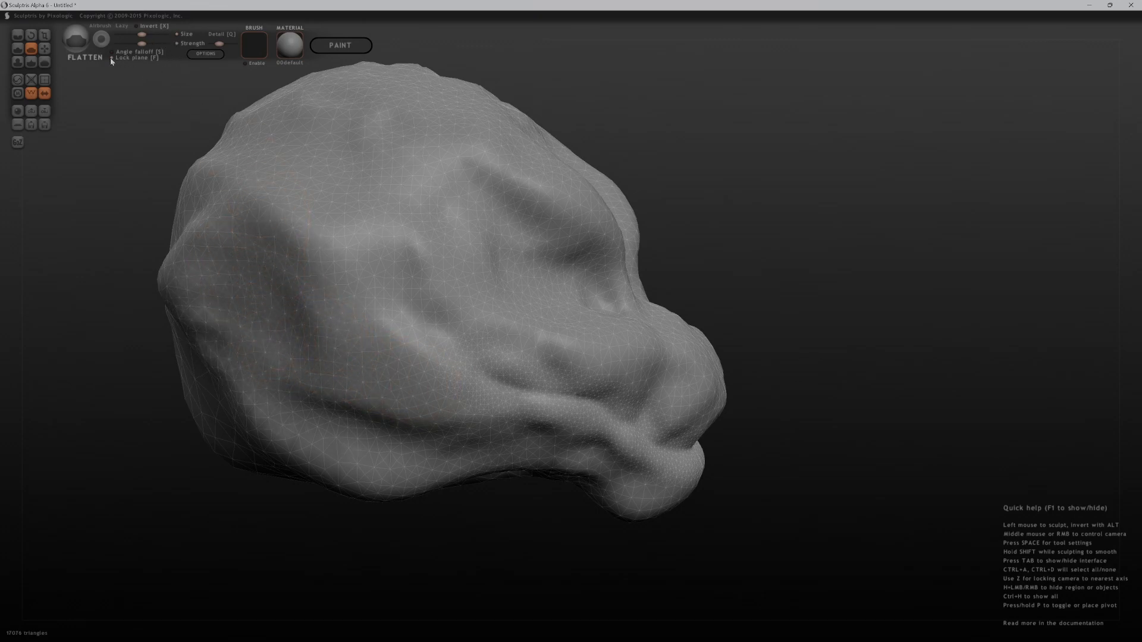
Flatten the lower back of the head behind the jaw
drag(220, 486, 497, 387)
mouse_move(925, 506)
mouse_down()
mouse_move(867, 444)
mouse_move(791, 476)
mouse_move(359, 556)
mouse_move(540, 528)
mouse_move(527, 438)
mouse_move(523, 502)
mouse_move(441, 403)
mouse_up()
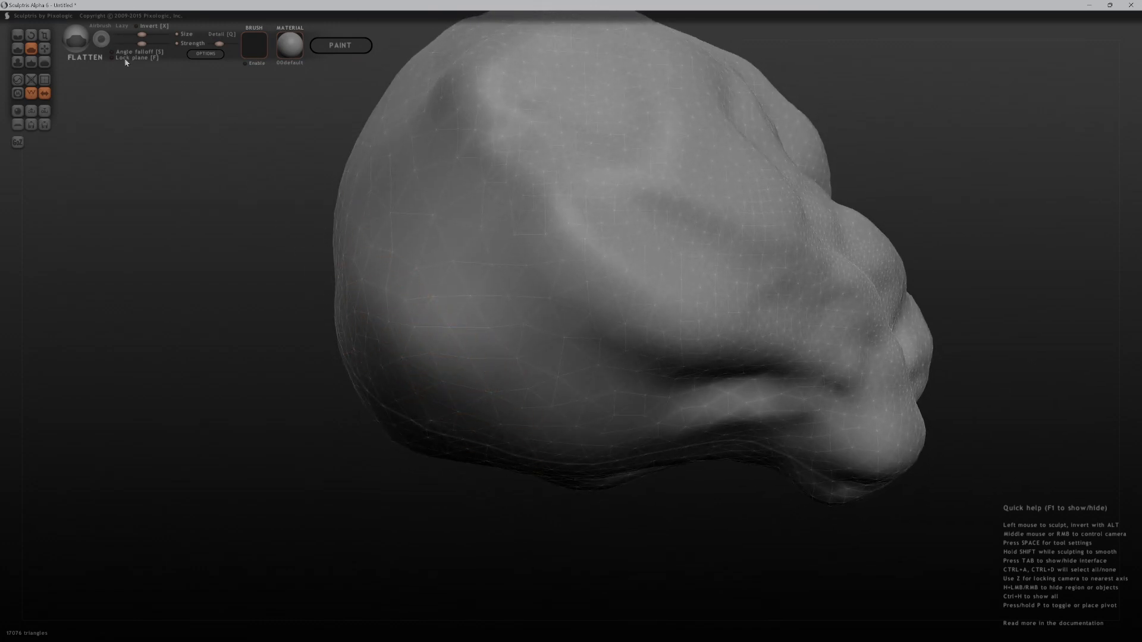
drag(303, 363, 374, 458)
mouse_move(375, 404)
mouse_down()
mouse_move(433, 356)
mouse_move(445, 369)
mouse_move(494, 321)
mouse_move(476, 405)
mouse_move(437, 366)
mouse_up()
Hide the wireframe and flatten the lower back of the head behind the jaw with the Flatten brush
key(w)
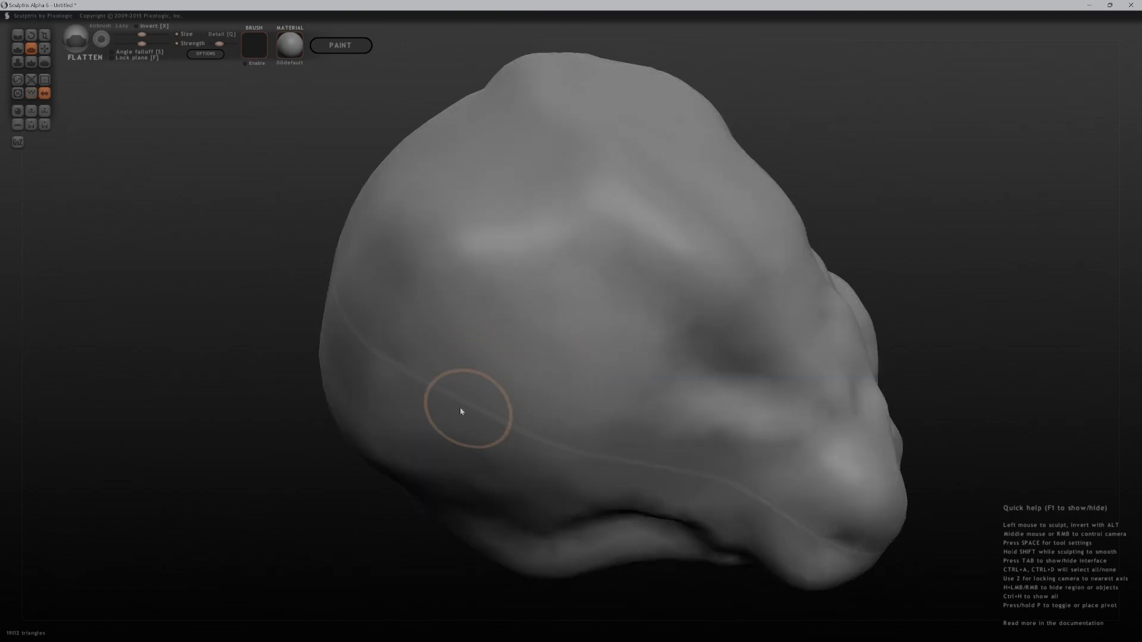
drag(413, 324, 387, 329)
mouse_move(229, 432)
mouse_down()
mouse_move(203, 501)
mouse_move(209, 485)
mouse_up()
mouse_move(448, 389)
mouse_down()
mouse_move(403, 403)
mouse_move(369, 334)
mouse_move(377, 295)
mouse_move(377, 360)
mouse_move(322, 325)
mouse_move(359, 359)
mouse_move(326, 347)
mouse_move(370, 282)
mouse_move(334, 324)
mouse_up()
mouse_move(269, 352)
mouse_down()
mouse_move(330, 374)
mouse_move(324, 361)
mouse_up()
mouse_move(428, 307)
mouse_down()
mouse_move(385, 244)
mouse_move(353, 254)
mouse_up()
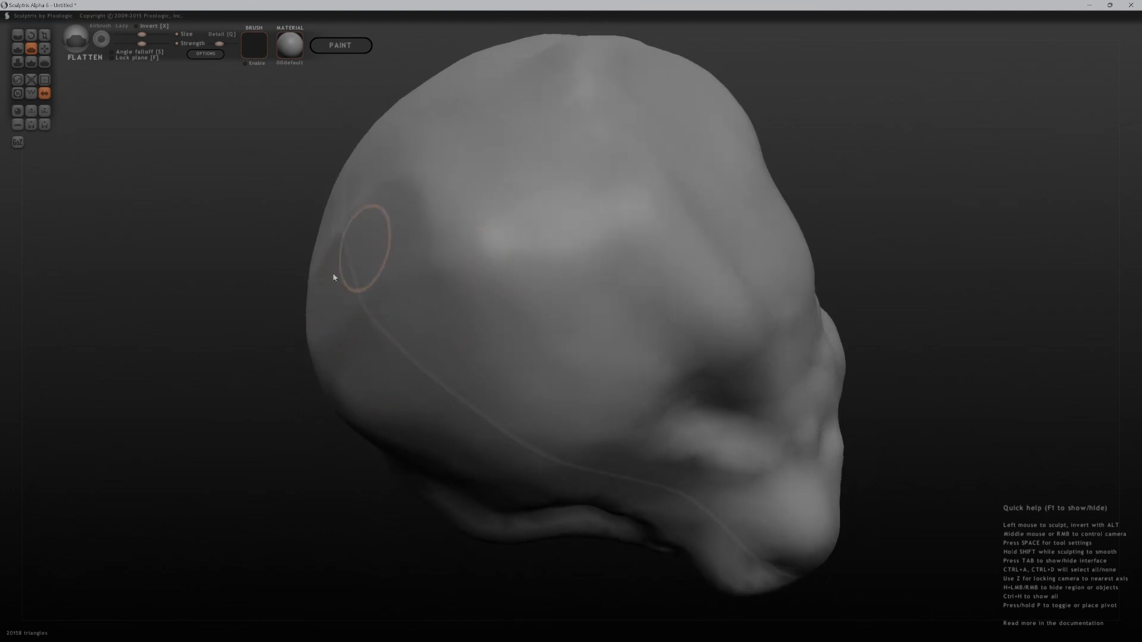
mouse_move(245, 383)
mouse_down()
mouse_move(214, 446)
mouse_move(280, 405)
mouse_up()
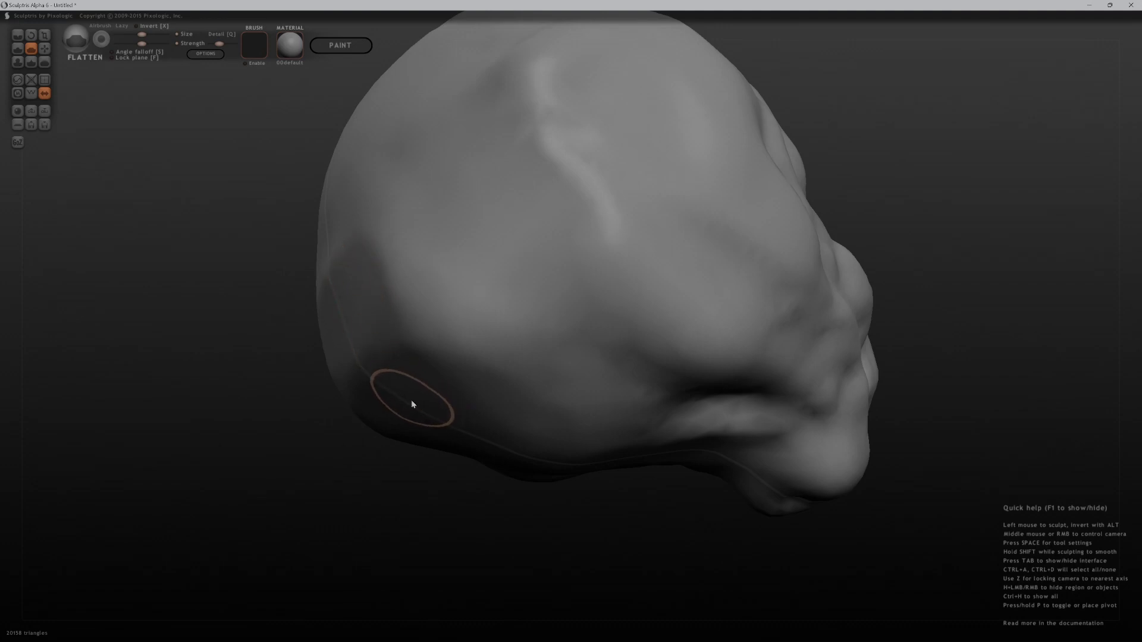
Flatten the lower rear of the head into a level neck base with Lock plane on, undoing the last stray stroke
mouse_move(404, 444)
mouse_down()
mouse_move(397, 469)
mouse_move(369, 479)
mouse_move(419, 313)
mouse_up()
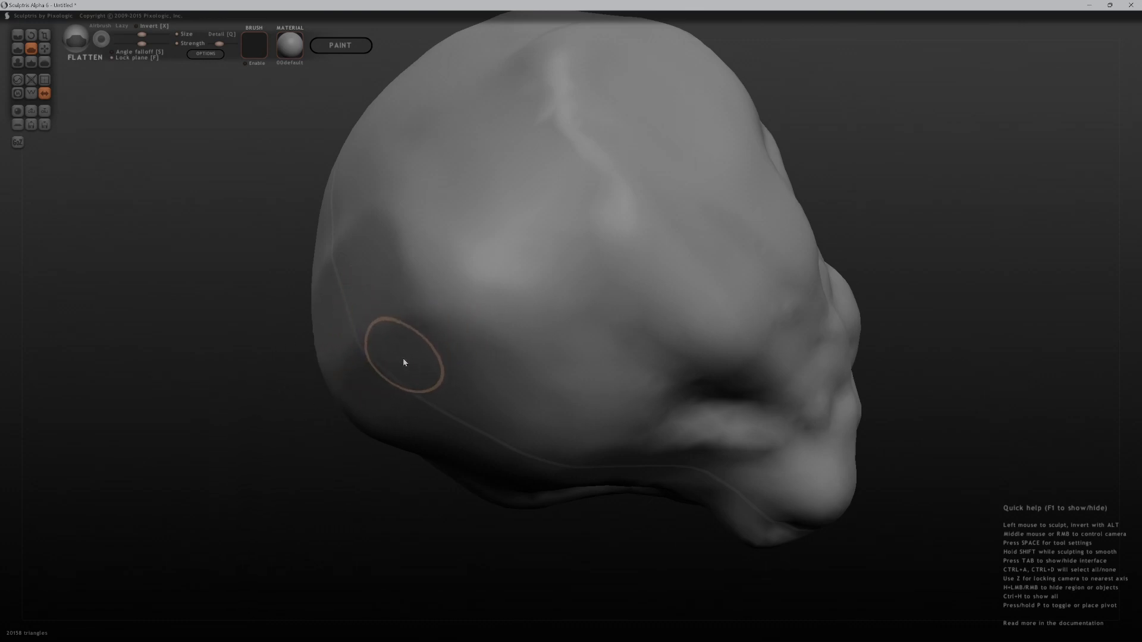
mouse_move(439, 390)
mouse_down()
mouse_move(418, 387)
mouse_move(413, 401)
mouse_move(459, 400)
mouse_move(443, 410)
mouse_up()
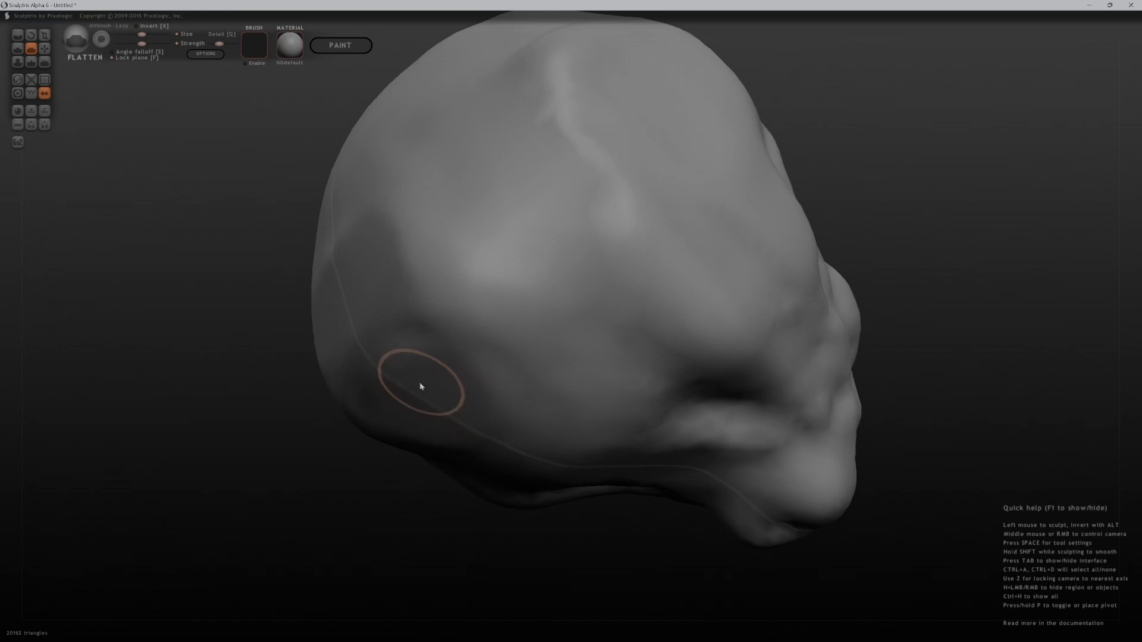
mouse_move(353, 344)
mouse_down()
mouse_move(327, 326)
mouse_move(348, 354)
mouse_move(411, 362)
mouse_move(383, 382)
mouse_move(357, 333)
mouse_up()
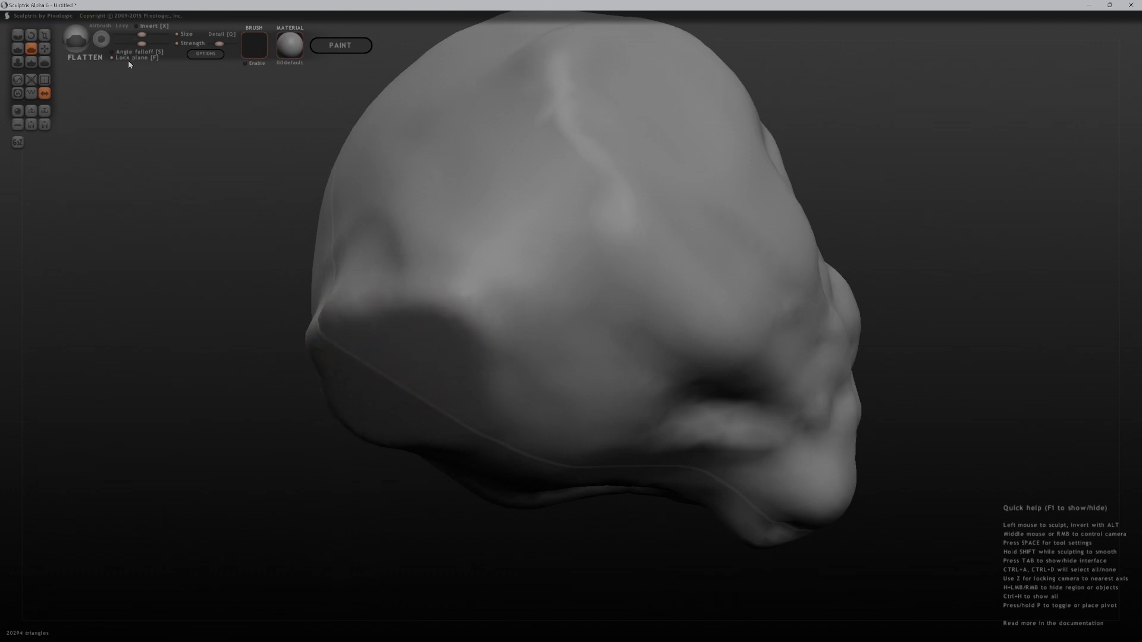
mouse_move(489, 369)
mouse_down()
mouse_move(476, 412)
mouse_move(395, 357)
mouse_move(399, 384)
mouse_move(554, 451)
mouse_move(416, 375)
mouse_move(513, 401)
mouse_move(341, 371)
mouse_up()
mouse_move(341, 372)
right_down()
mouse_move(244, 550)
mouse_move(304, 492)
right_up()
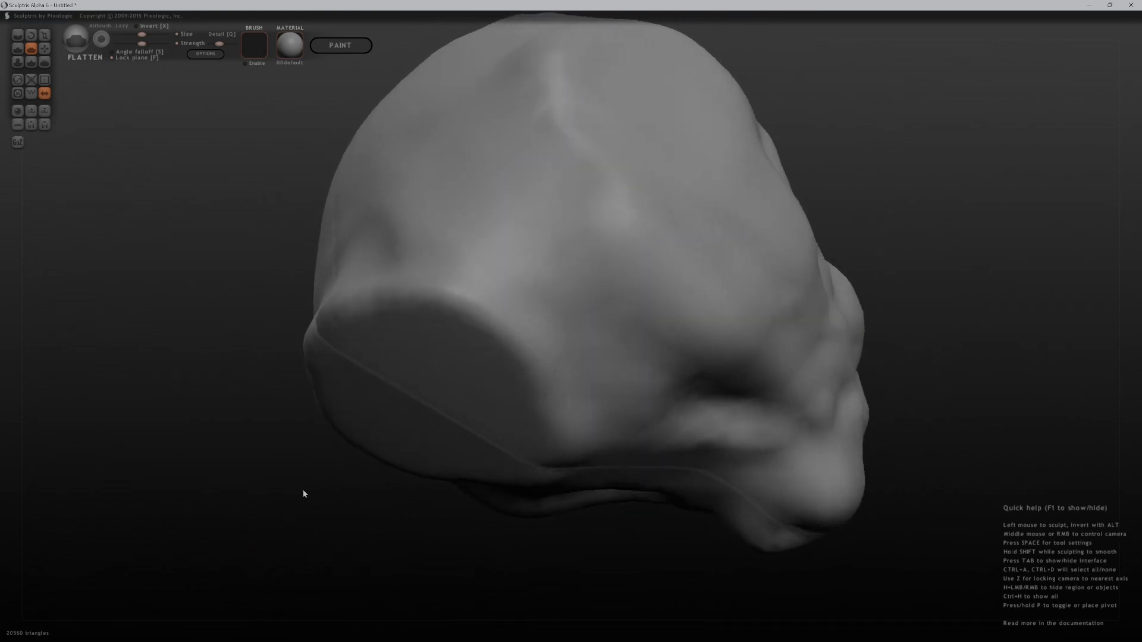
mouse_move(398, 429)
mouse_down()
mouse_move(390, 451)
mouse_move(400, 457)
mouse_move(484, 354)
mouse_move(355, 396)
mouse_up()
key(ctrl+z)
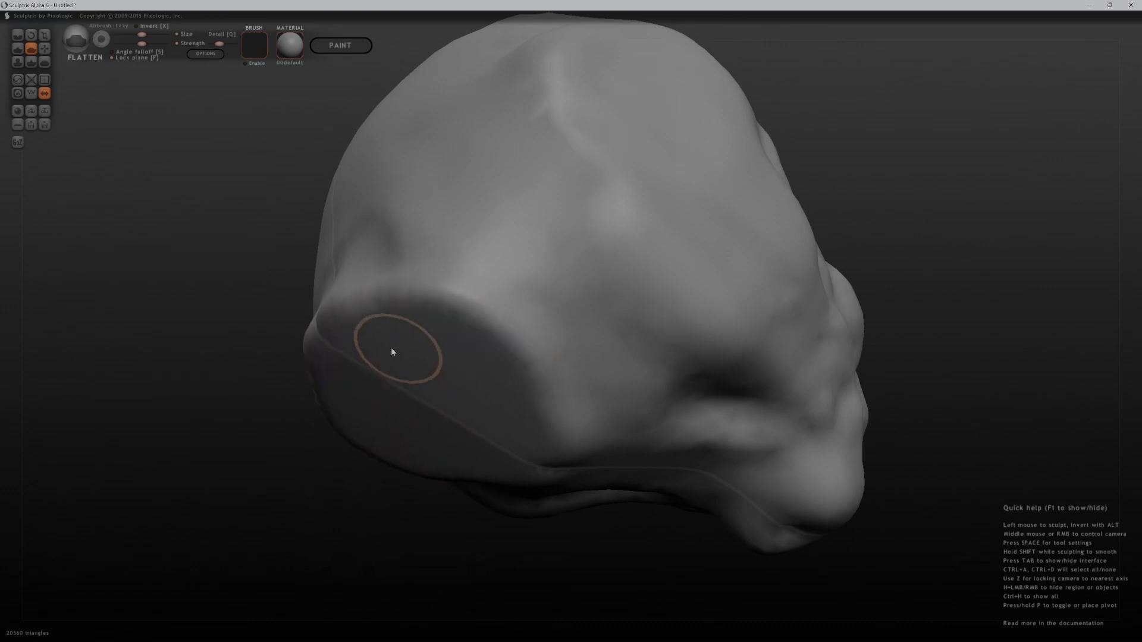
Flatten the raised rim around the neck base and touch up the side of the head
mouse_move(349, 355)
right_down()
mouse_move(288, 507)
mouse_move(278, 512)
mouse_move(247, 484)
right_up()
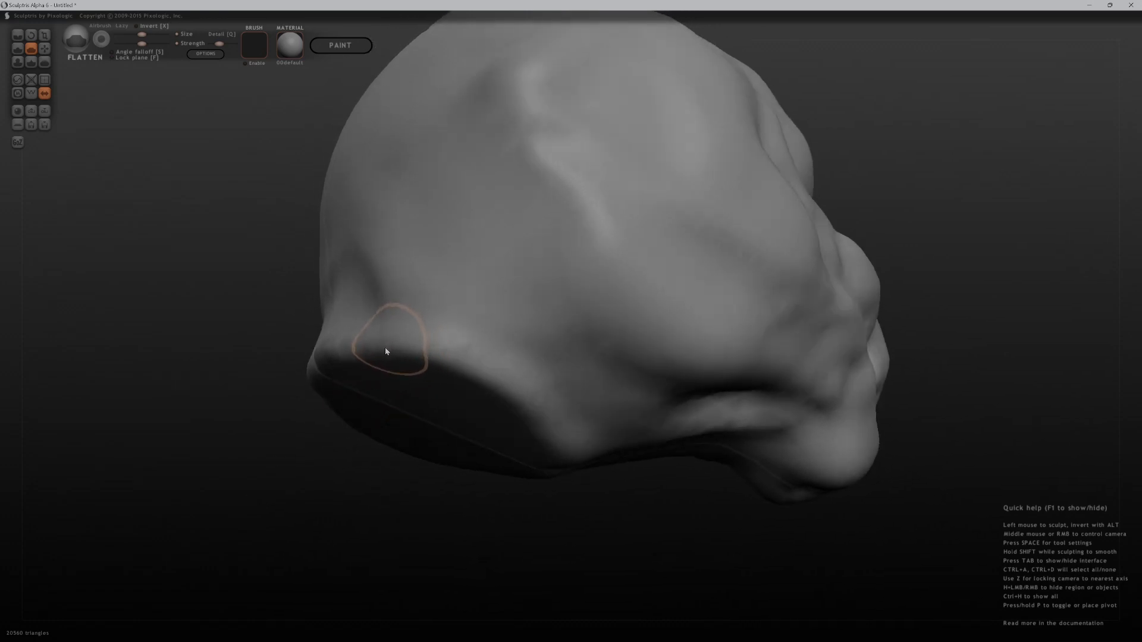
mouse_move(378, 347)
mouse_down()
mouse_move(385, 382)
mouse_move(400, 347)
mouse_move(386, 377)
mouse_move(454, 331)
mouse_move(459, 375)
mouse_move(523, 386)
mouse_move(545, 438)
mouse_move(543, 400)
mouse_move(472, 362)
mouse_move(317, 342)
mouse_up()
mouse_move(291, 351)
middle_down()
mouse_move(377, 391)
mouse_move(400, 387)
middle_up()
mouse_move(554, 229)
mouse_down()
mouse_move(395, 217)
mouse_move(555, 224)
mouse_up()
middle_drag(953, 353, 670, 517)
scroll(617, 515, down, 5)
scroll(612, 487, up, 2)
scroll(611, 486, down, 3)
mouse_move(669, 516)
middle_down()
mouse_move(693, 464)
mouse_move(587, 535)
mouse_move(580, 519)
mouse_move(619, 543)
mouse_move(574, 480)
mouse_move(408, 544)
mouse_move(454, 512)
mouse_move(526, 426)
middle_up()
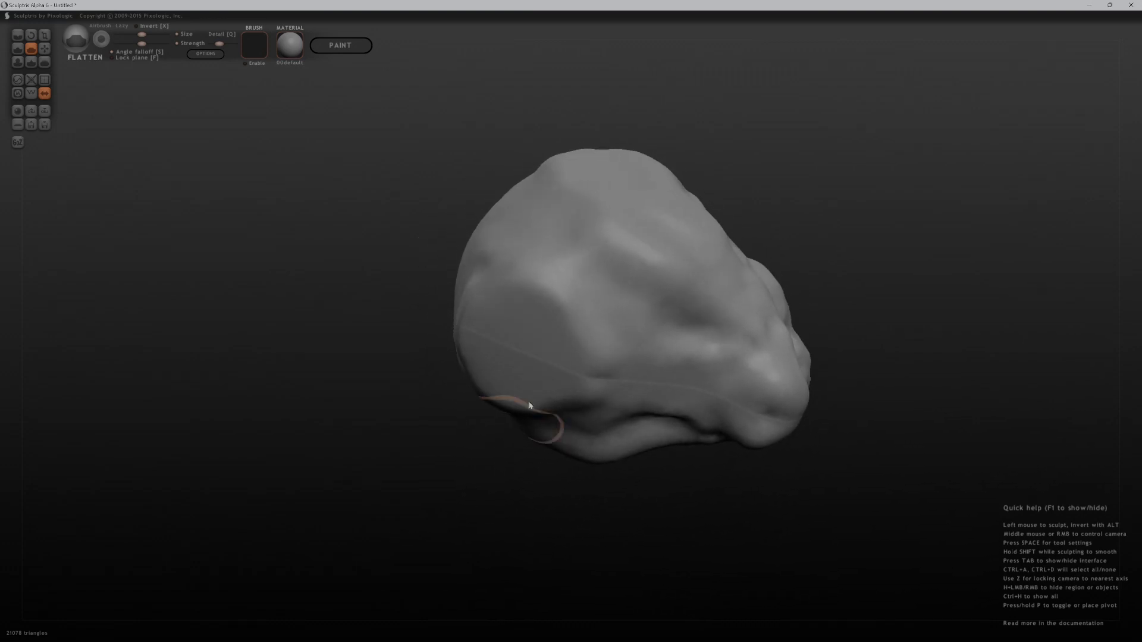
mouse_move(459, 466)
middle_down()
mouse_move(479, 521)
mouse_move(480, 489)
mouse_move(530, 489)
mouse_move(556, 470)
middle_up()
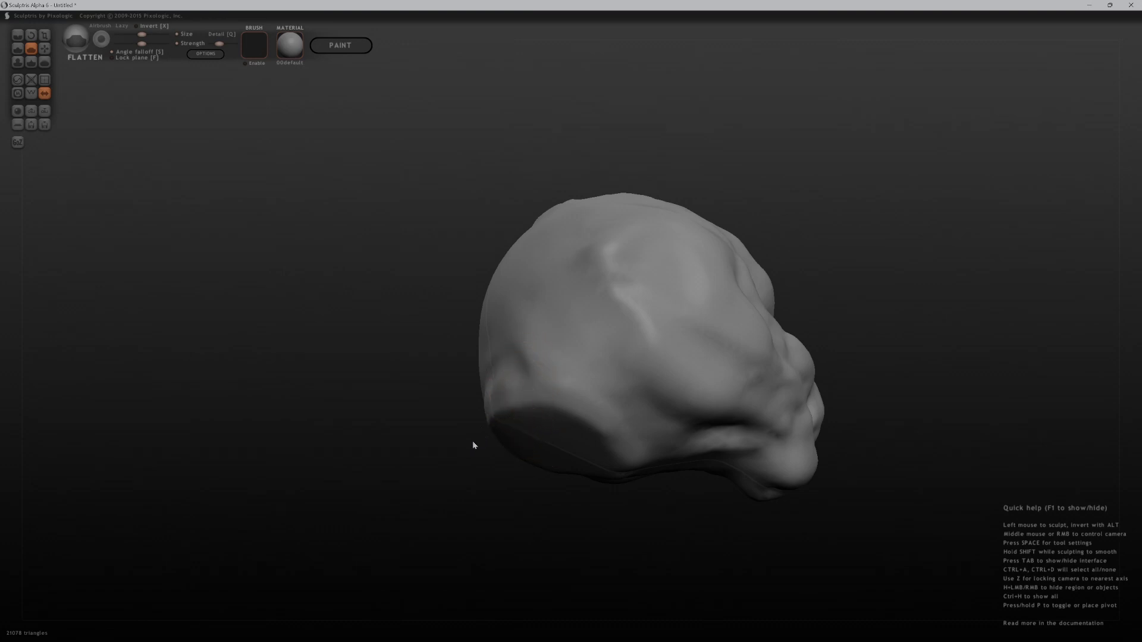
Reshape the back of the head and the edge of the neck base with a larger Grab brush
key(6)
shift+scroll(517, 405, up, 5)
mouse_move(519, 409)
mouse_down()
mouse_move(479, 369)
mouse_move(492, 382)
mouse_move(485, 378)
mouse_up()
mouse_move(452, 494)
mouse_down()
mouse_move(665, 374)
mouse_move(630, 339)
mouse_move(670, 327)
mouse_move(643, 339)
mouse_up()
mouse_move(643, 339)
middle_down()
mouse_move(658, 334)
mouse_move(593, 334)
mouse_move(619, 294)
mouse_move(625, 368)
middle_up()
mouse_move(625, 369)
mouse_down()
mouse_move(635, 359)
mouse_move(663, 382)
mouse_move(594, 274)
mouse_up()
mouse_move(357, 398)
mouse_down()
mouse_move(250, 492)
mouse_move(254, 473)
mouse_move(240, 500)
mouse_move(439, 428)
mouse_move(643, 451)
mouse_move(625, 472)
mouse_move(351, 513)
mouse_move(339, 497)
mouse_up()
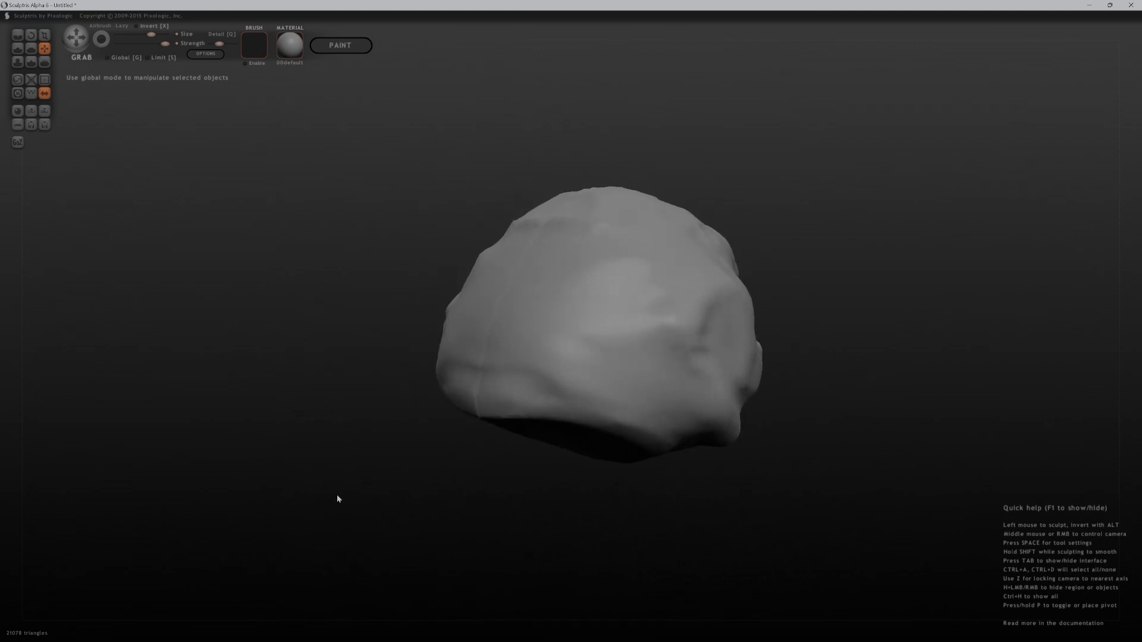
Build up the rear edge of the skull with a smaller Draw brush
key(d)
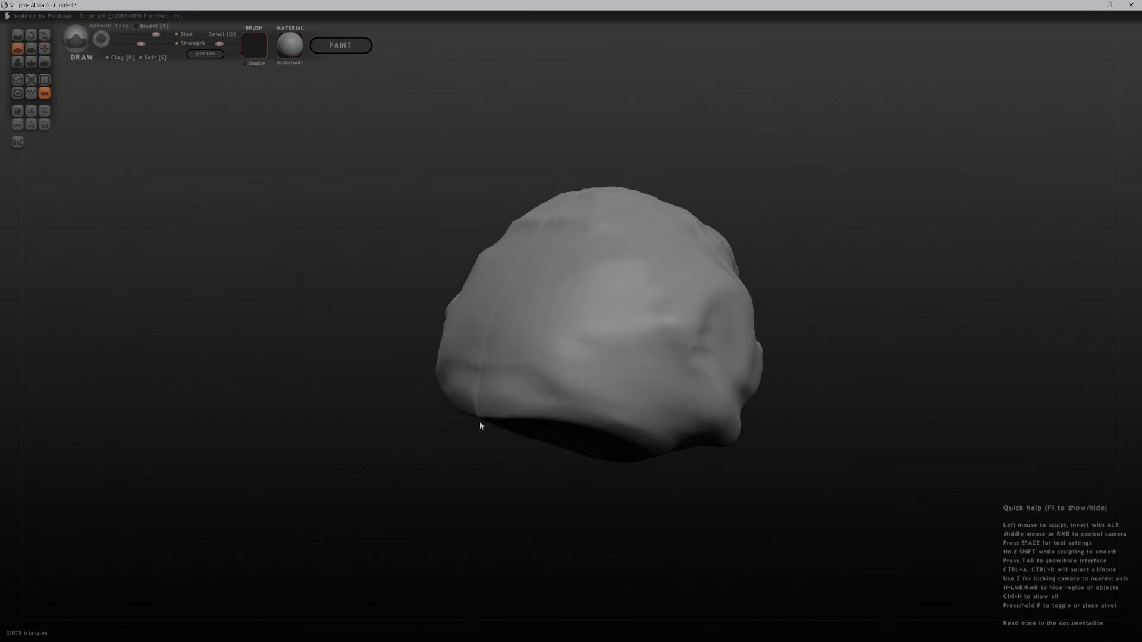
shift+scroll(528, 334, down, 3)
scroll(559, 246, down, 2)
mouse_move(538, 232)
mouse_down()
mouse_move(471, 375)
mouse_move(475, 338)
mouse_move(452, 395)
mouse_move(444, 377)
mouse_up()
middle_drag(435, 380, 312, 512)
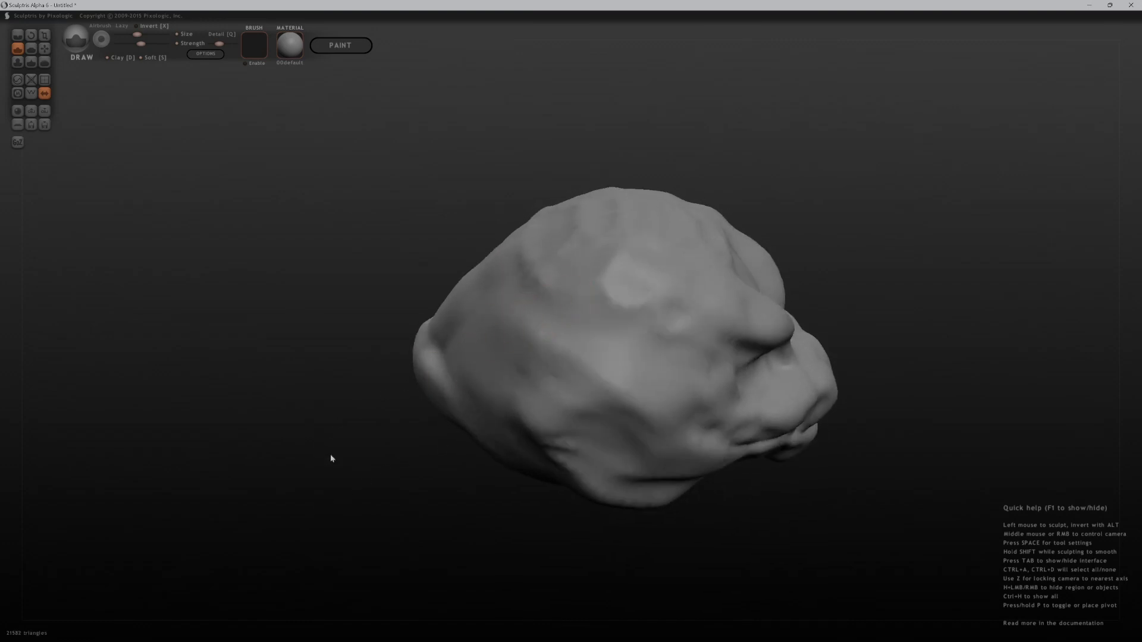
middle_drag(318, 443, 410, 402)
mouse_move(551, 311)
mouse_down()
mouse_move(482, 411)
mouse_move(502, 408)
mouse_move(525, 357)
mouse_move(494, 412)
mouse_move(506, 394)
mouse_up()
mouse_move(872, 240)
middle_down()
mouse_move(856, 286)
mouse_move(850, 276)
middle_up()
Show the wireframe and build up the ridge running from the crown down to the back of the head
key(w)
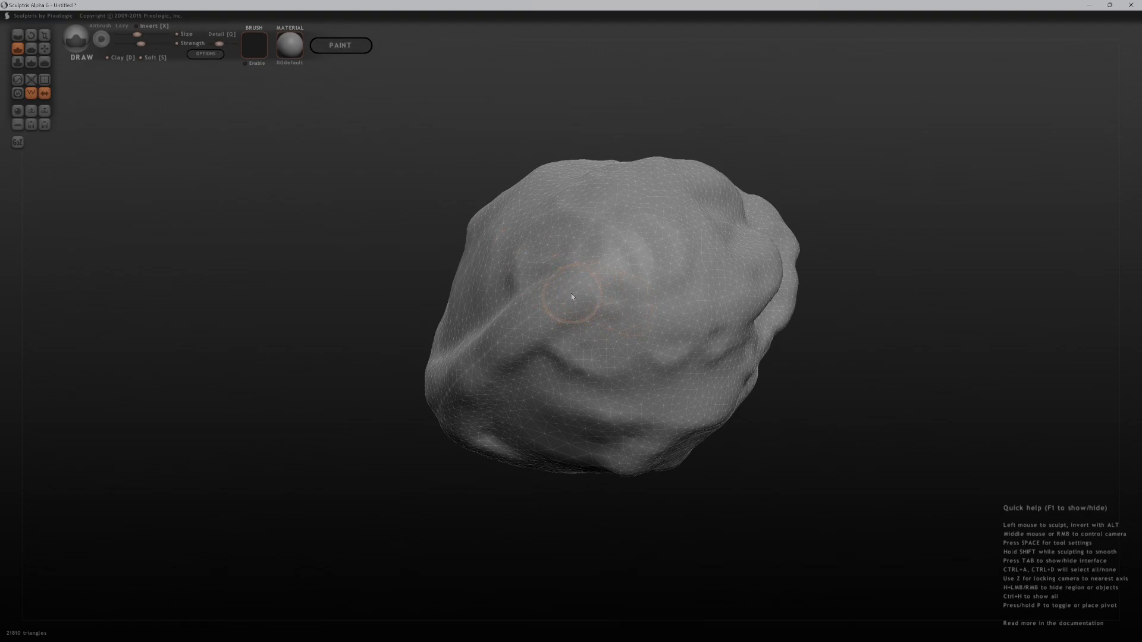
drag(683, 230, 482, 354)
middle_drag(376, 490, 606, 227)
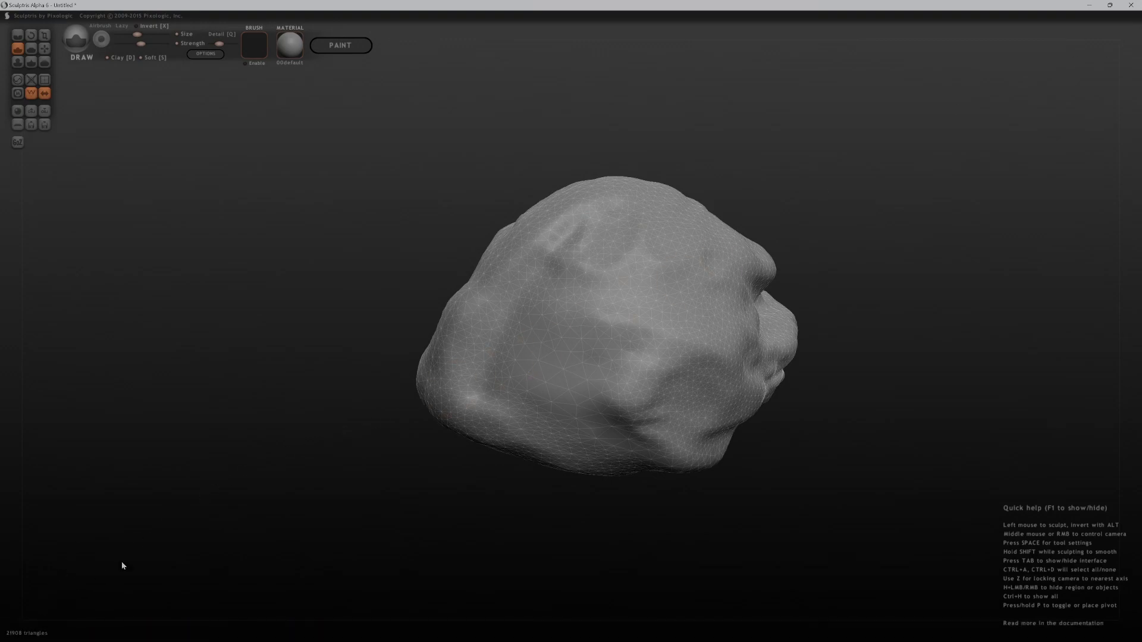
middle_drag(512, 510, 560, 401)
middle_drag(466, 529, 356, 275)
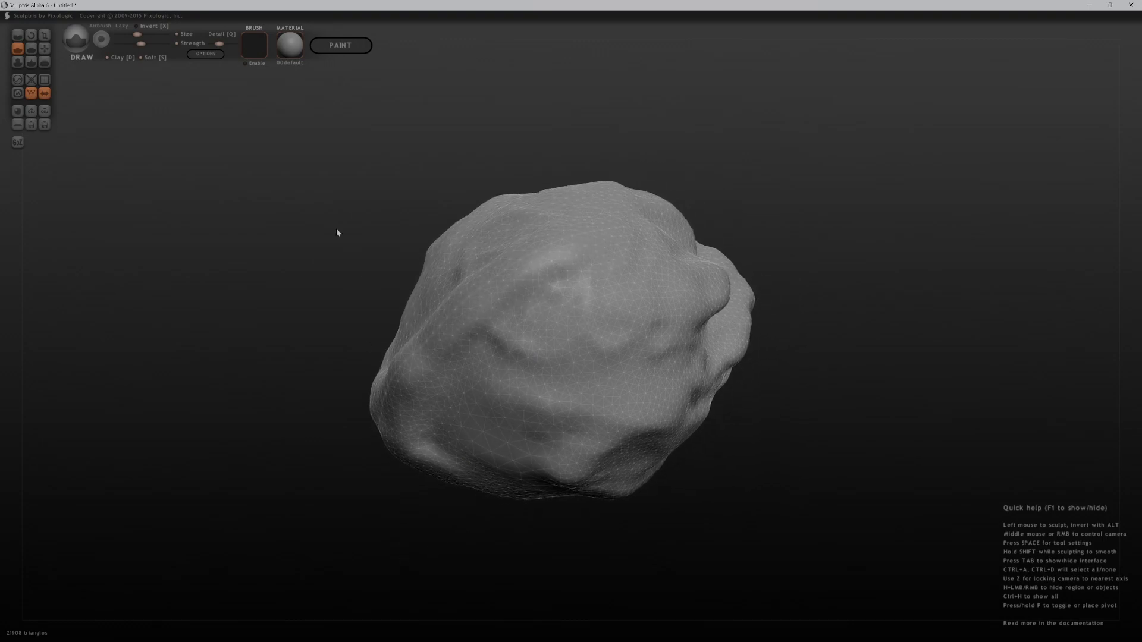
Adjust the Draw brush's settings and add volume down the back of the head toward the neck
key(space)
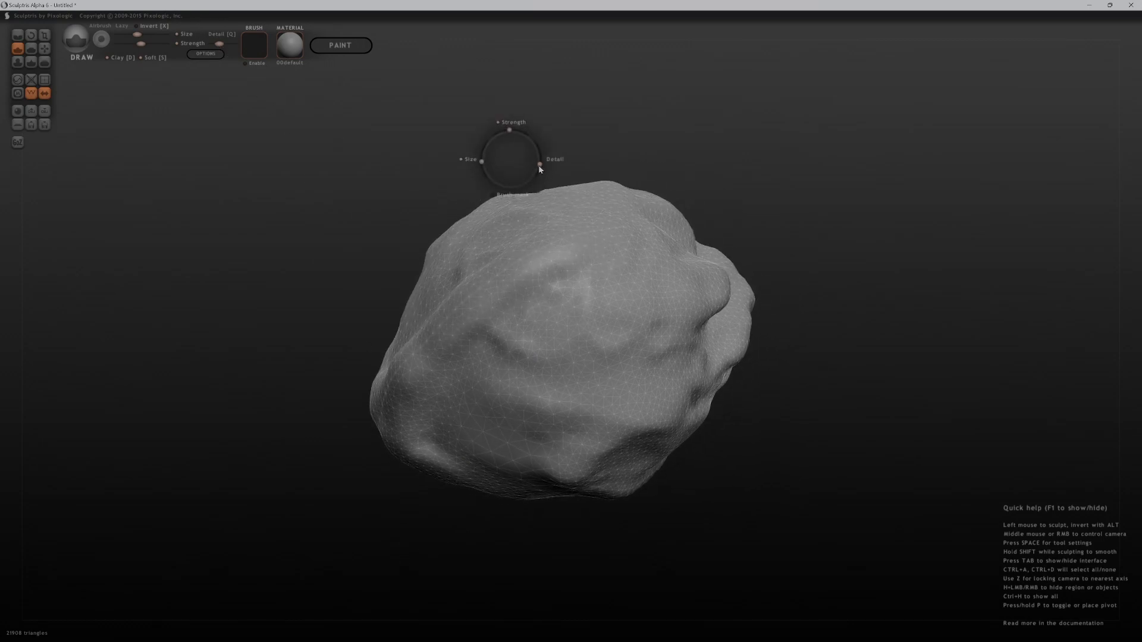
drag(459, 358, 376, 467)
middle_drag(376, 470, 433, 408)
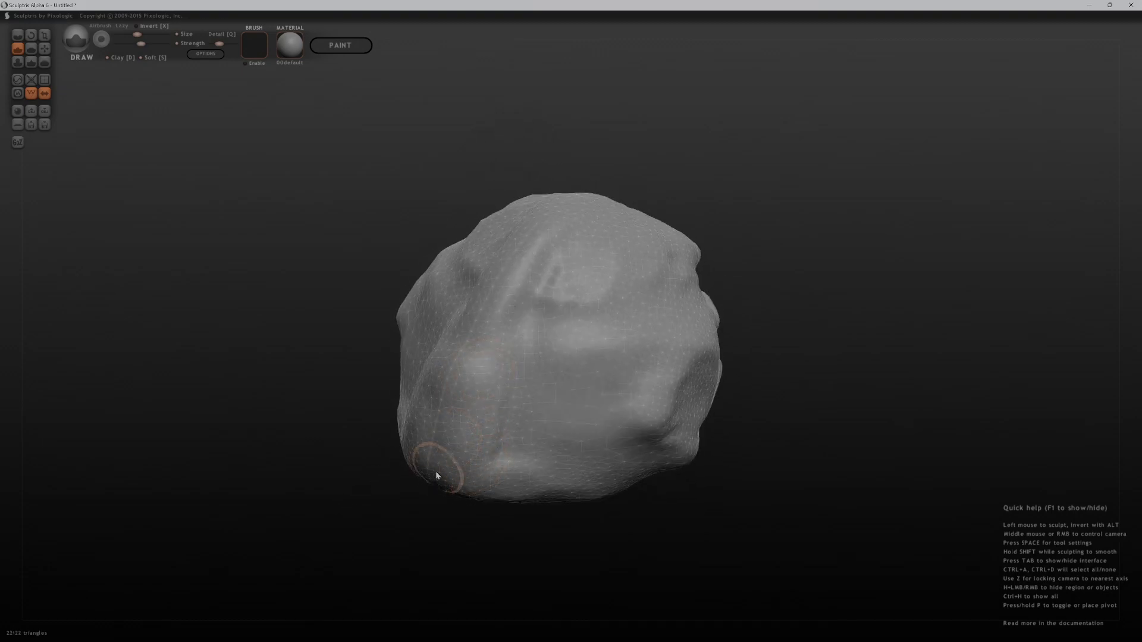
drag(527, 300, 501, 469)
mouse_move(497, 550)
middle_down()
mouse_move(386, 506)
mouse_move(281, 506)
mouse_move(411, 530)
mouse_move(324, 520)
mouse_move(349, 482)
mouse_move(362, 517)
mouse_move(417, 503)
mouse_move(515, 537)
mouse_move(473, 545)
middle_up()
Carve the nostrils into the sides of the muzzle with the Crease brush
scroll(418, 505, up, 5)
scroll(472, 545, down, 2)
middle_drag(808, 331, 756, 305)
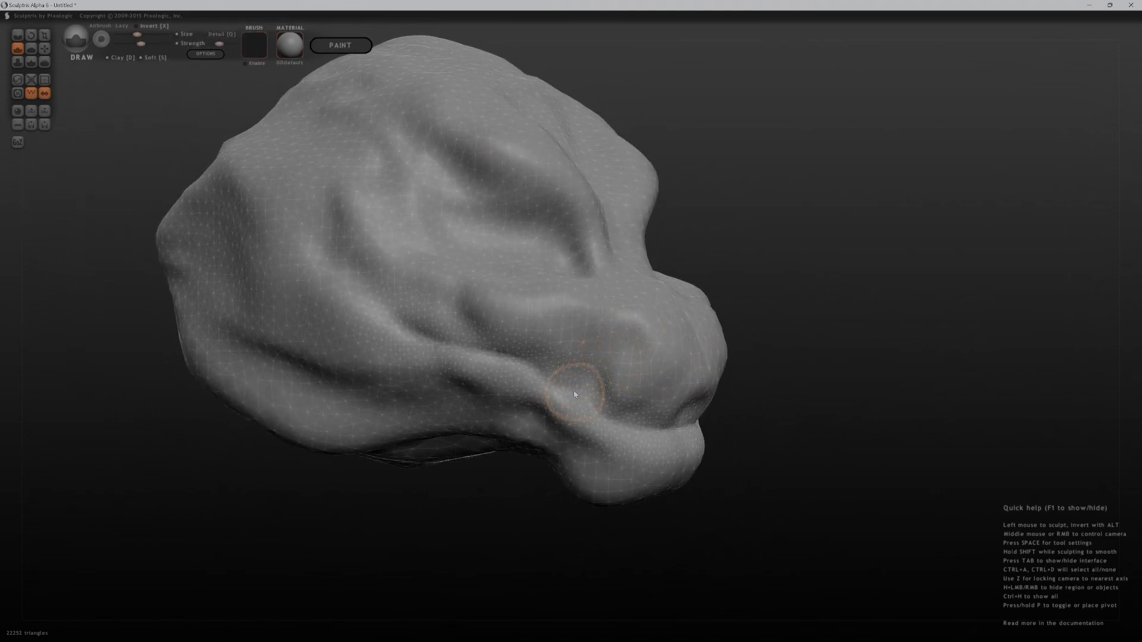
key(c)
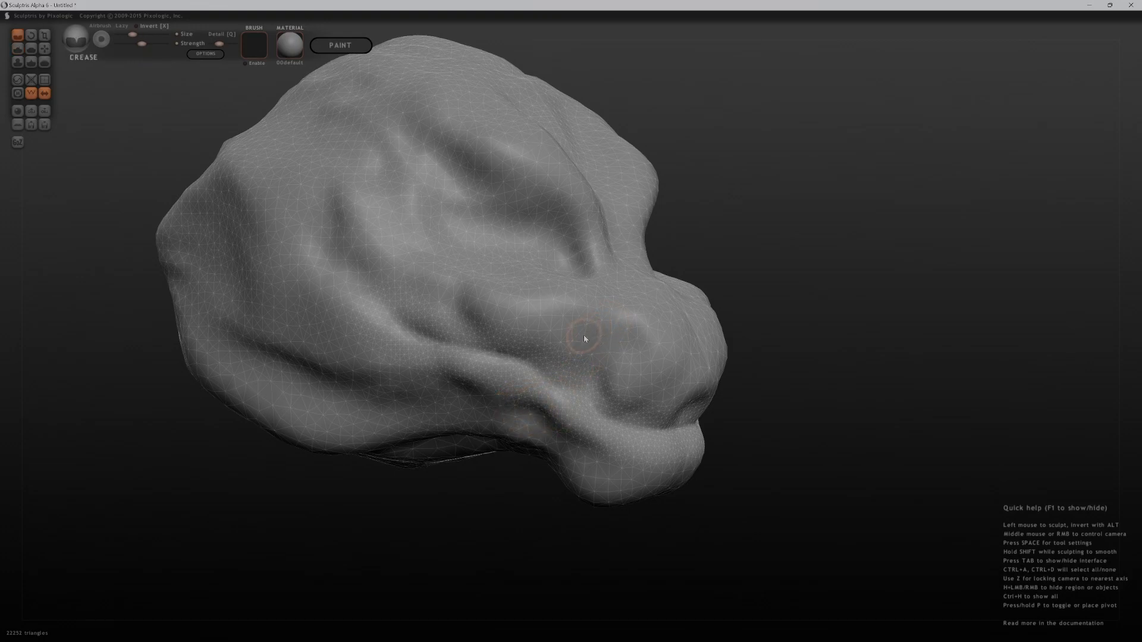
drag(629, 343, 592, 331)
mouse_move(817, 397)
mouse_down()
mouse_move(768, 428)
mouse_move(801, 466)
mouse_up()
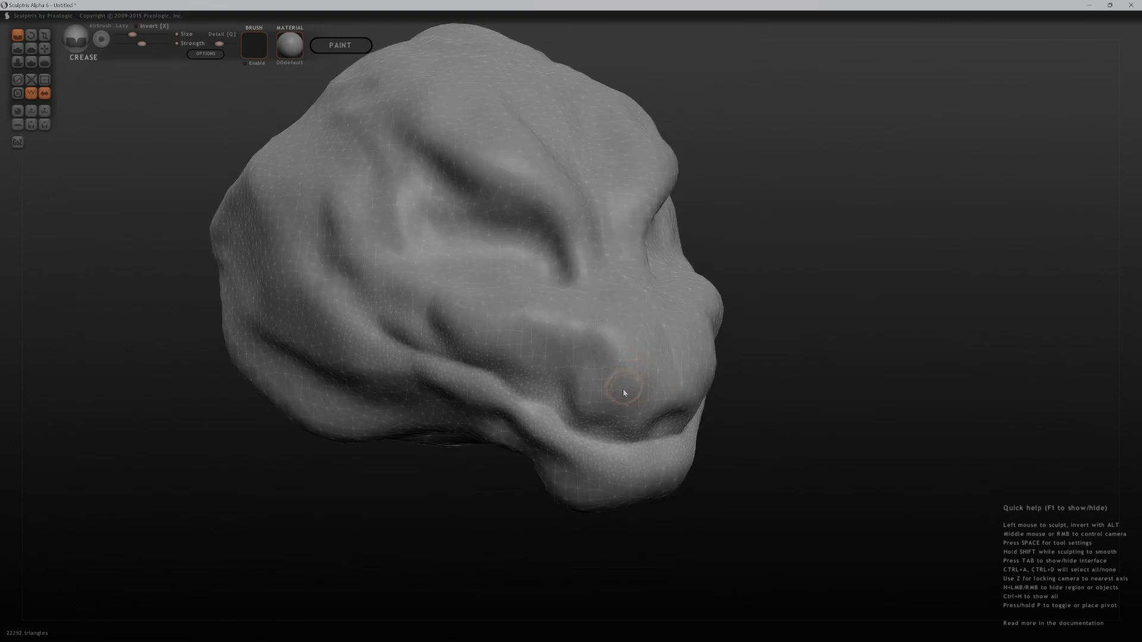
mouse_move(613, 364)
mouse_down()
mouse_move(579, 359)
mouse_move(621, 360)
mouse_move(613, 390)
mouse_move(598, 367)
mouse_up()
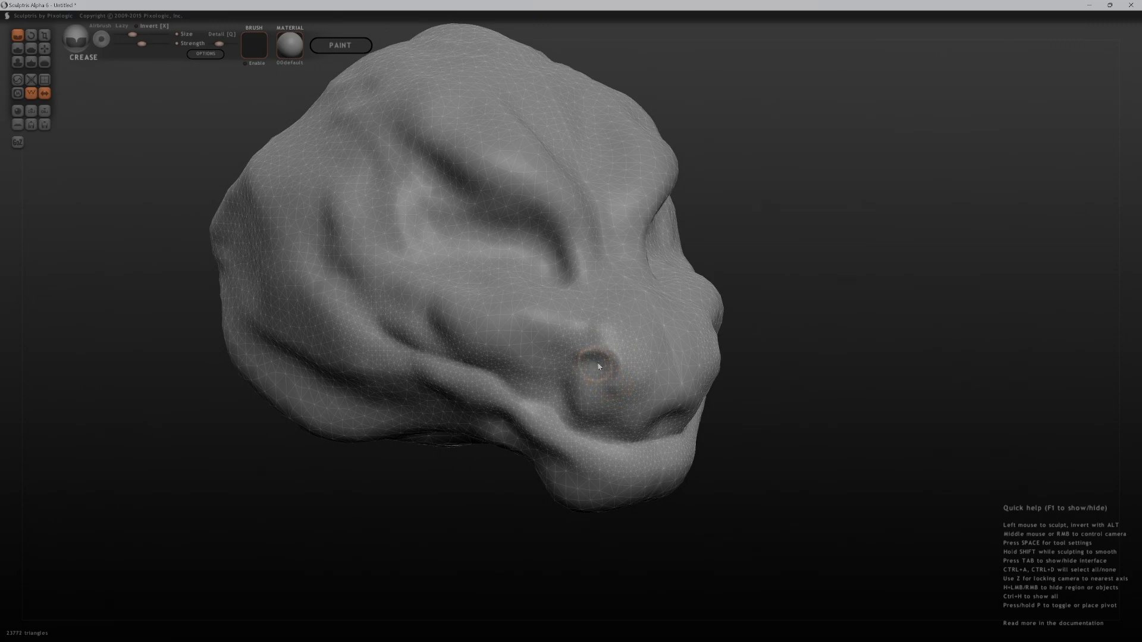
drag(740, 409, 800, 386)
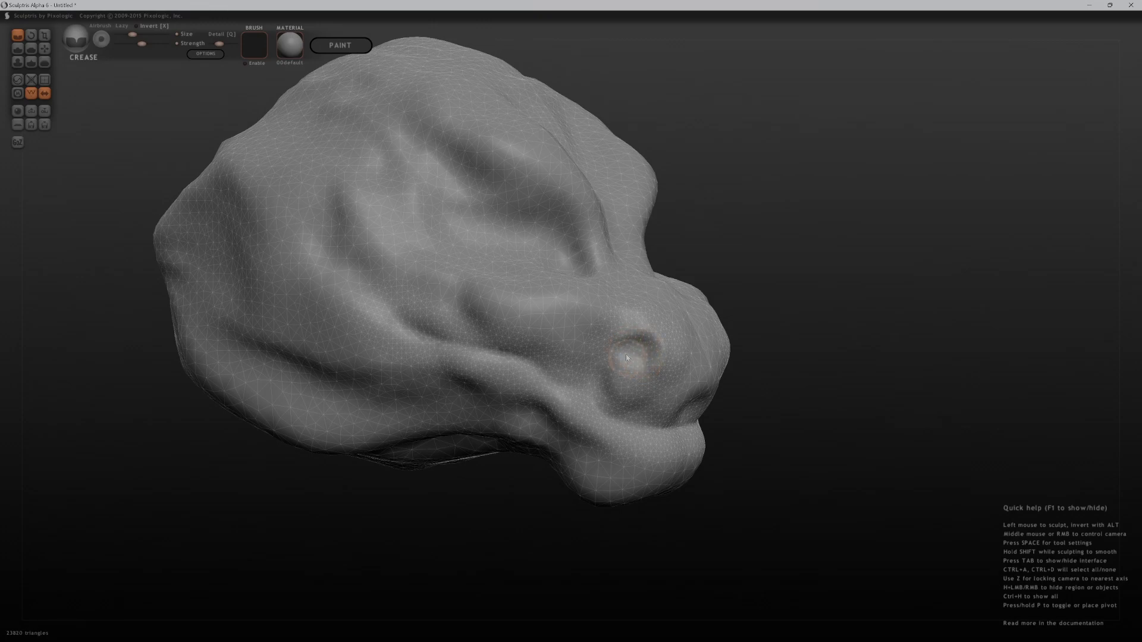
drag(772, 343, 601, 359)
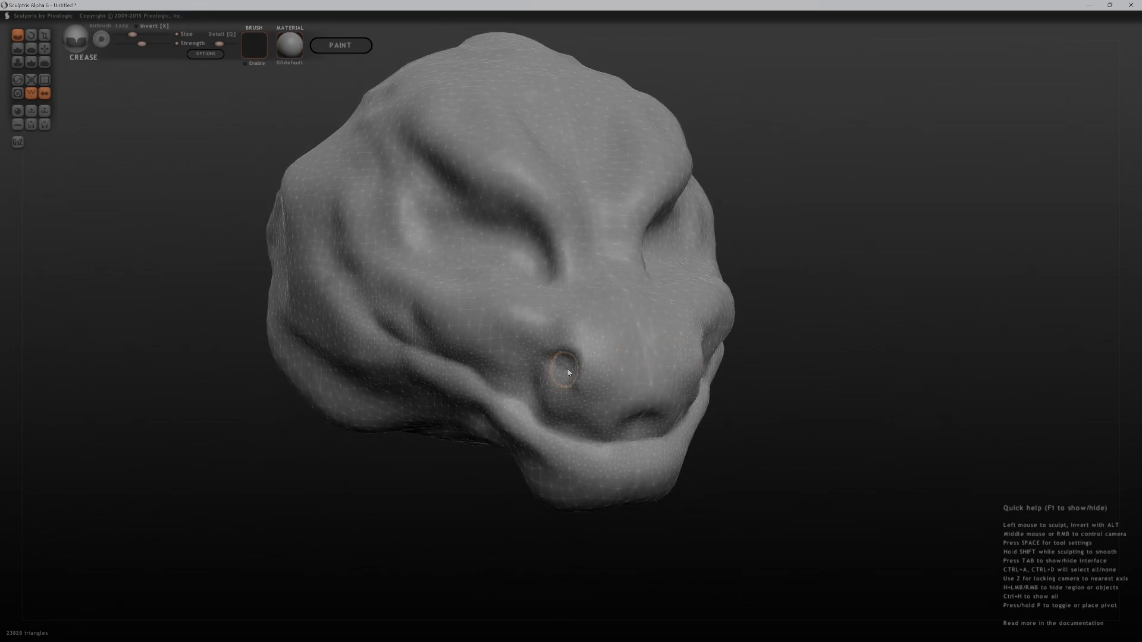
Flatten the area in and around the nostrils with the Flatten brush
key(f)
mouse_move(566, 352)
mouse_down()
mouse_move(585, 329)
mouse_move(597, 351)
mouse_move(557, 356)
mouse_up()
middle_drag(891, 349, 844, 365)
mouse_move(843, 365)
alt+middle_down()
mouse_move(824, 327)
mouse_move(785, 340)
mouse_move(826, 325)
mouse_move(822, 428)
mouse_move(836, 402)
alt+middle_up()
mouse_move(630, 391)
mouse_down()
mouse_move(626, 355)
mouse_move(592, 327)
mouse_move(530, 342)
mouse_up()
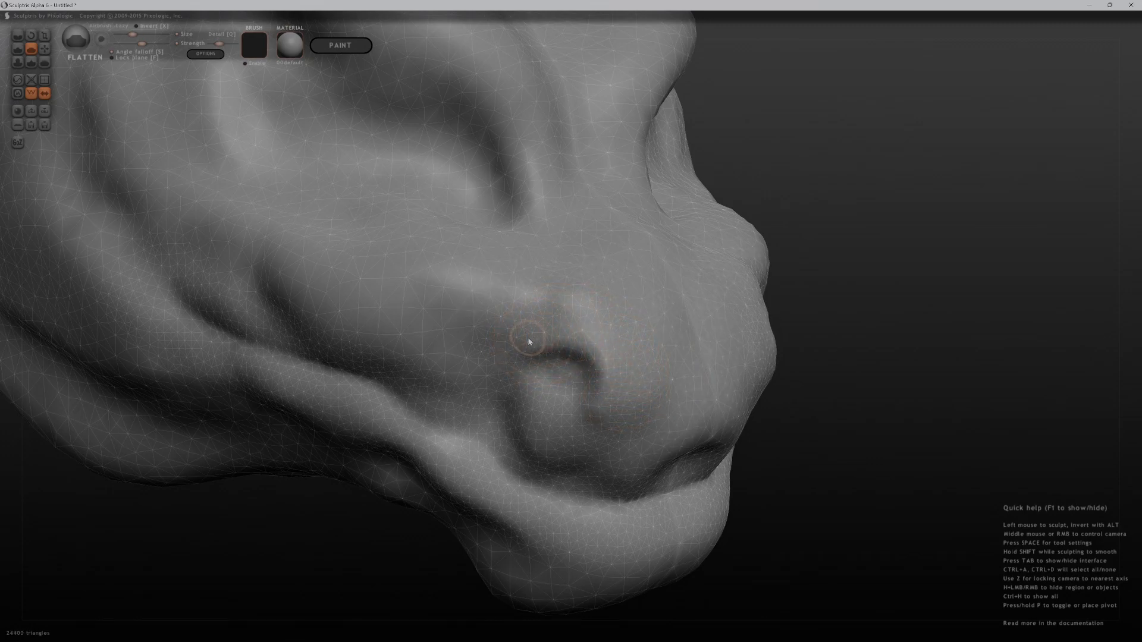
mouse_move(607, 344)
mouse_down()
mouse_move(604, 408)
mouse_move(581, 337)
mouse_move(543, 331)
mouse_move(615, 364)
mouse_move(609, 408)
mouse_up()
mouse_move(812, 387)
middle_down()
mouse_move(734, 341)
mouse_move(797, 393)
mouse_move(836, 387)
middle_up()
Build up the nostril rims and the side of the nose with the Draw brush, undoing the last stray stroke
key(4)
mouse_move(581, 323)
mouse_down()
mouse_move(589, 316)
mouse_move(617, 381)
mouse_move(555, 323)
mouse_move(618, 402)
mouse_move(624, 352)
mouse_move(597, 337)
mouse_move(630, 427)
mouse_move(620, 438)
mouse_up()
mouse_move(885, 424)
middle_down()
mouse_move(918, 403)
mouse_move(867, 393)
mouse_move(852, 375)
mouse_move(833, 384)
middle_up()
middle_drag(820, 423, 534, 423)
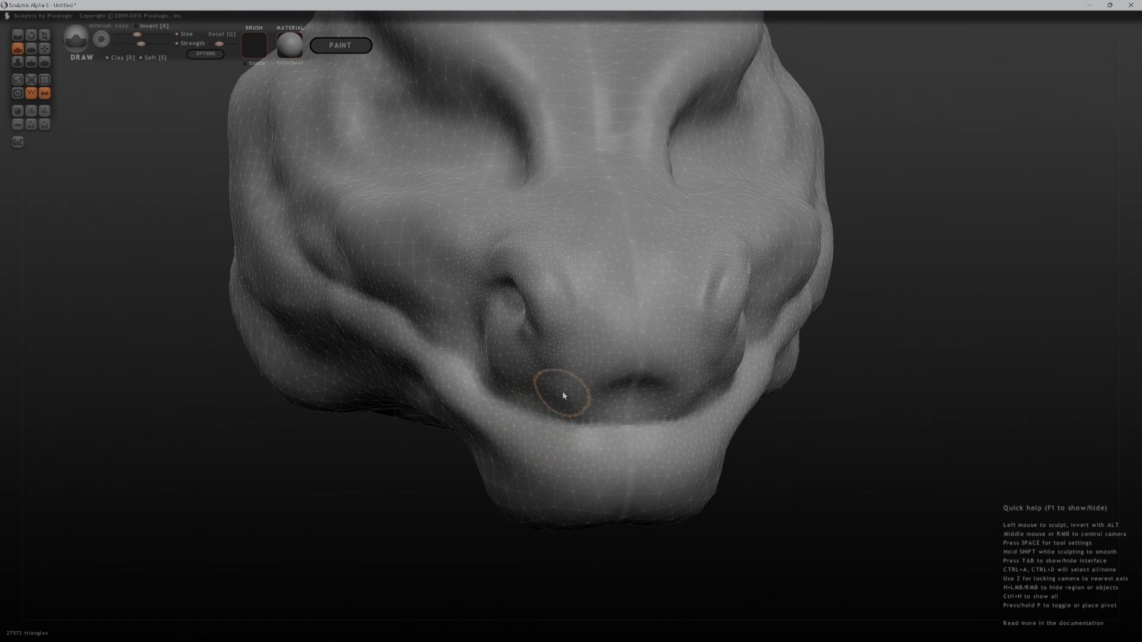
mouse_move(350, 464)
middle_down()
mouse_move(472, 454)
mouse_move(379, 485)
mouse_move(580, 475)
mouse_move(435, 488)
mouse_move(446, 497)
mouse_move(430, 524)
mouse_move(408, 519)
mouse_move(395, 492)
mouse_move(347, 530)
mouse_move(354, 535)
middle_up()
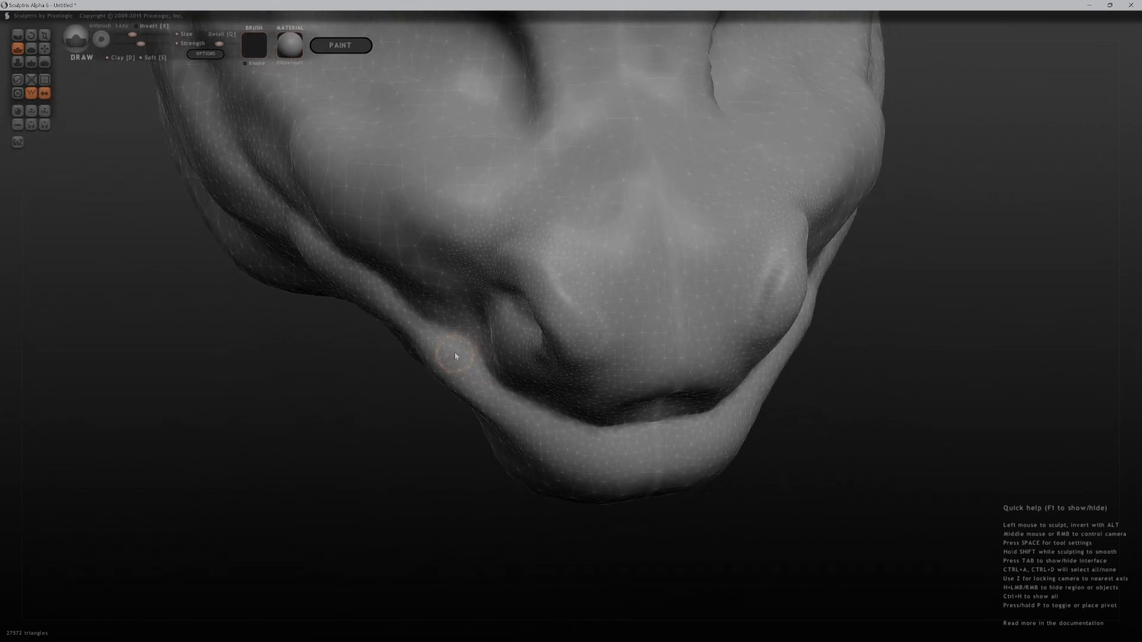
key(ctrl+z)
Flatten the front of the lower lip and chin with the Flatten brush
key(5)
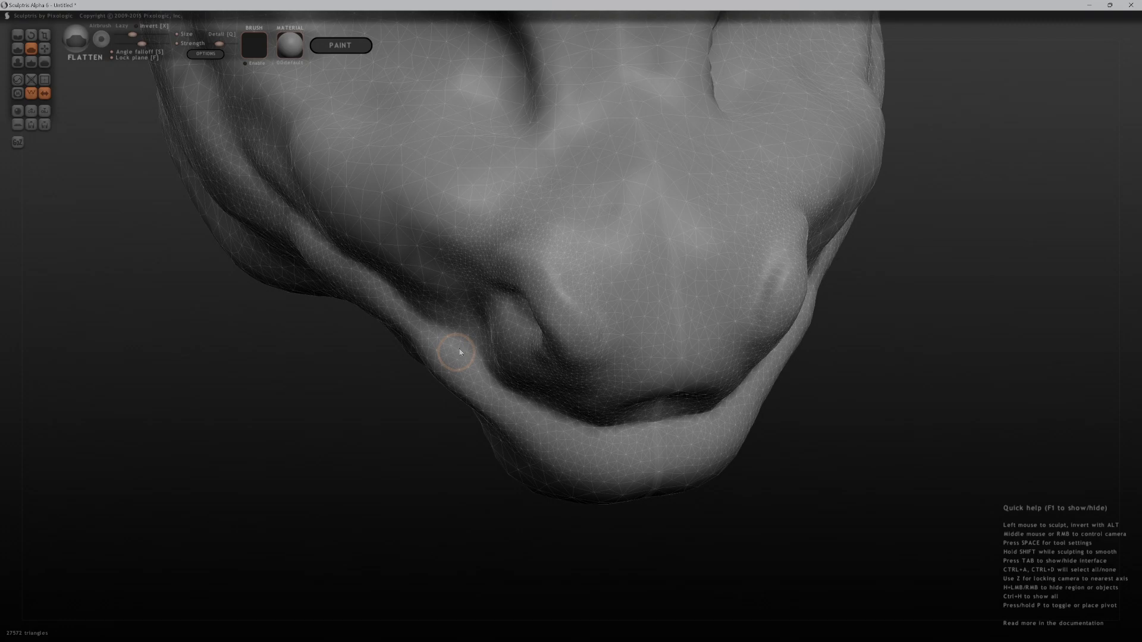
middle_drag(411, 421, 450, 363)
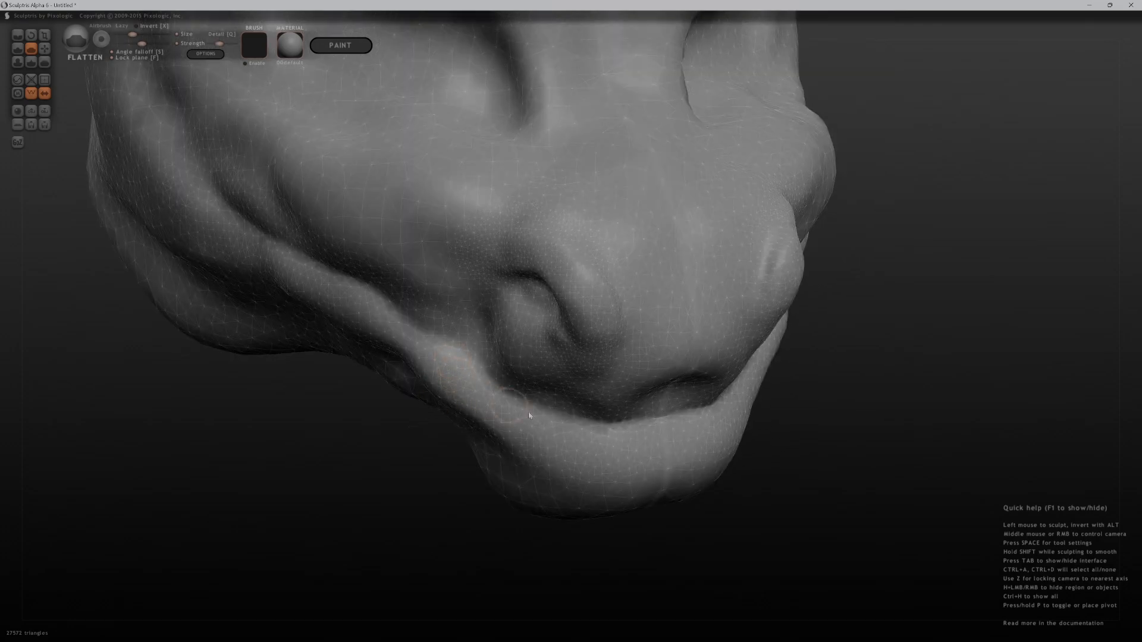
middle_drag(598, 445, 805, 489)
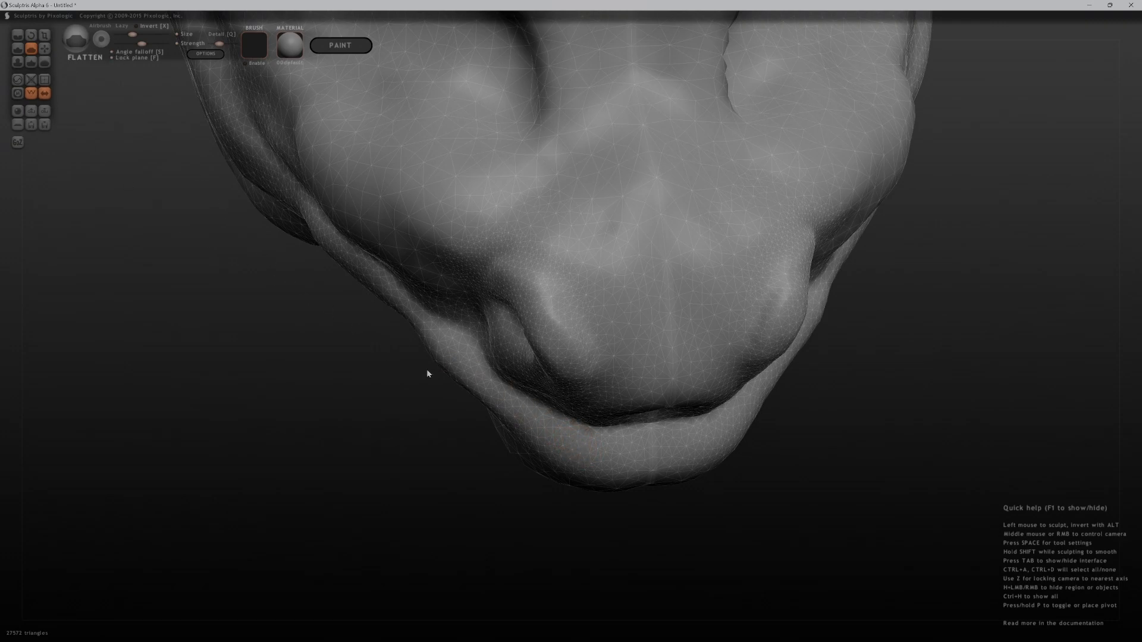
mouse_move(655, 480)
mouse_down()
mouse_move(594, 449)
mouse_move(602, 454)
mouse_up()
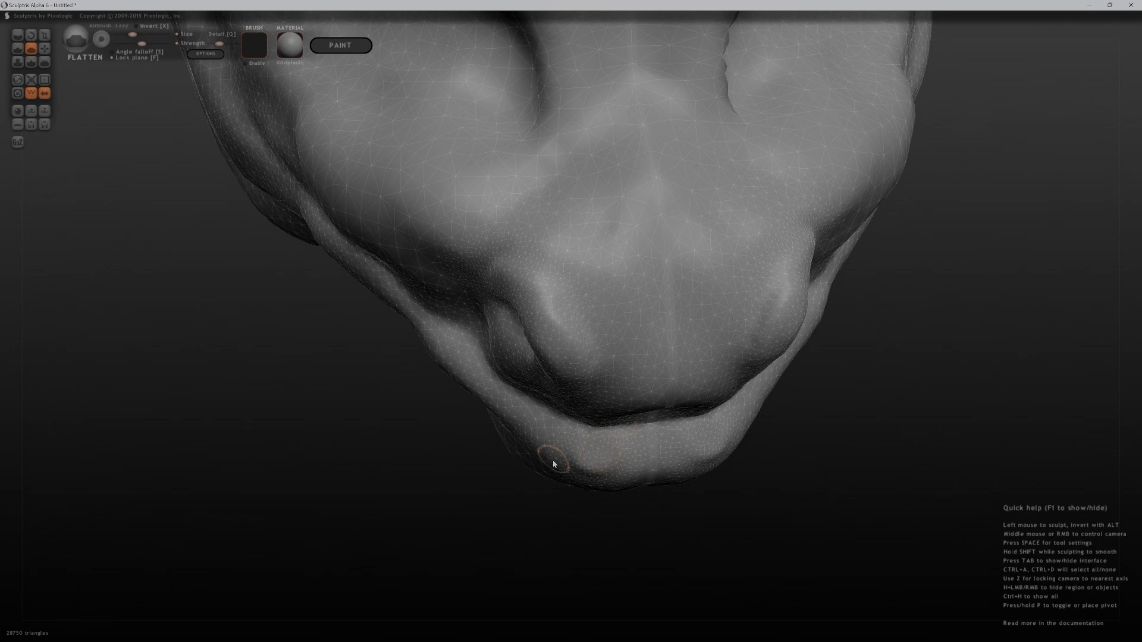
Flatten the side of the lower lip beneath the nostril
mouse_move(601, 460)
middle_down()
mouse_move(523, 503)
mouse_move(489, 492)
mouse_move(613, 510)
mouse_move(700, 425)
mouse_move(658, 527)
middle_up()
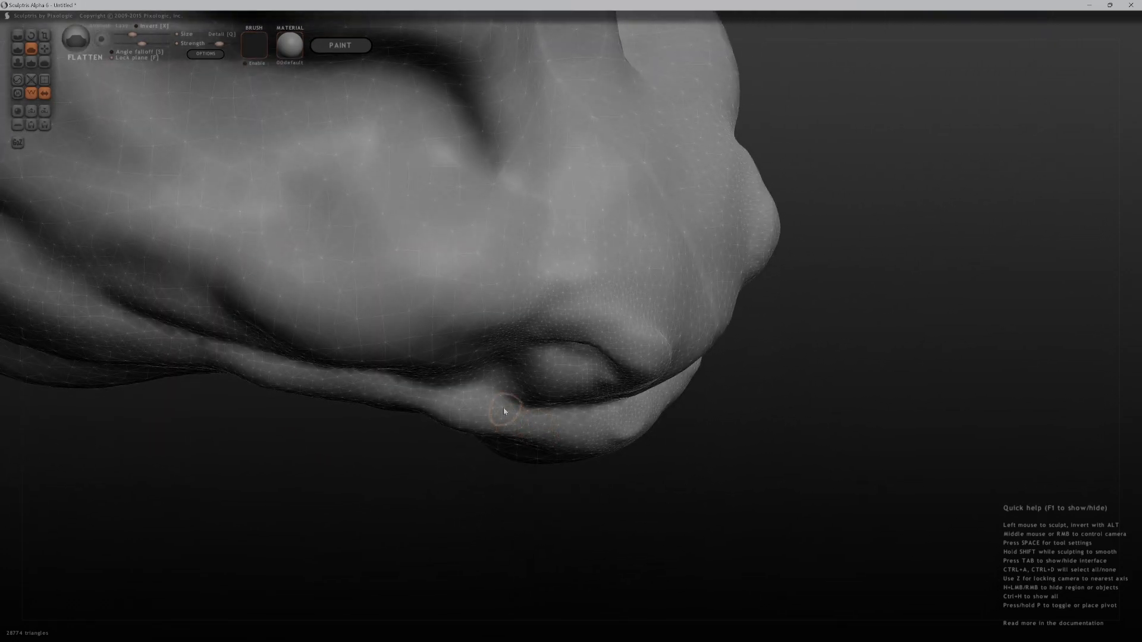
mouse_move(502, 421)
mouse_down()
mouse_move(492, 421)
mouse_move(550, 426)
mouse_up()
mouse_move(308, 421)
middle_down()
mouse_move(305, 441)
mouse_move(420, 378)
mouse_move(322, 427)
middle_up()
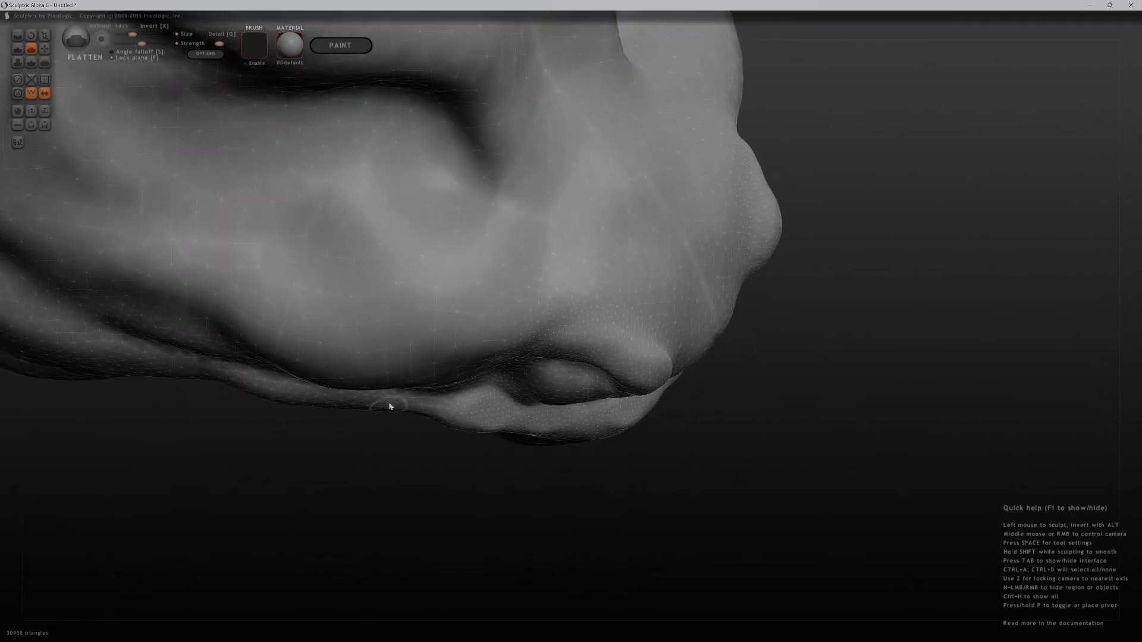
middle_drag(365, 464, 288, 445)
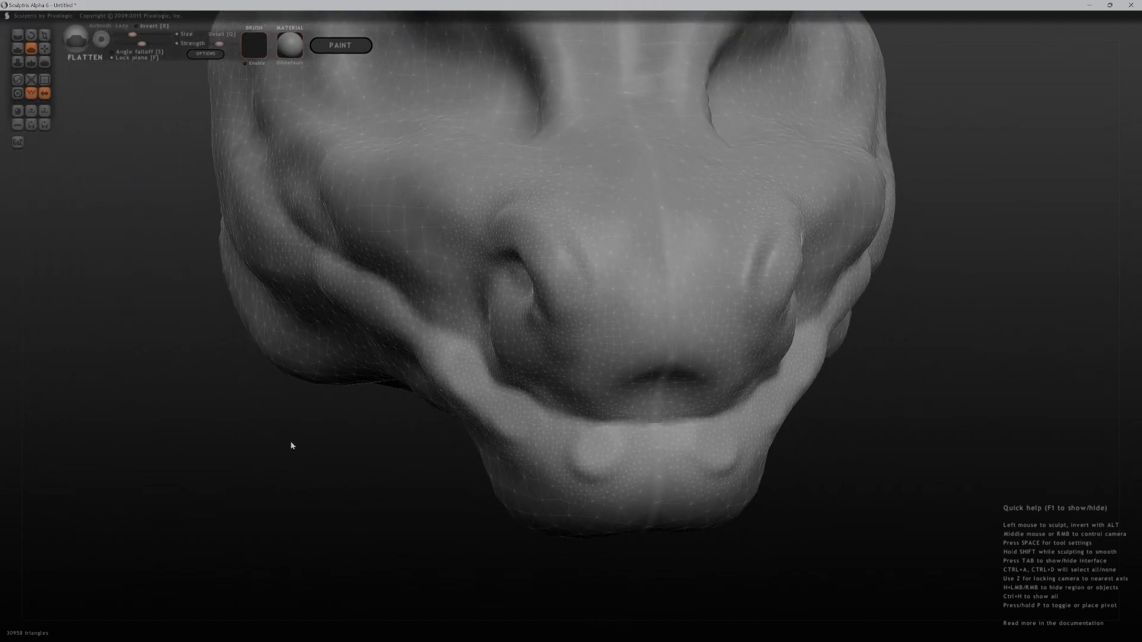
Try to pull the two knobs on the front of the lower lip outward into points with the Grab brush
key(g)
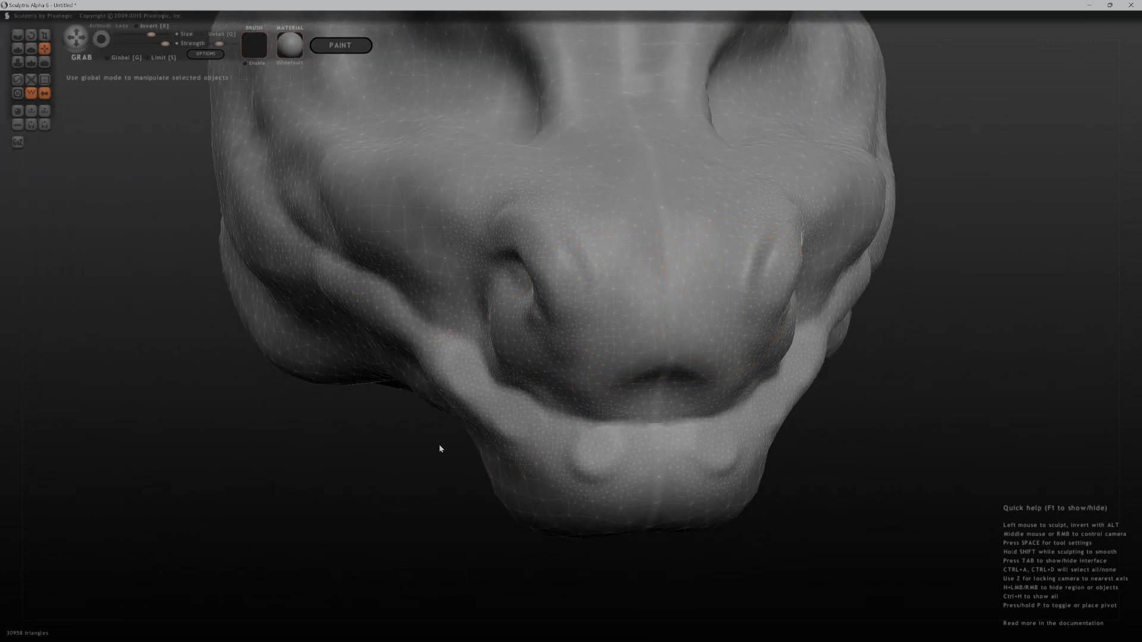
scroll(585, 437, down, 6)
scroll(602, 456, down, 3)
mouse_move(533, 472)
middle_down()
mouse_move(357, 476)
mouse_move(555, 442)
mouse_move(617, 492)
mouse_move(752, 515)
mouse_move(738, 450)
middle_up()
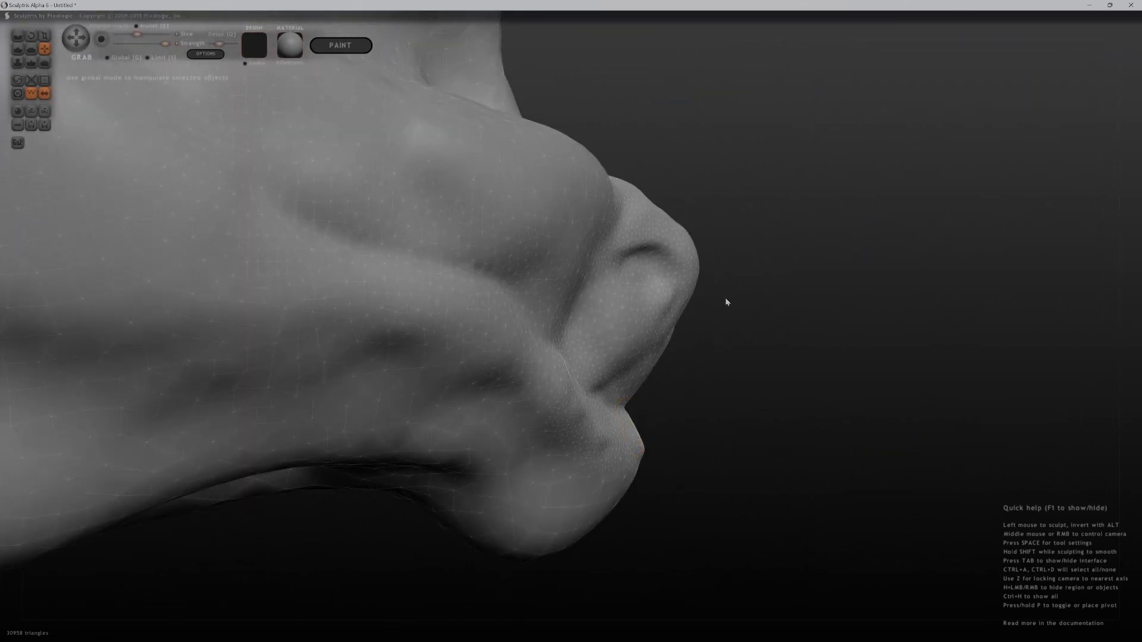
mouse_move(704, 337)
middle_down()
mouse_move(655, 464)
mouse_move(681, 454)
mouse_move(691, 464)
mouse_move(587, 464)
mouse_move(629, 458)
middle_up()
mouse_move(721, 416)
middle_down()
mouse_move(690, 419)
mouse_move(705, 419)
middle_up()
drag(723, 411, 754, 384)
mouse_move(754, 384)
middle_down()
mouse_move(688, 414)
mouse_move(627, 410)
mouse_move(688, 332)
mouse_move(648, 384)
mouse_move(732, 362)
mouse_move(816, 372)
mouse_move(760, 459)
mouse_move(650, 517)
middle_up()
middle_drag(752, 514, 658, 508)
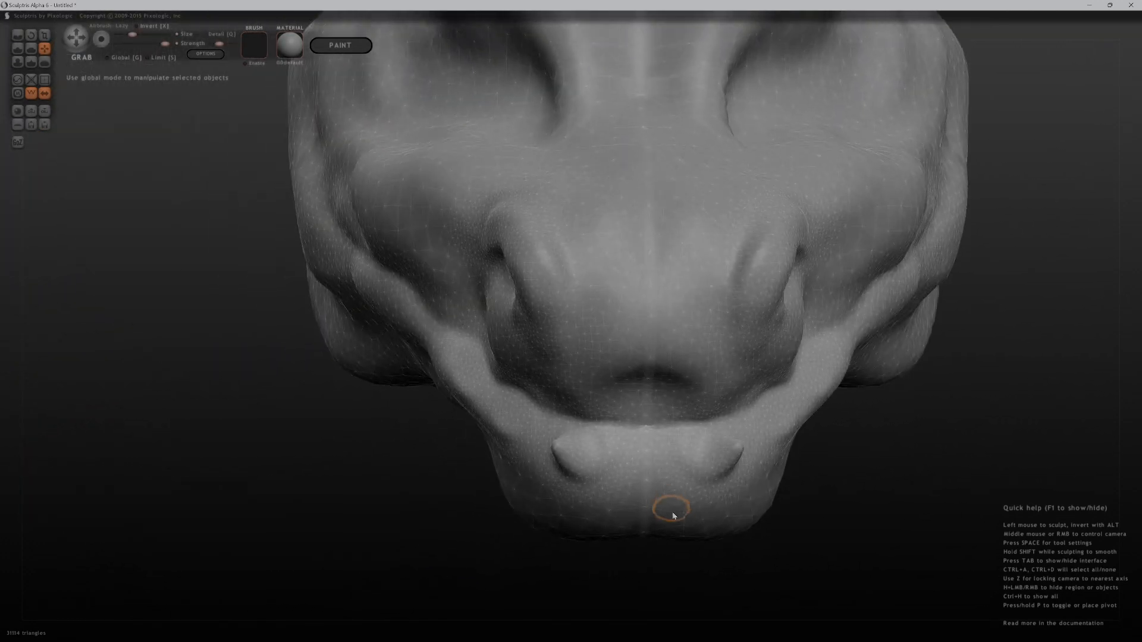
middle_drag(658, 558, 636, 463)
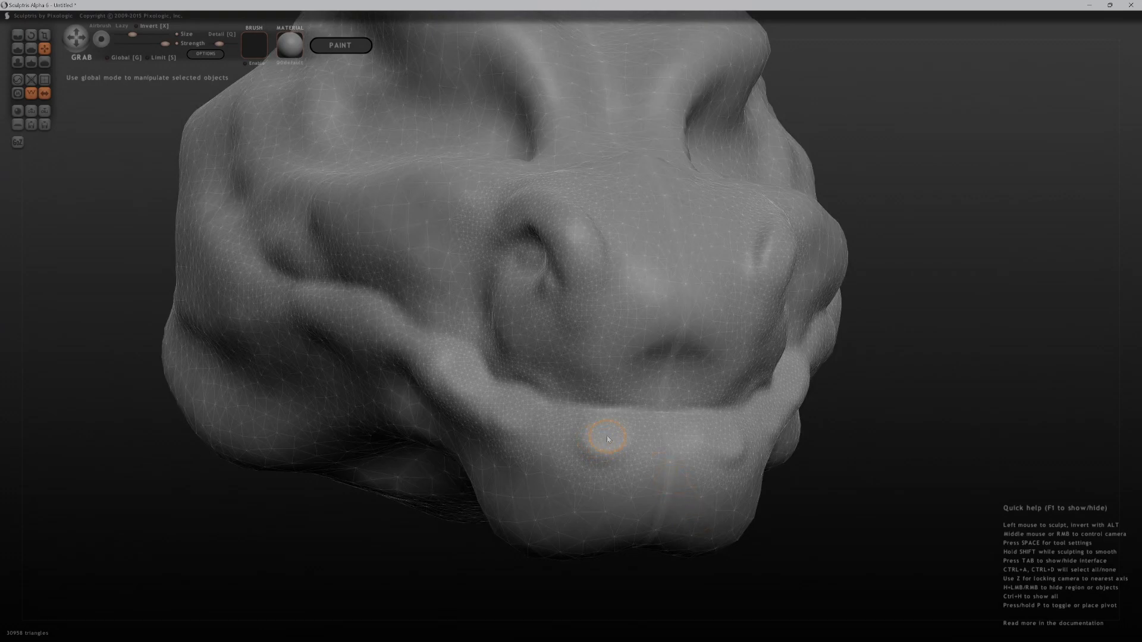
Pull the two lower-lip knobs up into pointed tusks with the Grab brush and adjust their shape from the side
mouse_move(608, 432)
mouse_down()
mouse_move(607, 377)
mouse_move(591, 447)
mouse_up()
middle_drag(619, 597, 578, 454)
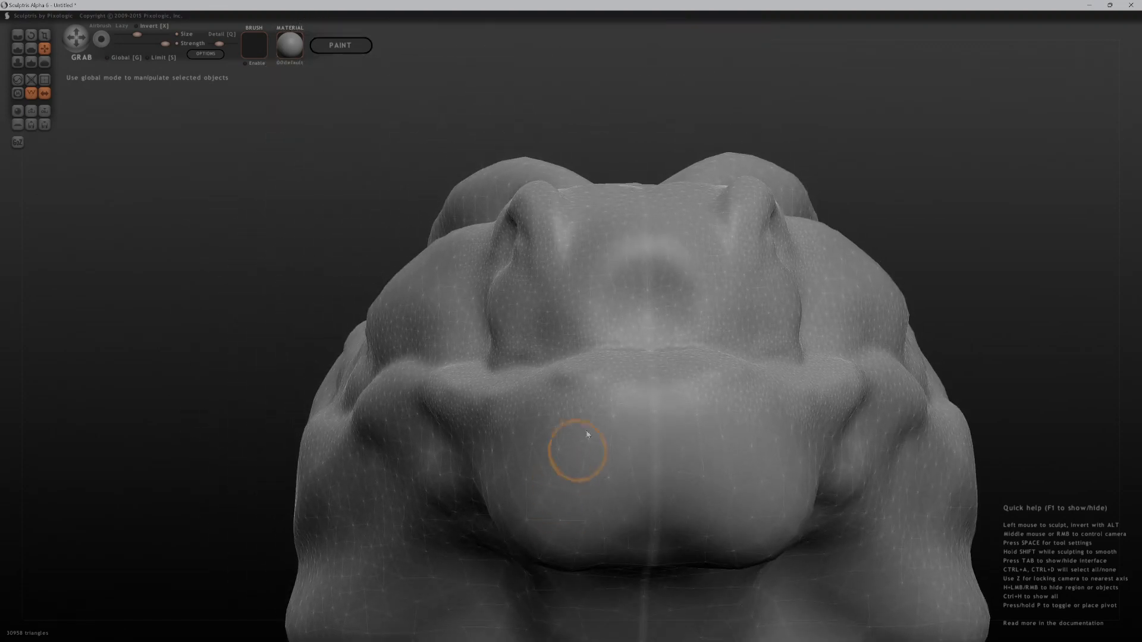
drag(577, 355, 561, 273)
middle_drag(637, 104, 802, 324)
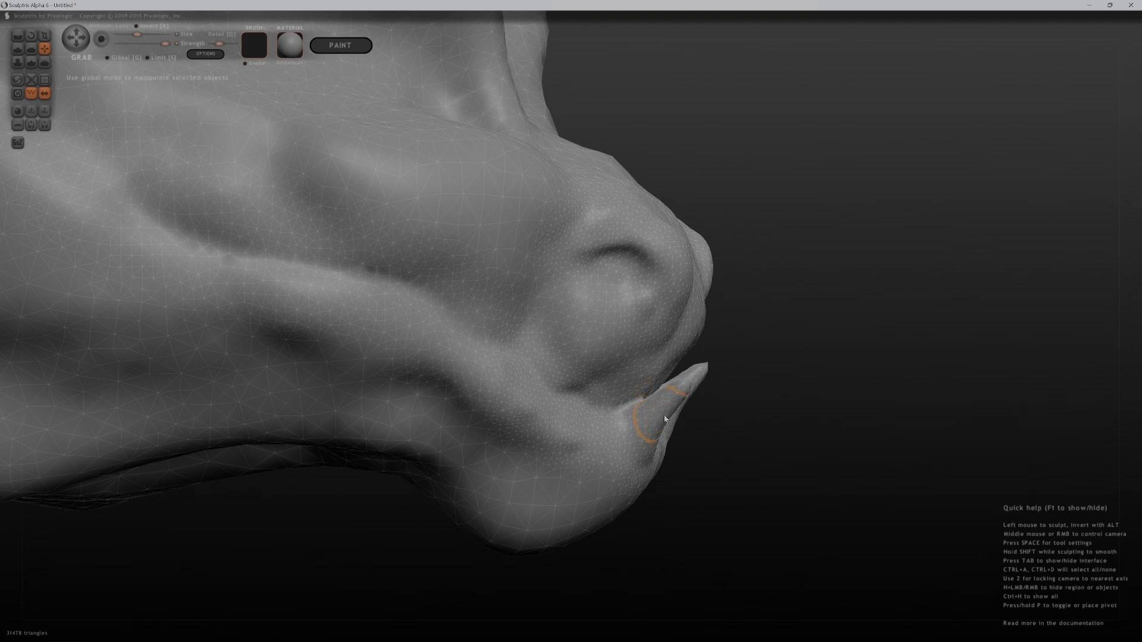
drag(670, 421, 659, 435)
mouse_move(747, 526)
mouse_down()
mouse_move(683, 551)
mouse_move(601, 551)
mouse_move(531, 480)
mouse_up()
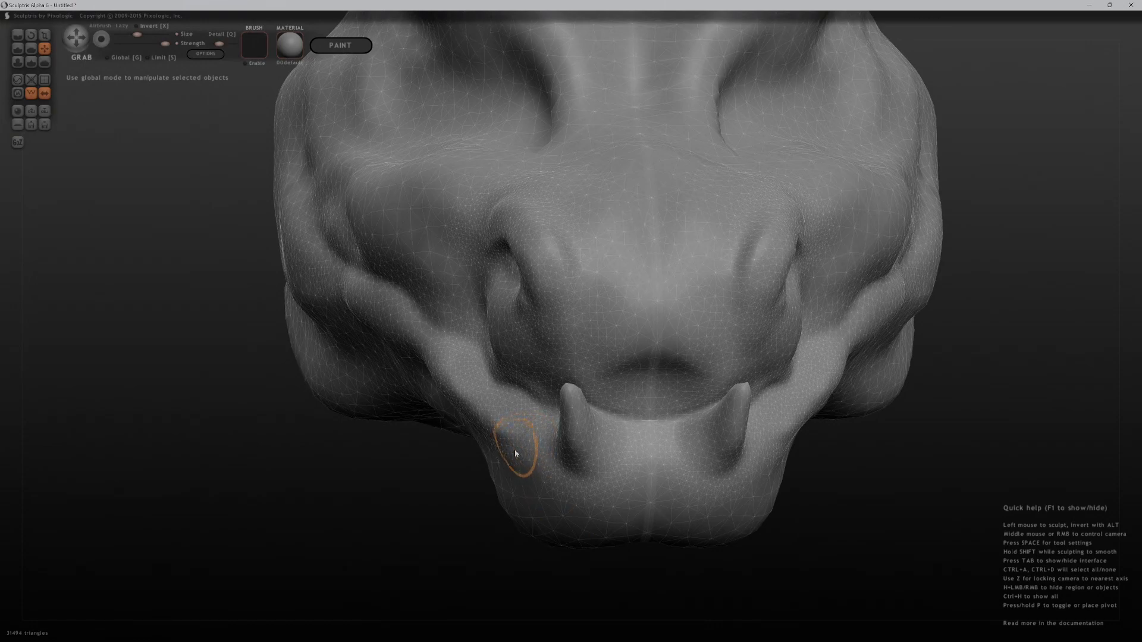
Mask a large and a smaller round spot on the lower lip just behind each tusk
scroll(512, 438, down, 2)
key(m)
click(513, 417)
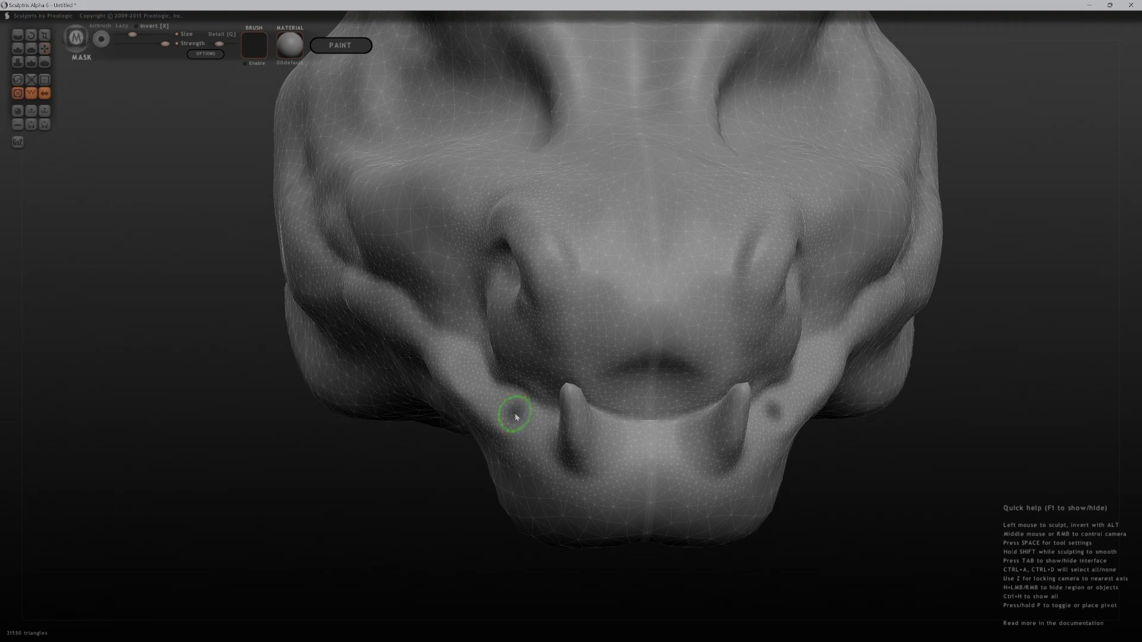
key(g)
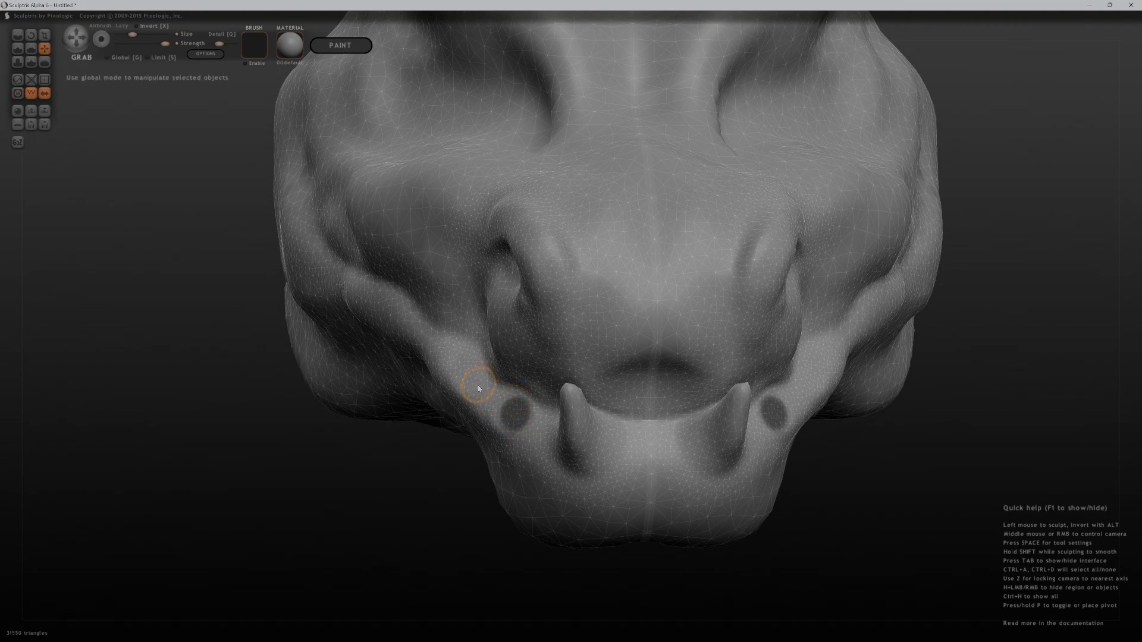
scroll(476, 393, down, 3)
key(m)
click(477, 386)
key(g)
drag(434, 449, 457, 503)
Mask four more round spots in a row along the lower lip toward the corner of the mouth
key(m)
click(450, 345)
click(408, 314)
key(g)
drag(381, 381, 377, 311)
key(m)
click(362, 287)
key(g)
mouse_move(342, 396)
mouse_down()
mouse_move(427, 376)
mouse_move(359, 393)
mouse_move(381, 411)
mouse_up()
key(m)
click(298, 273)
key(g)
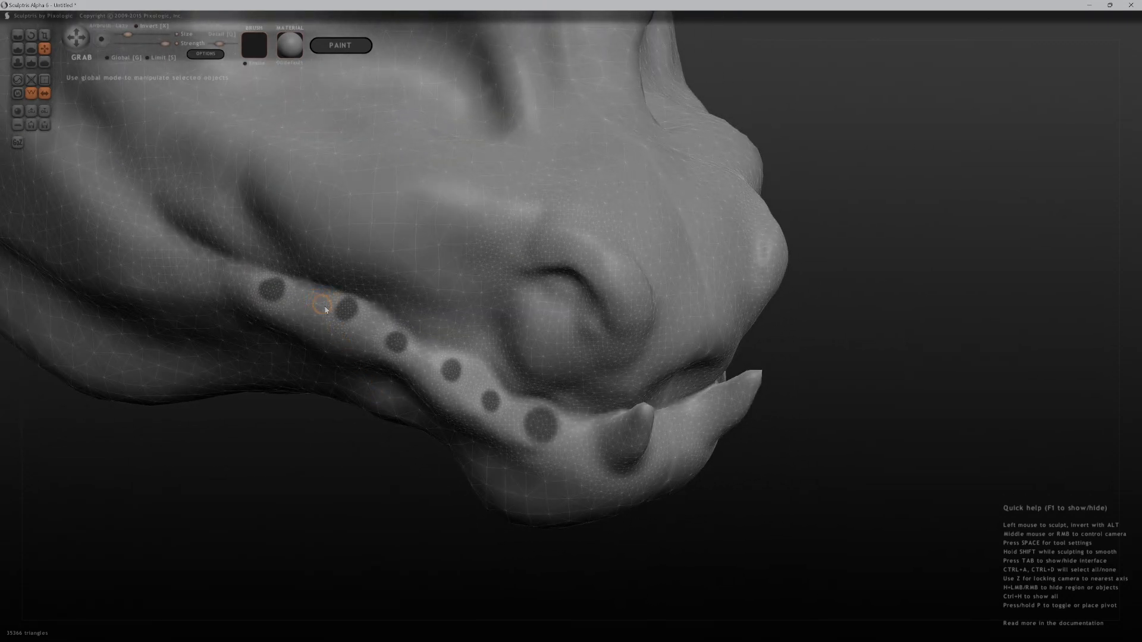
Mask a pair of round spots between the two tusks and invert the mask so only the spots stay editable
drag(745, 540, 673, 553)
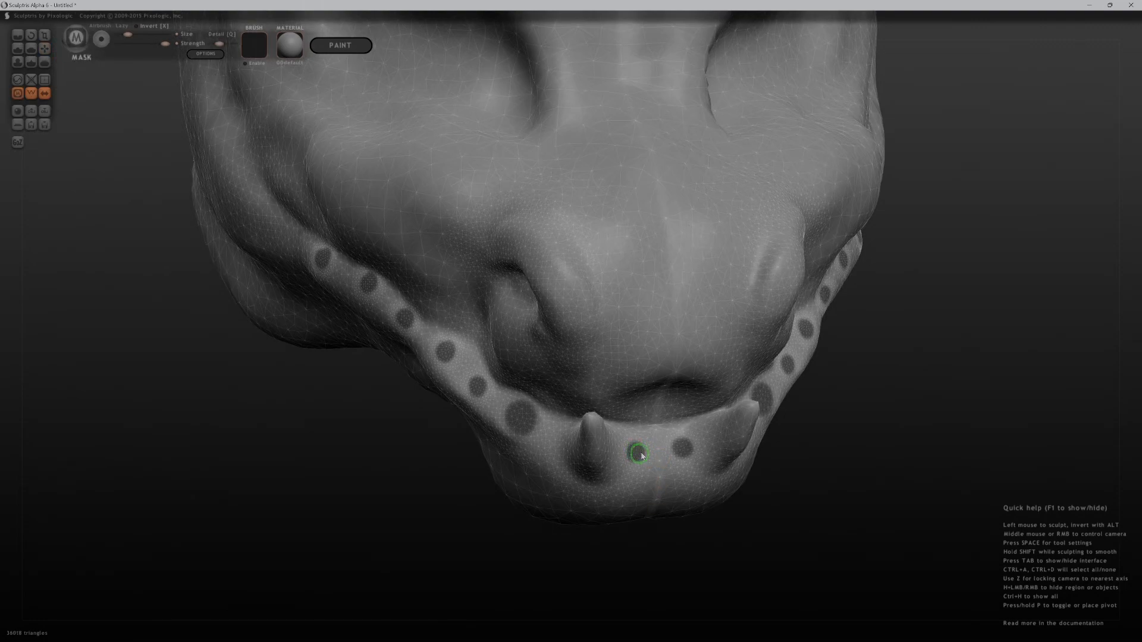
ctrl+drag(642, 457, 636, 453)
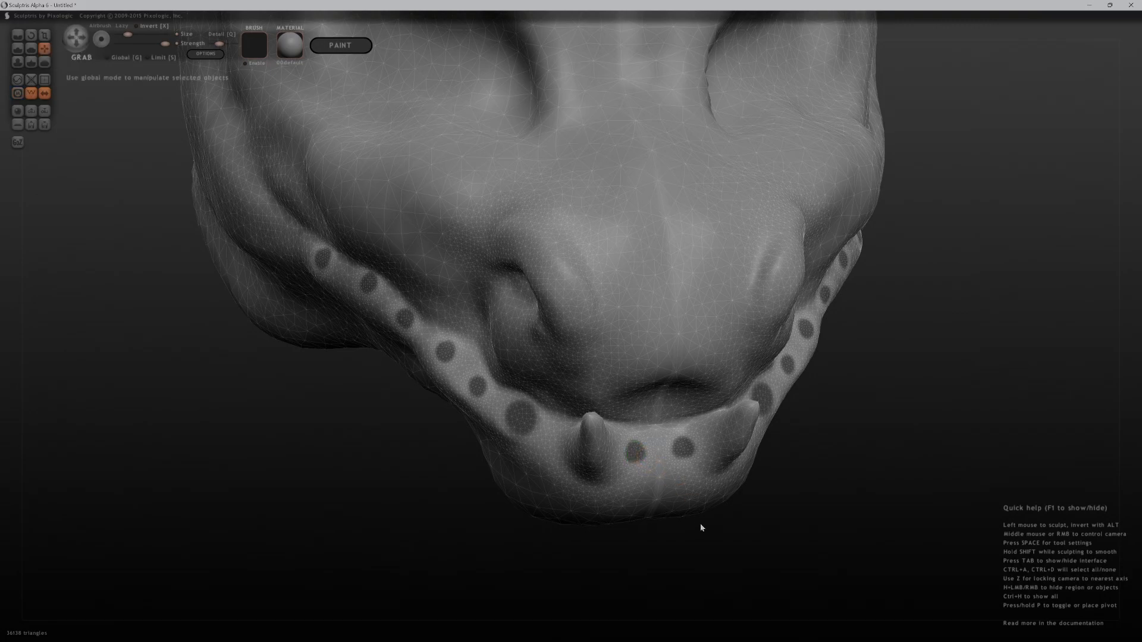
ctrl+click(822, 490)
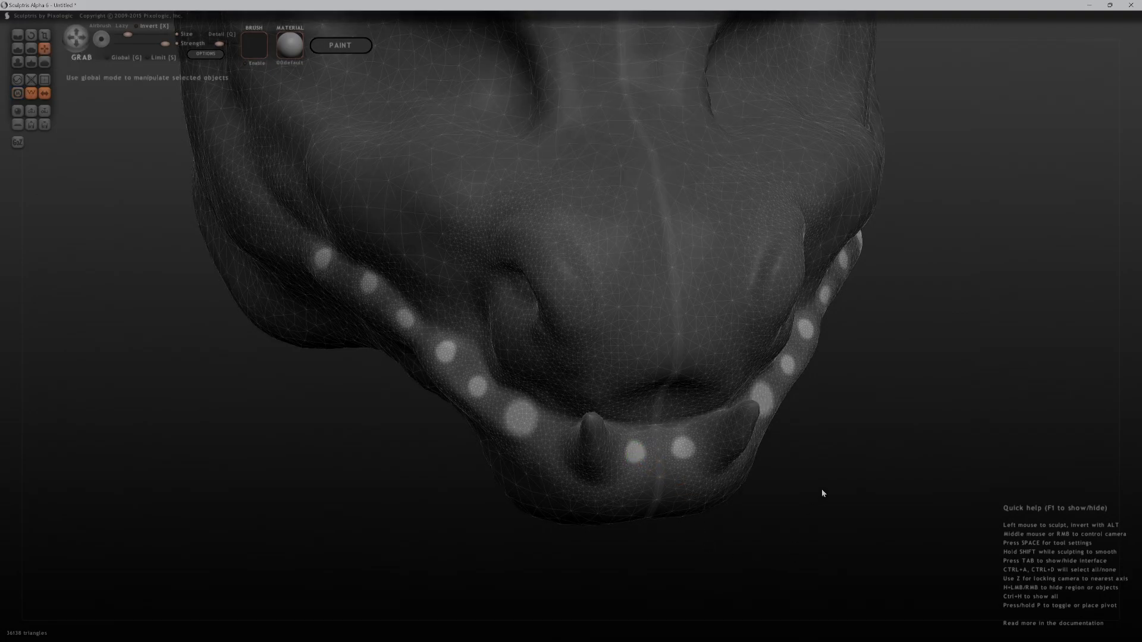
Turn on Global mode for the Grab brush and try pulling the unmasked lip spots outward, undoing the pull
mouse_move(370, 428)
mouse_down()
mouse_move(364, 374)
mouse_move(373, 408)
mouse_up()
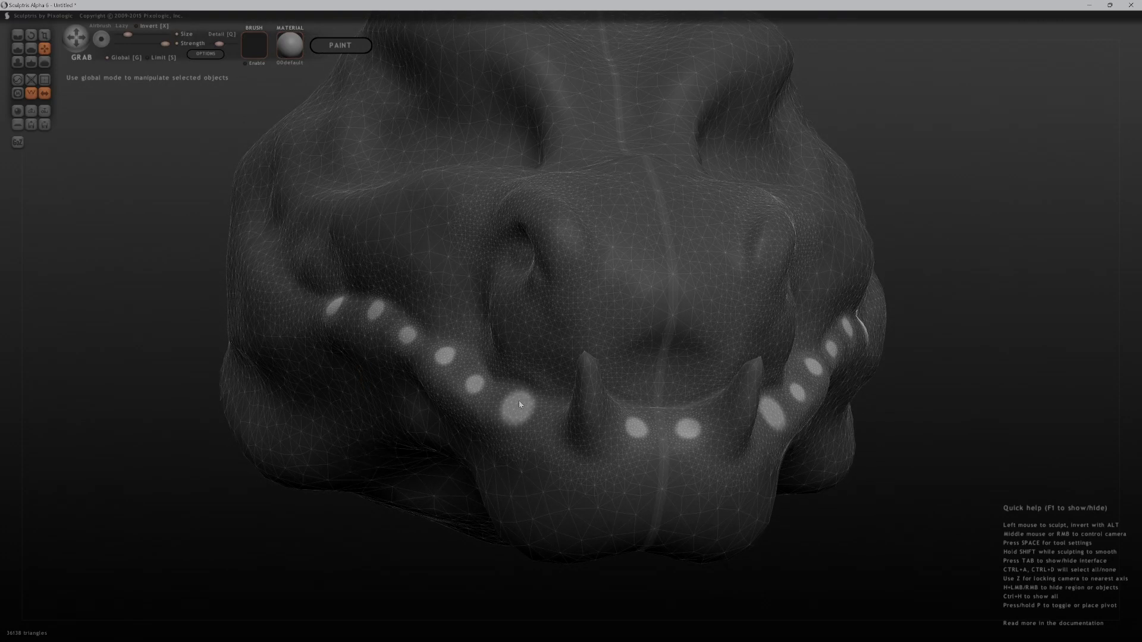
mouse_move(523, 388)
mouse_down()
mouse_move(527, 362)
mouse_move(507, 367)
mouse_up()
key(ctrl+z)
scroll(375, 311, up, 2)
drag(375, 311, 346, 285)
middle_drag(497, 510, 464, 519)
middle_drag(431, 556, 258, 554)
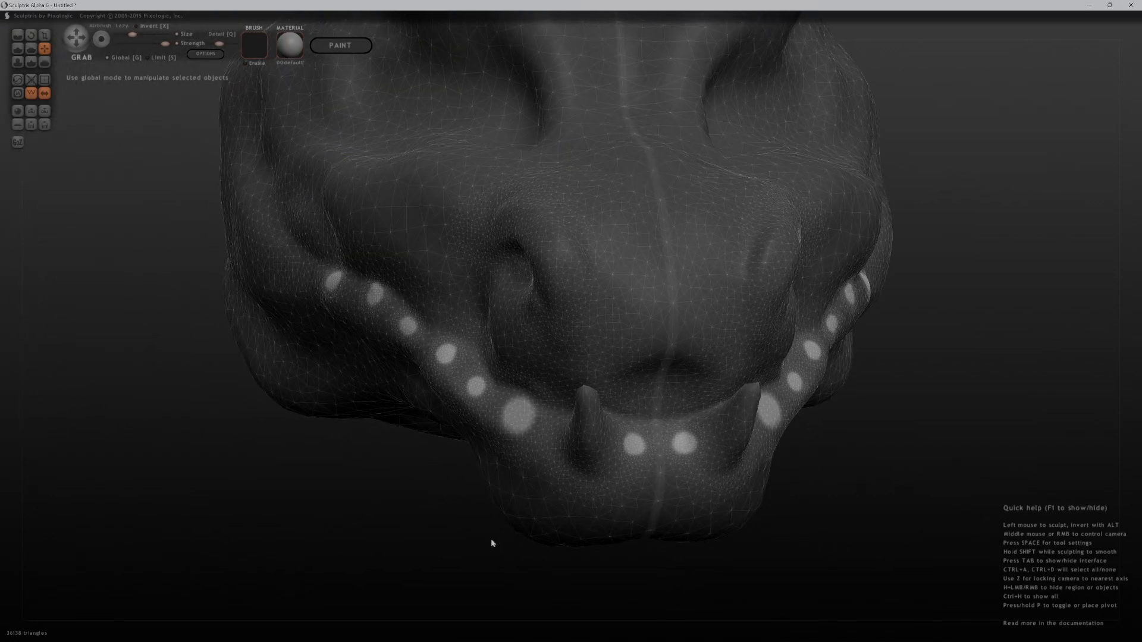
mouse_move(457, 547)
middle_down()
mouse_move(408, 535)
mouse_move(512, 540)
mouse_move(455, 540)
middle_up()
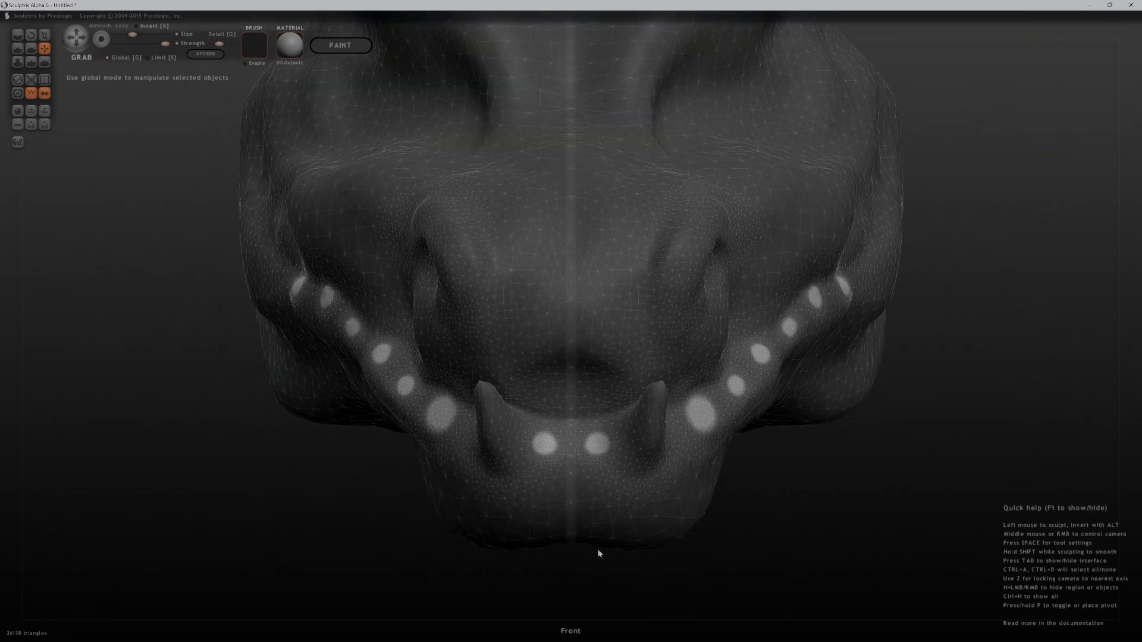
middle_drag(292, 511, 492, 501)
mouse_move(745, 483)
middle_down()
mouse_move(698, 488)
mouse_move(1096, 463)
middle_up()
key(5)
middle_drag(857, 548, 347, 553)
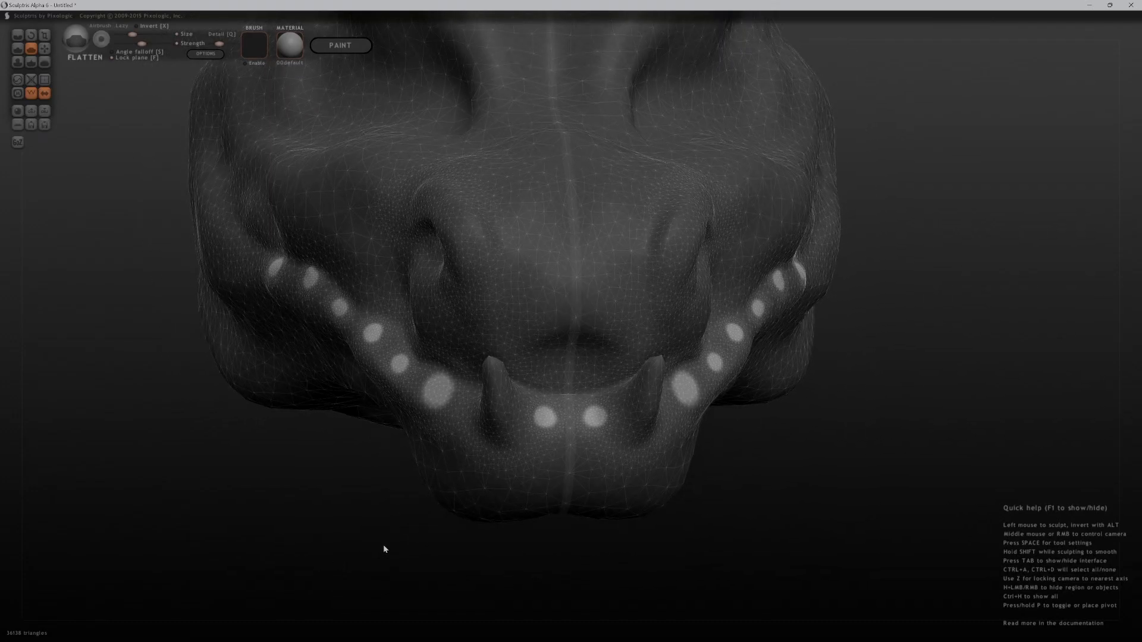
middle_drag(589, 555, 620, 561)
drag(511, 483, 538, 447)
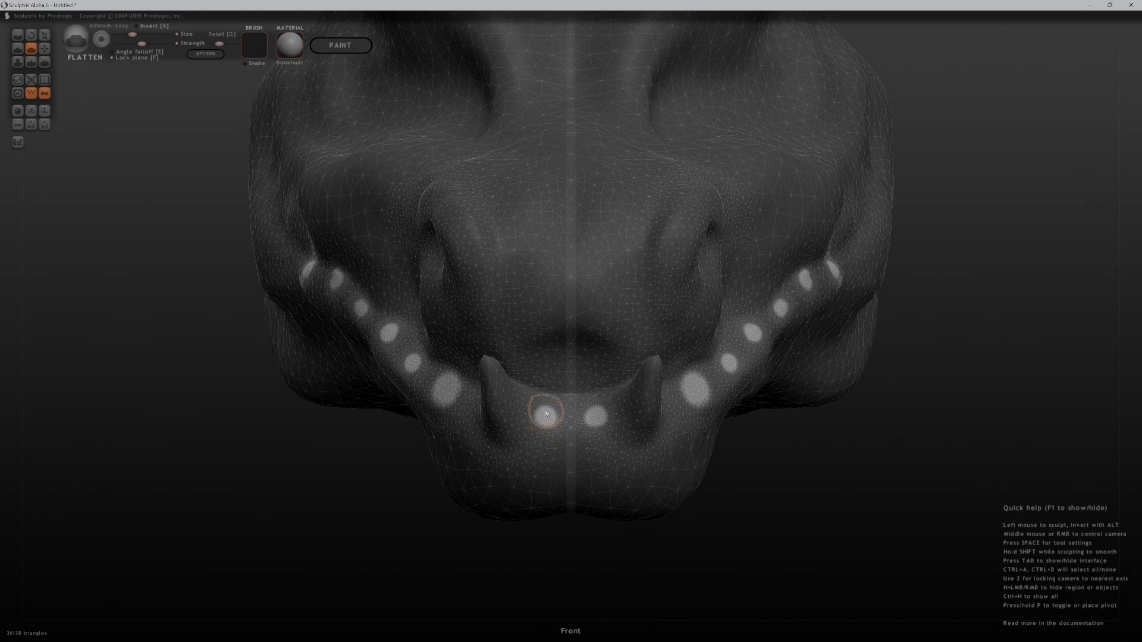
scroll(547, 413, up, 2)
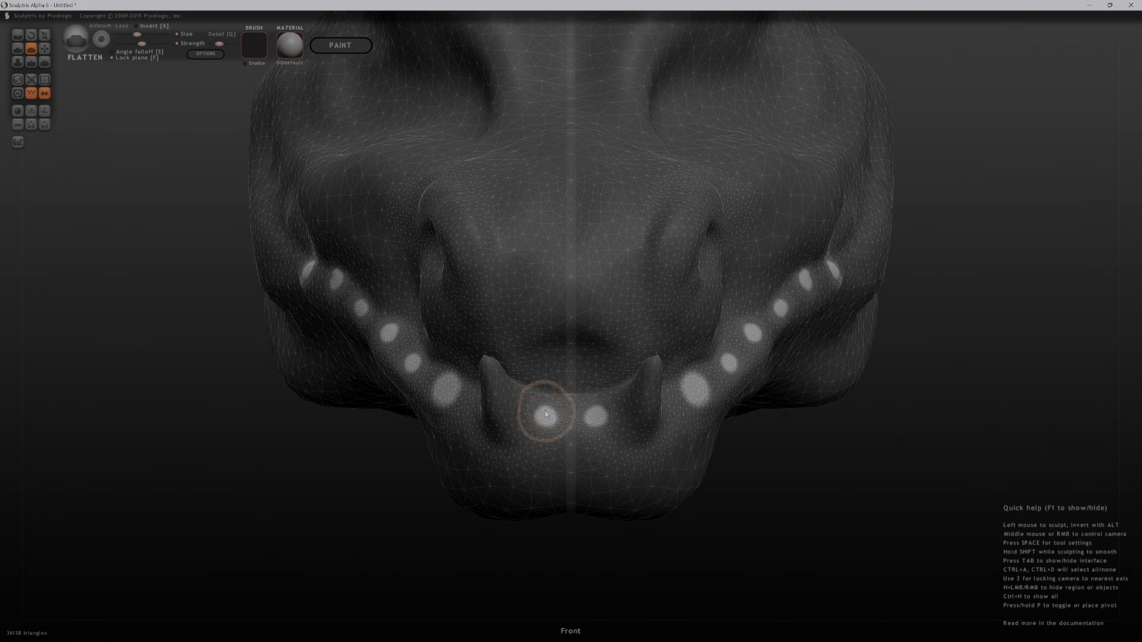
drag(445, 523, 460, 524)
key(z)
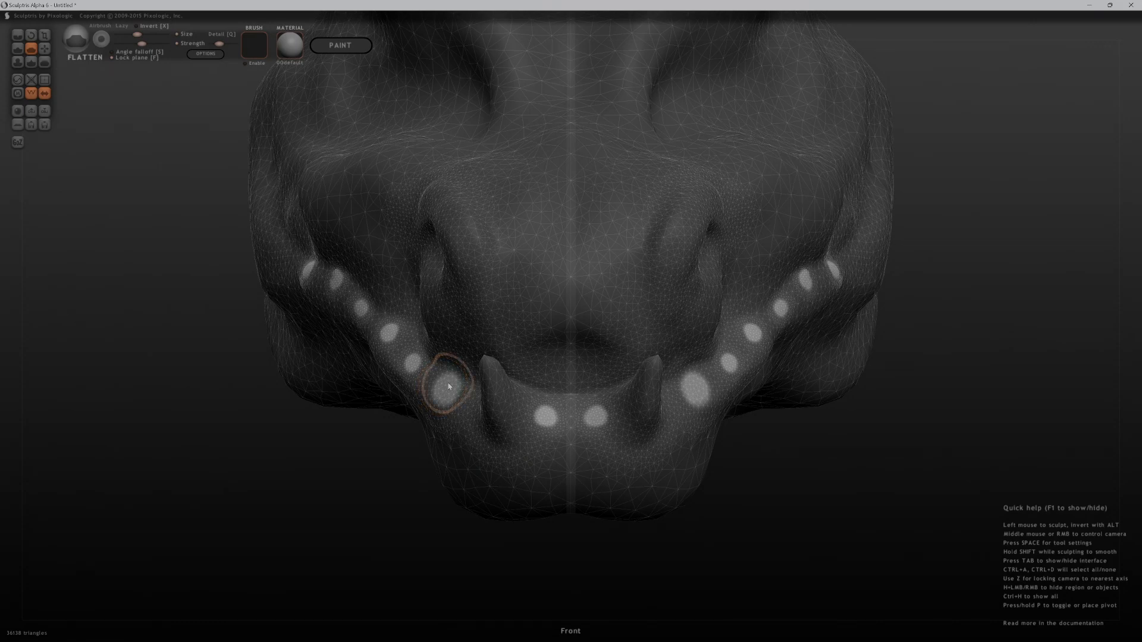
Pull all unmasked spots out of the lower lip into short teeth with the Grab brush in Global mode, redoing the first pull
key(g)
drag(447, 389, 433, 367)
drag(377, 459, 603, 473)
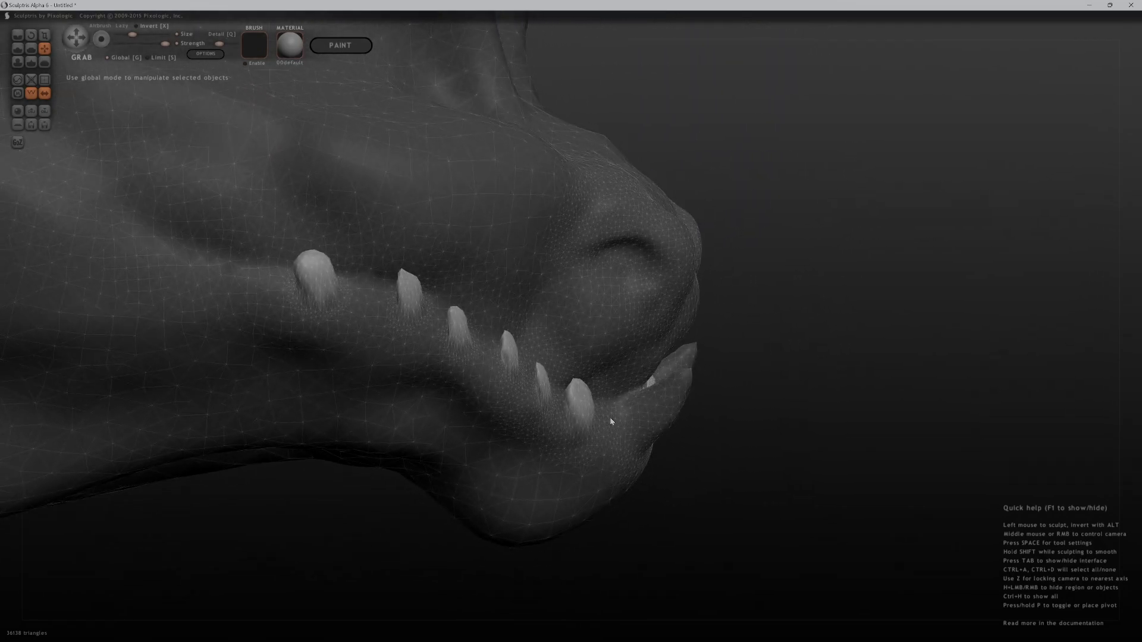
key(ctrl+z)
mouse_move(694, 440)
mouse_down()
mouse_move(763, 423)
mouse_move(606, 395)
mouse_move(624, 386)
mouse_up()
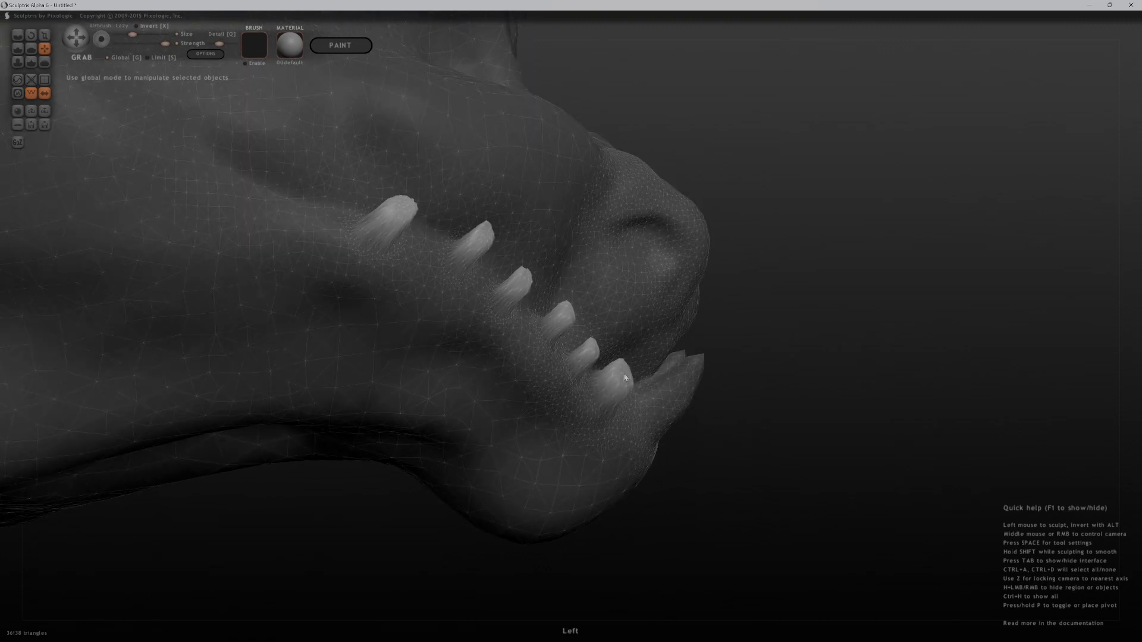
drag(777, 429, 564, 450)
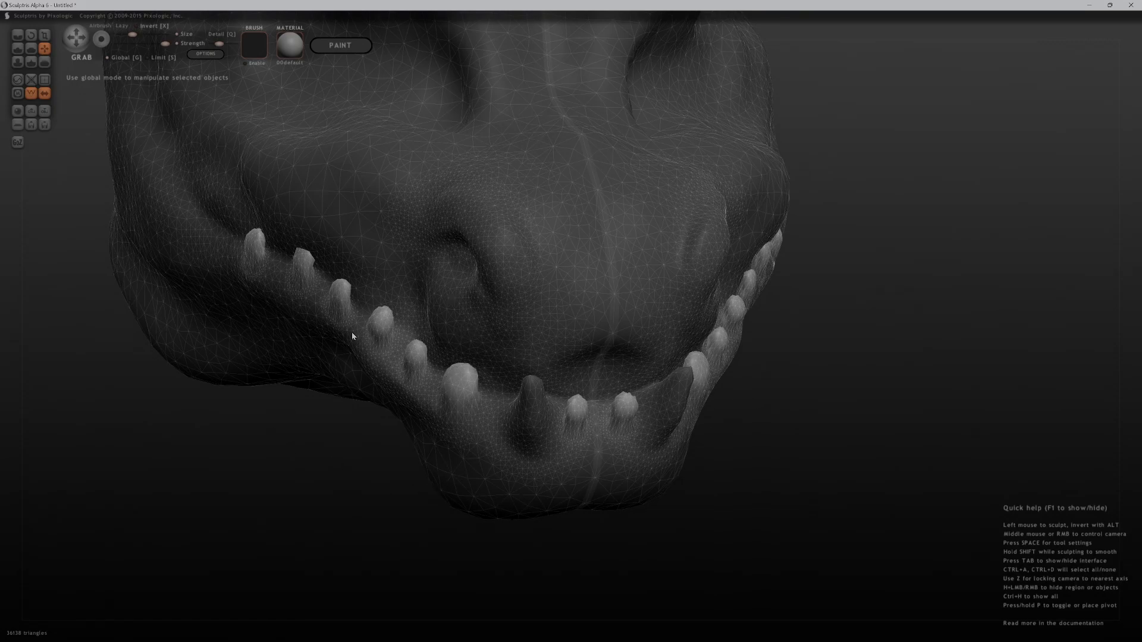
key(z)
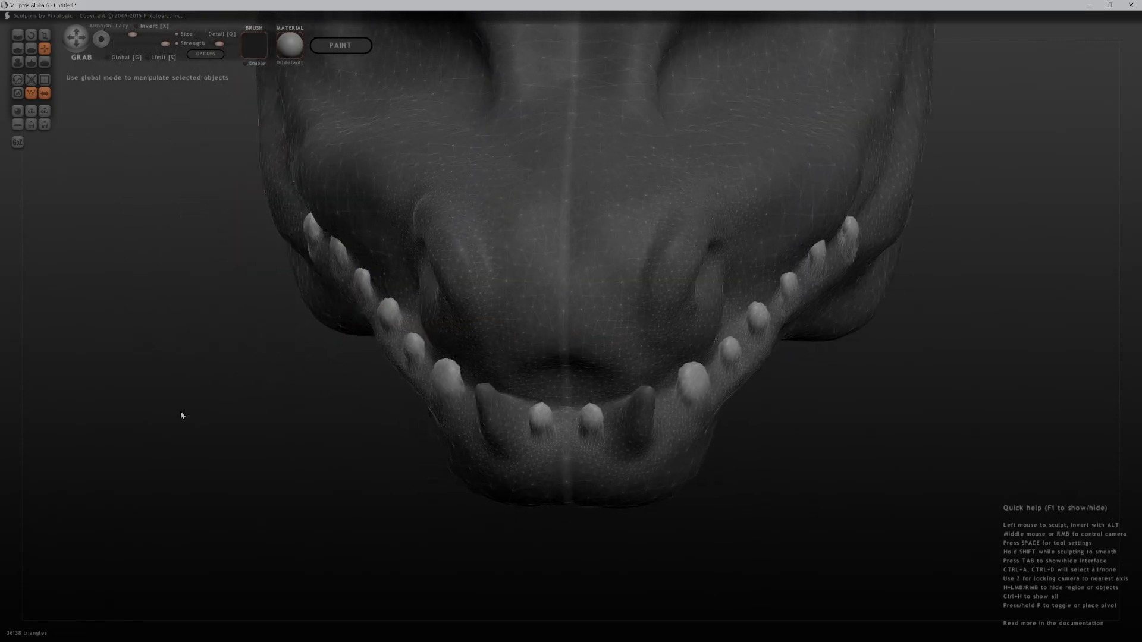
Pull the rearmost lower tooth longer with a larger, non-global Grab brush and smooth it, undoing the first pull
alt+right_drag(248, 424, 349, 532)
mouse_move(349, 533)
ctrl+right_down()
mouse_move(363, 575)
mouse_move(358, 552)
ctrl+right_up()
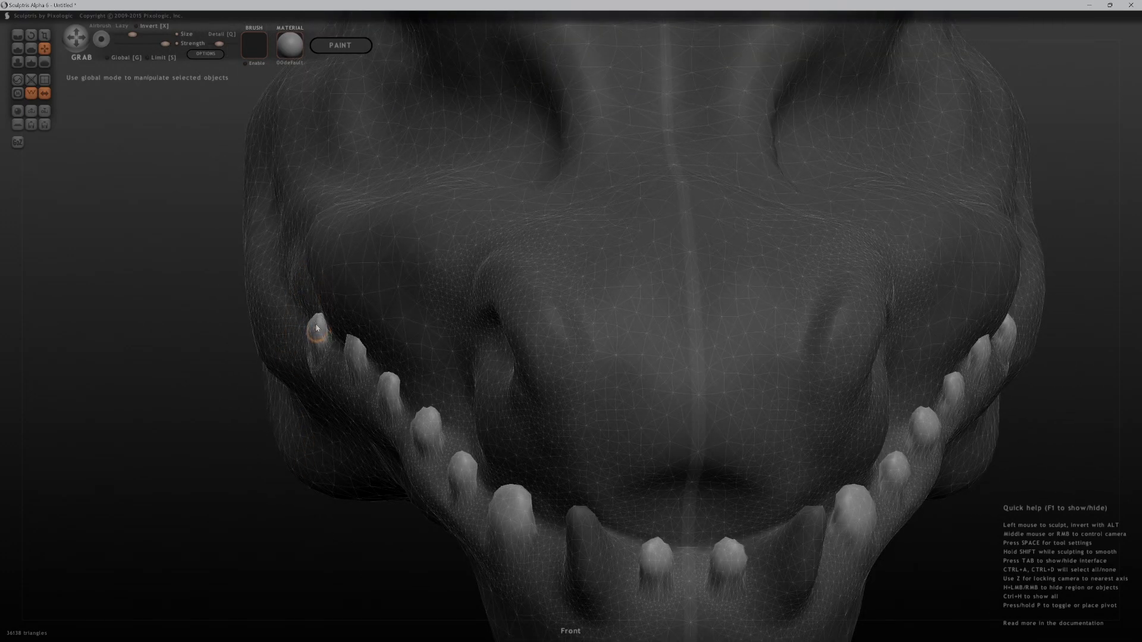
scroll(316, 328, up, 3)
drag(323, 332, 316, 320)
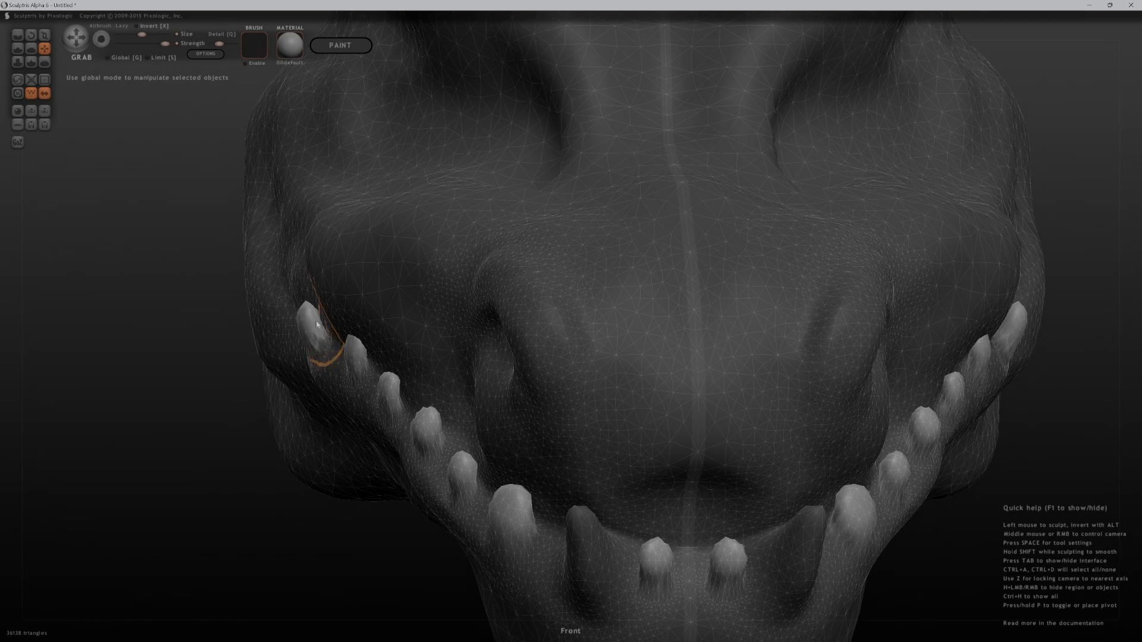
right_drag(324, 356, 463, 506)
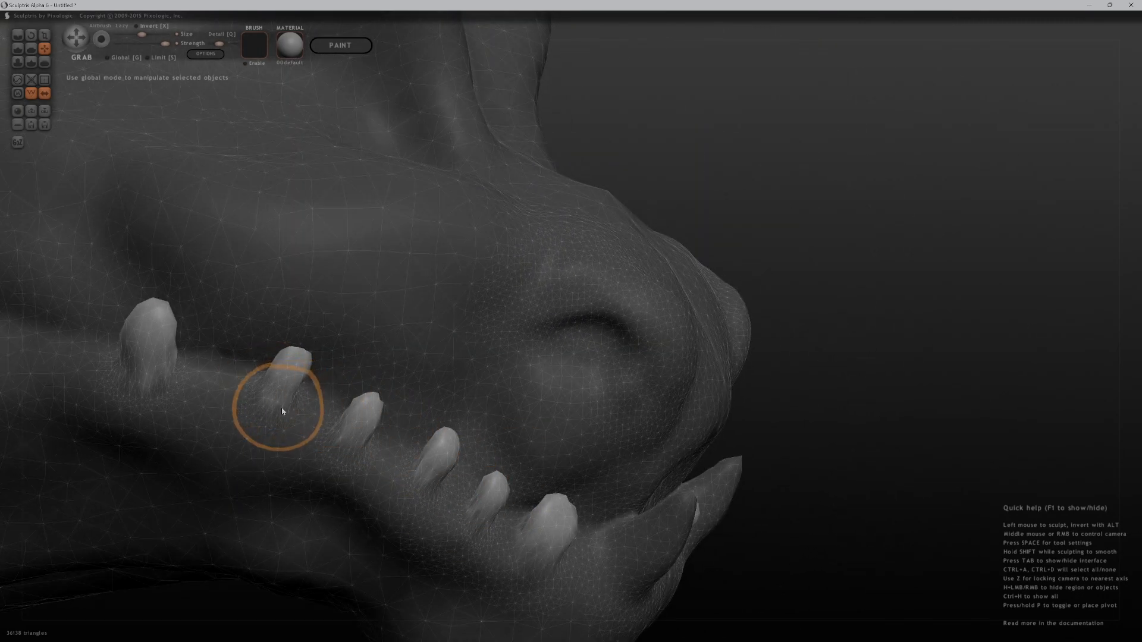
key(ctrl+z)
drag(175, 320, 180, 298)
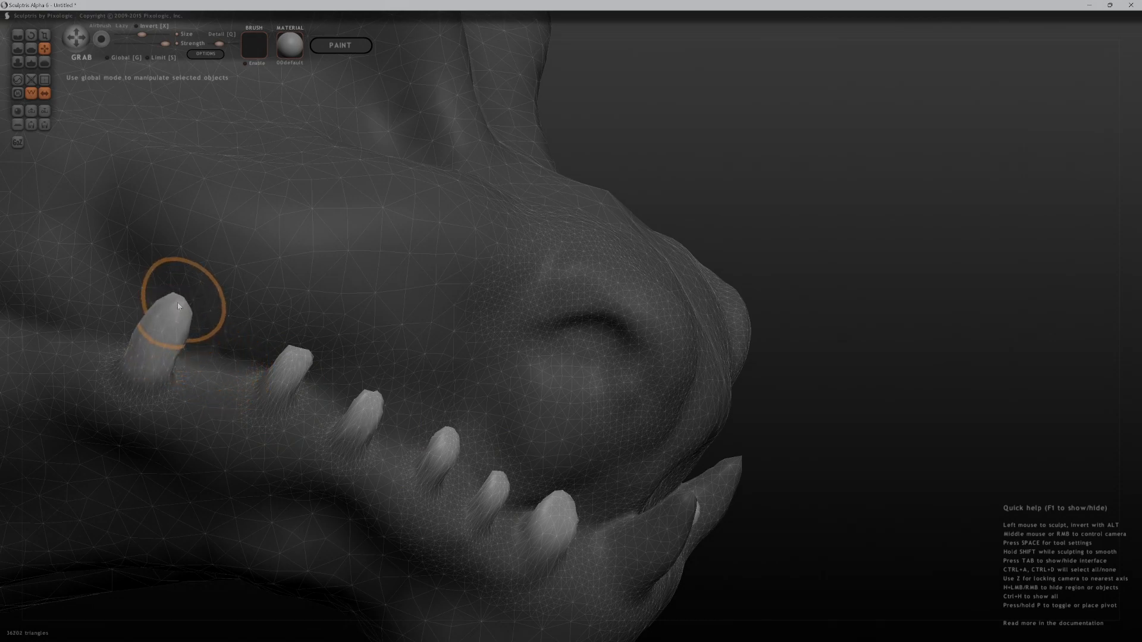
mouse_move(152, 345)
shift+mouse_down()
mouse_move(149, 354)
mouse_move(169, 295)
mouse_move(177, 309)
shift+mouse_up()
Smooth the second tooth from the back and reshape the rear lower teeth with the Grab brush
mouse_move(308, 352)
shift+mouse_down()
mouse_move(296, 351)
mouse_move(310, 320)
mouse_move(294, 359)
shift+mouse_up()
drag(295, 357, 308, 327)
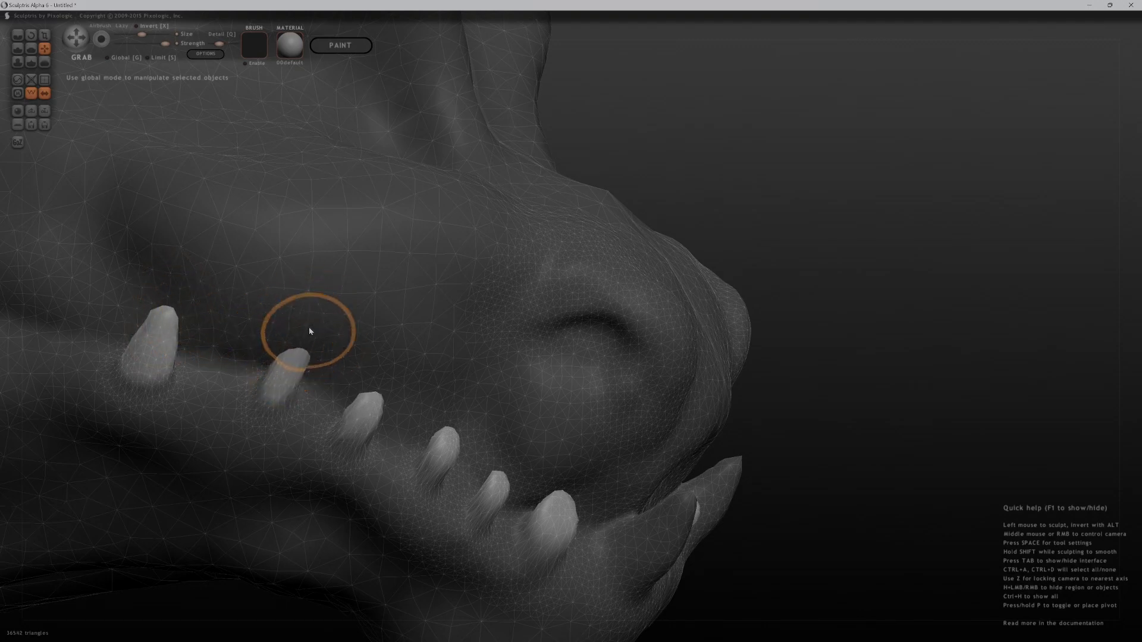
drag(787, 181, 571, 204)
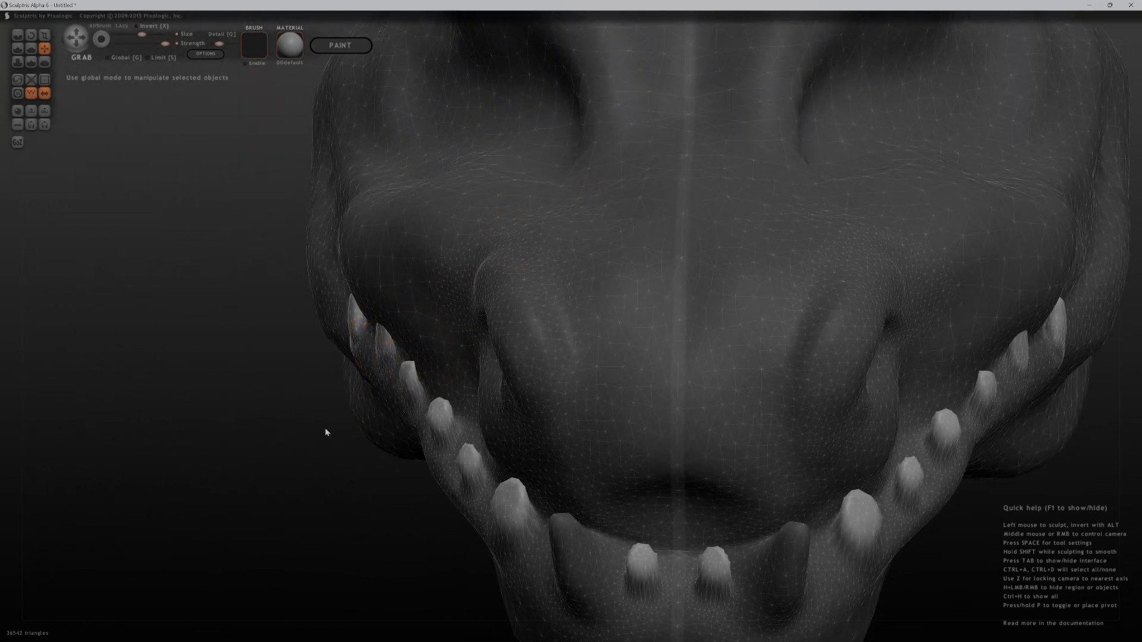
mouse_move(329, 428)
mouse_down()
mouse_move(331, 375)
mouse_move(385, 372)
mouse_move(356, 369)
mouse_move(377, 384)
mouse_move(355, 402)
mouse_move(359, 381)
mouse_move(376, 389)
mouse_move(366, 378)
mouse_up()
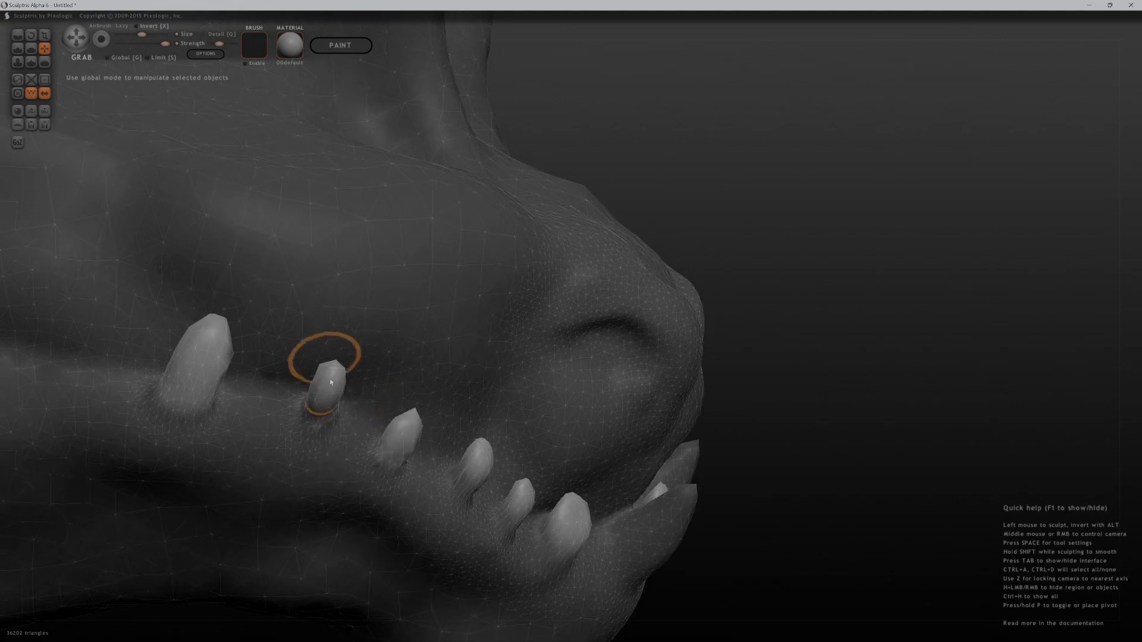
mouse_move(324, 356)
mouse_down()
mouse_move(326, 375)
mouse_move(349, 372)
mouse_up()
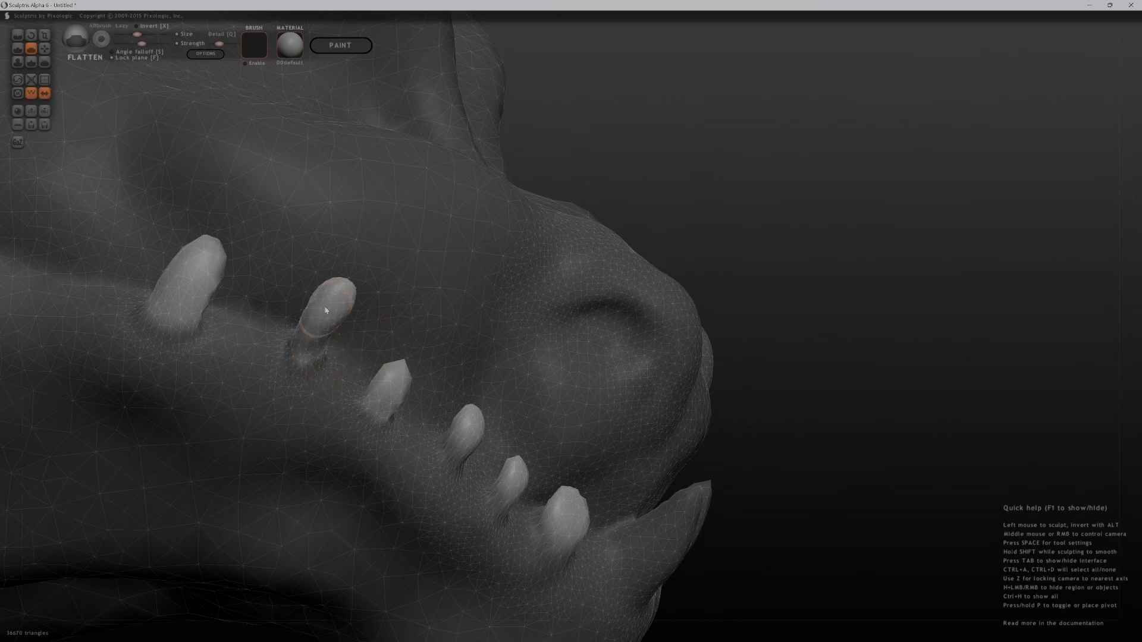
Flatten the second tooth from the back into a narrower, pointed shape with the Flatten brush
drag(607, 167, 706, 196)
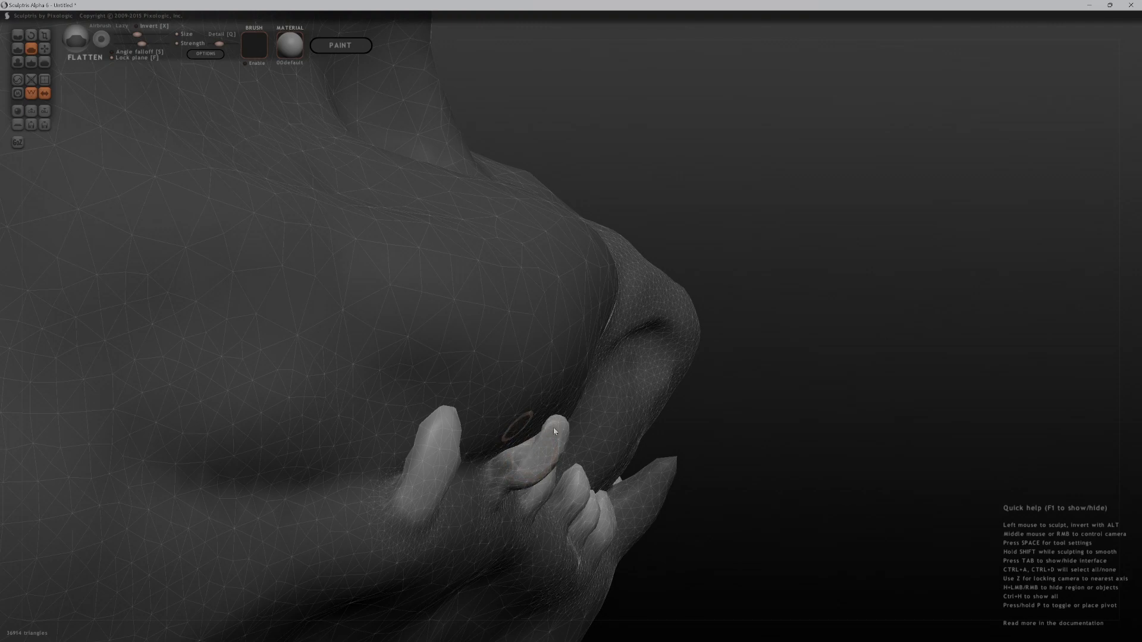
mouse_move(599, 428)
right_down()
mouse_move(629, 387)
mouse_move(613, 393)
right_up()
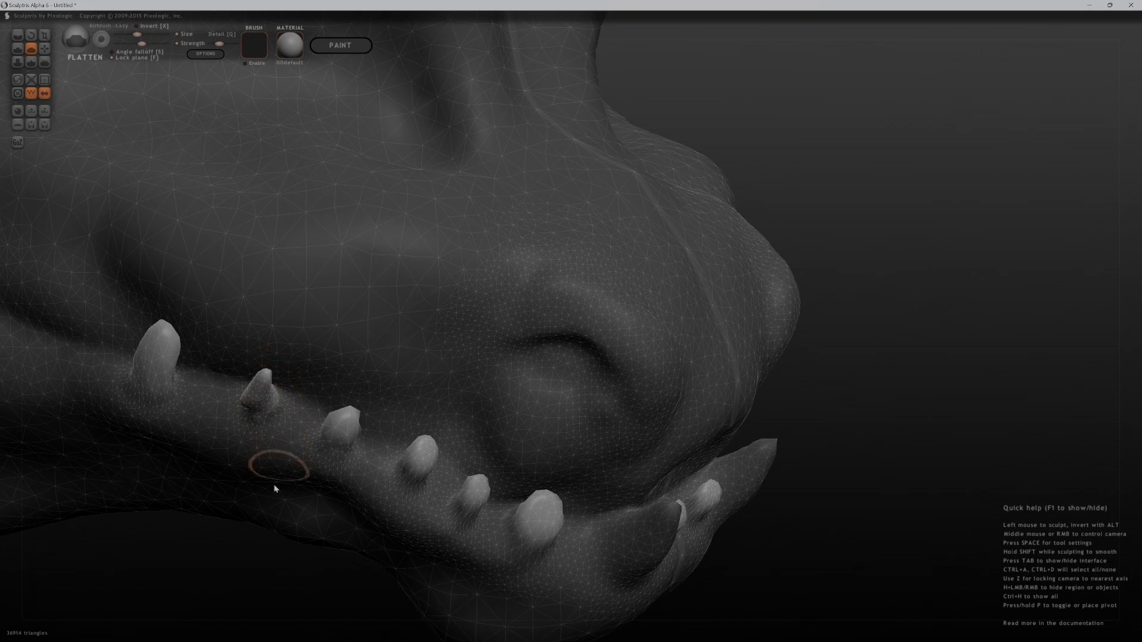
mouse_move(131, 464)
right_down()
mouse_move(104, 541)
mouse_move(208, 440)
right_up()
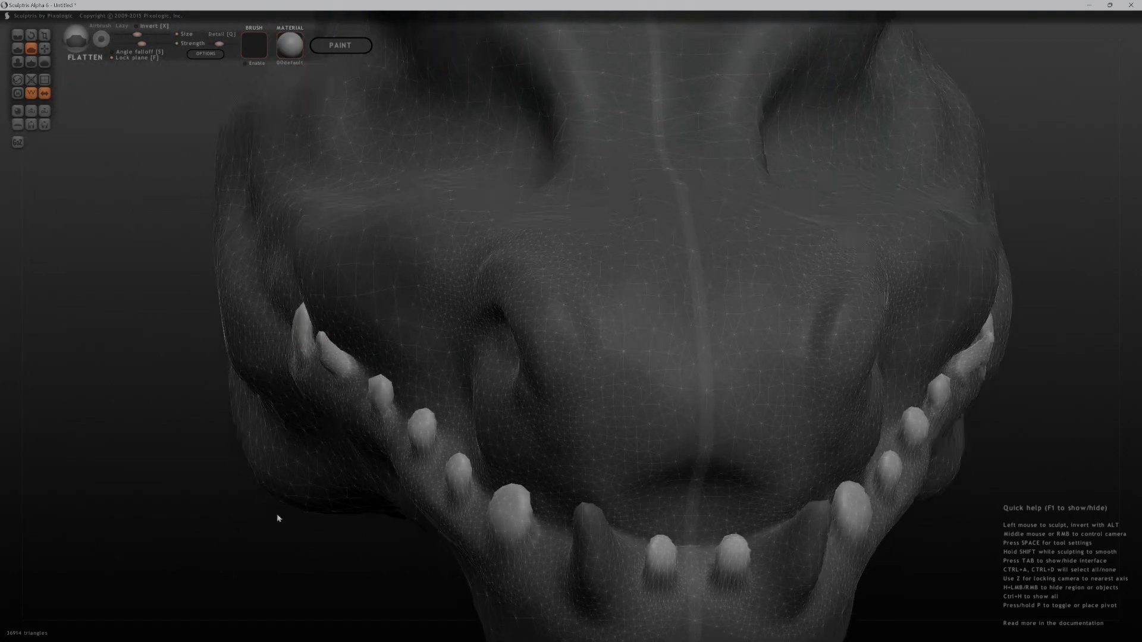
Bend the rearmost lower tooth outward, away from the upper lip, with the Grab brush
right_drag(259, 525, 207, 341)
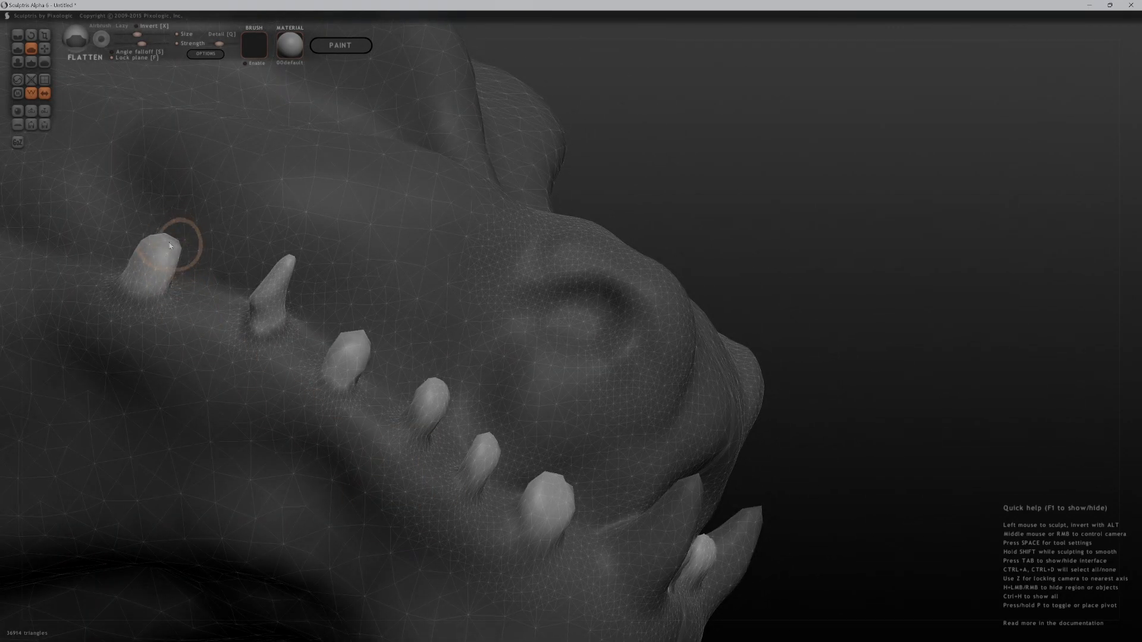
key(g)
right_drag(637, 105, 299, 316)
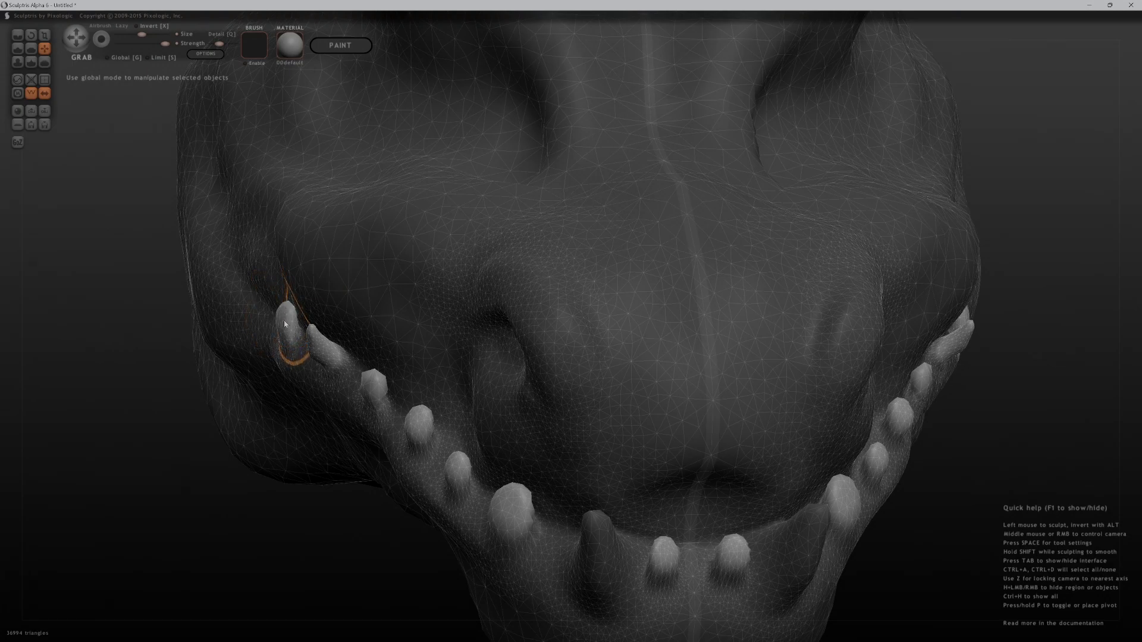
drag(286, 323, 262, 304)
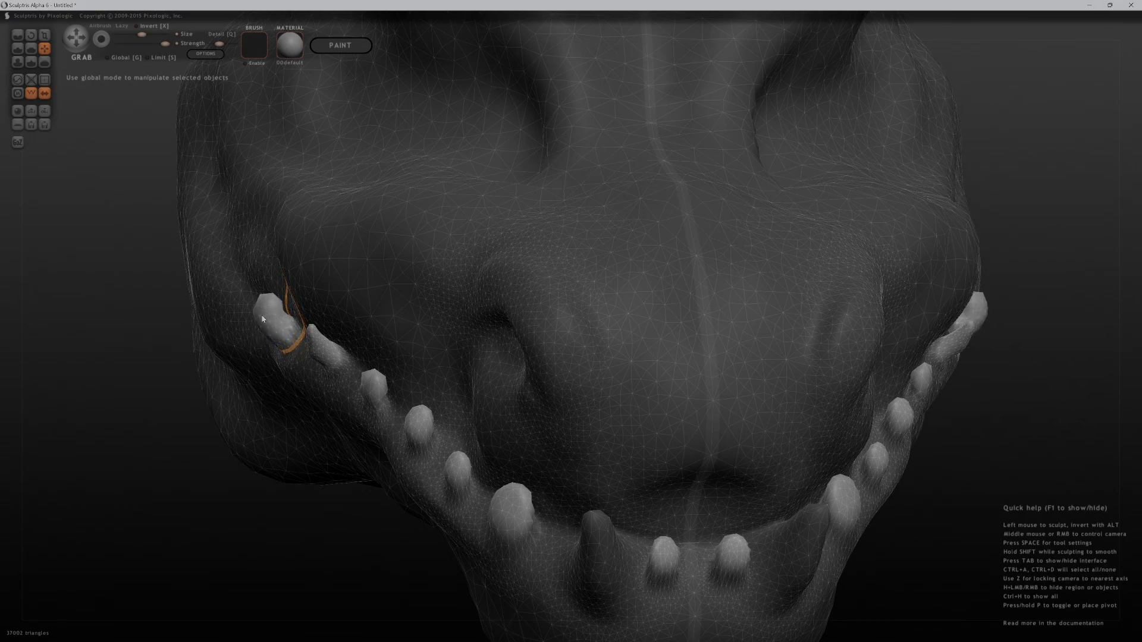
Flatten the sides of the rearmost lower tooth into a slimmer shape with the Flatten brush
key(5)
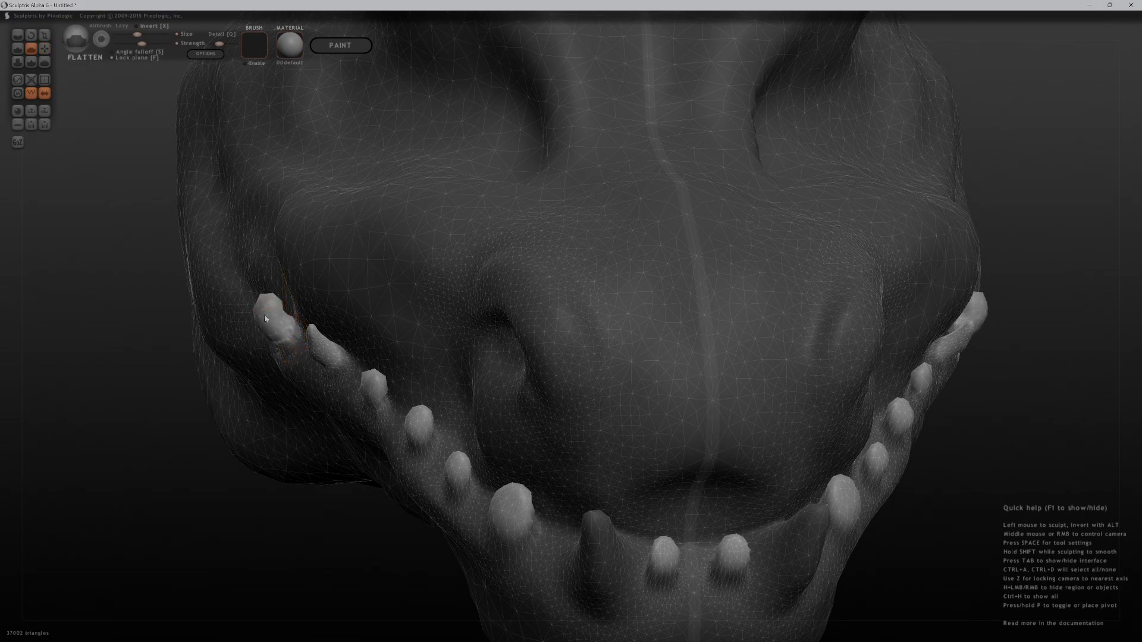
drag(270, 326, 273, 323)
mouse_move(241, 382)
middle_down()
mouse_move(305, 491)
mouse_move(514, 512)
middle_up()
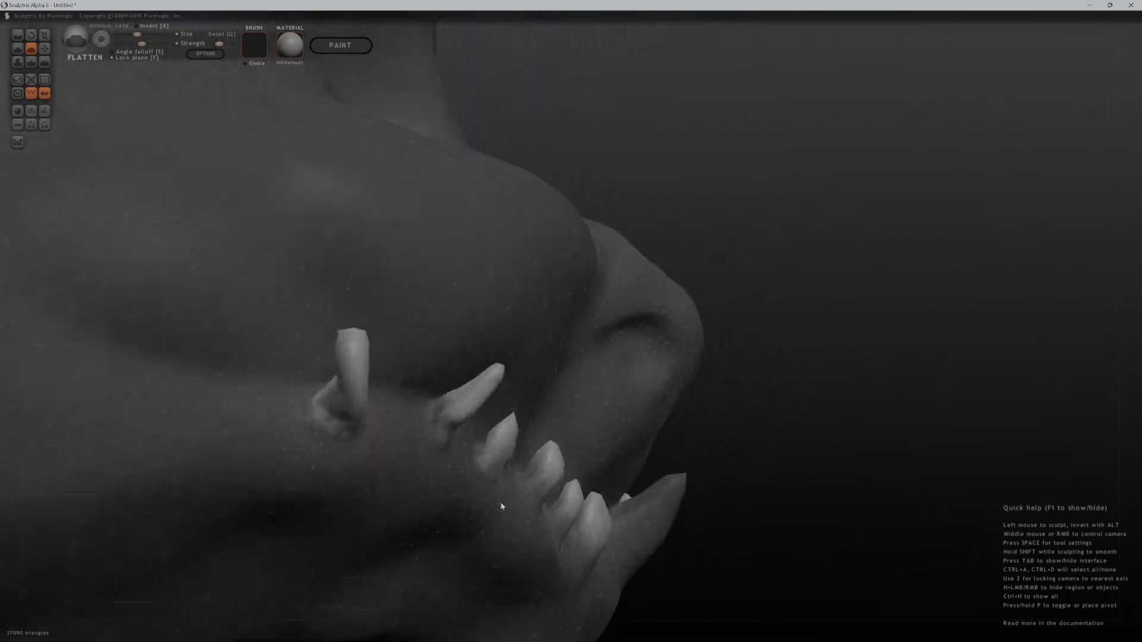
mouse_move(309, 366)
mouse_down()
mouse_move(337, 383)
mouse_move(347, 339)
mouse_move(354, 361)
mouse_up()
drag(859, 229, 526, 229)
Clear the mask from the entire head so that both the teeth and the surrounding skin are editable
mouse_move(321, 578)
mouse_down()
mouse_move(403, 569)
mouse_move(315, 585)
mouse_move(283, 571)
mouse_up()
ctrl+click(315, 586)
key(space)
ctrl+click(293, 569)
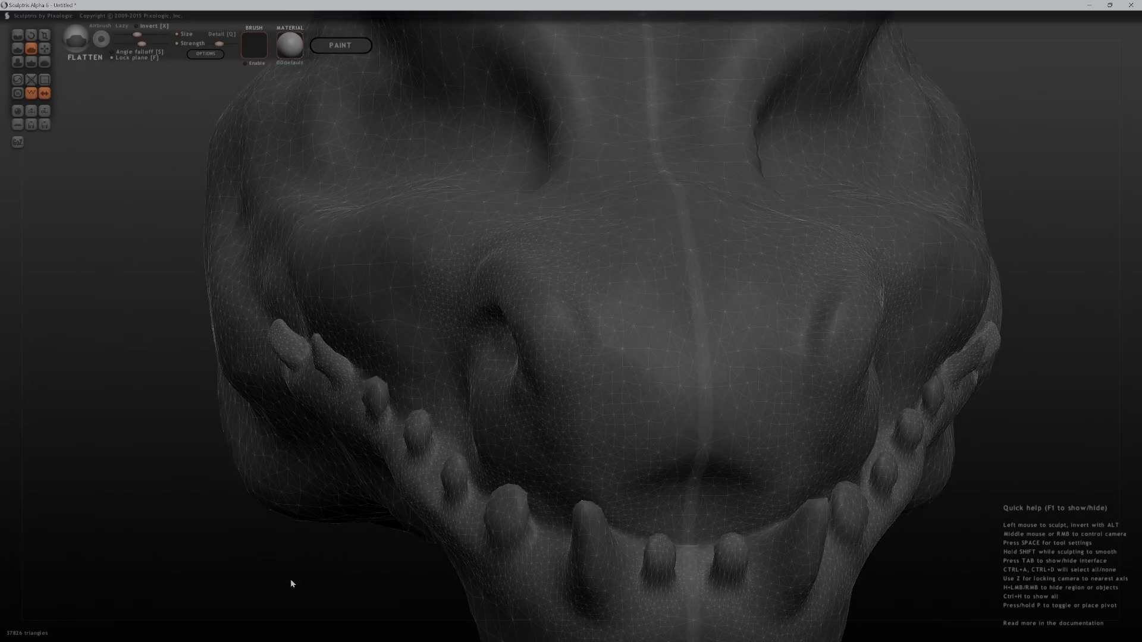
ctrl+click(294, 582)
ctrl+click(285, 574)
ctrl+click(288, 570)
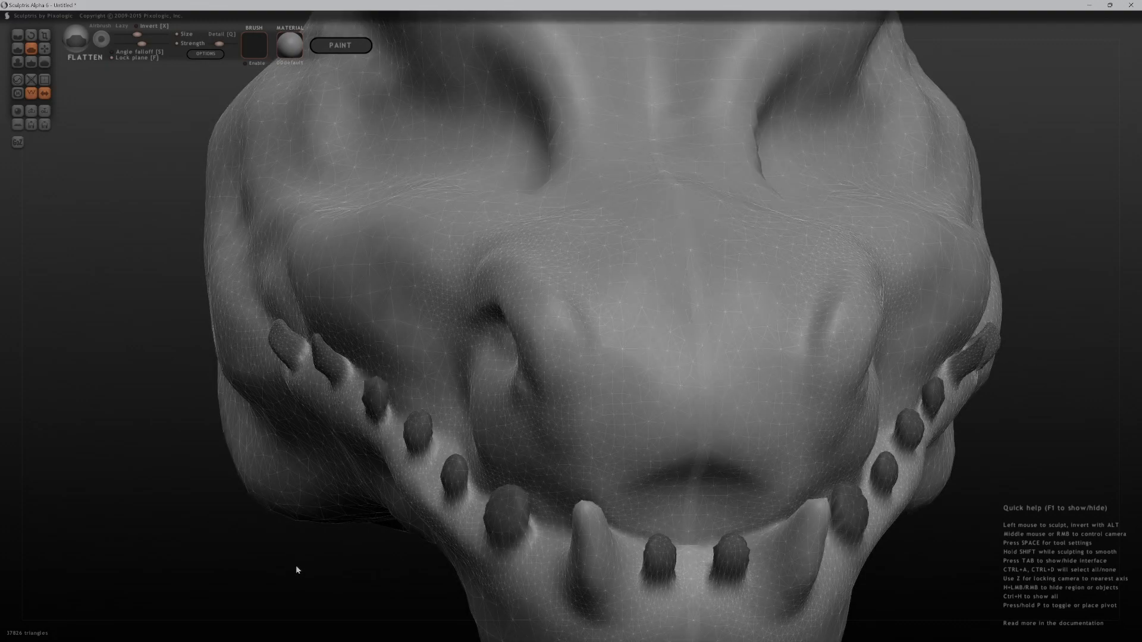
ctrl+click(304, 569)
ctrl+drag(307, 575, 139, 409)
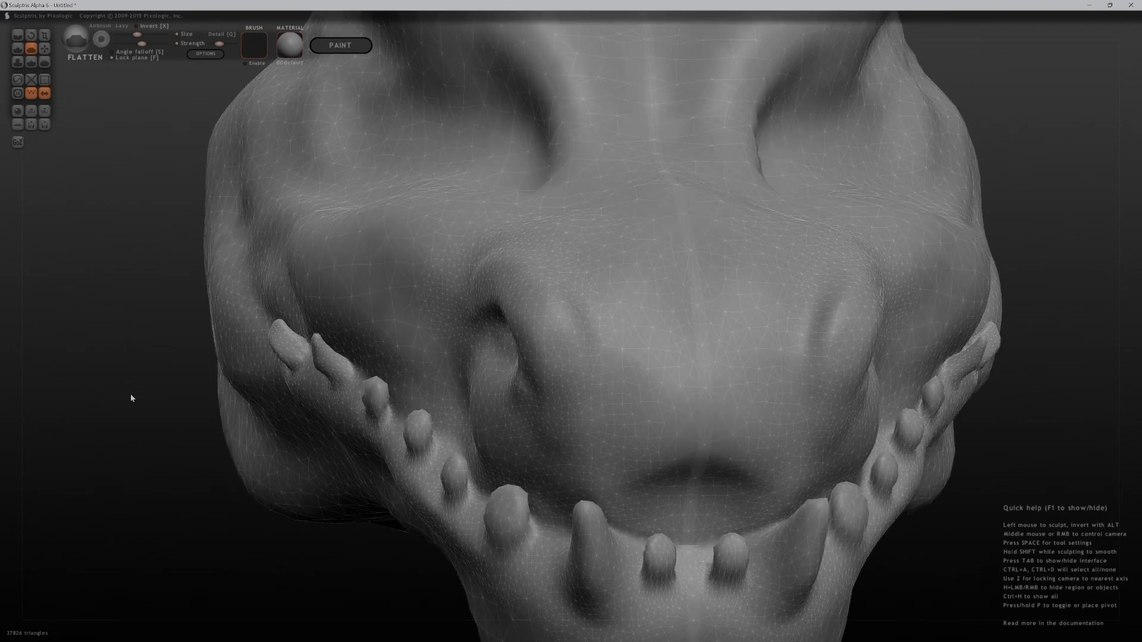
ctrl+click(140, 457)
ctrl+click(144, 527)
Flatten the fourth lower tooth from the back into a narrower shape with the Flatten brush
mouse_move(312, 530)
mouse_down()
mouse_move(403, 575)
mouse_move(418, 427)
mouse_up()
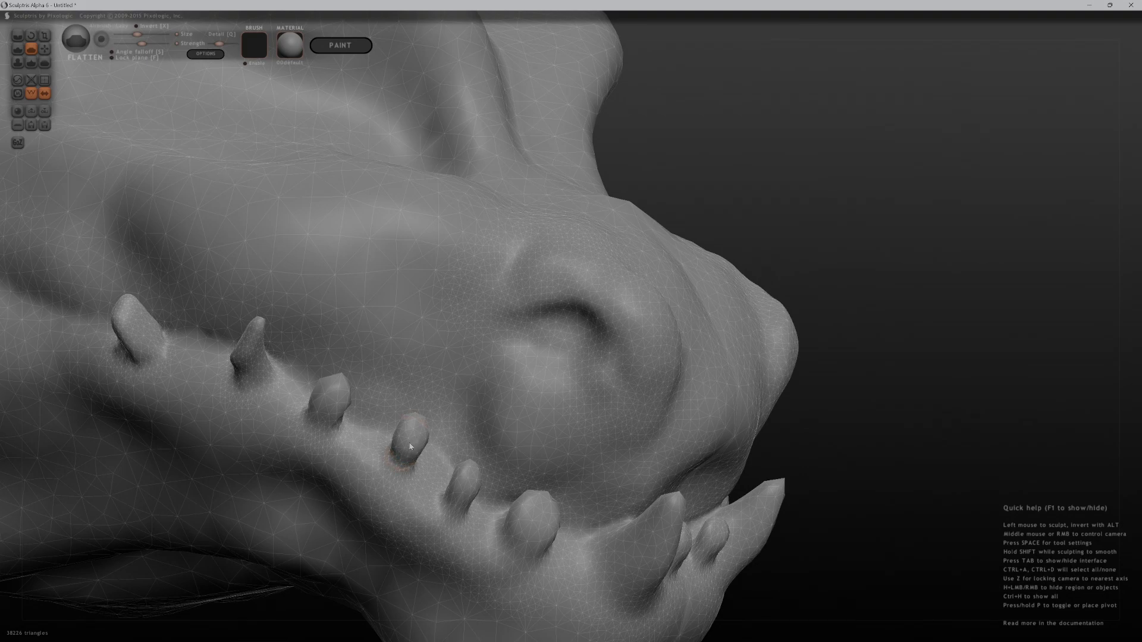
drag(404, 444, 409, 442)
drag(943, 266, 739, 282)
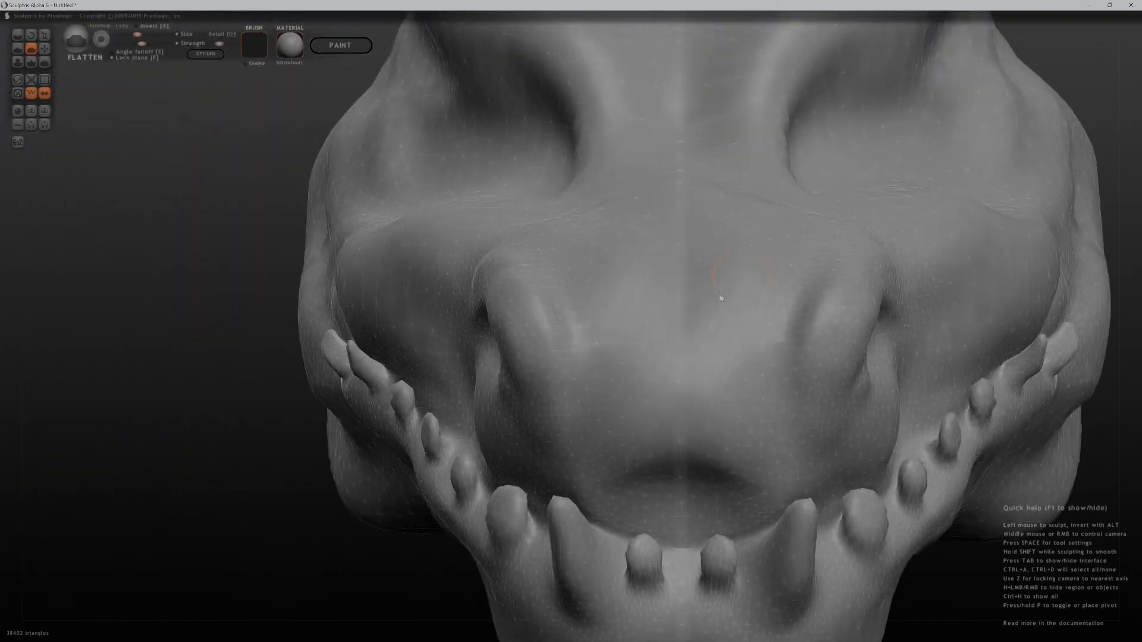
Try a pull on the fourth tooth from the back with a smaller Grab brush, and draw the lower tusk's tip into a long, sharp point
key(6)
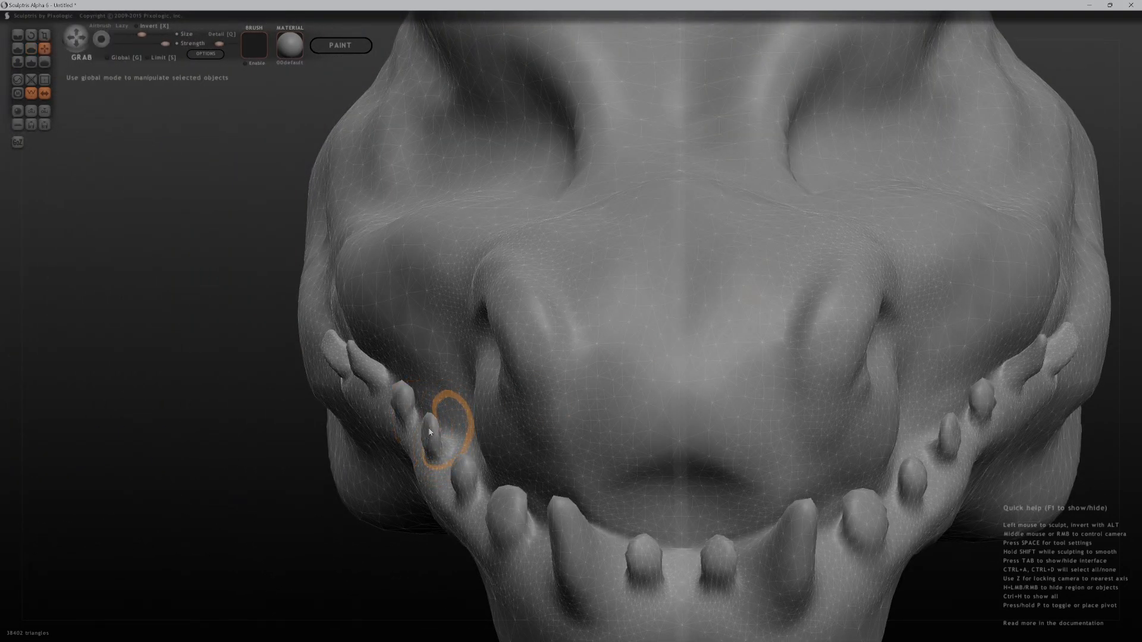
scroll(432, 429, down, 3)
drag(416, 413, 417, 410)
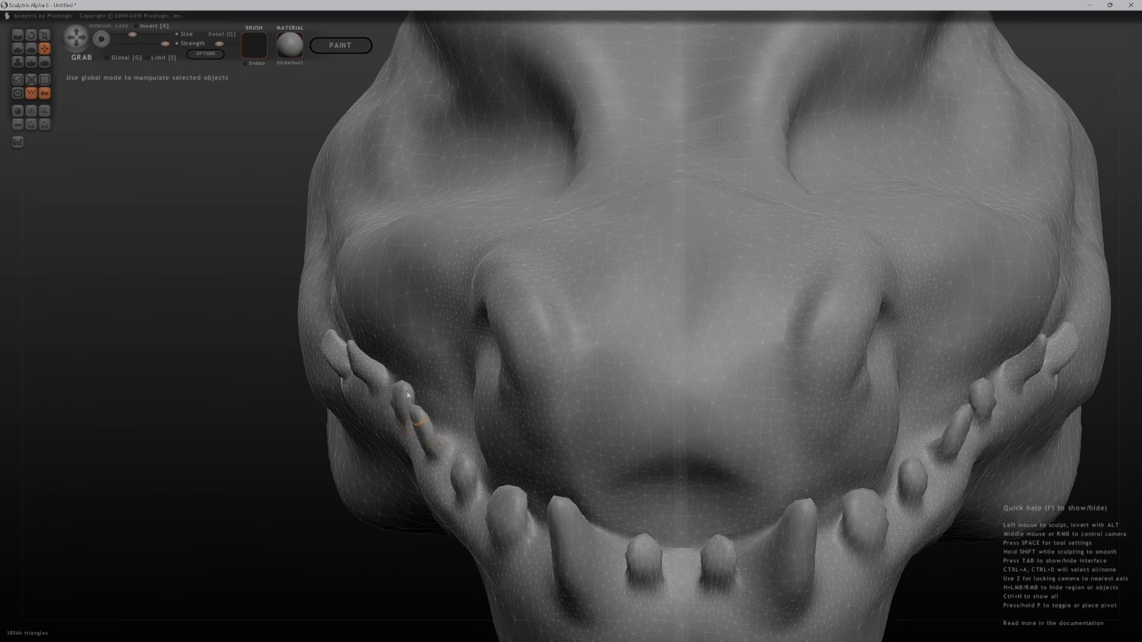
middle_drag(380, 465, 563, 497)
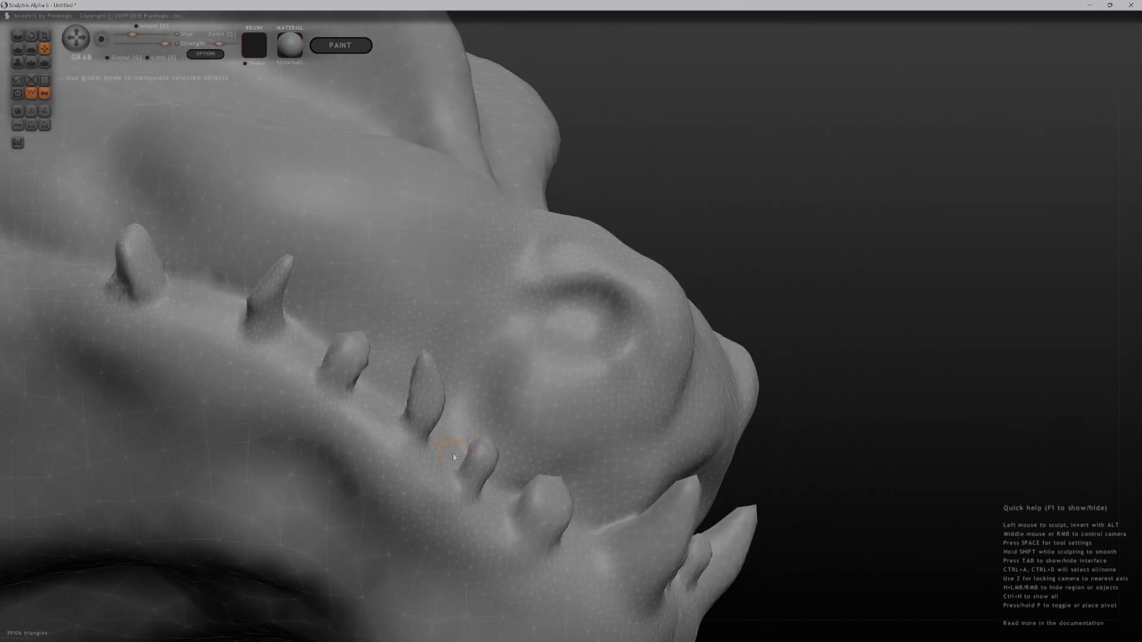
middle_drag(844, 237, 921, 289)
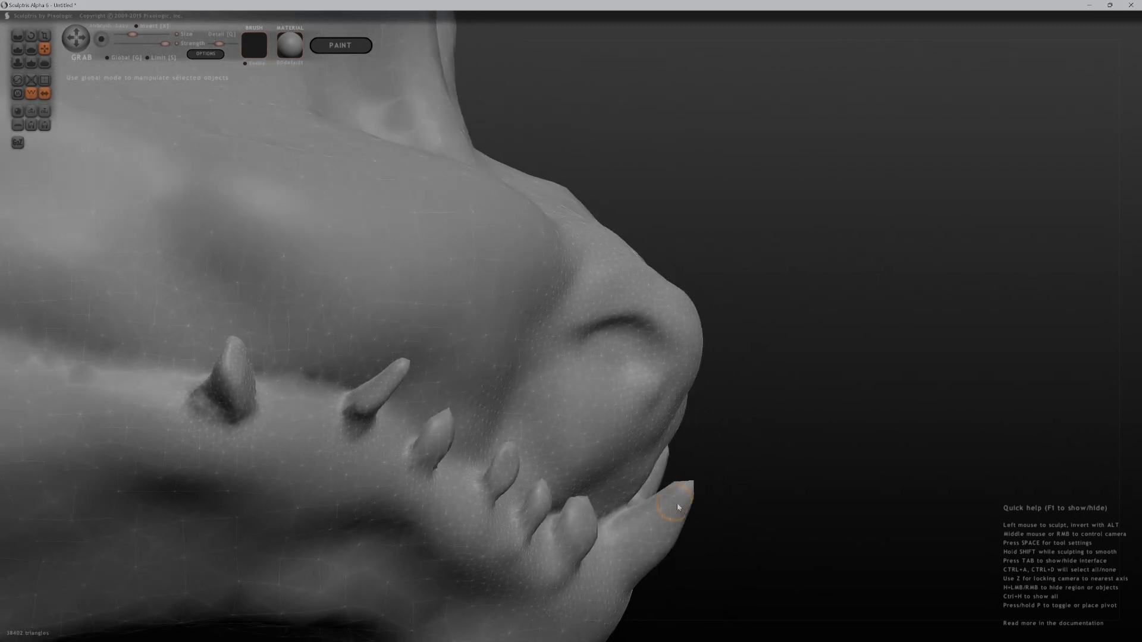
drag(701, 464, 713, 447)
middle_drag(713, 447, 720, 452)
middle_drag(519, 432, 513, 496)
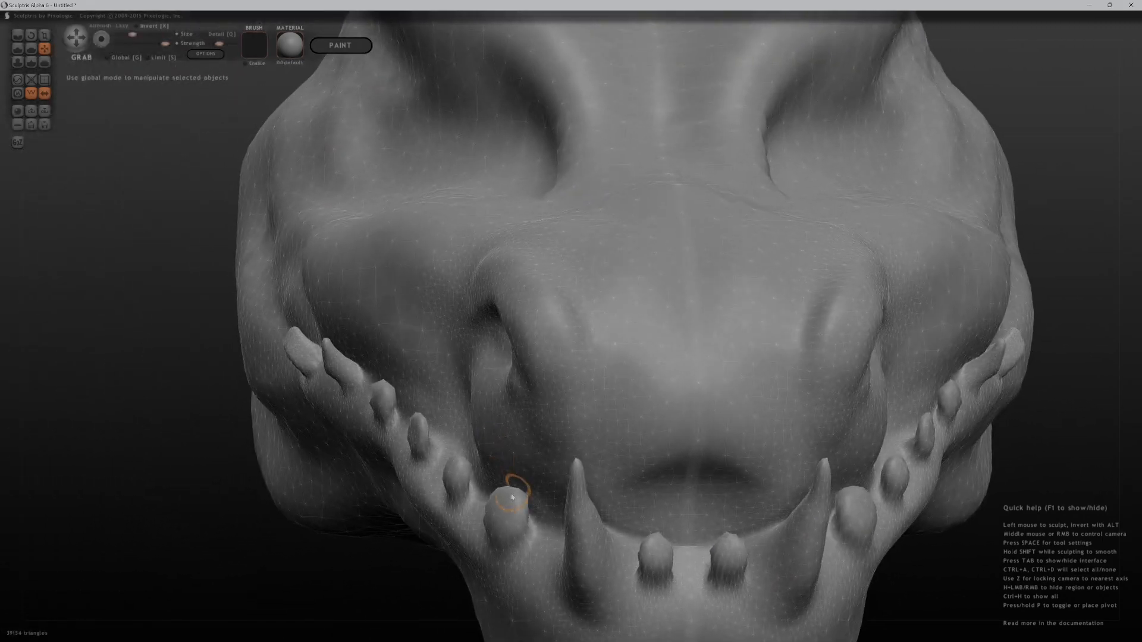
Pull the tips of the third to sixth lower teeth from the back into points with the Grab brush, undoing unwanted pulls
mouse_move(503, 509)
mouse_down()
mouse_move(470, 467)
mouse_move(447, 473)
mouse_move(416, 422)
mouse_move(388, 423)
mouse_move(377, 406)
mouse_up()
key(ctrl+z)
mouse_move(363, 577)
mouse_down()
mouse_move(456, 581)
mouse_move(560, 535)
mouse_up()
key(ctrl+z)
key(ctrl+z)
mouse_move(855, 452)
mouse_down()
mouse_move(812, 504)
mouse_move(798, 563)
mouse_move(777, 458)
mouse_move(803, 428)
mouse_move(584, 486)
mouse_move(622, 453)
mouse_up()
mouse_move(560, 473)
mouse_down()
mouse_move(600, 450)
mouse_move(586, 416)
mouse_up()
drag(492, 418, 518, 409)
middle_drag(811, 426, 681, 399)
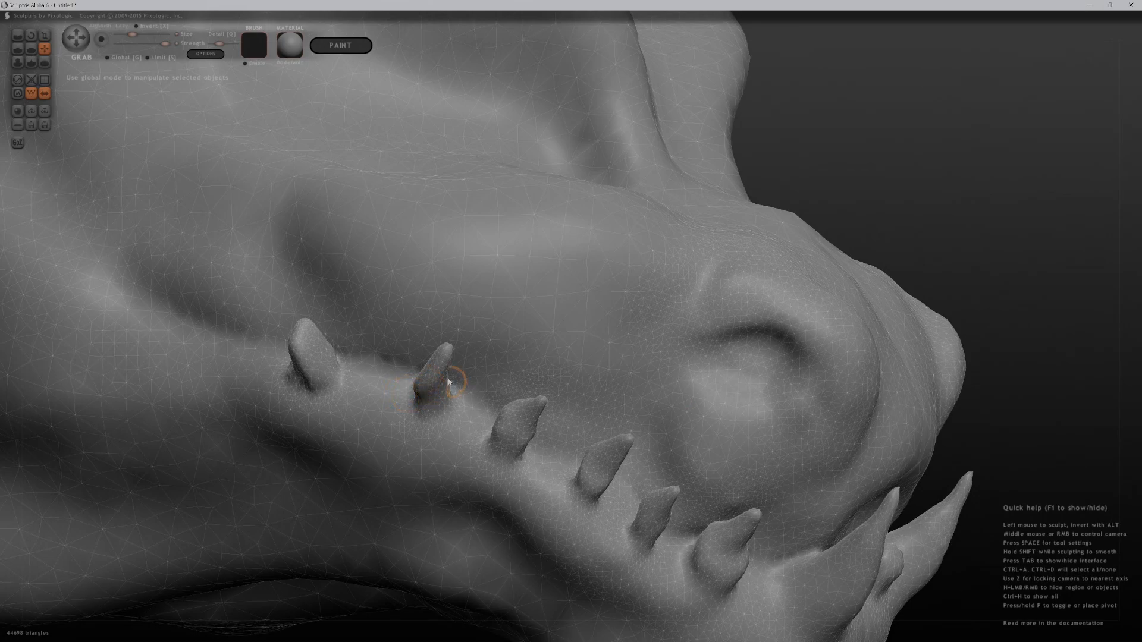
Smooth the second lower tooth from the back and its base with the Smooth brush
key(4)
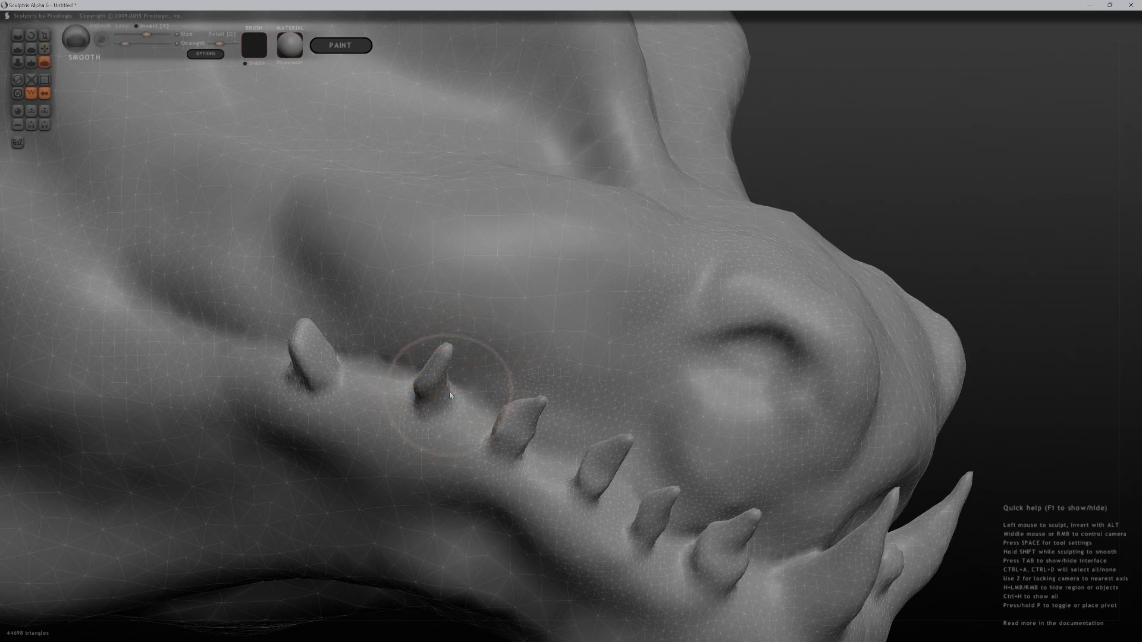
mouse_move(441, 389)
mouse_down()
mouse_move(445, 369)
mouse_move(441, 408)
mouse_move(433, 372)
mouse_move(413, 399)
mouse_move(437, 372)
mouse_move(446, 393)
mouse_move(417, 404)
mouse_up()
drag(934, 204, 1006, 199)
Reshape the rearmost lower tooth into a pointed cone with the Grab brush, undoing an unwanted stroke
mouse_move(234, 380)
mouse_down()
mouse_move(268, 357)
mouse_move(256, 371)
mouse_move(279, 378)
mouse_move(267, 380)
mouse_move(276, 341)
mouse_move(292, 374)
mouse_move(280, 364)
mouse_move(288, 307)
mouse_up()
key(g)
key(ctrl+z)
drag(852, 173, 598, 194)
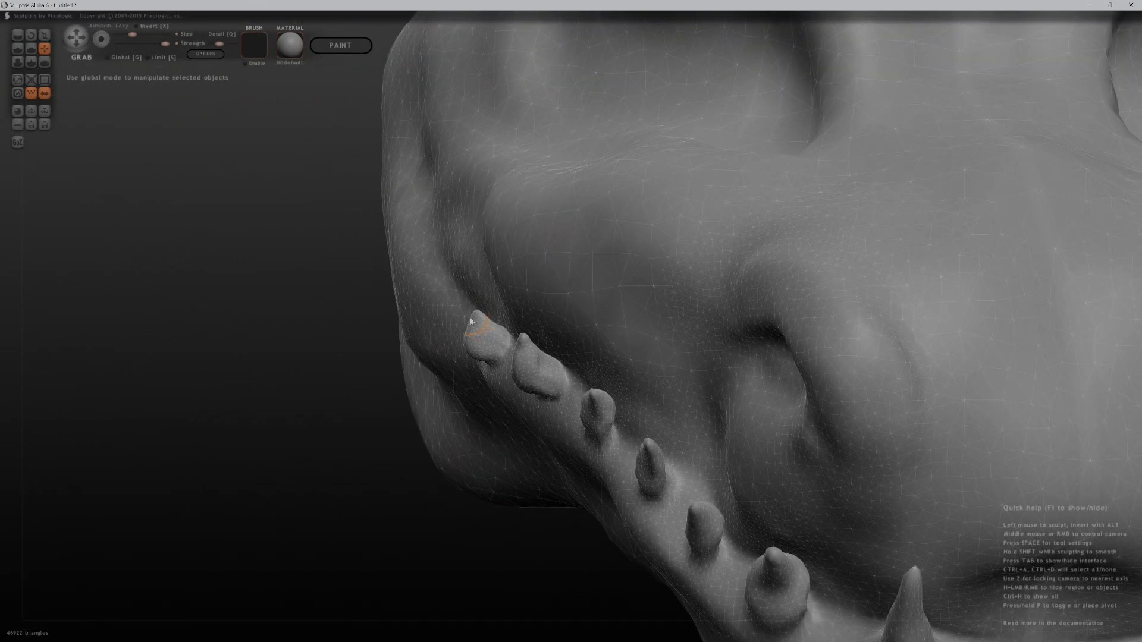
drag(456, 306, 452, 294)
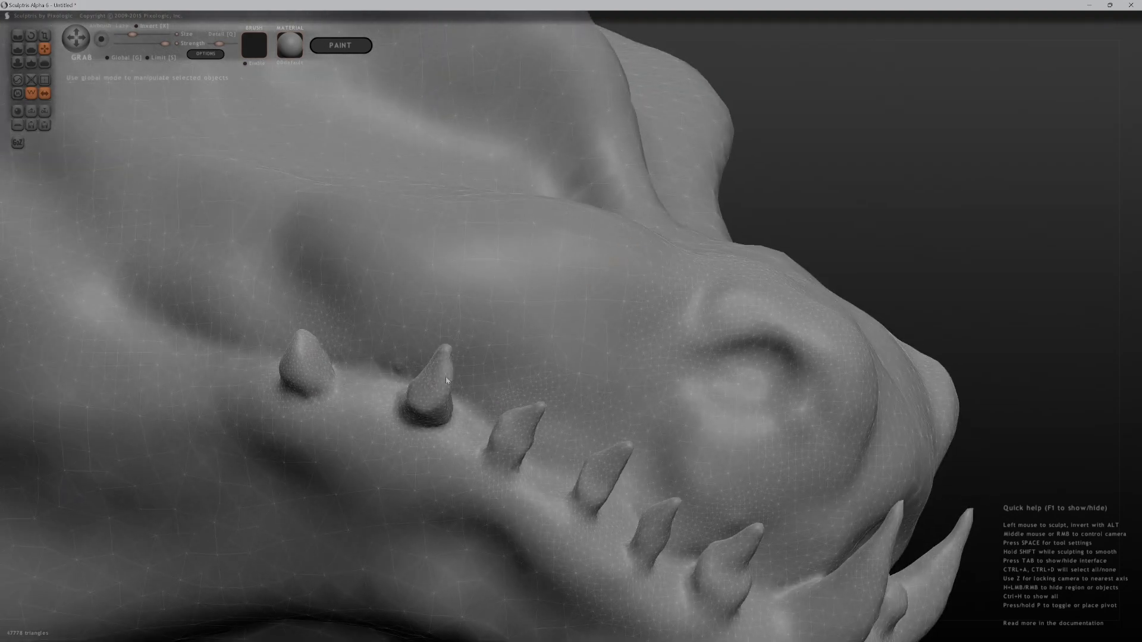
Refine the outlines of the second, third and fourth lower teeth from the back with the Grab brush
drag(452, 374, 449, 377)
drag(448, 347, 446, 349)
drag(419, 393, 413, 390)
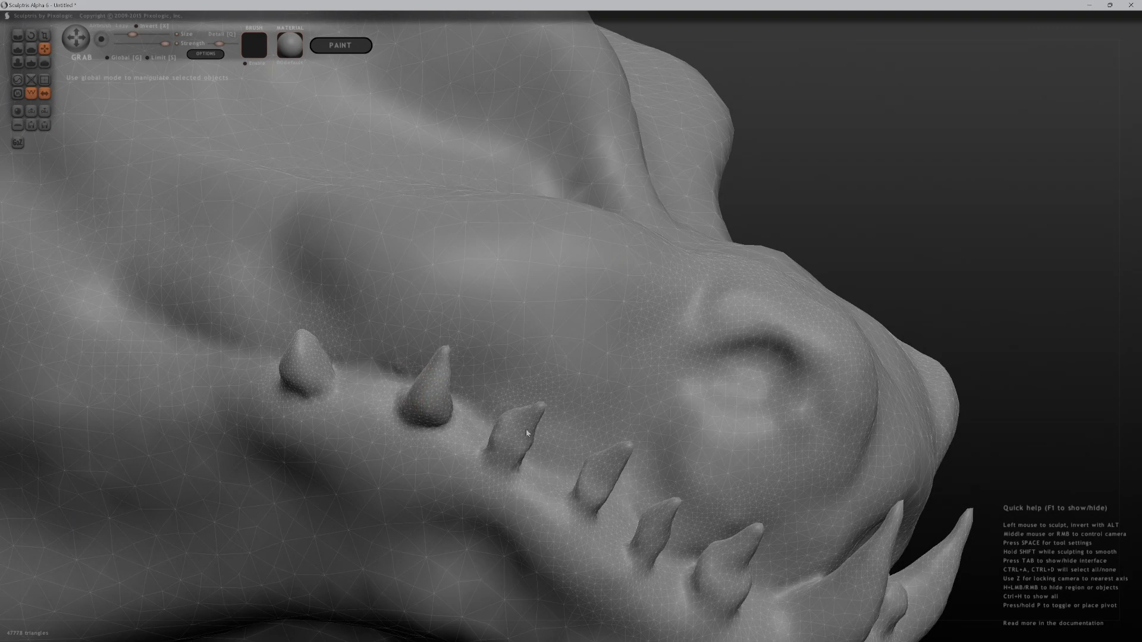
drag(532, 447, 530, 434)
drag(590, 467, 598, 463)
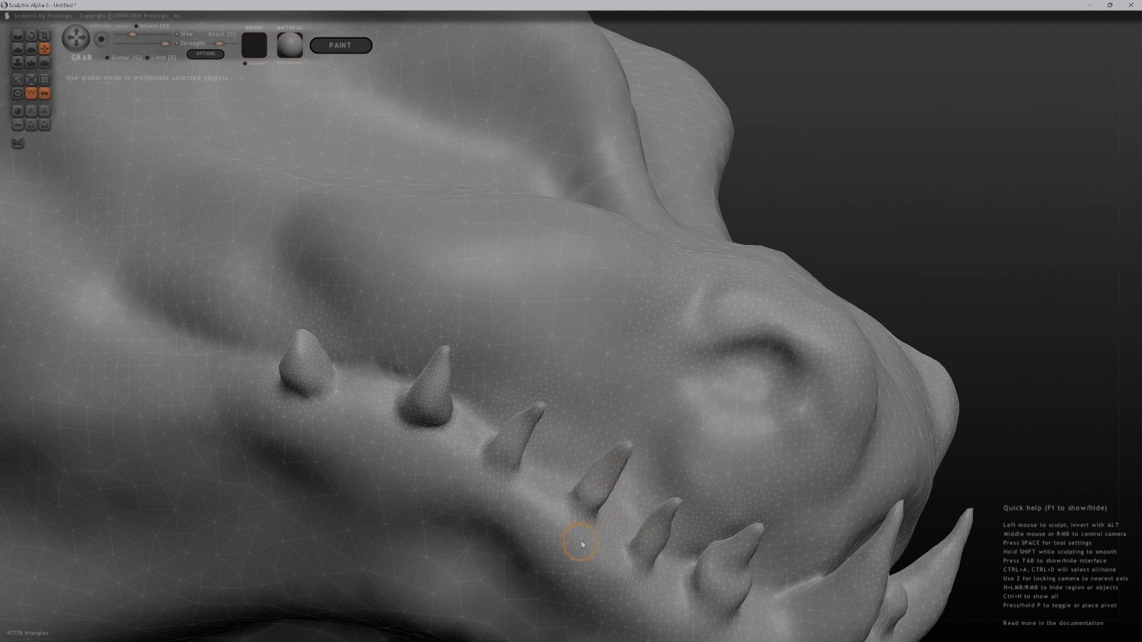
Thicken the bases of the third and fourth lower teeth from the back with the Draw brush
key(d)
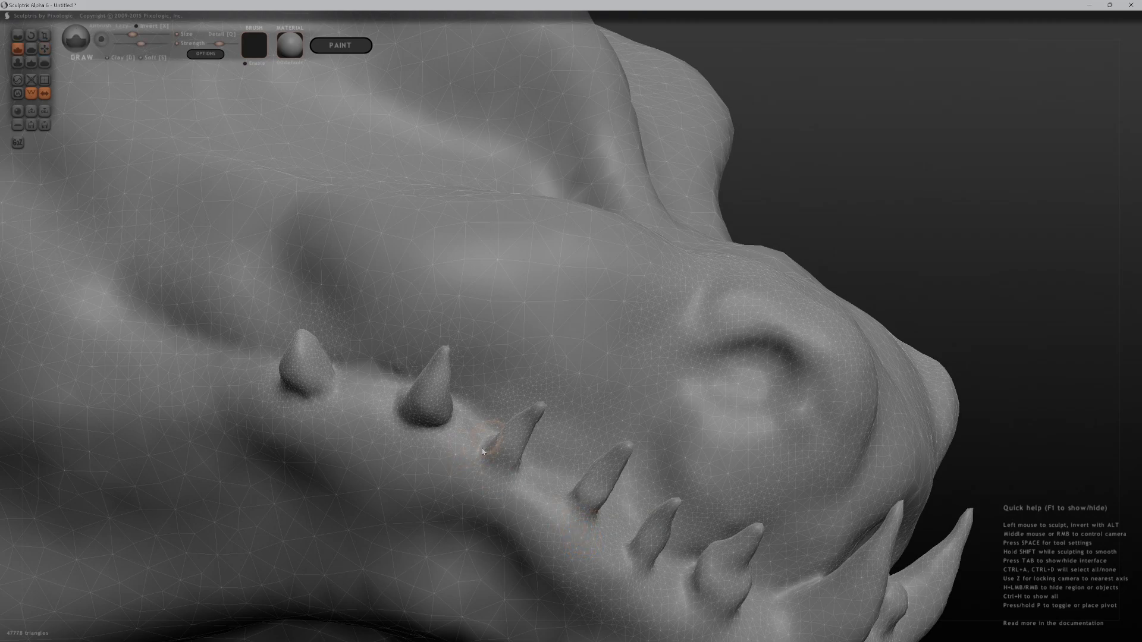
drag(485, 456, 518, 468)
key(space)
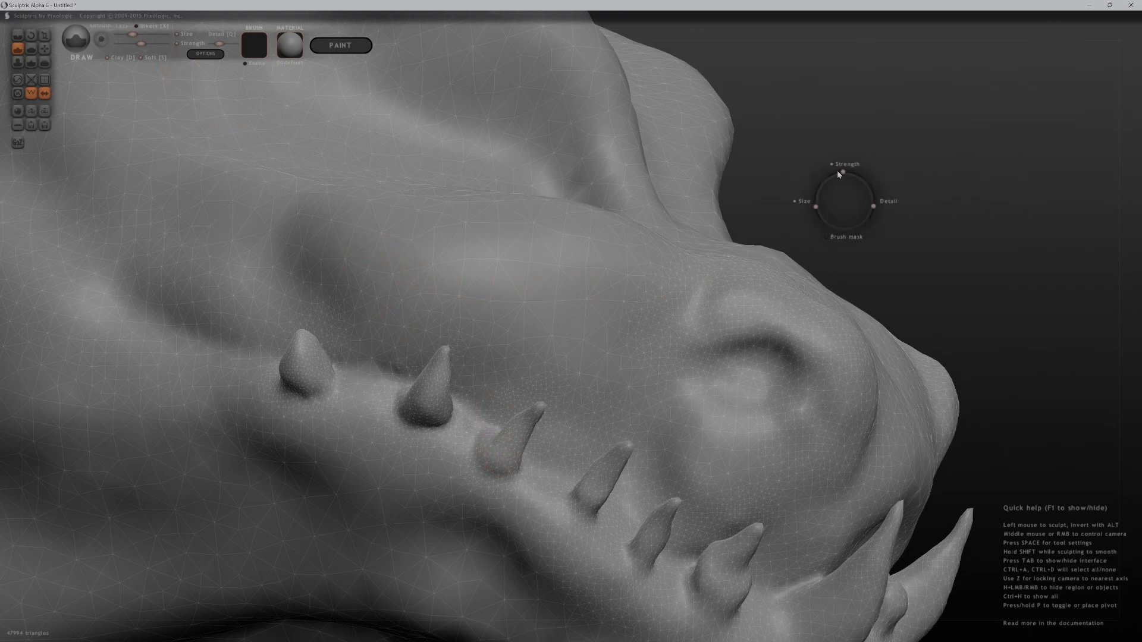
drag(496, 439, 515, 474)
mouse_move(592, 479)
mouse_down()
mouse_move(608, 489)
mouse_move(571, 502)
mouse_move(599, 503)
mouse_move(596, 517)
mouse_up()
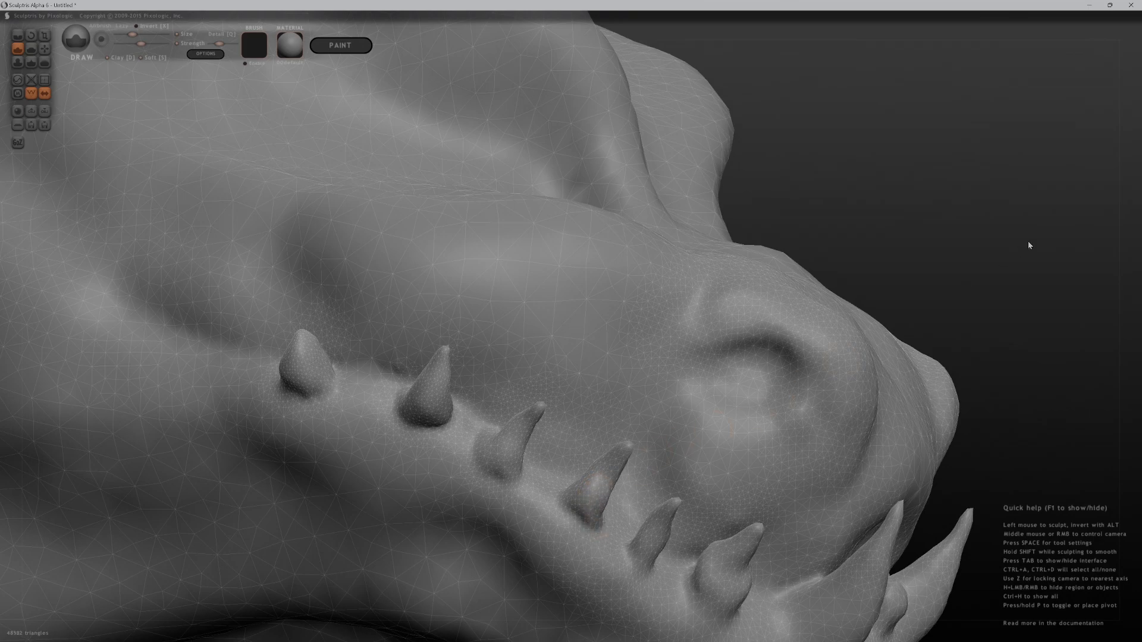
Add volume around the remaining side teeth with the Draw brush, working from the fifth tooth back to the rearmost one
drag(1028, 247, 813, 268)
mouse_move(665, 487)
mouse_down()
mouse_move(574, 366)
mouse_move(592, 432)
mouse_move(658, 503)
mouse_move(659, 522)
mouse_move(731, 553)
mouse_move(726, 566)
mouse_move(711, 528)
mouse_up()
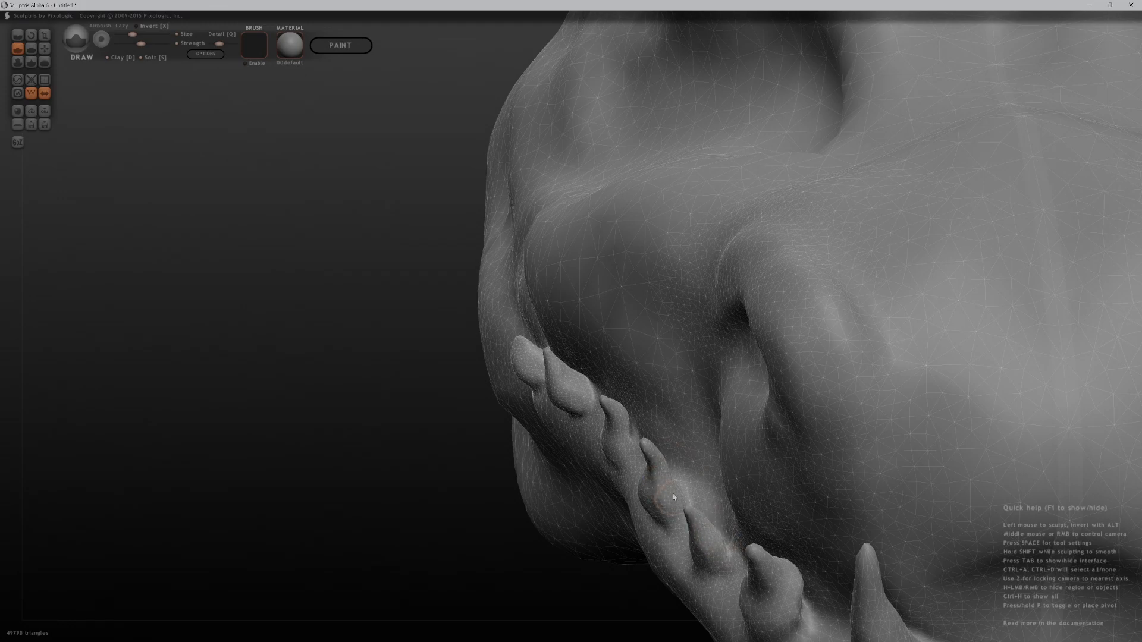
mouse_move(586, 535)
middle_down()
mouse_move(629, 572)
mouse_move(661, 563)
middle_up()
mouse_move(634, 461)
mouse_down()
mouse_move(622, 509)
mouse_move(616, 482)
mouse_move(624, 514)
mouse_up()
mouse_move(573, 429)
mouse_down()
mouse_move(543, 434)
mouse_move(540, 447)
mouse_up()
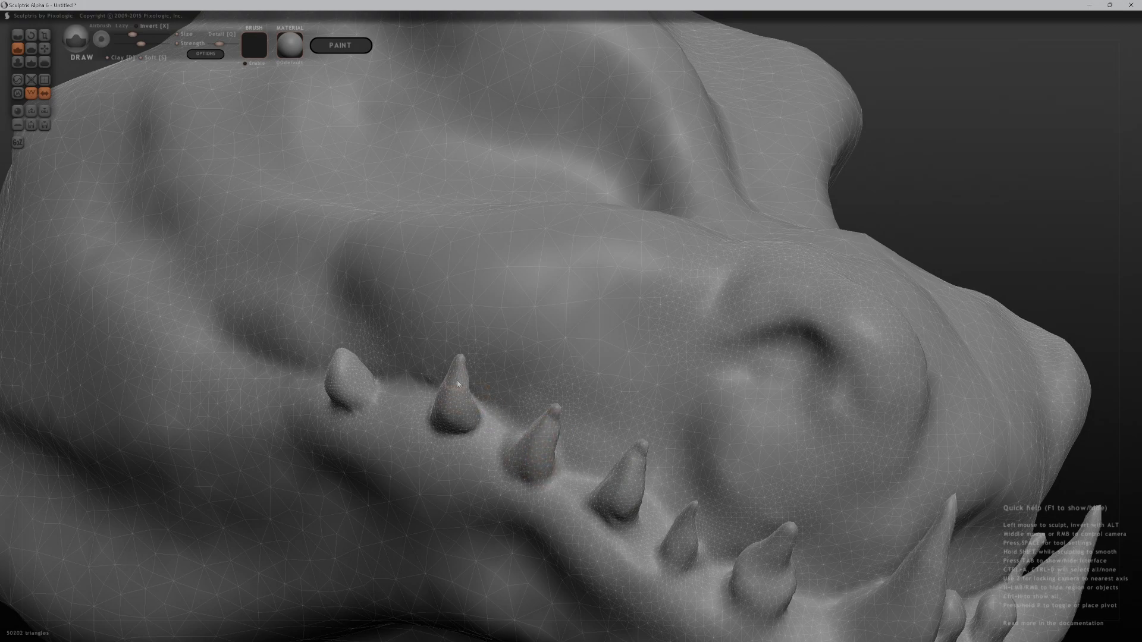
drag(384, 391, 331, 395)
Build up eyelid forms inside the eye sockets with the Draw brush
key(g)
scroll(794, 259, down, 5)
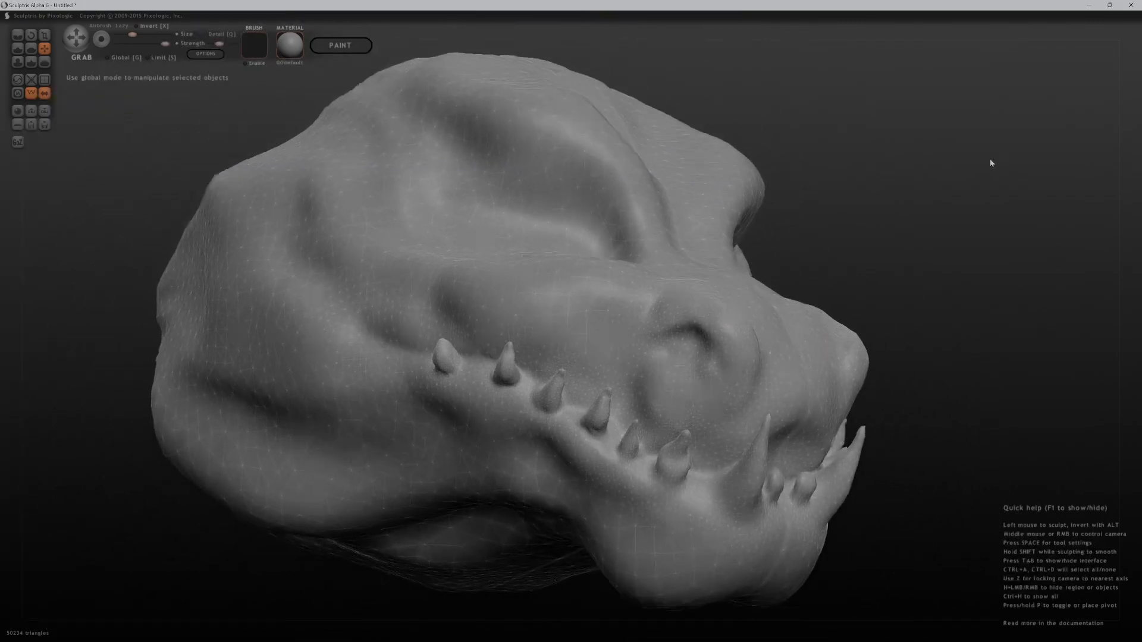
middle_drag(991, 163, 934, 336)
middle_drag(949, 379, 732, 299)
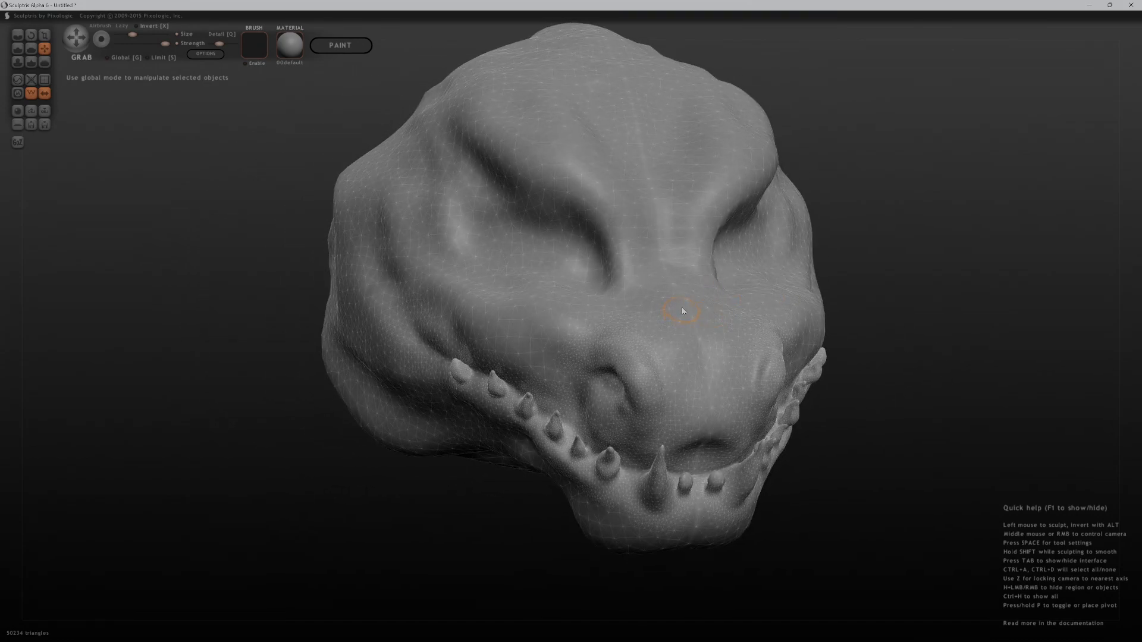
key(d)
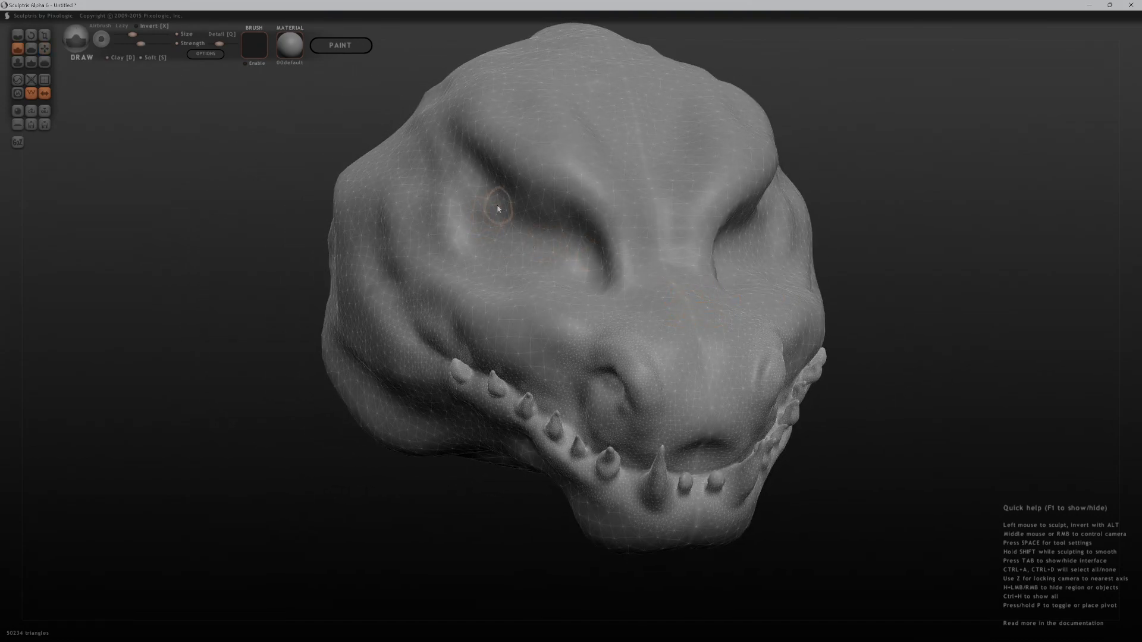
mouse_move(476, 199)
mouse_down()
mouse_move(480, 219)
mouse_move(544, 218)
mouse_move(592, 266)
mouse_move(533, 216)
mouse_move(491, 210)
mouse_move(470, 229)
mouse_move(562, 231)
mouse_move(511, 224)
mouse_move(548, 224)
mouse_move(500, 222)
mouse_move(539, 229)
mouse_move(508, 242)
mouse_move(586, 277)
mouse_up()
drag(847, 192, 799, 183)
Carve a narrow slit between the eyelids with the Crease brush
key(c)
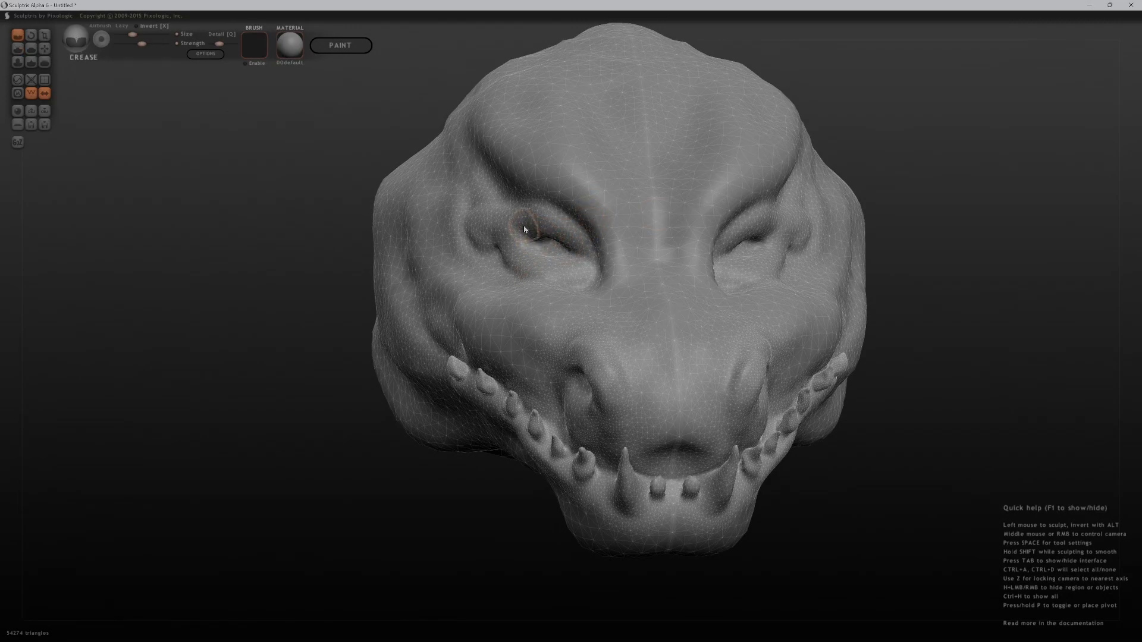
mouse_move(540, 235)
mouse_down()
mouse_move(529, 229)
mouse_move(580, 250)
mouse_move(533, 231)
mouse_move(579, 260)
mouse_move(567, 267)
mouse_move(581, 235)
mouse_move(572, 249)
mouse_move(589, 264)
mouse_up()
mouse_move(985, 209)
mouse_down()
mouse_move(881, 214)
mouse_move(943, 201)
mouse_move(1011, 232)
mouse_move(861, 239)
mouse_move(959, 232)
mouse_up()
Crease the corner of the mouth behind the rearmost lower tooth
drag(415, 330, 489, 366)
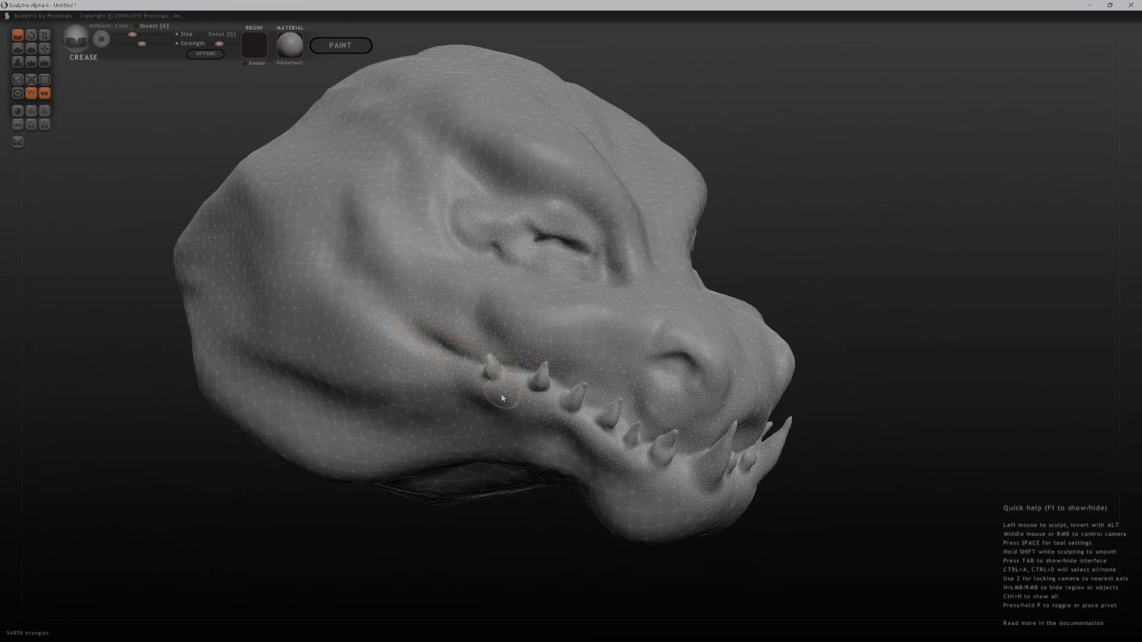
ctrl+drag(521, 535, 490, 607)
drag(958, 238, 870, 220)
Crease along the mouth line between the lower teeth and the upper lip, from the rearmost tooth toward the nose
mouse_move(436, 433)
mouse_down()
mouse_move(451, 448)
mouse_move(436, 447)
mouse_up()
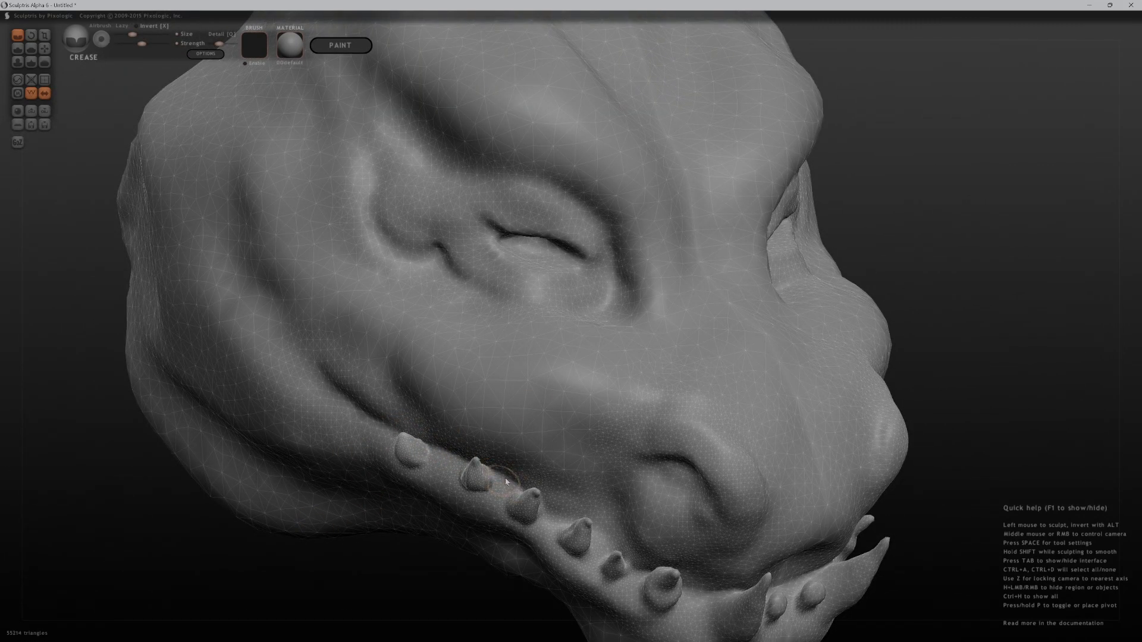
mouse_move(549, 502)
mouse_down()
mouse_move(606, 546)
mouse_move(586, 533)
mouse_up()
right_drag(697, 462, 905, 380)
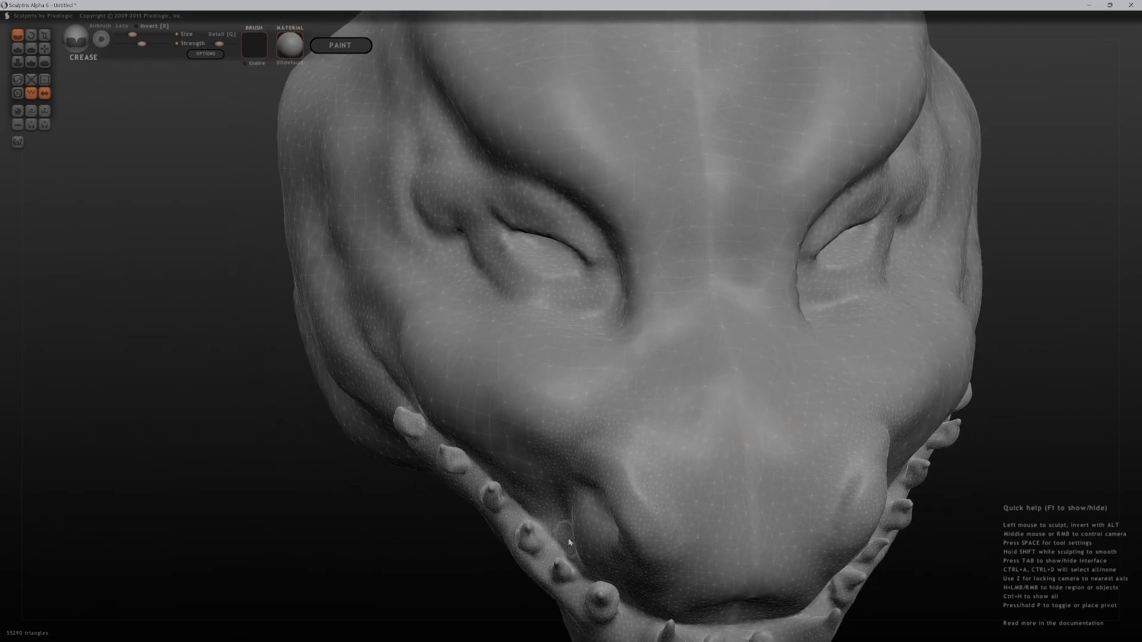
drag(486, 470, 441, 425)
right_drag(1063, 515, 844, 461)
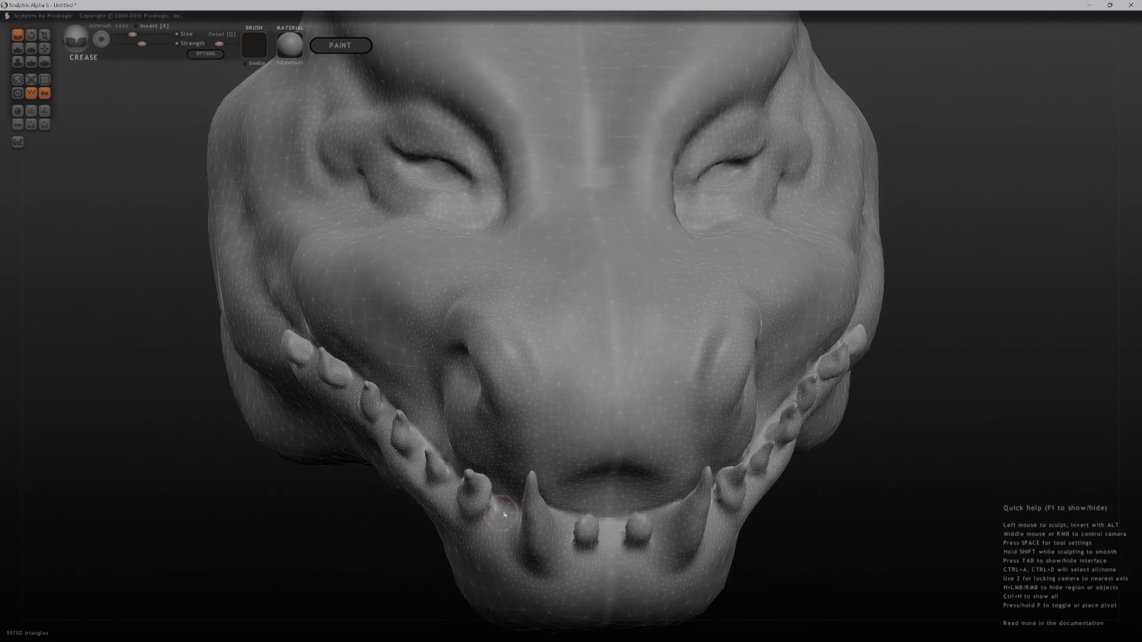
right_drag(854, 515, 892, 491)
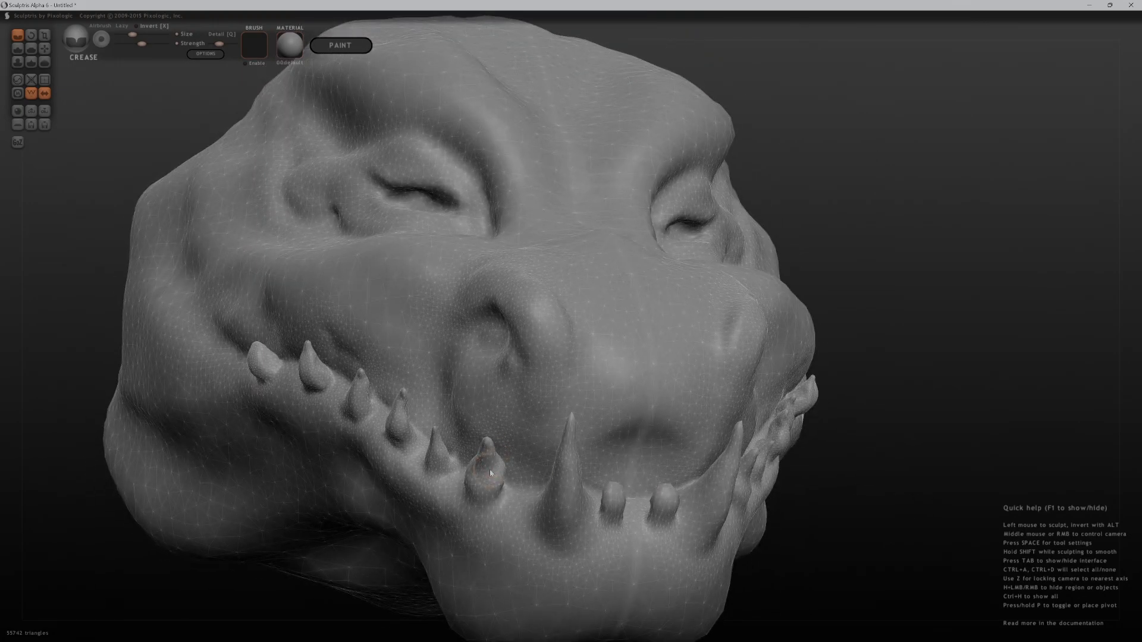
Thicken the base of the side tooth next to the tusk with Draw, and crease around the tusk and front teeth bases
key(d)
drag(487, 470, 487, 474)
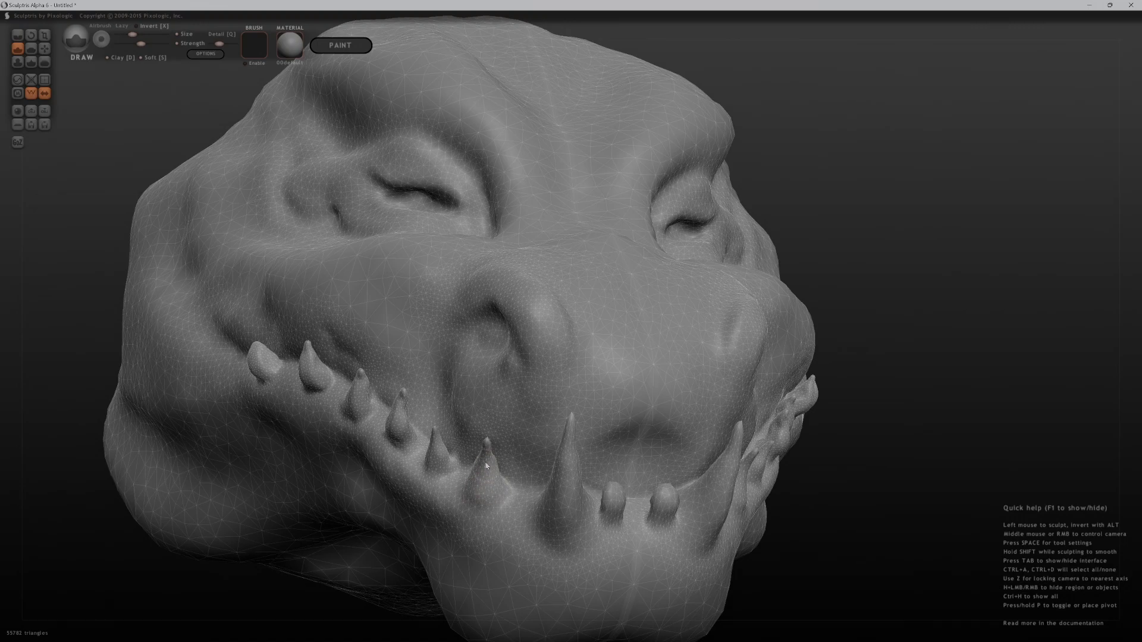
key(c)
mouse_move(540, 526)
mouse_down()
mouse_move(545, 537)
mouse_move(548, 522)
mouse_move(623, 521)
mouse_move(598, 523)
mouse_move(602, 503)
mouse_move(618, 498)
mouse_up()
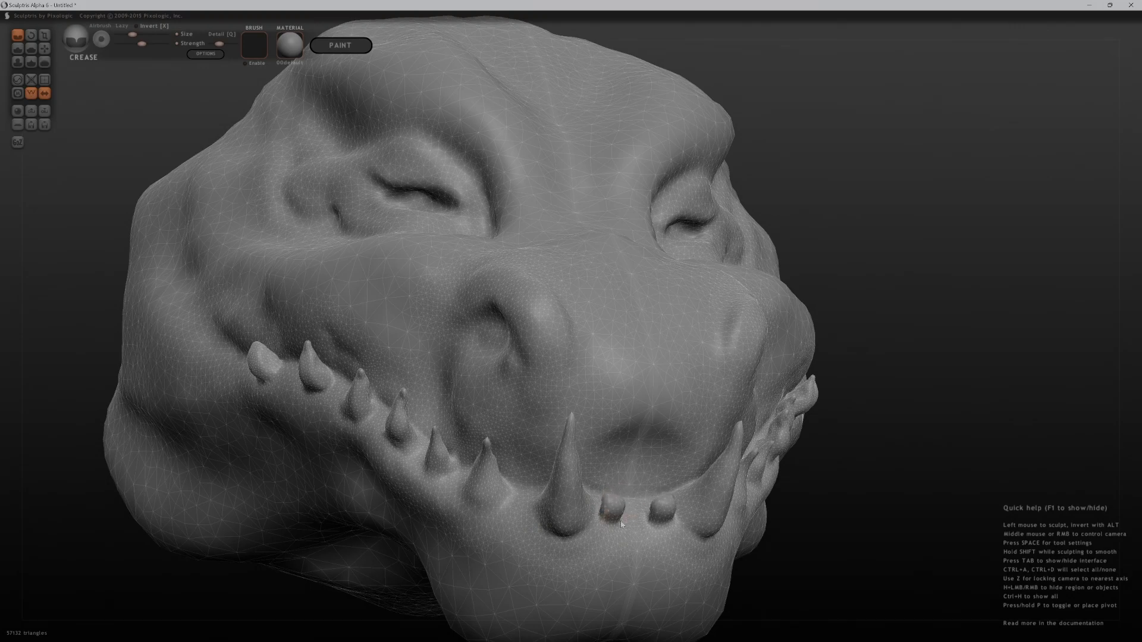
Adjust the small front teeth and reshape the side teeth along the mouth with the Grab brush
key(g)
drag(891, 553, 765, 433)
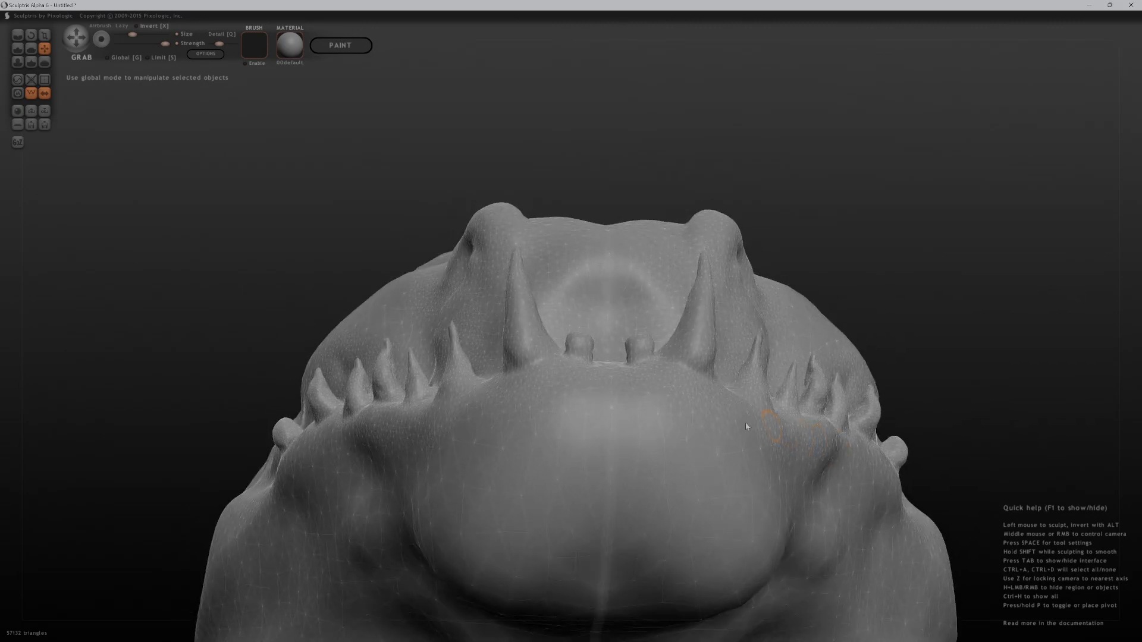
drag(638, 324, 640, 312)
mouse_move(655, 285)
middle_down()
mouse_move(969, 327)
mouse_move(884, 360)
mouse_move(976, 382)
middle_up()
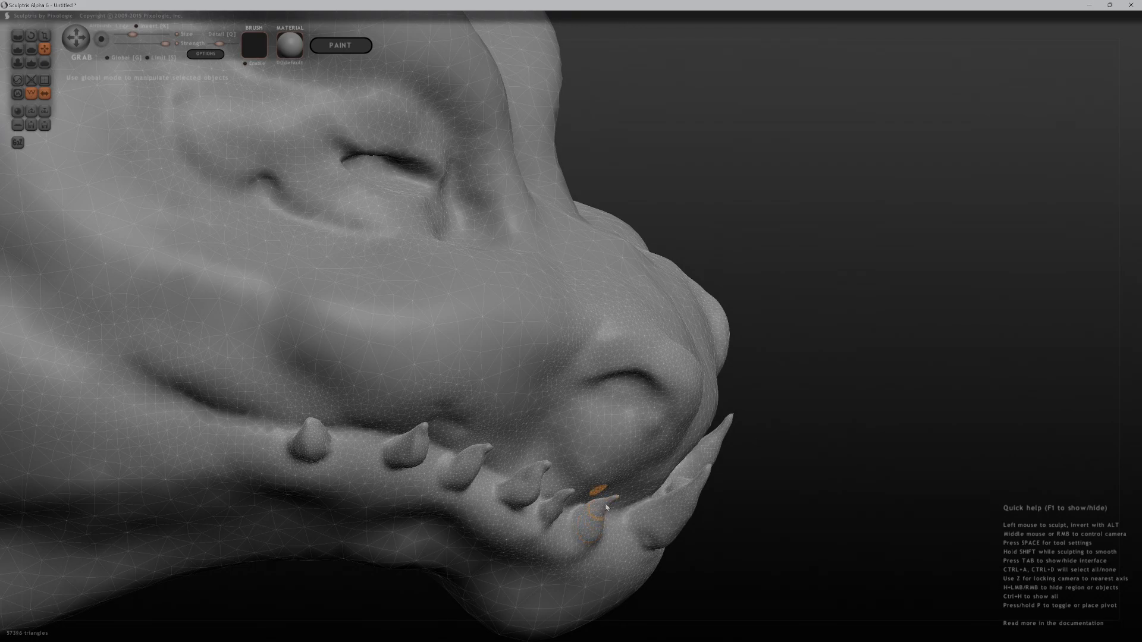
drag(747, 507, 827, 507)
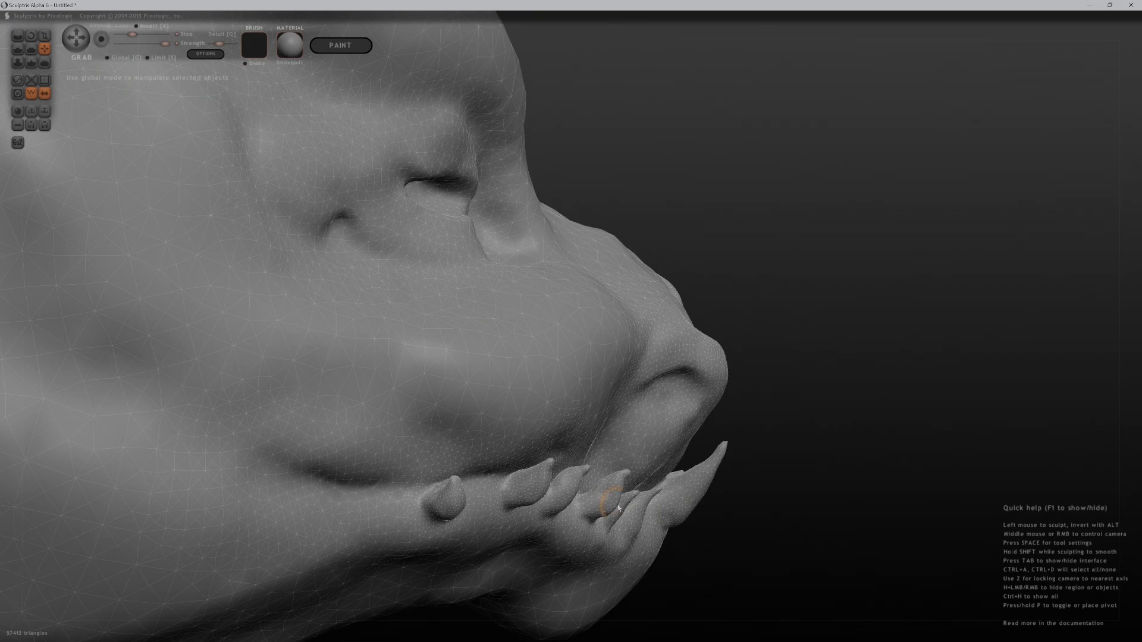
drag(684, 505, 644, 492)
mouse_move(642, 492)
right_down()
mouse_move(654, 487)
mouse_move(579, 491)
mouse_move(576, 480)
mouse_move(832, 515)
mouse_move(831, 534)
mouse_move(787, 458)
mouse_move(849, 477)
mouse_move(984, 479)
mouse_move(867, 429)
mouse_move(867, 438)
mouse_move(797, 447)
mouse_move(755, 440)
right_up()
Build up the gum line beneath the side teeth with the Draw brush
key(4)
mouse_move(306, 464)
mouse_down()
mouse_move(382, 454)
mouse_move(312, 468)
mouse_up()
drag(414, 489, 476, 502)
right_drag(444, 589, 489, 574)
drag(509, 489, 602, 535)
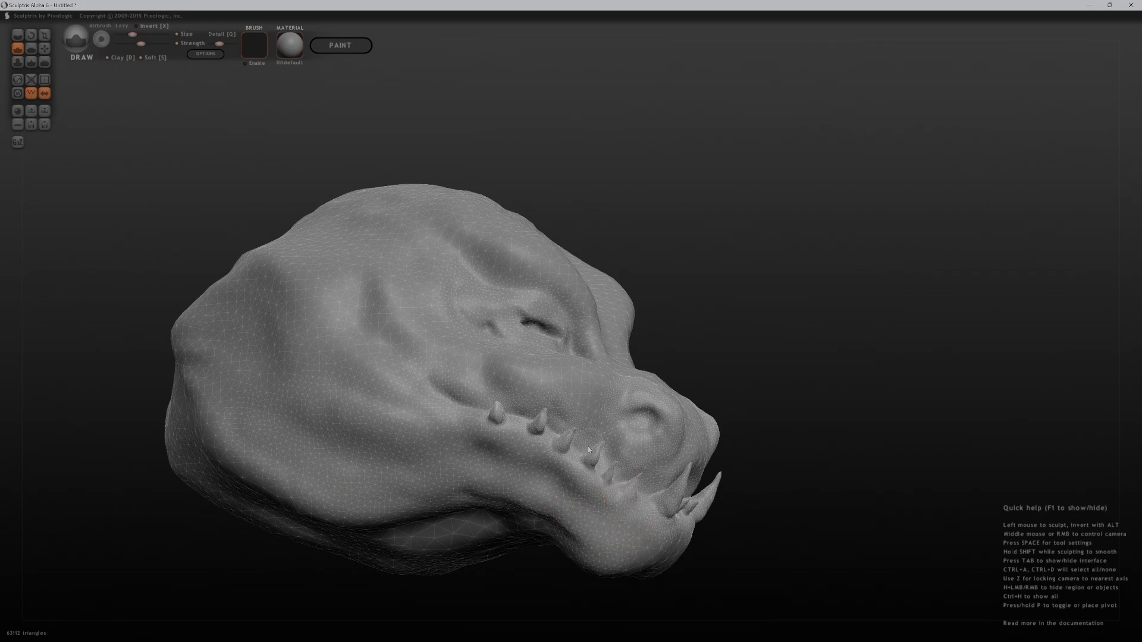
Flatten the lower jaw below the side teeth with the Flatten brush
mouse_move(604, 546)
right_down()
mouse_move(724, 534)
mouse_move(698, 539)
right_up()
key(5)
right_drag(805, 526, 801, 528)
drag(577, 549, 620, 549)
mouse_move(608, 548)
right_down()
mouse_move(835, 509)
mouse_move(545, 506)
right_up()
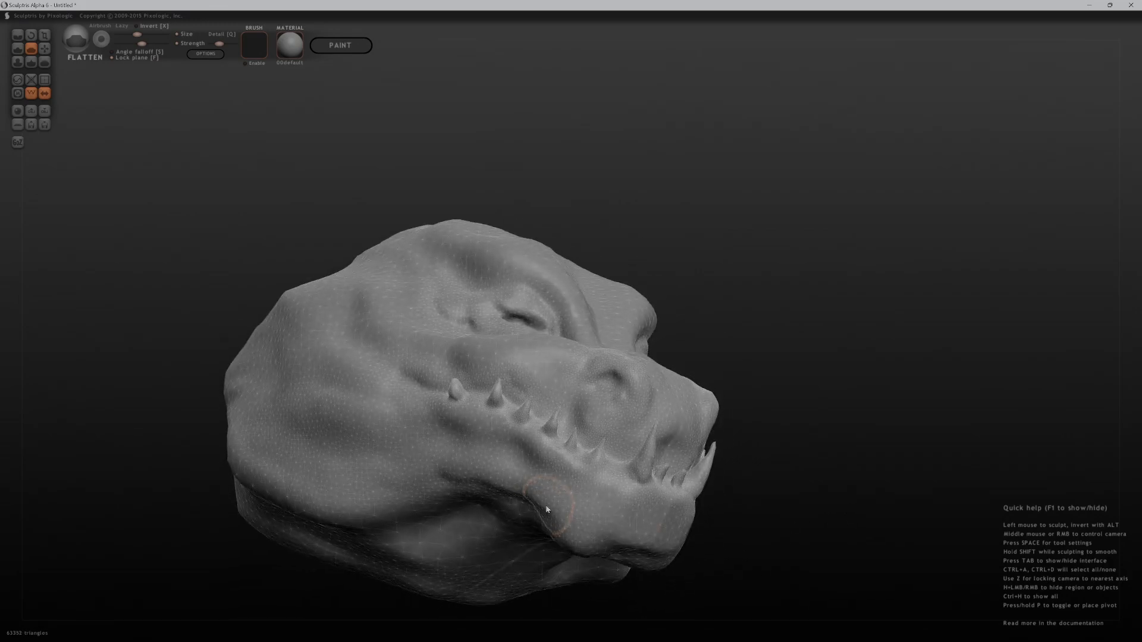
drag(575, 507, 591, 522)
Flatten the sides of the chin below the tusks with the Flatten brush
right_drag(841, 395, 833, 321)
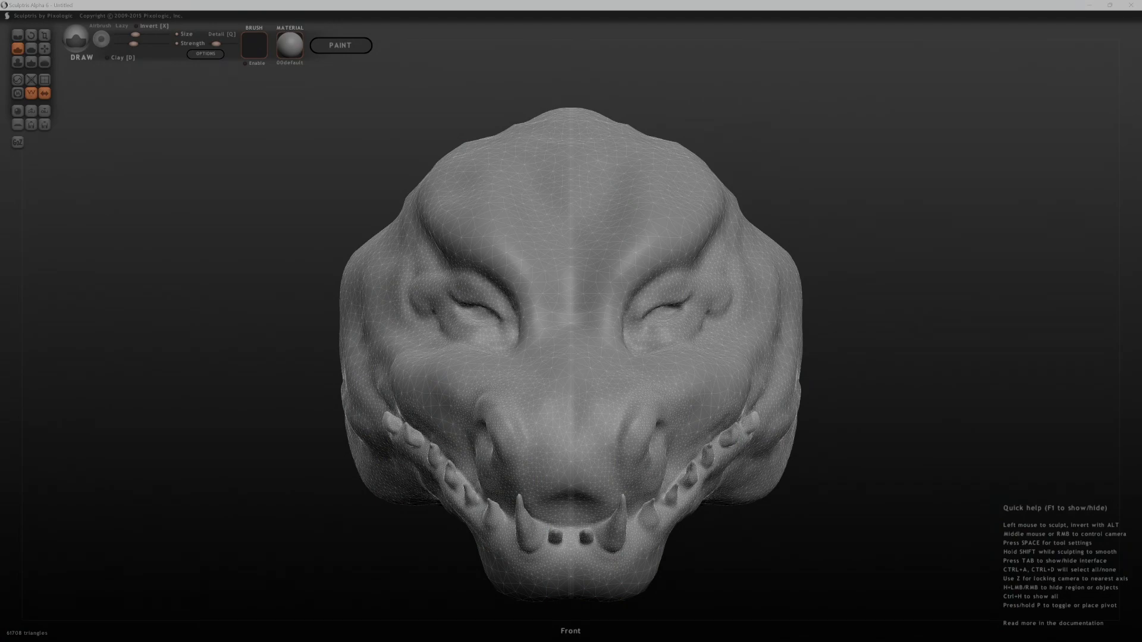
mouse_move(368, 540)
mouse_down()
mouse_move(280, 480)
mouse_move(331, 470)
mouse_move(263, 461)
mouse_move(299, 520)
mouse_move(293, 462)
mouse_move(424, 528)
mouse_move(536, 526)
mouse_move(527, 472)
mouse_move(568, 382)
mouse_move(556, 397)
mouse_move(594, 367)
mouse_move(586, 380)
mouse_move(611, 402)
mouse_move(601, 420)
mouse_up()
key(f)
drag(756, 470, 839, 438)
drag(768, 449, 778, 541)
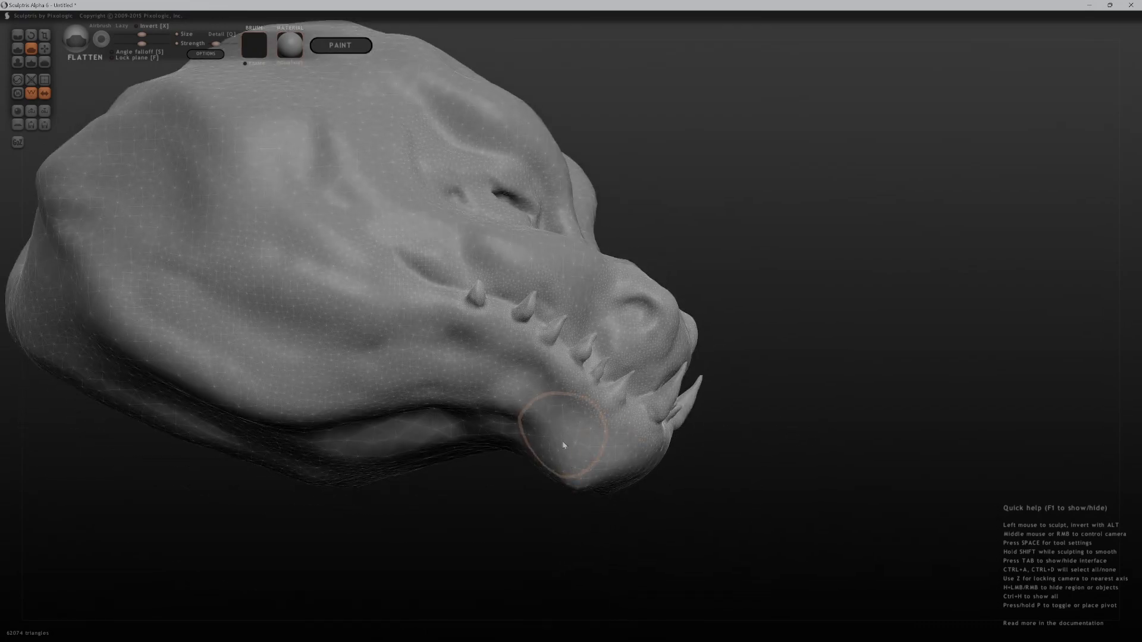
Build up a rounded lump at each lower corner of the chin with the Draw brush
key(d)
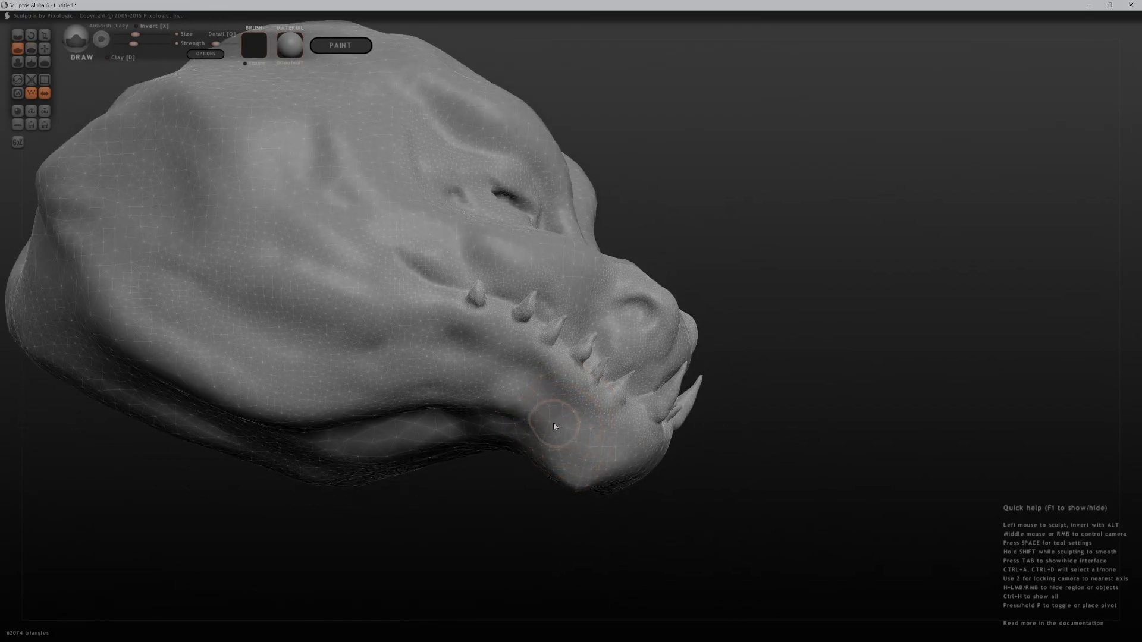
drag(508, 398, 585, 467)
mouse_move(545, 428)
mouse_down()
mouse_move(586, 474)
mouse_move(648, 461)
mouse_move(543, 483)
mouse_move(580, 457)
mouse_move(551, 476)
mouse_move(579, 472)
mouse_move(586, 453)
mouse_up()
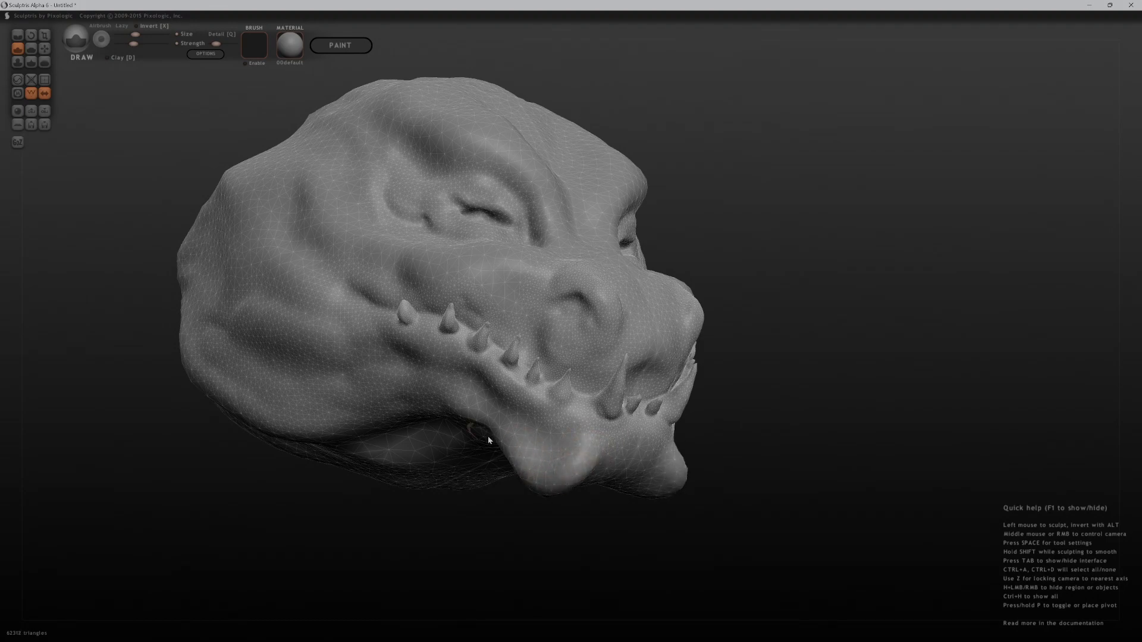
drag(492, 441, 453, 393)
middle_drag(545, 478, 490, 551)
Pull both chin corners downward and outward into long pointed horns with the Grab brush
key(g)
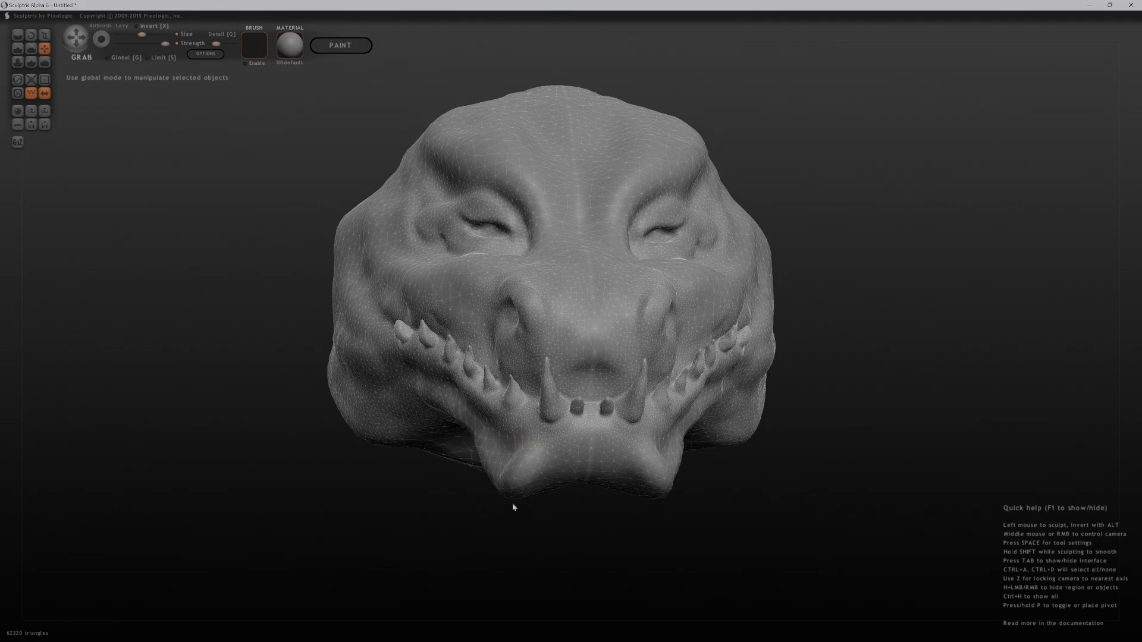
middle_drag(538, 516, 542, 503)
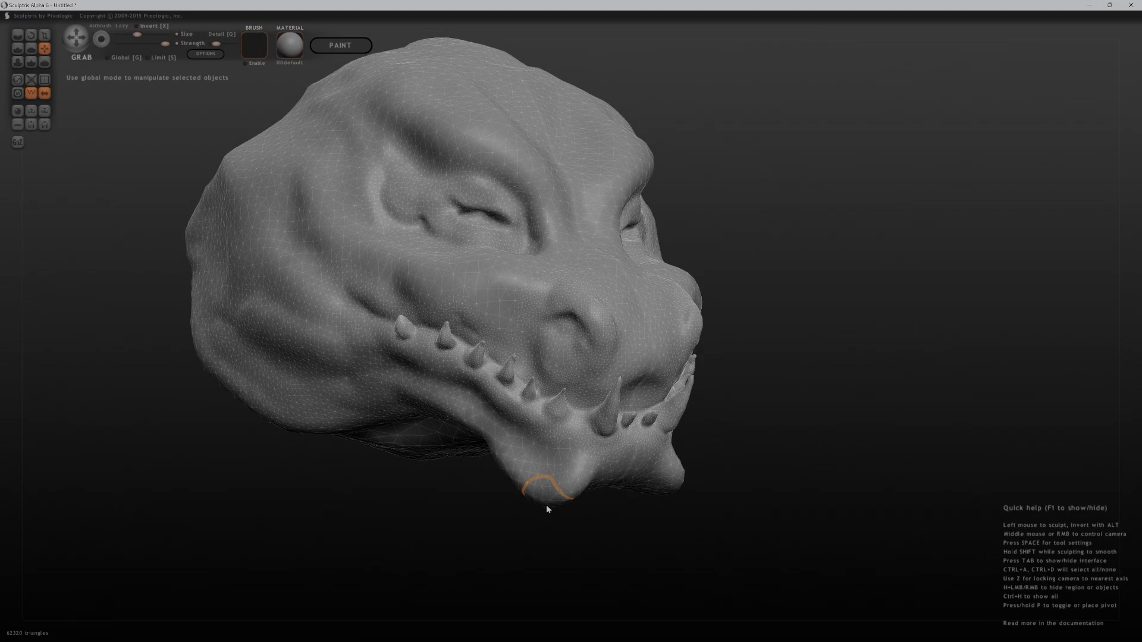
middle_drag(548, 554, 499, 515)
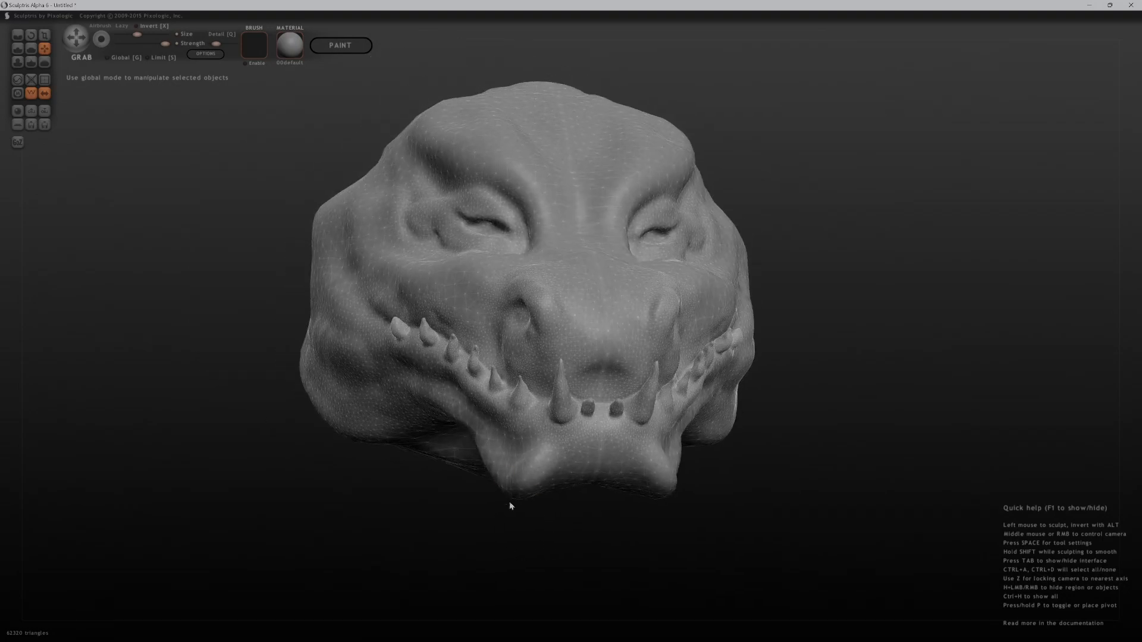
mouse_move(517, 488)
mouse_down()
mouse_move(484, 528)
mouse_move(457, 536)
mouse_up()
middle_drag(457, 536, 669, 537)
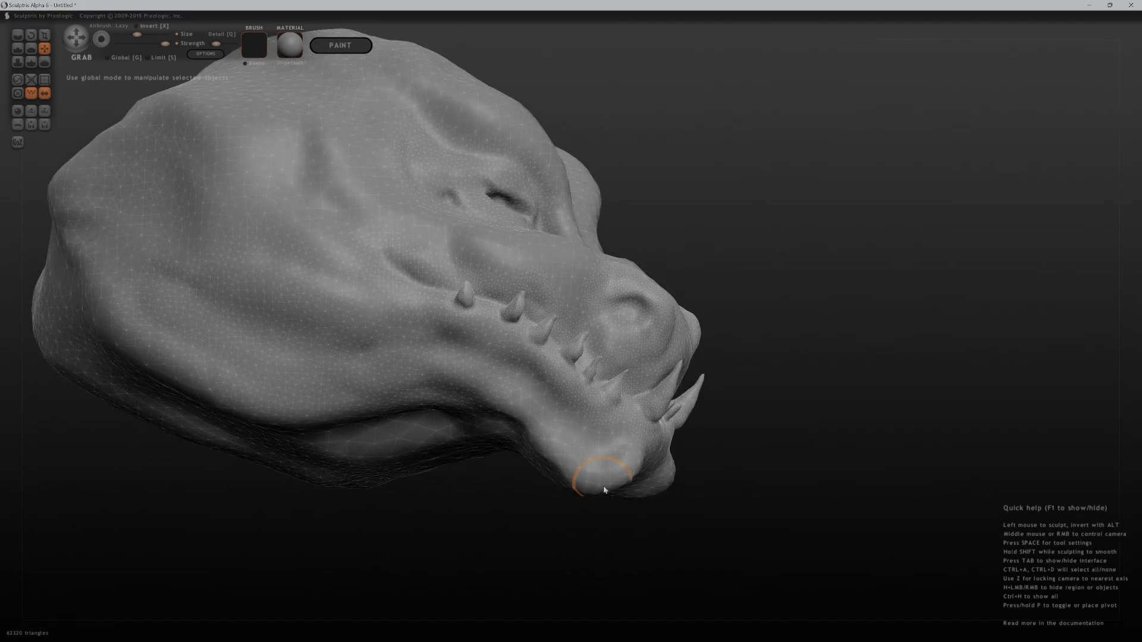
drag(598, 521, 627, 528)
mouse_move(627, 527)
middle_down()
mouse_move(599, 543)
mouse_move(538, 513)
mouse_move(524, 547)
mouse_move(673, 556)
mouse_move(622, 503)
middle_up()
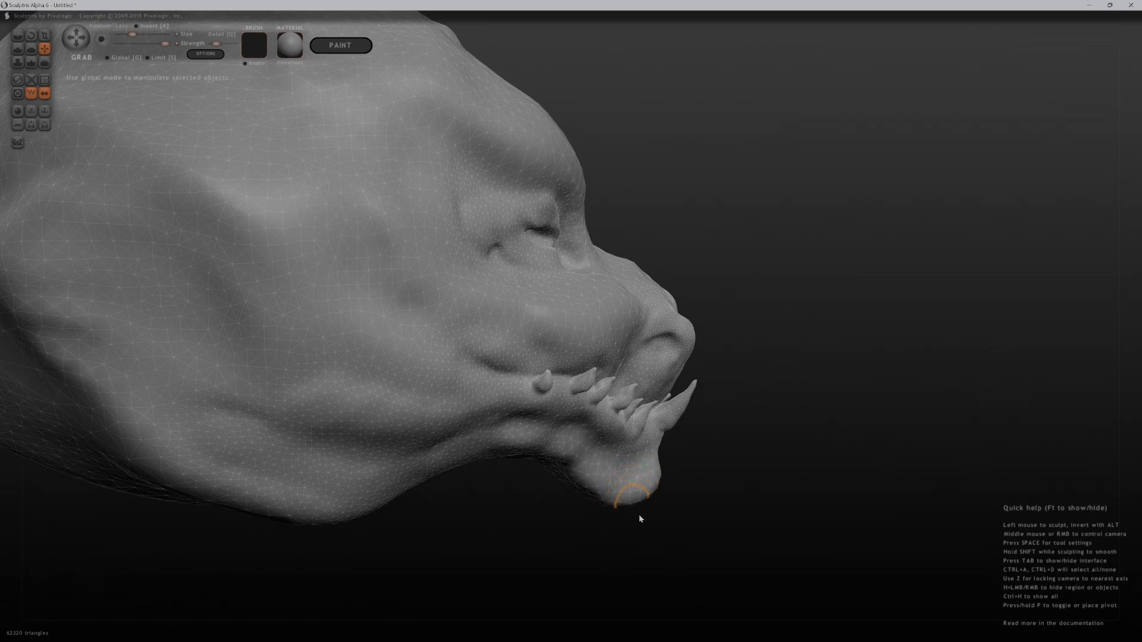
drag(639, 517, 656, 536)
mouse_move(690, 543)
middle_down()
mouse_move(516, 468)
mouse_move(506, 500)
middle_up()
drag(487, 524, 473, 532)
mouse_move(498, 519)
middle_down()
mouse_move(724, 530)
mouse_move(548, 530)
middle_up()
Pull two pointed spikes out of the upper rim of each nostril with the Grab brush
drag(519, 321, 530, 327)
middle_drag(743, 401, 705, 296)
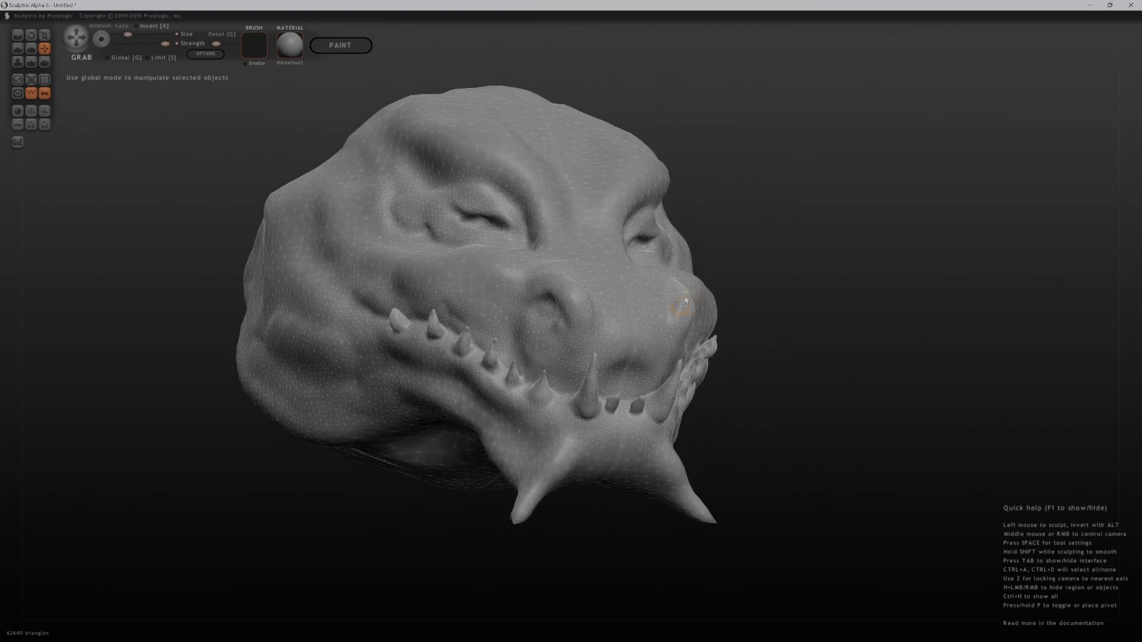
middle_drag(756, 312, 727, 312)
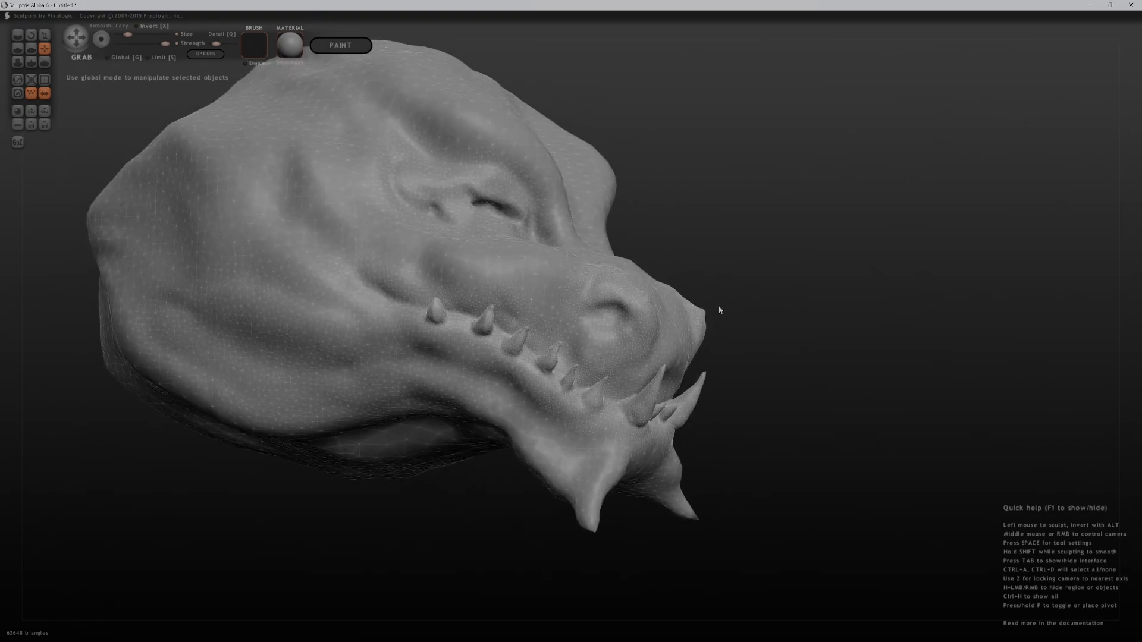
drag(710, 303, 735, 294)
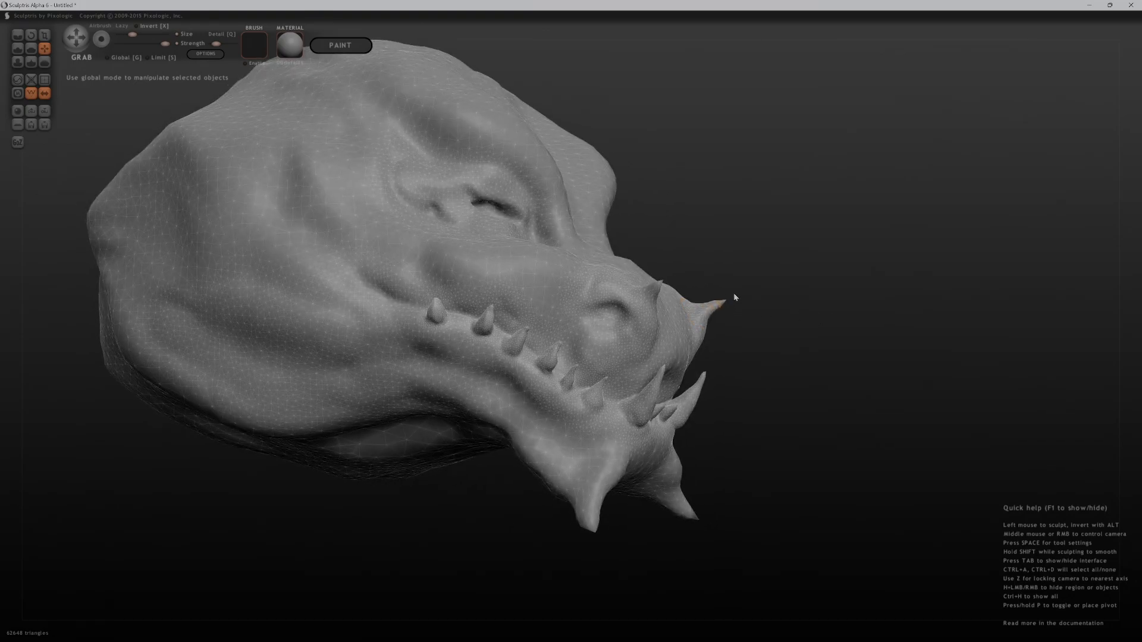
middle_drag(752, 334, 695, 304)
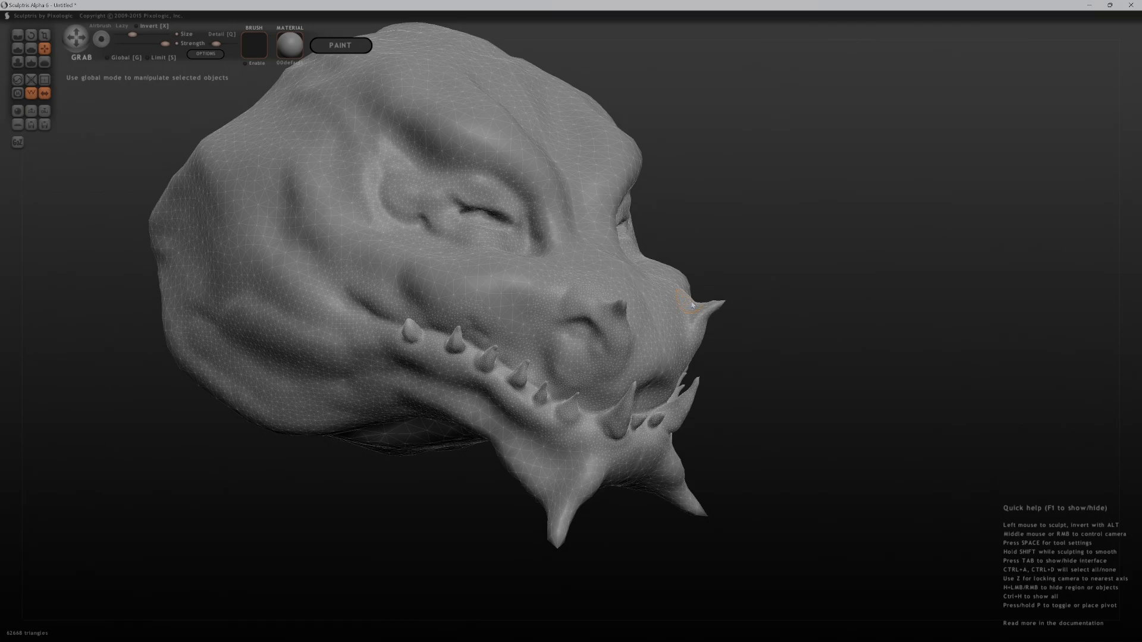
drag(692, 301, 723, 266)
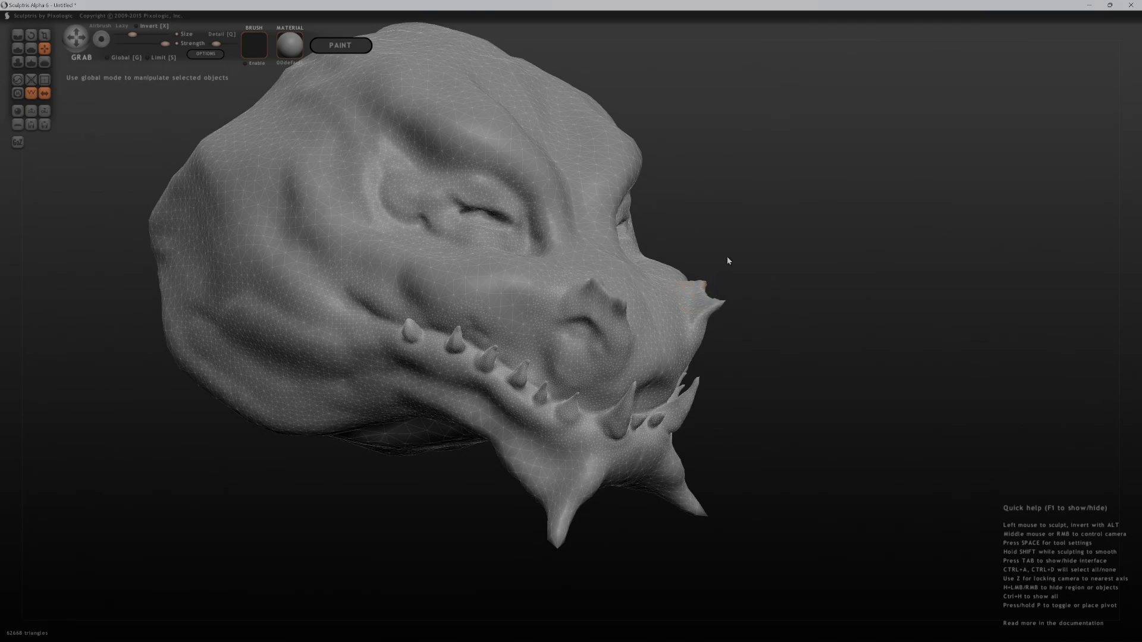
mouse_move(773, 266)
middle_down()
mouse_move(485, 263)
mouse_move(448, 237)
mouse_move(896, 242)
mouse_move(882, 243)
middle_up()
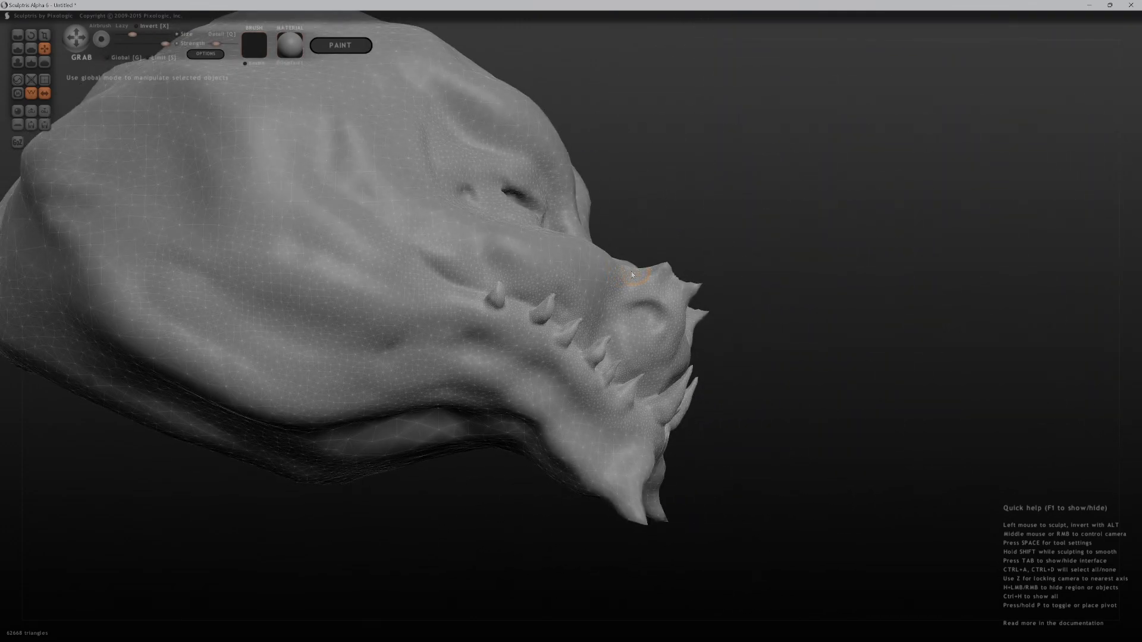
drag(626, 275, 632, 230)
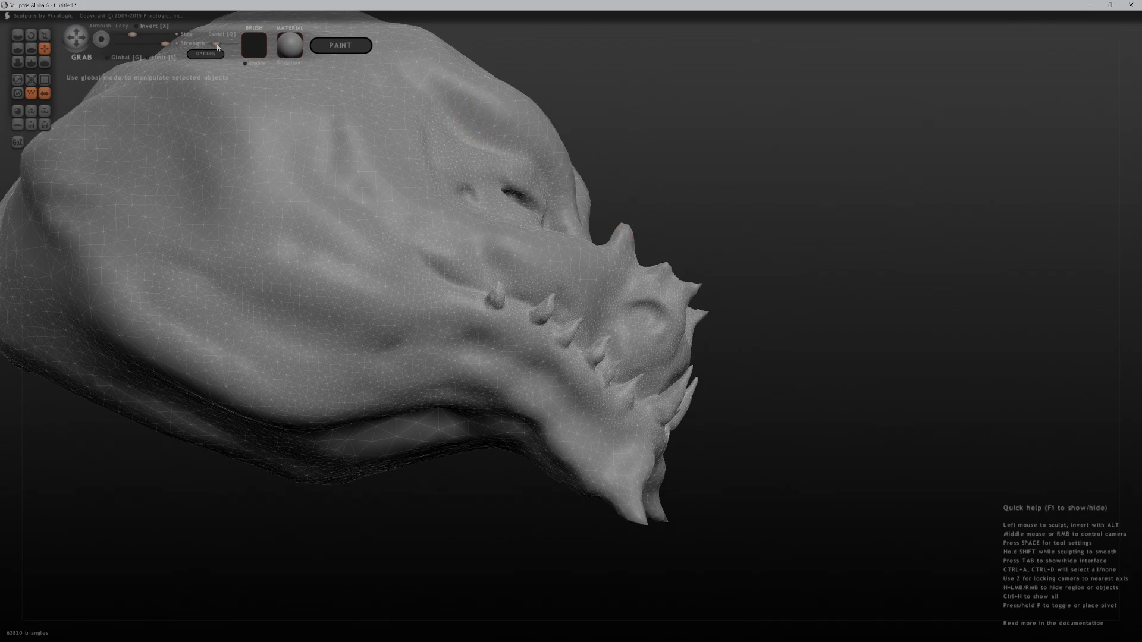
middle_drag(548, 201, 492, 157)
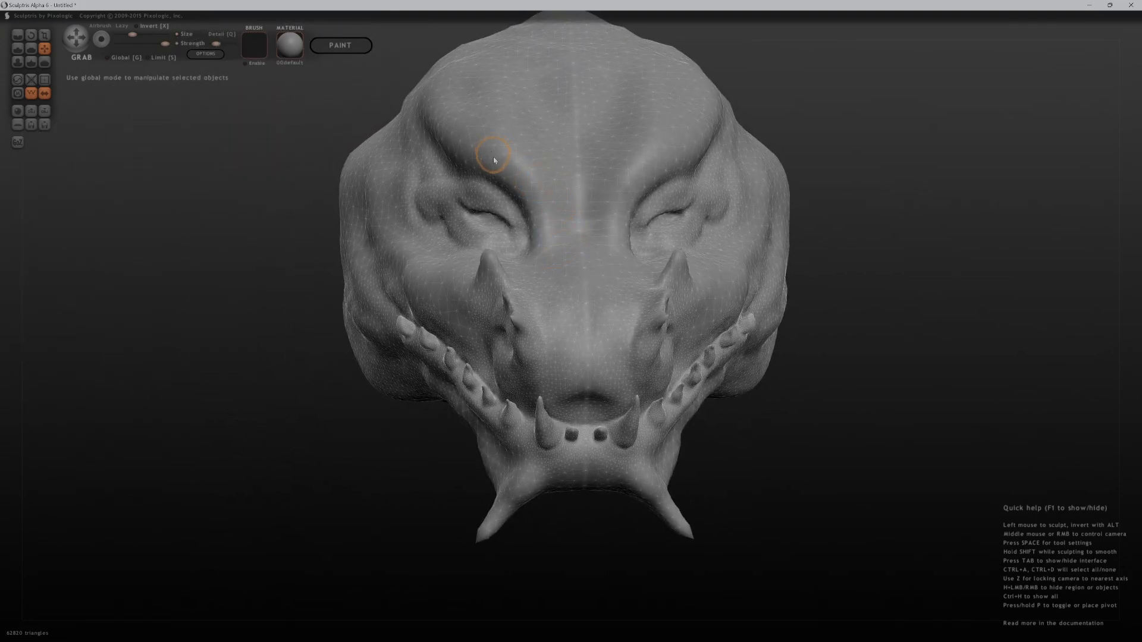
key(ctrl+z)
key(ctrl+z)
Pull a row of pointed spikes out of each brow ridge with the Grab brush, from the inner end to the outer corner
mouse_move(798, 339)
middle_down()
mouse_move(1030, 377)
mouse_move(857, 298)
mouse_move(915, 326)
middle_up()
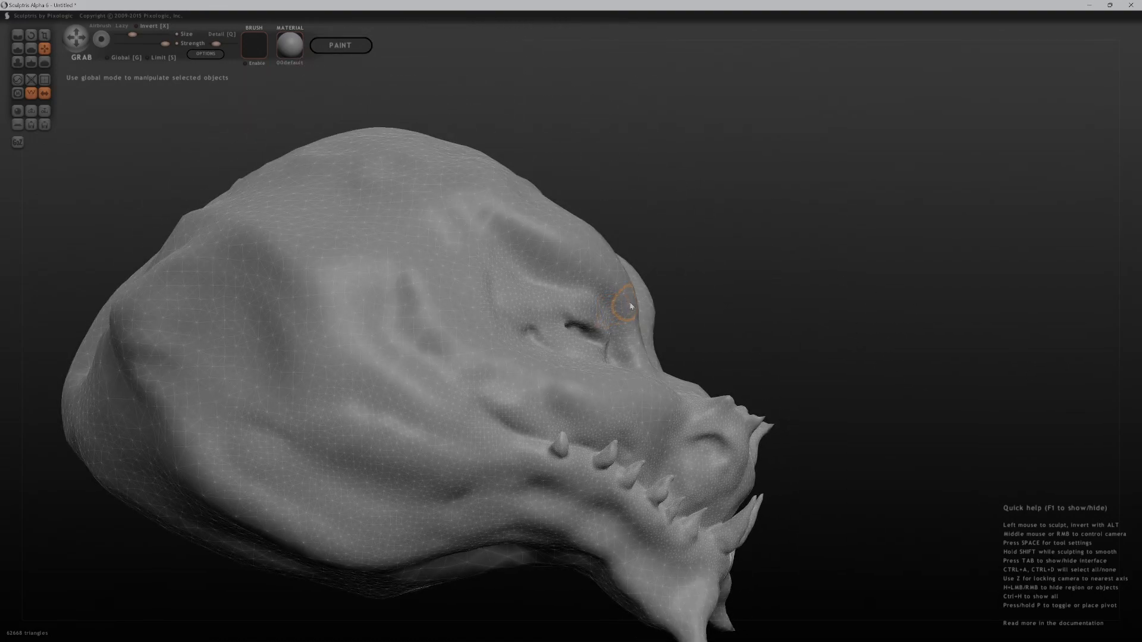
drag(669, 286, 624, 277)
mouse_move(625, 277)
middle_down()
mouse_move(680, 194)
mouse_move(617, 260)
middle_up()
drag(623, 239, 619, 224)
mouse_move(619, 223)
middle_down()
mouse_move(595, 158)
mouse_move(550, 225)
middle_up()
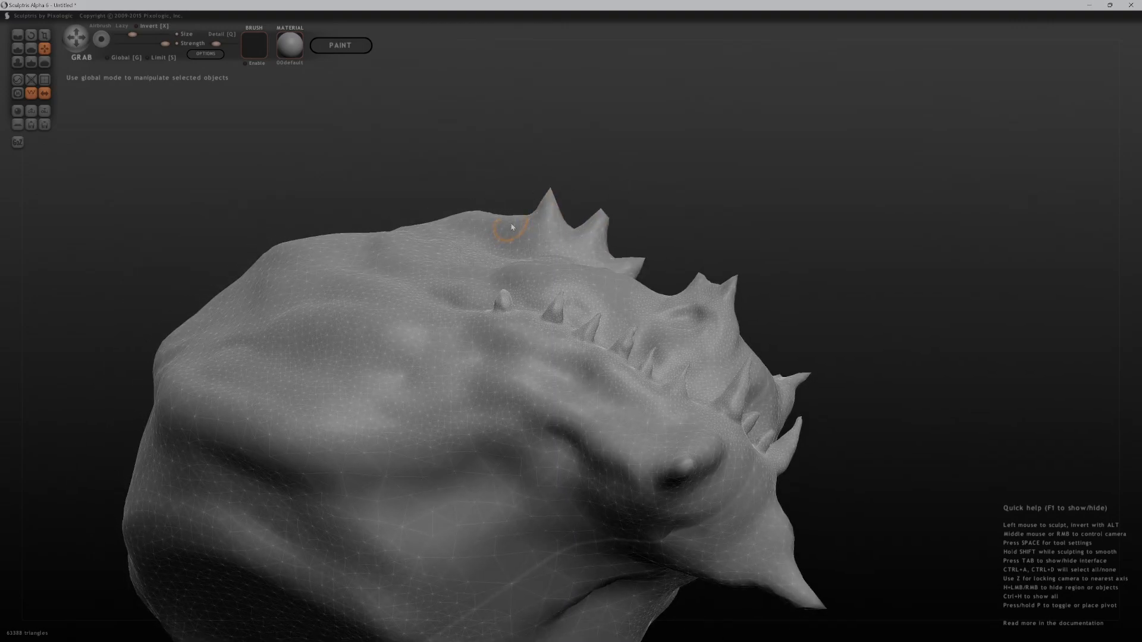
drag(512, 227, 487, 191)
middle_drag(497, 158, 684, 324)
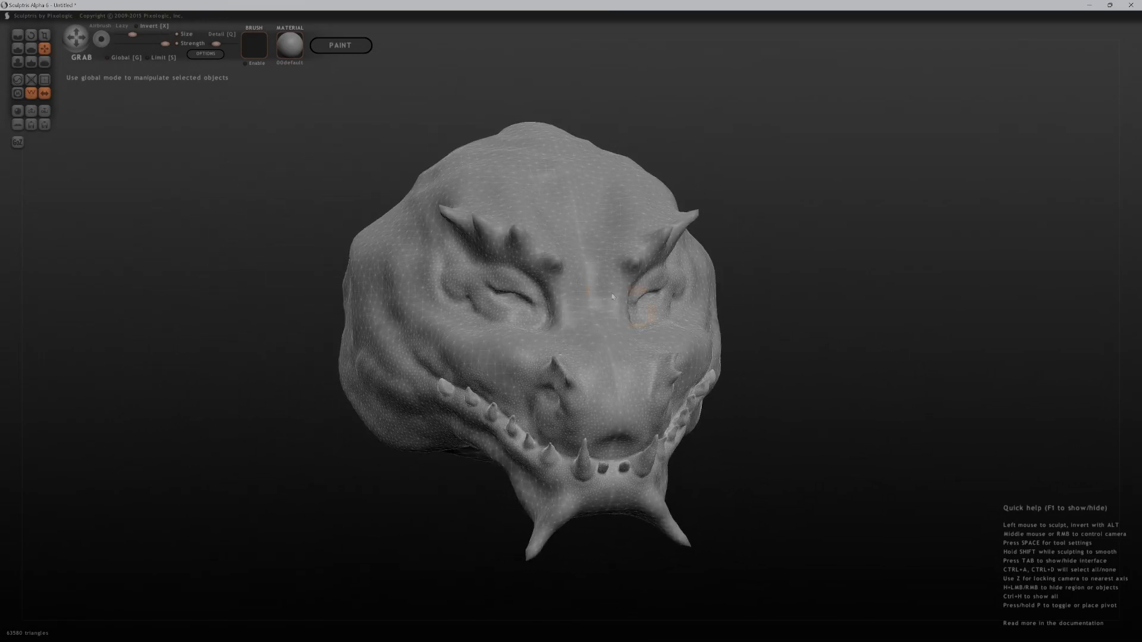
Build up the side of the skull behind the brow with the Draw brush and smooth its bumps
key(d)
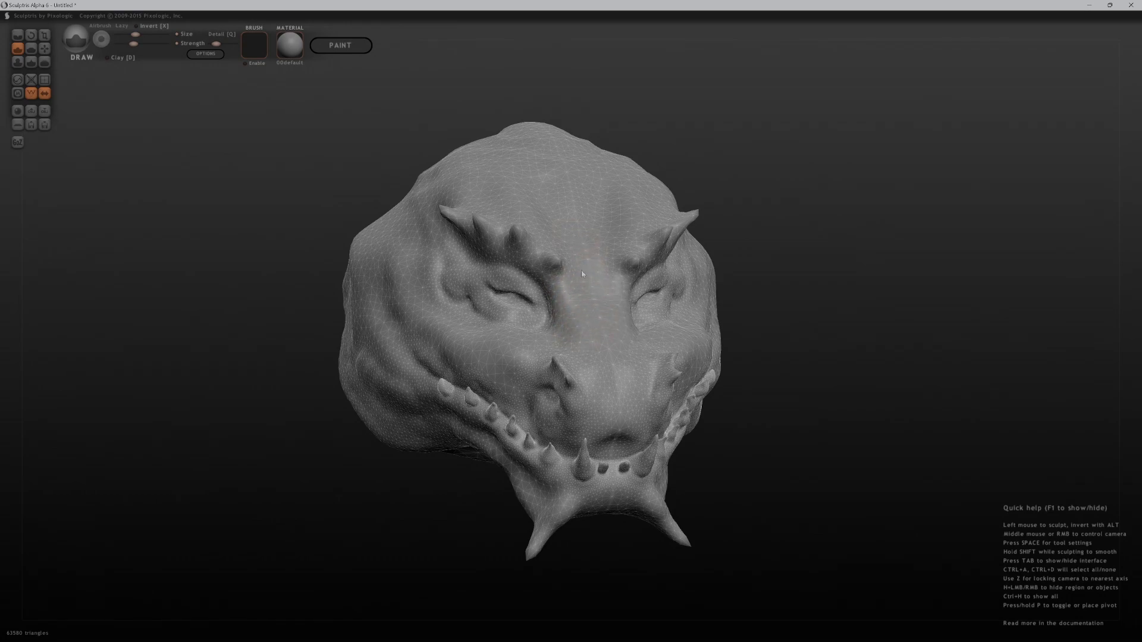
mouse_move(731, 138)
mouse_down()
mouse_move(834, 155)
mouse_move(690, 153)
mouse_up()
mouse_move(814, 178)
mouse_down()
mouse_move(817, 207)
mouse_move(1032, 253)
mouse_up()
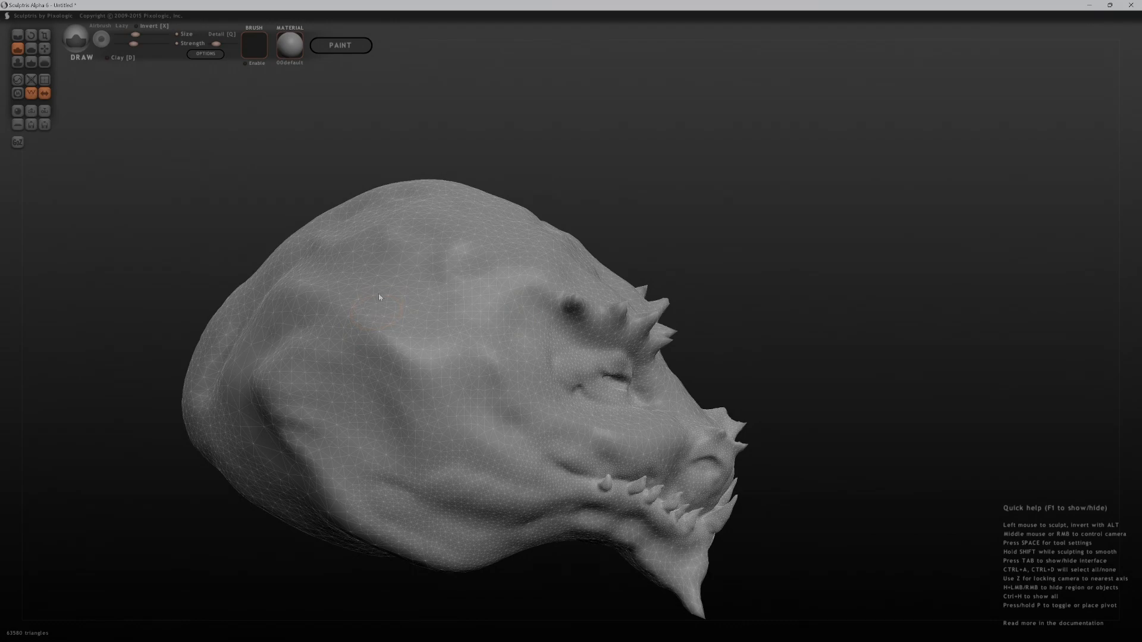
mouse_move(353, 339)
mouse_down()
mouse_move(365, 276)
mouse_move(363, 292)
mouse_move(345, 288)
mouse_move(357, 292)
mouse_move(360, 331)
mouse_move(362, 316)
mouse_up()
mouse_move(354, 272)
shift+mouse_down()
mouse_move(363, 334)
mouse_move(450, 327)
shift+mouse_up()
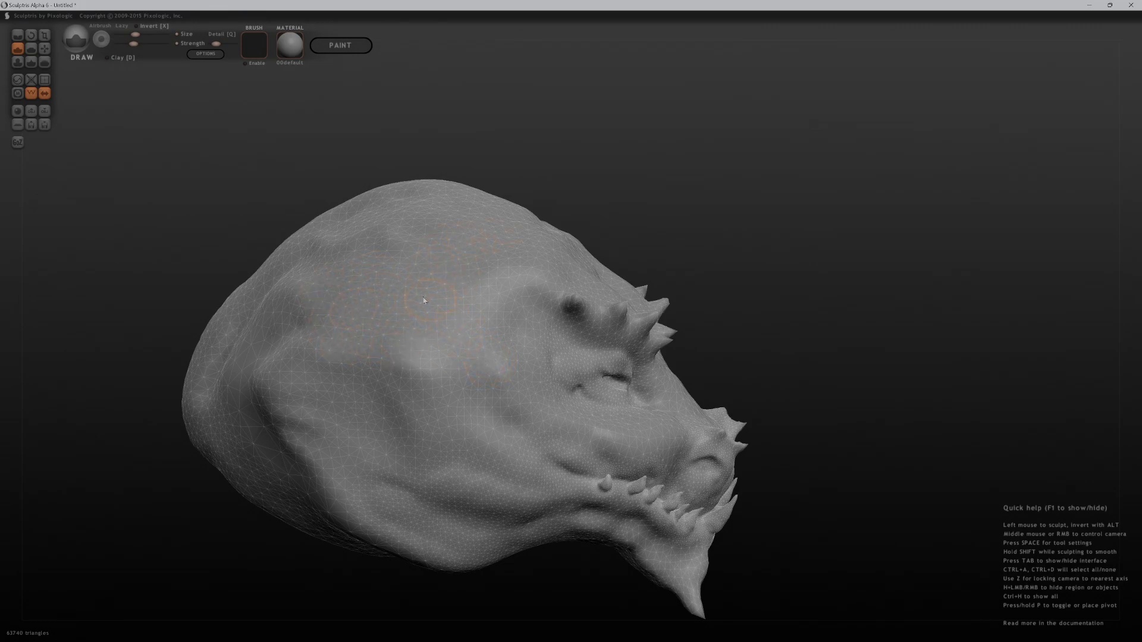
middle_drag(395, 233, 404, 304)
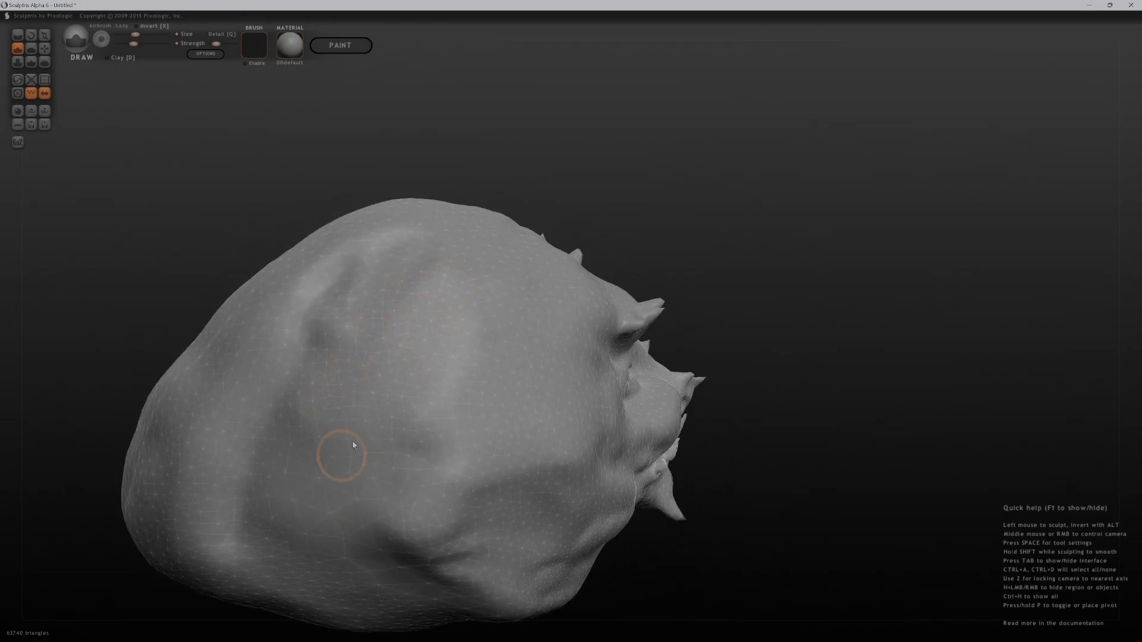
mouse_move(461, 562)
middle_down()
mouse_move(602, 541)
mouse_move(581, 470)
middle_up()
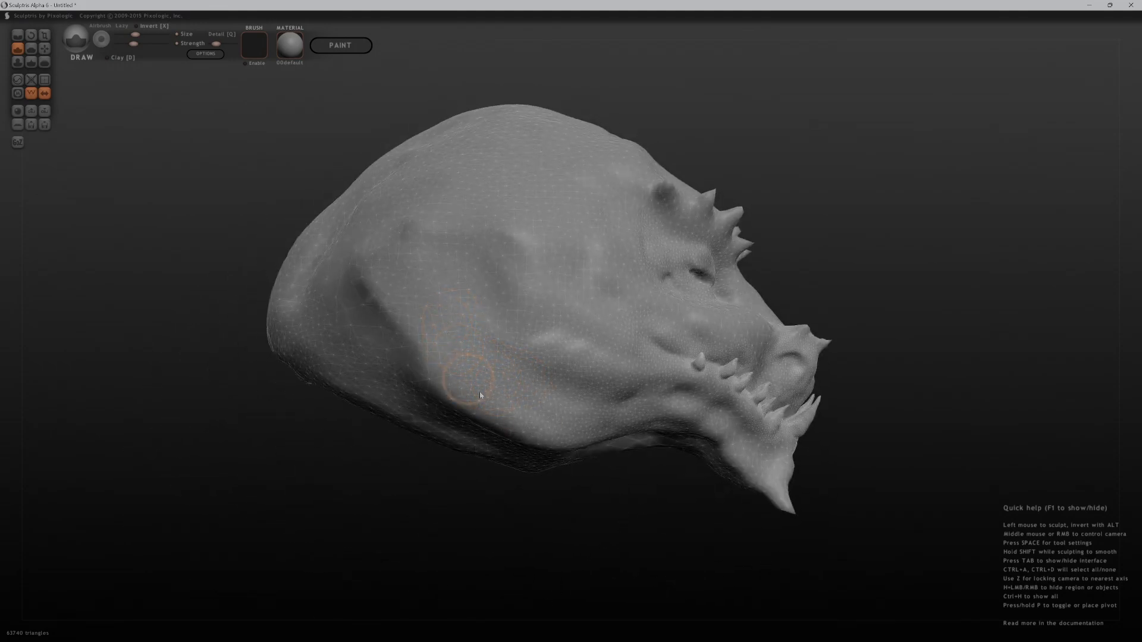
Even out the temple and shape the side of the head down toward the rear jaw with brush strokes
drag(518, 247, 588, 260)
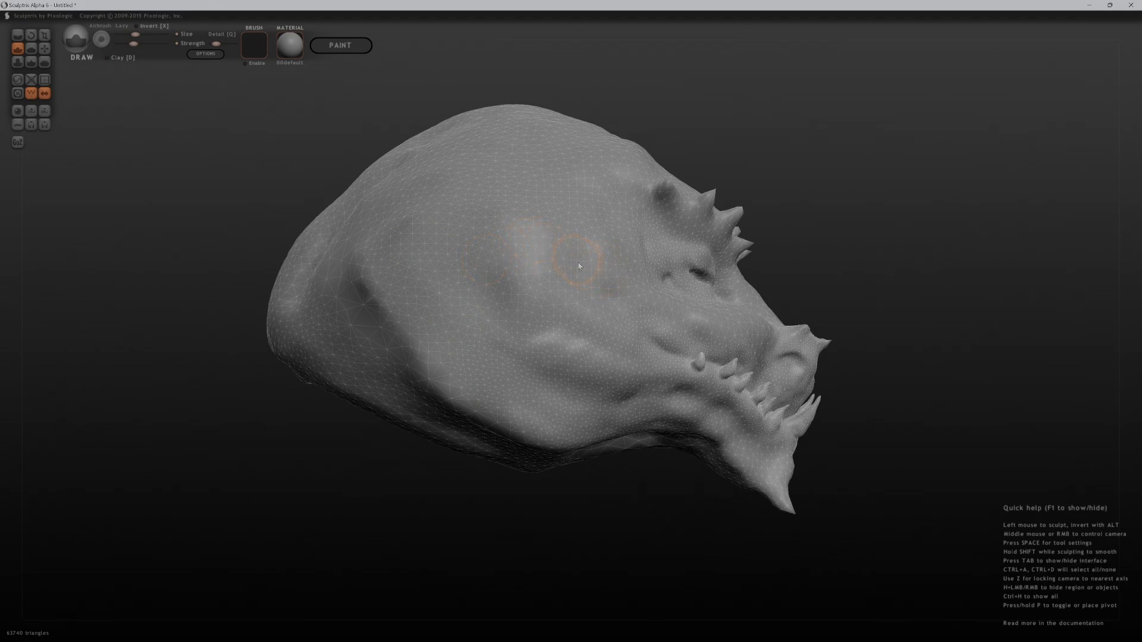
mouse_move(555, 270)
middle_down()
mouse_move(813, 223)
mouse_move(744, 236)
middle_up()
mouse_move(426, 273)
mouse_down()
mouse_move(410, 393)
mouse_move(561, 417)
mouse_up()
middle_drag(557, 507, 666, 476)
mouse_move(673, 424)
mouse_down()
mouse_move(691, 427)
mouse_move(655, 410)
mouse_up()
middle_drag(656, 490, 673, 341)
mouse_move(625, 313)
mouse_down()
mouse_move(653, 310)
mouse_move(746, 347)
mouse_up()
mouse_move(595, 316)
mouse_down()
mouse_move(721, 331)
mouse_move(620, 316)
mouse_move(579, 288)
mouse_up()
Smooth the spikes off both brow ridges and build up the ridges' inner ends with the Draw brush
mouse_move(895, 335)
middle_down()
mouse_move(805, 369)
mouse_move(867, 362)
mouse_move(749, 366)
mouse_move(885, 354)
mouse_move(763, 335)
middle_up()
mouse_move(459, 250)
mouse_down()
mouse_move(440, 244)
mouse_move(493, 257)
mouse_move(438, 255)
mouse_move(485, 254)
mouse_move(450, 265)
mouse_move(436, 282)
mouse_move(445, 302)
mouse_move(421, 263)
mouse_move(544, 261)
mouse_up()
drag(836, 186, 863, 188)
mouse_move(530, 220)
shift+mouse_down()
mouse_move(438, 225)
mouse_move(562, 245)
shift+mouse_up()
drag(685, 214, 707, 218)
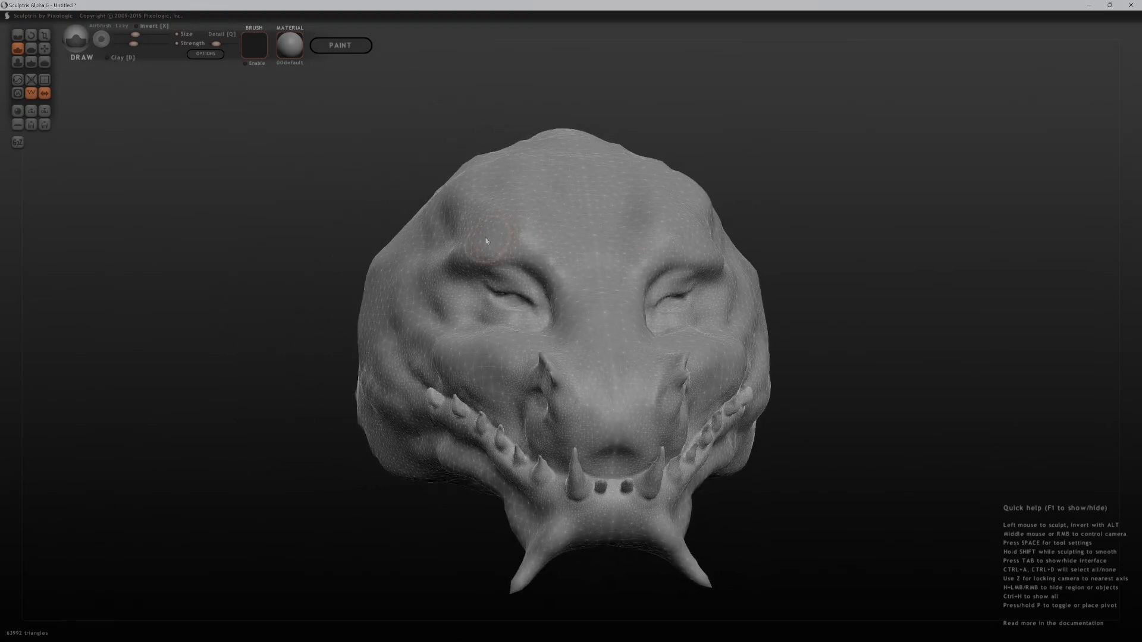
mouse_move(544, 256)
mouse_down()
mouse_move(543, 243)
mouse_move(546, 257)
mouse_move(520, 248)
mouse_move(523, 265)
mouse_move(534, 251)
mouse_up()
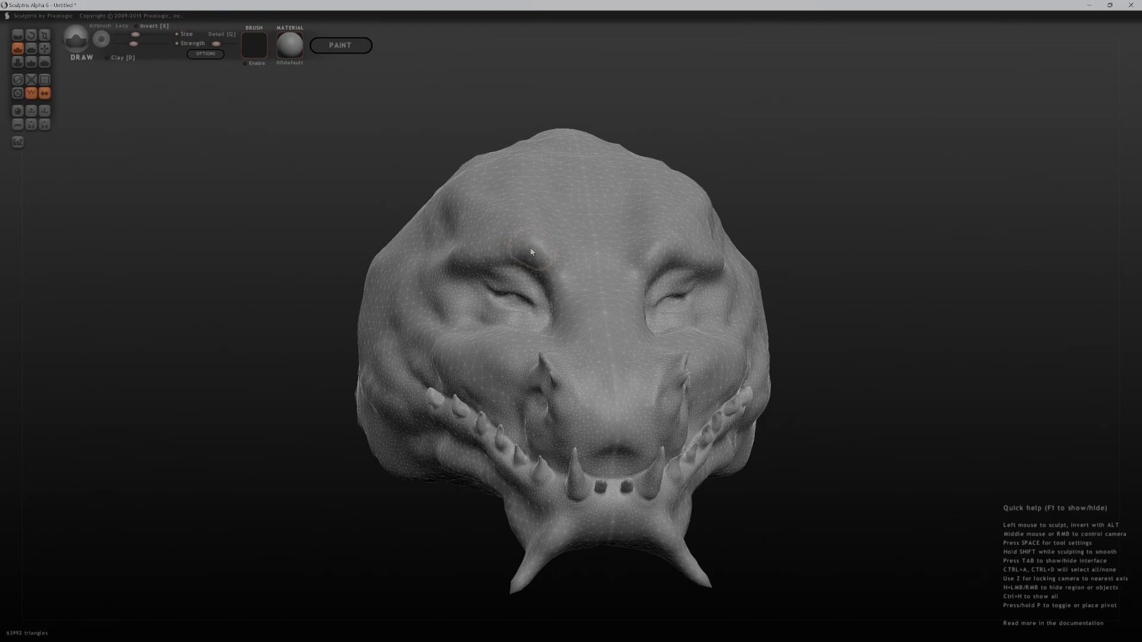
Pull a row of three pointed spikes out of the rear jaw on each side with the Grab brush and smooth the rearmost one
mouse_move(790, 190)
mouse_down()
mouse_move(913, 186)
mouse_move(828, 168)
mouse_up()
mouse_move(398, 527)
mouse_down()
mouse_move(612, 540)
mouse_move(441, 539)
mouse_move(379, 498)
mouse_move(335, 491)
mouse_move(397, 566)
mouse_move(258, 473)
mouse_move(204, 515)
mouse_move(198, 534)
mouse_up()
key(g)
scroll(254, 459, up, 3)
mouse_move(173, 485)
mouse_down()
mouse_move(115, 471)
mouse_move(67, 527)
mouse_move(182, 424)
mouse_move(131, 472)
mouse_move(108, 534)
mouse_move(216, 502)
mouse_move(164, 539)
mouse_up()
mouse_move(354, 571)
mouse_down()
mouse_move(295, 498)
mouse_move(297, 526)
mouse_up()
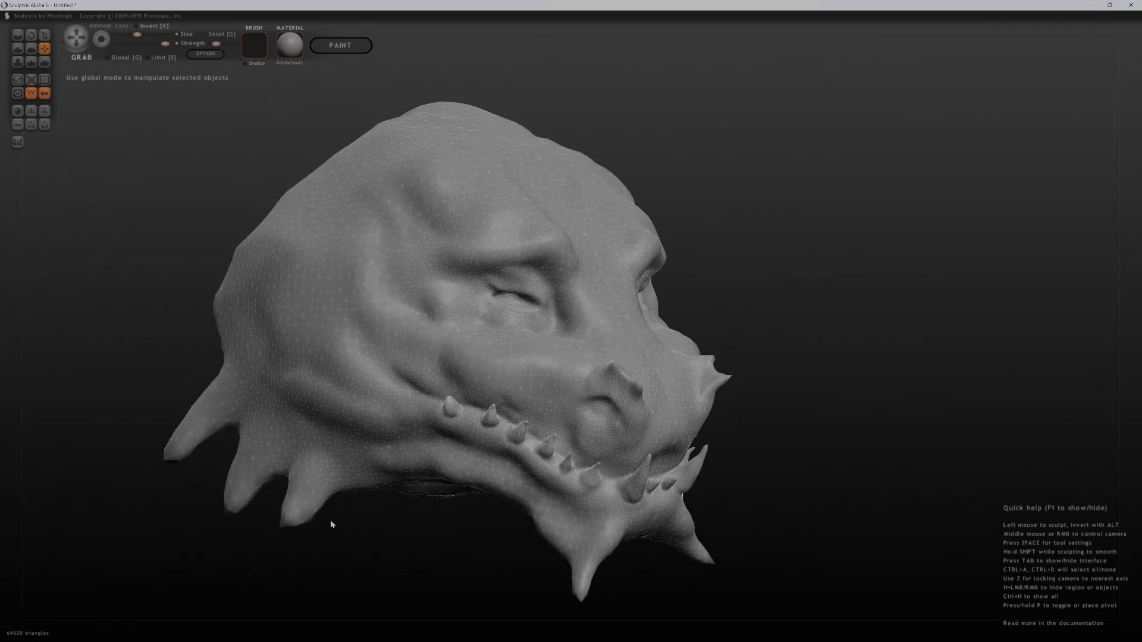
key(ctrl+z)
mouse_move(390, 543)
mouse_down()
mouse_move(309, 437)
mouse_move(351, 501)
mouse_move(358, 472)
mouse_up()
mouse_move(326, 519)
mouse_down()
mouse_move(408, 454)
mouse_move(236, 506)
mouse_move(226, 481)
mouse_up()
shift+drag(189, 446, 162, 460)
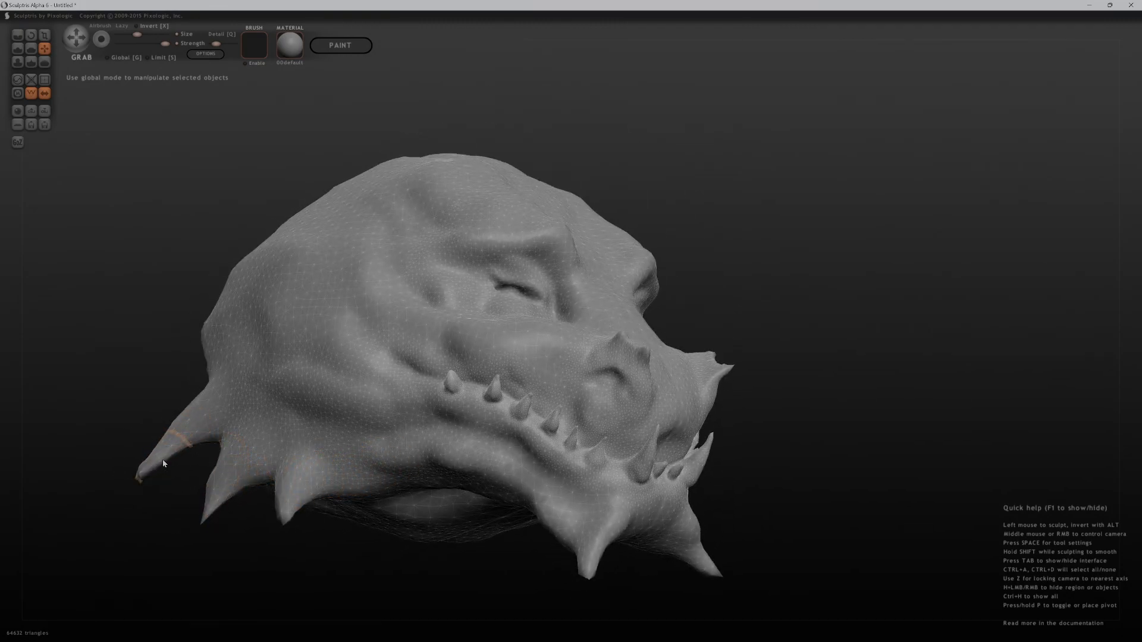
Lengthen the rearmost and middle jaw spikes into sharper, downward-pointing tips with the Grab brush
drag(149, 525, 216, 549)
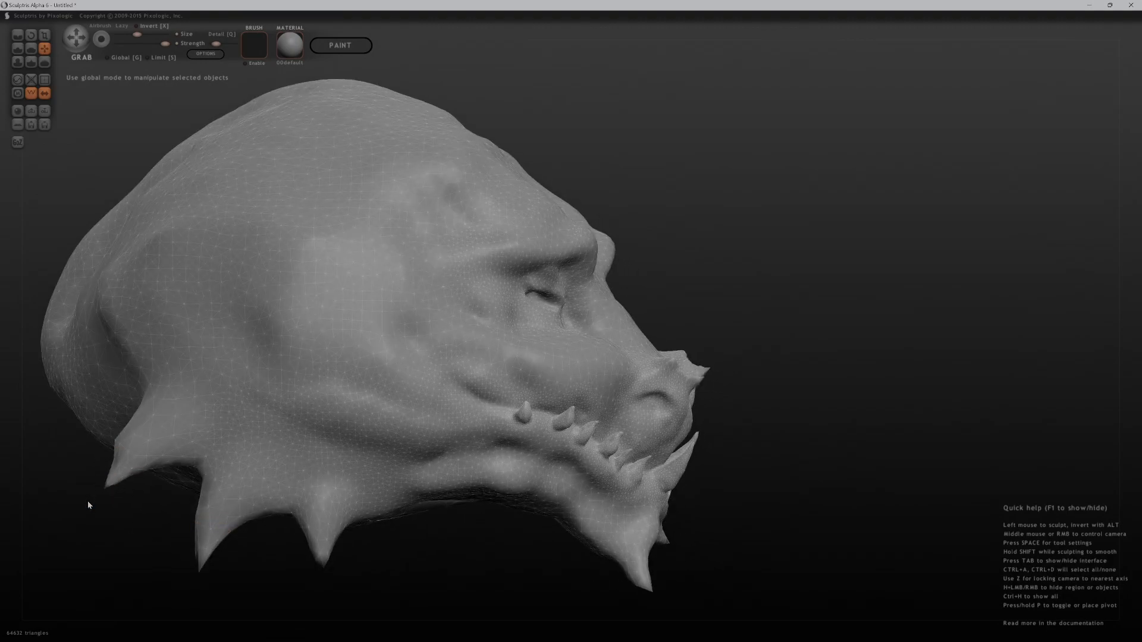
drag(130, 467, 113, 514)
drag(122, 440, 133, 433)
key(ctrl+z)
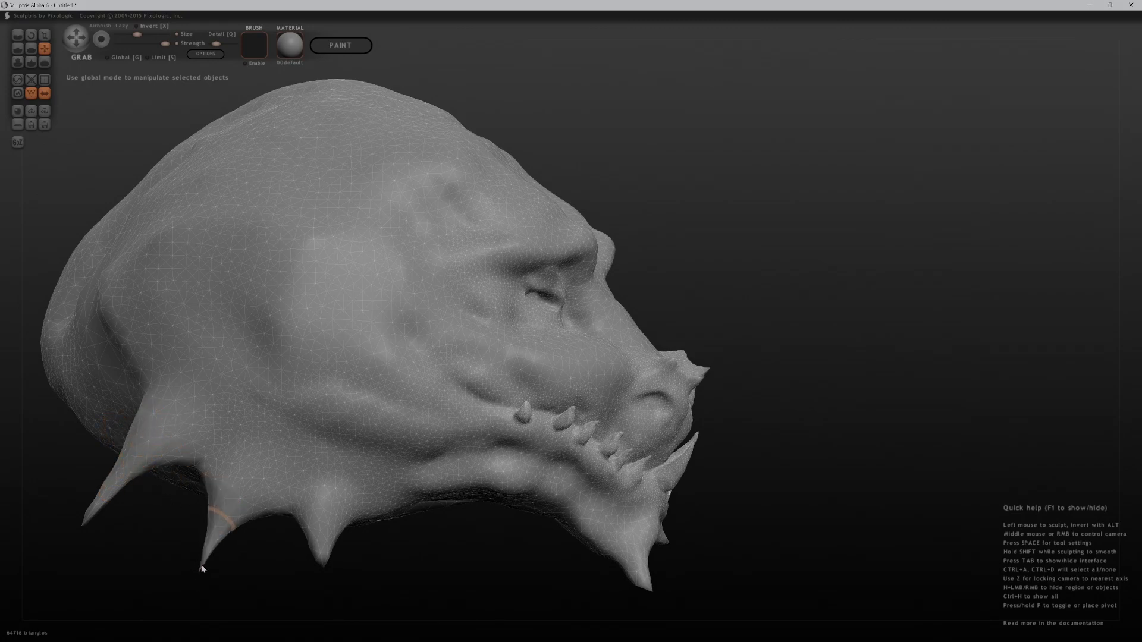
drag(221, 533, 206, 588)
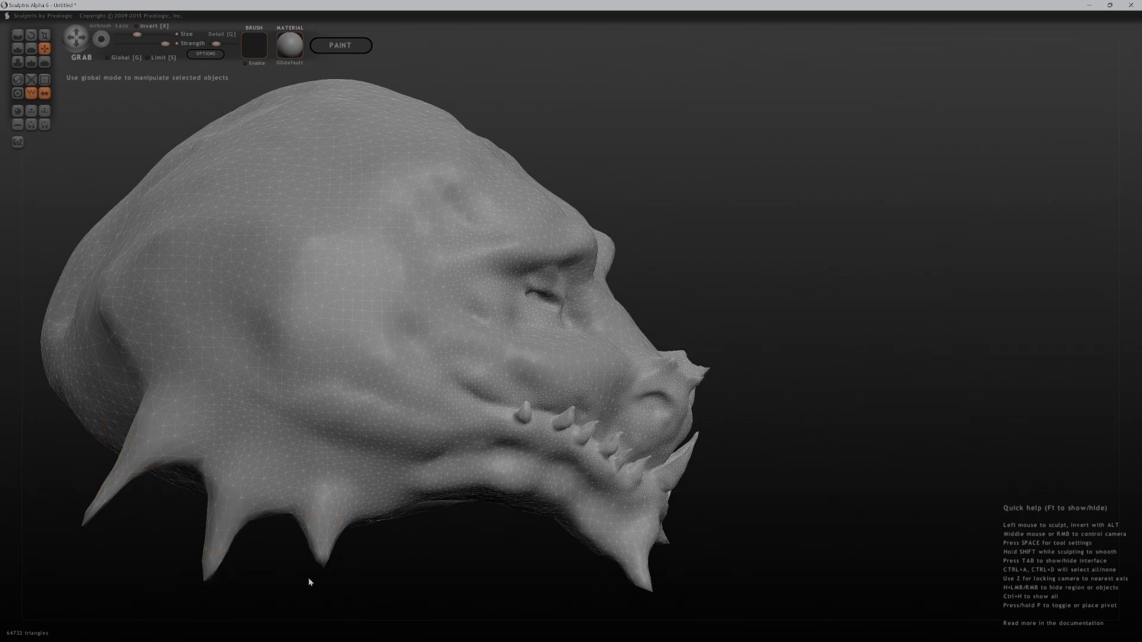
middle_drag(309, 579, 213, 586)
middle_drag(268, 459, 336, 450)
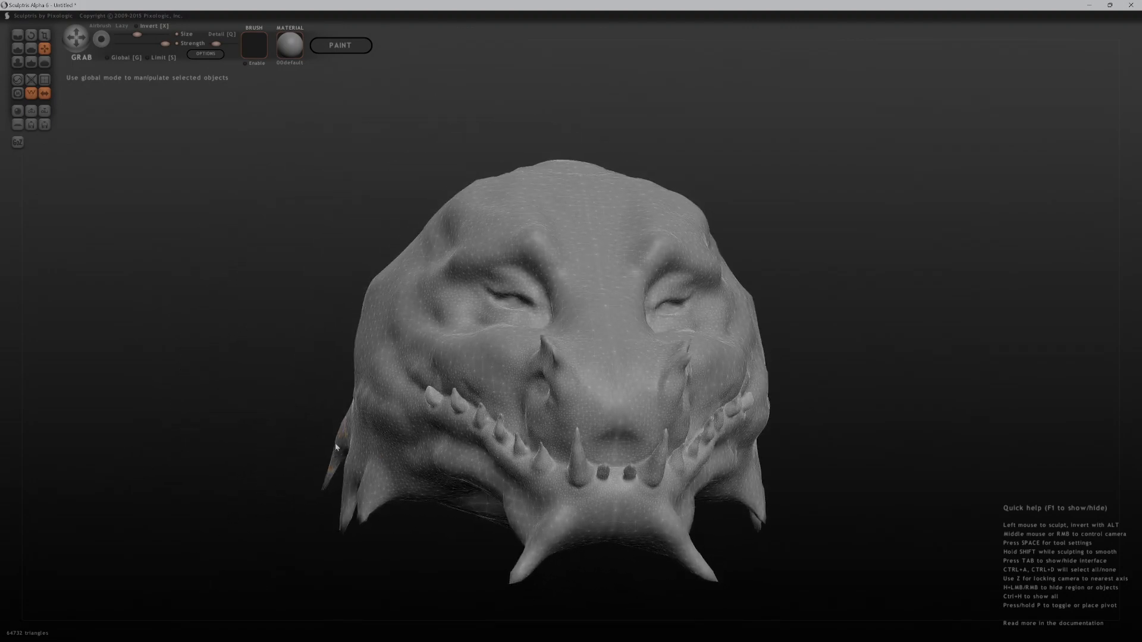
Pull additional outward-curving spikes from the side of the head above and in front of the rear jaw spikes
middle_drag(232, 546, 258, 571)
mouse_move(309, 351)
mouse_down()
mouse_move(273, 348)
mouse_move(214, 407)
mouse_up()
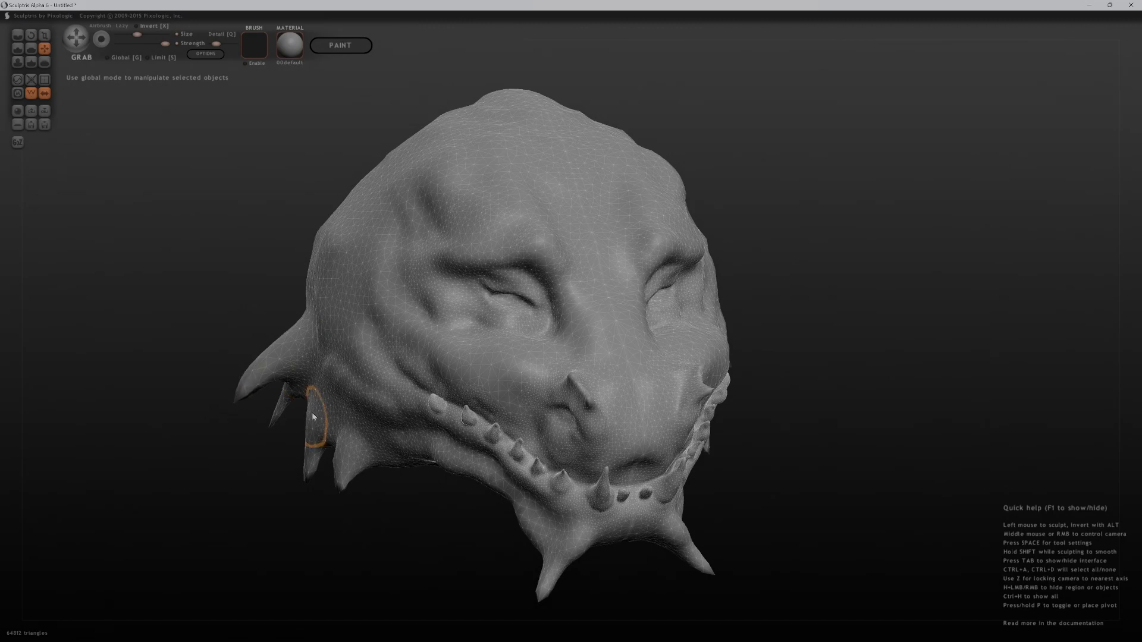
drag(323, 373, 265, 387)
mouse_move(232, 470)
middle_down()
mouse_move(264, 536)
mouse_move(365, 448)
mouse_move(312, 466)
mouse_move(386, 453)
middle_up()
mouse_move(401, 444)
mouse_down()
mouse_move(375, 446)
mouse_move(348, 476)
mouse_up()
middle_drag(348, 476, 376, 537)
Mask three round spots along the centreline from the forehead to the top of the skull
mouse_move(819, 459)
middle_down()
mouse_move(938, 496)
mouse_move(823, 355)
mouse_move(864, 370)
mouse_move(974, 366)
mouse_move(637, 320)
middle_up()
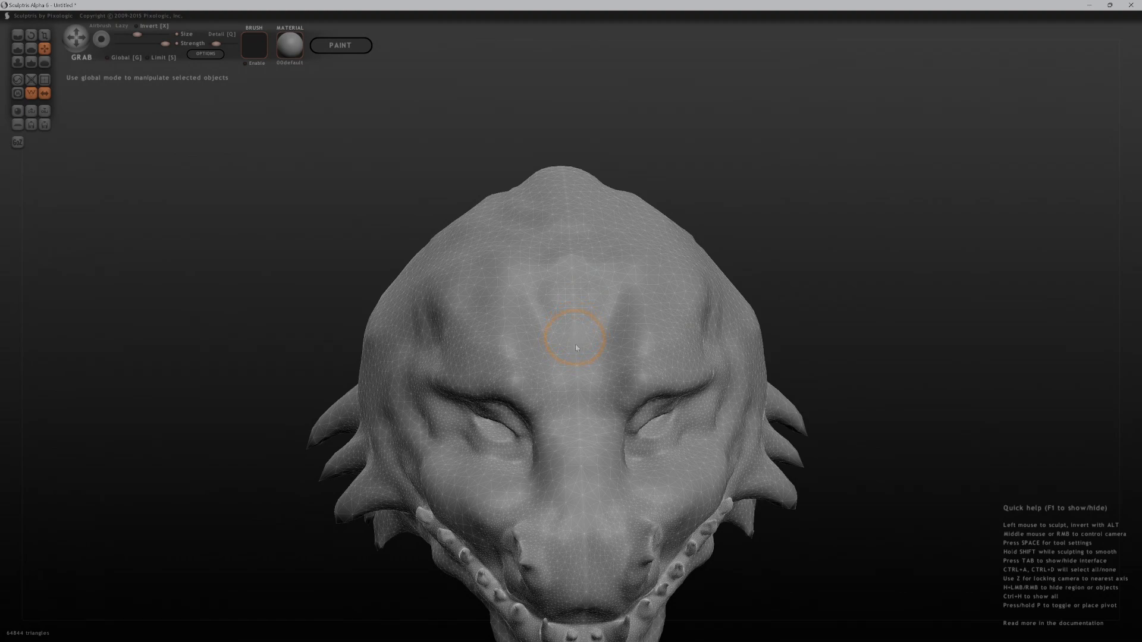
ctrl+drag(576, 343, 582, 332)
key(ctrl+z)
ctrl+click(574, 339)
ctrl+click(566, 260)
drag(760, 191, 704, 242)
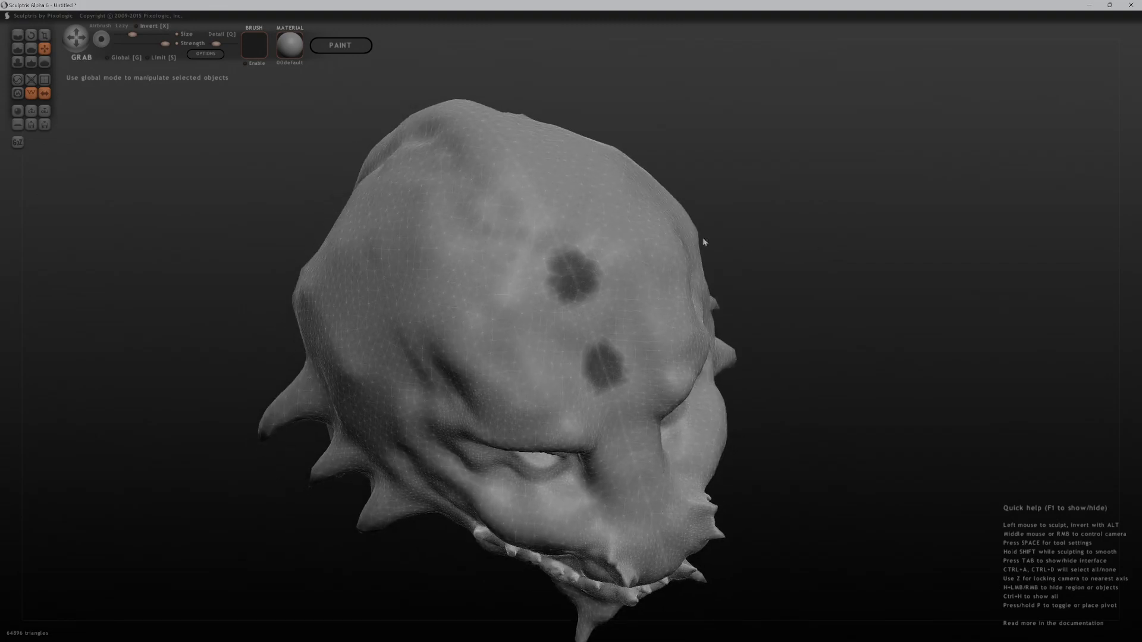
mouse_move(535, 180)
ctrl+mouse_down()
mouse_move(514, 186)
mouse_move(528, 181)
ctrl+mouse_up()
Invert the mask and pull the three exposed centreline spots upward into stubs using Grab in global mode from the side view
mouse_move(863, 259)
mouse_down()
mouse_move(870, 197)
mouse_move(841, 275)
mouse_move(933, 304)
mouse_move(772, 280)
mouse_move(811, 265)
mouse_up()
key(ctrl+d)
key(ctrl+z)
ctrl+click(807, 263)
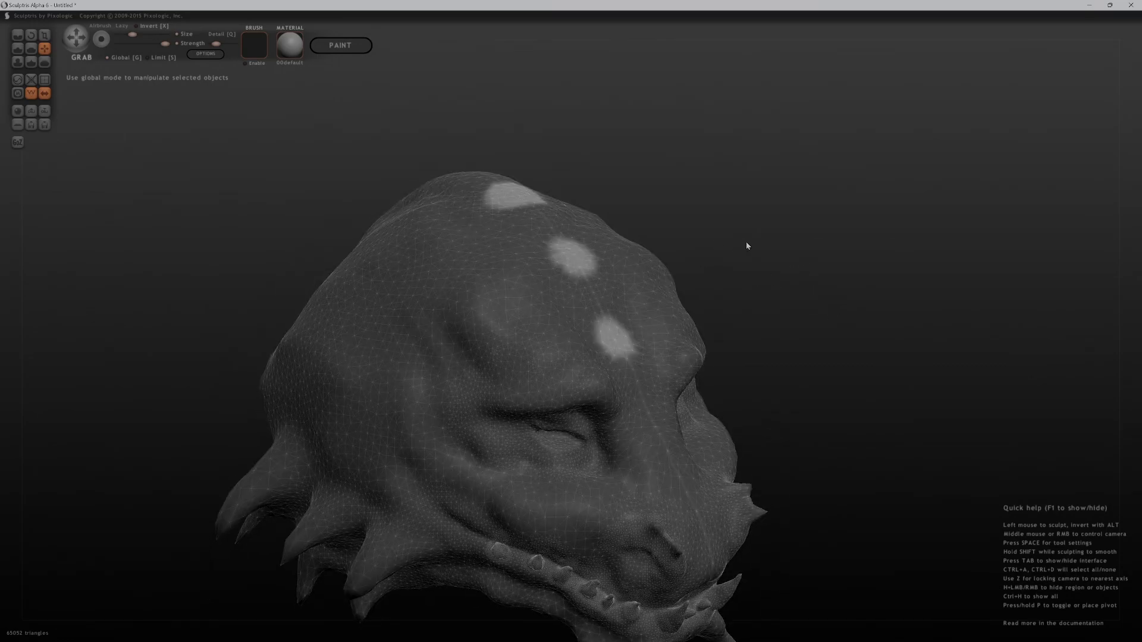
drag(773, 217, 797, 209)
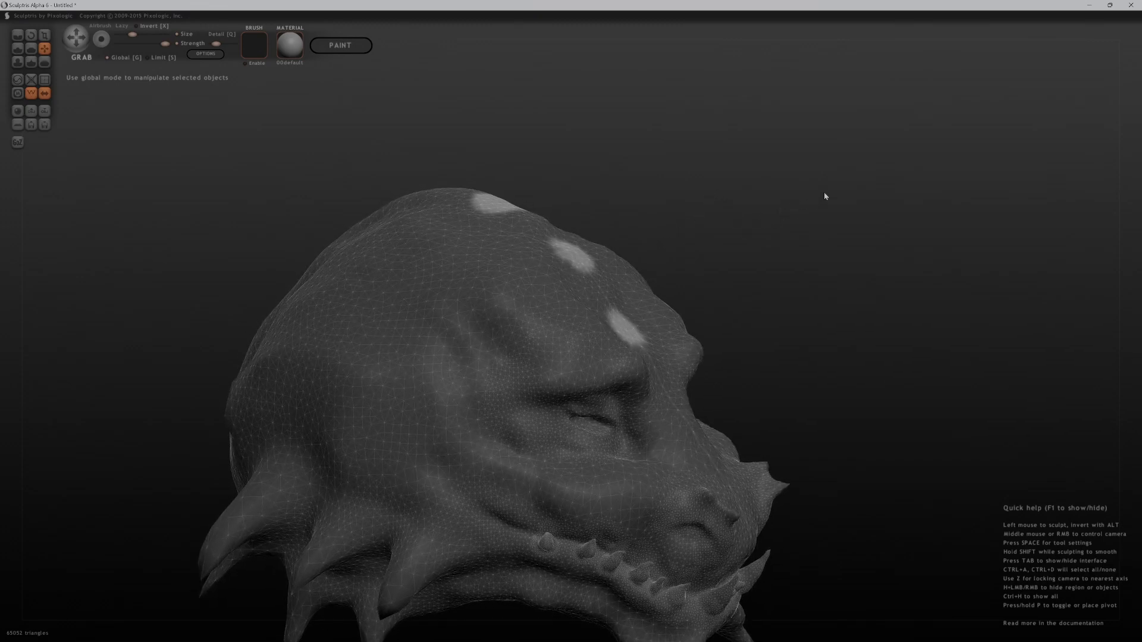
key(z)
drag(482, 203, 528, 129)
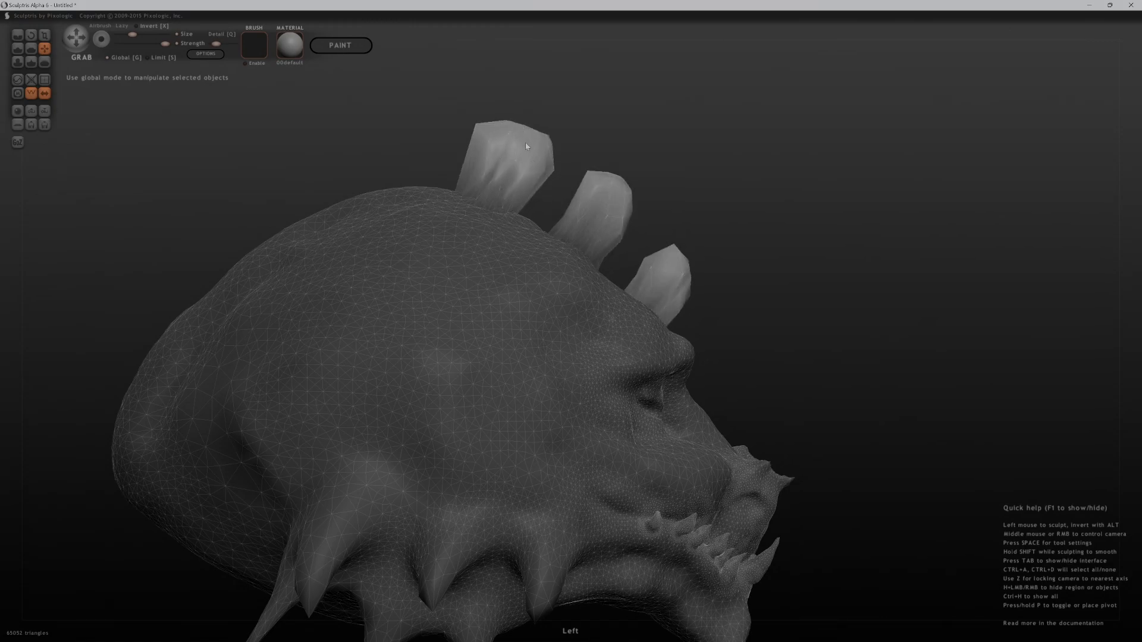
Stretch the three head stubs forward and upward with the Grab brush, drawing the front two into points
scroll(521, 142, up, 5)
drag(531, 128, 559, 92)
mouse_move(626, 179)
middle_down()
mouse_move(642, 159)
mouse_move(624, 180)
middle_up()
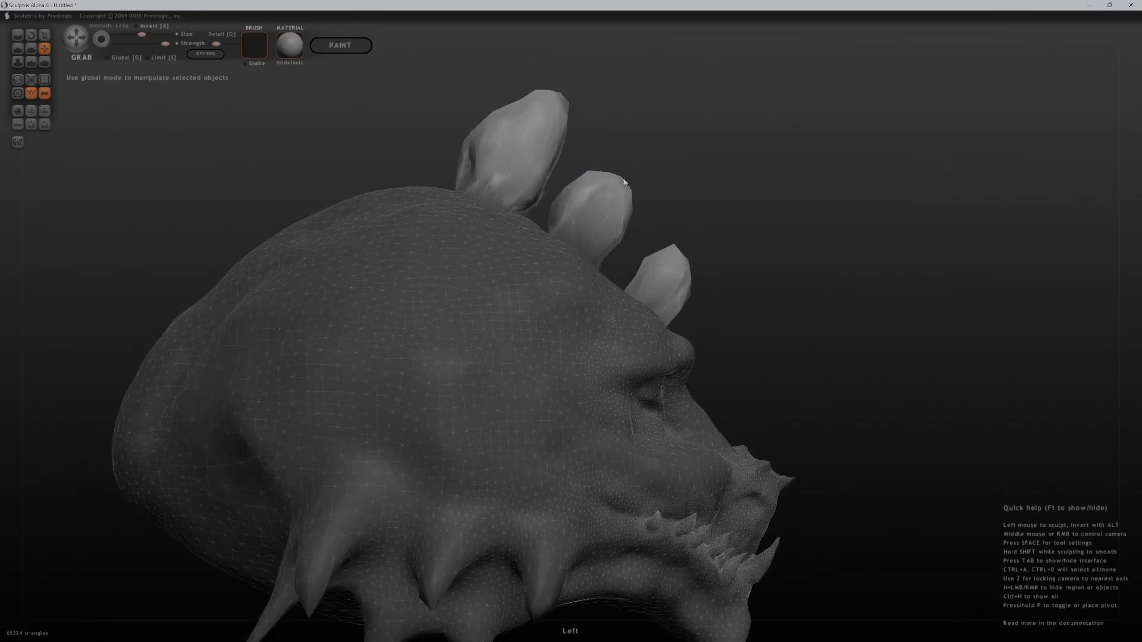
drag(633, 176, 669, 136)
mouse_move(685, 269)
mouse_down()
mouse_move(752, 237)
mouse_move(678, 276)
mouse_up()
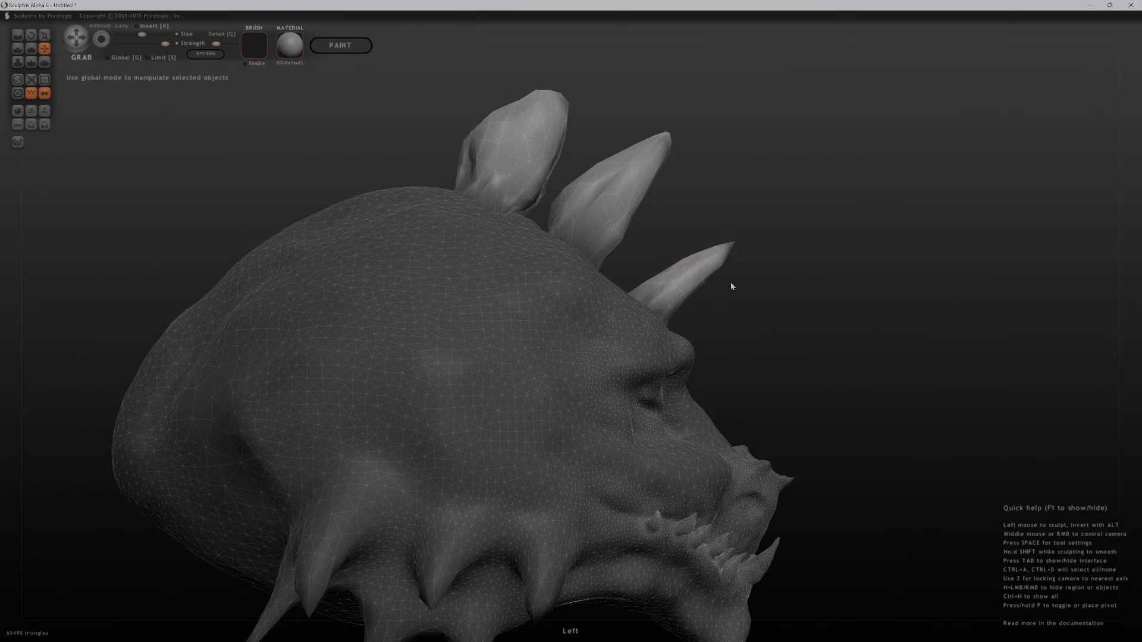
middle_drag(750, 264, 529, 303)
mouse_move(559, 239)
mouse_down()
mouse_move(562, 228)
mouse_move(543, 224)
mouse_move(553, 220)
mouse_up()
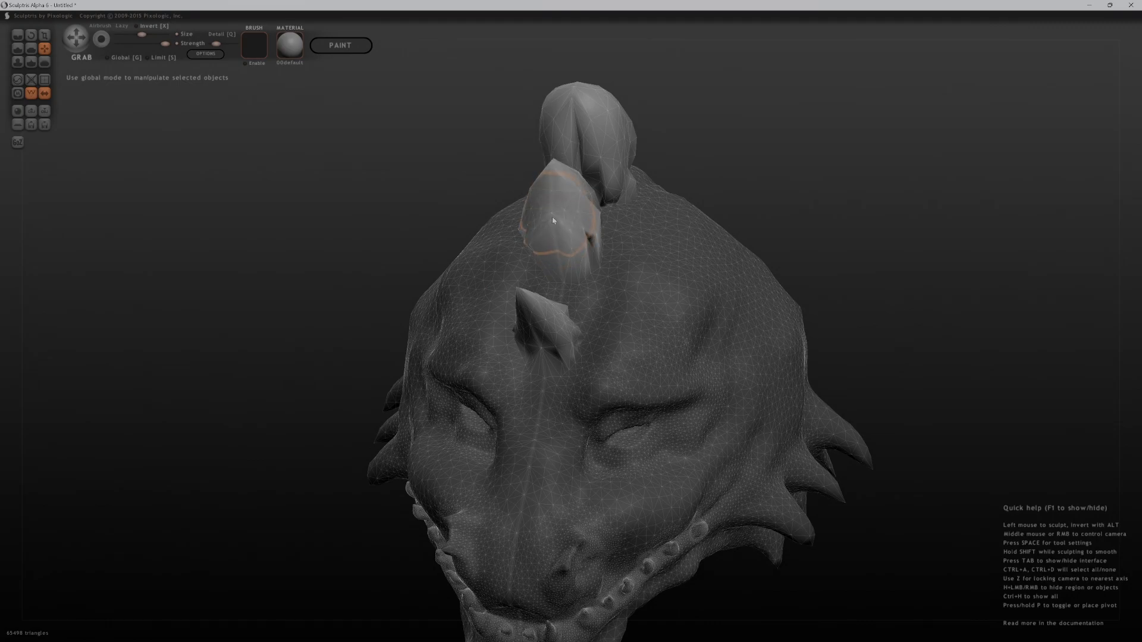
key(ctrl+z)
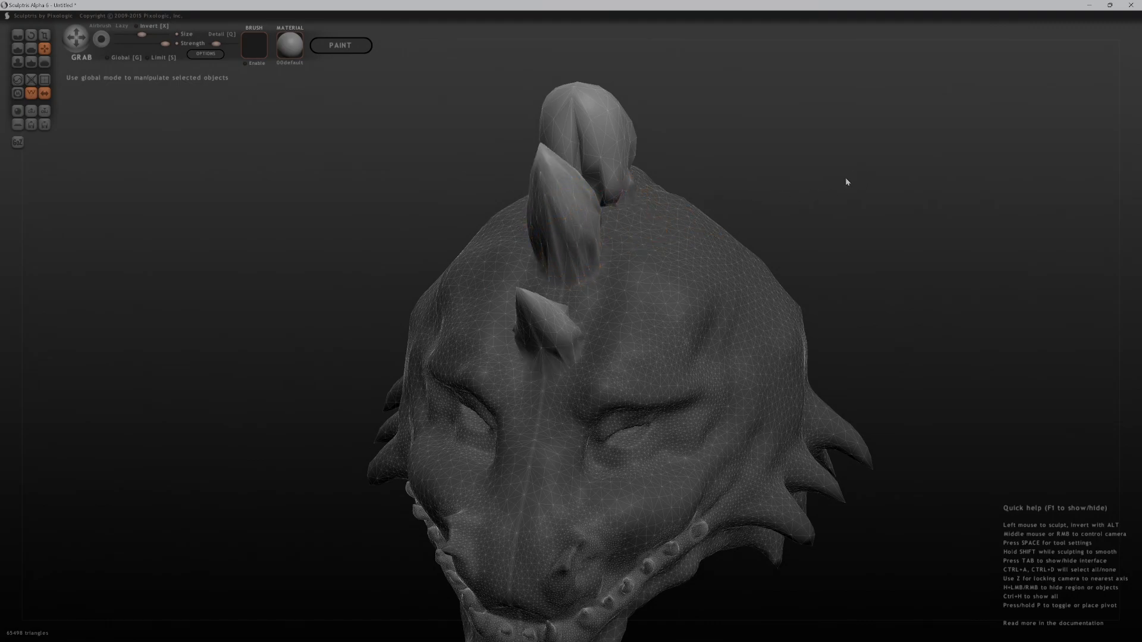
Narrow the rear head horn and stretch the rear and middle horns into long pointed tips
middle_drag(586, 191, 561, 230)
mouse_move(485, 204)
mouse_down()
mouse_move(474, 191)
mouse_move(494, 150)
mouse_move(510, 161)
mouse_move(523, 208)
mouse_move(523, 154)
mouse_move(551, 143)
mouse_move(548, 102)
mouse_up()
mouse_move(510, 146)
middle_down()
mouse_move(512, 155)
mouse_move(731, 154)
middle_up()
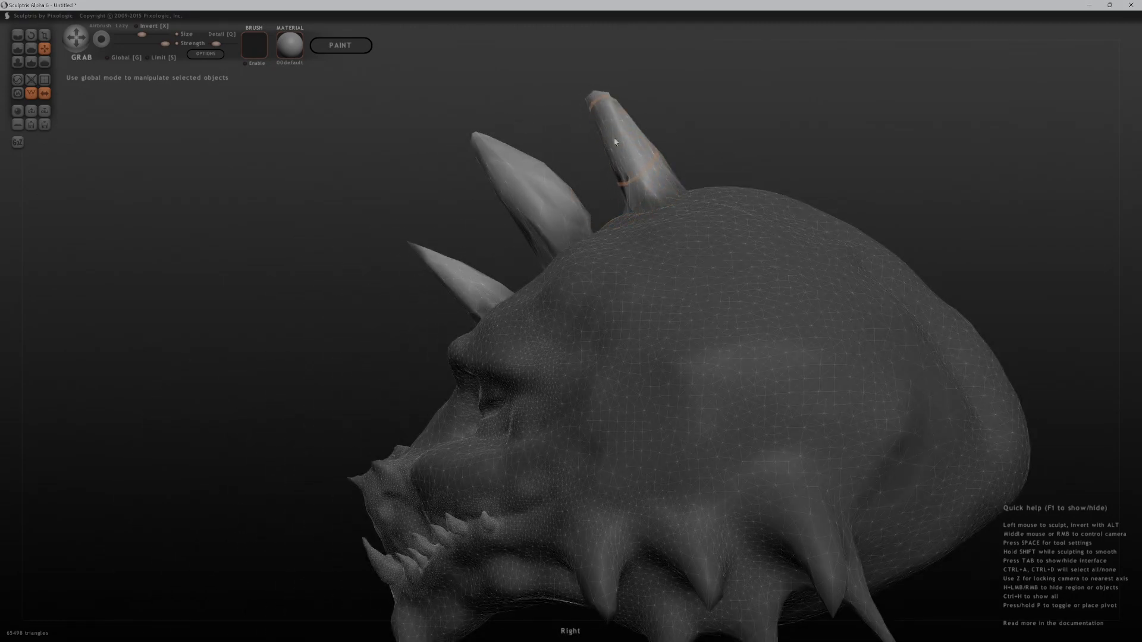
mouse_move(600, 106)
mouse_down()
mouse_move(615, 127)
mouse_move(580, 70)
mouse_up()
drag(473, 133, 448, 99)
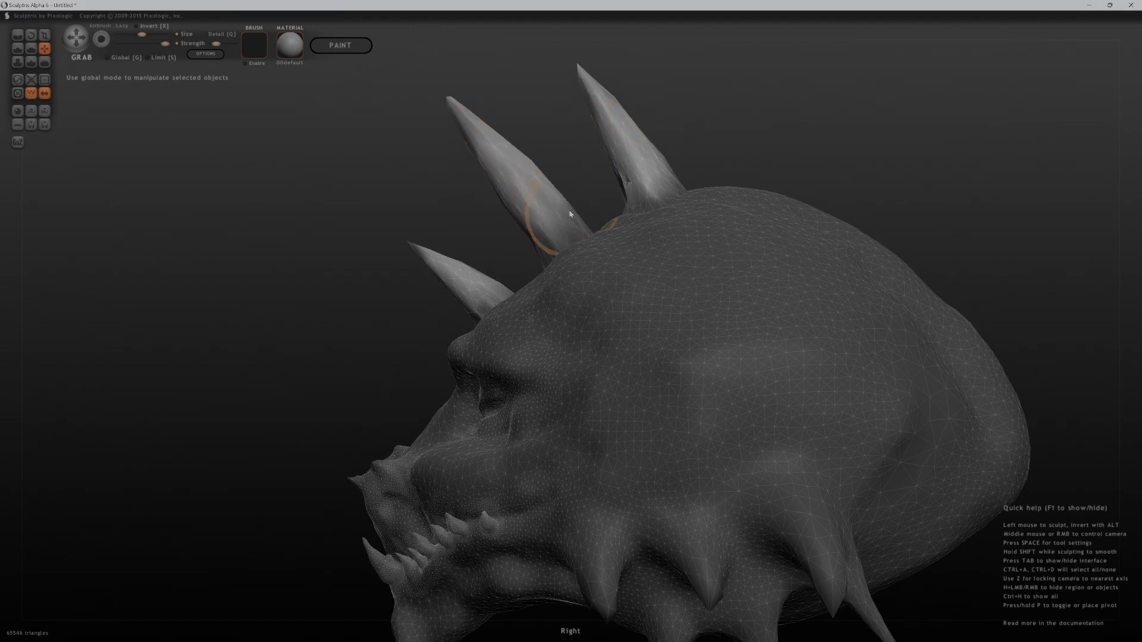
mouse_move(600, 186)
mouse_down()
mouse_move(898, 159)
mouse_move(884, 219)
mouse_move(798, 240)
mouse_up()
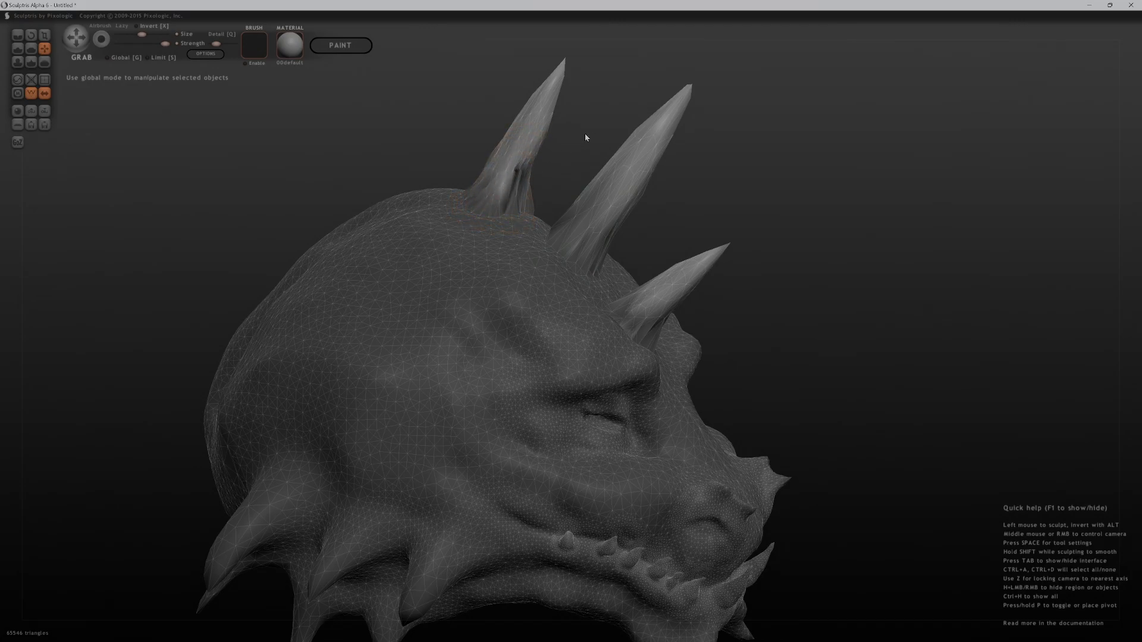
Clear the mask and smooth the bases of the three head horns into the skull from both sides
shift+drag(517, 175, 512, 191)
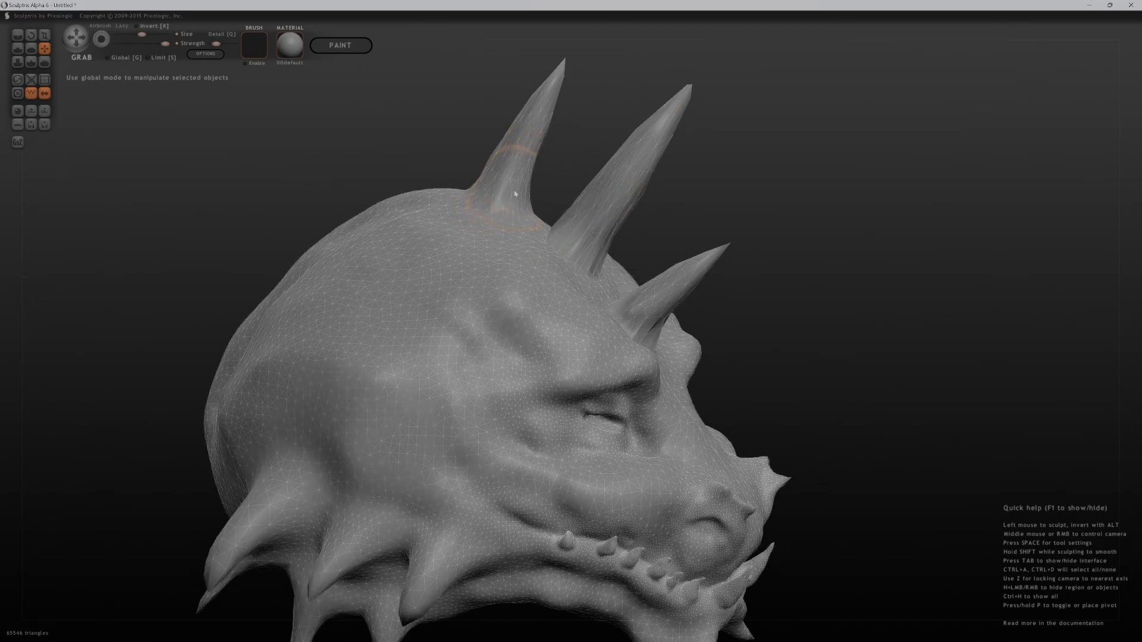
mouse_move(777, 178)
mouse_down()
mouse_move(795, 214)
mouse_move(737, 239)
mouse_up()
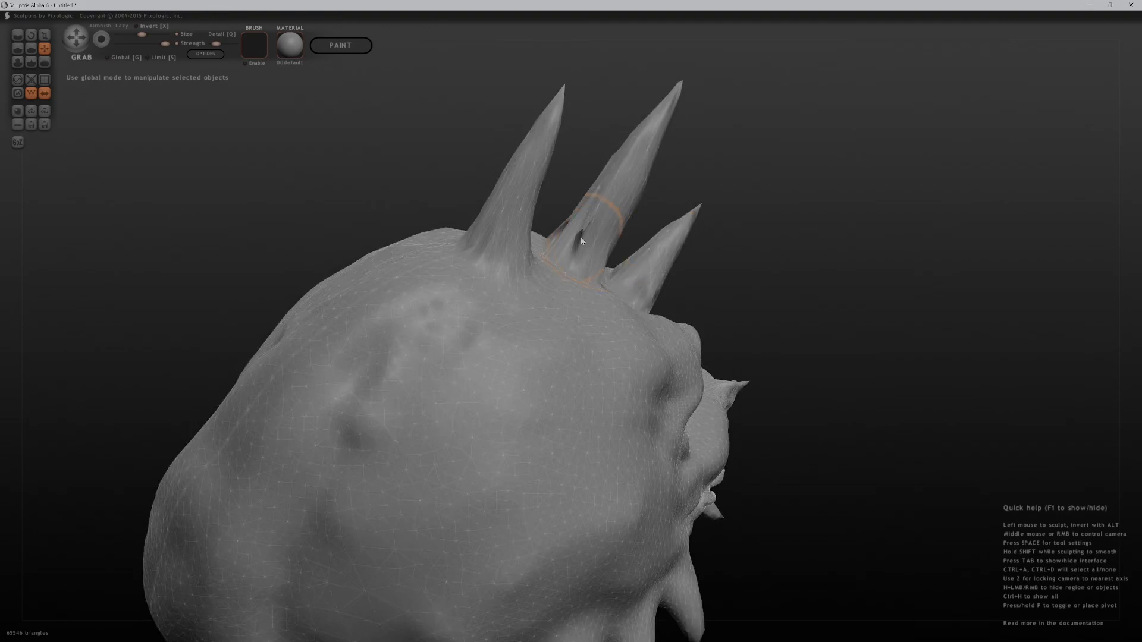
drag(568, 246, 661, 327)
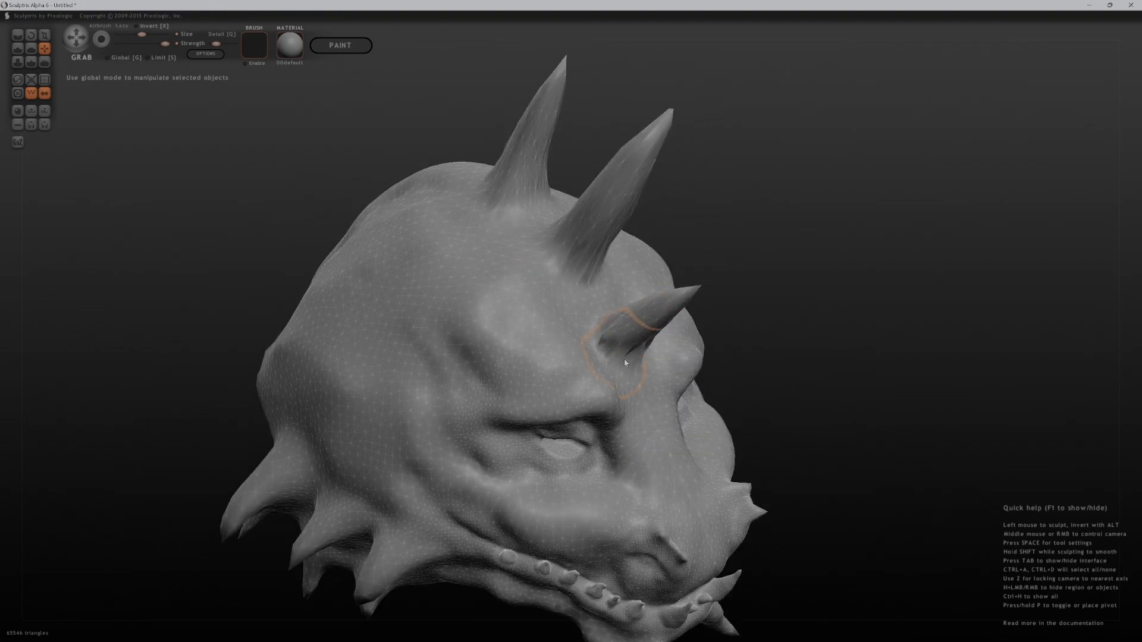
drag(854, 300, 560, 275)
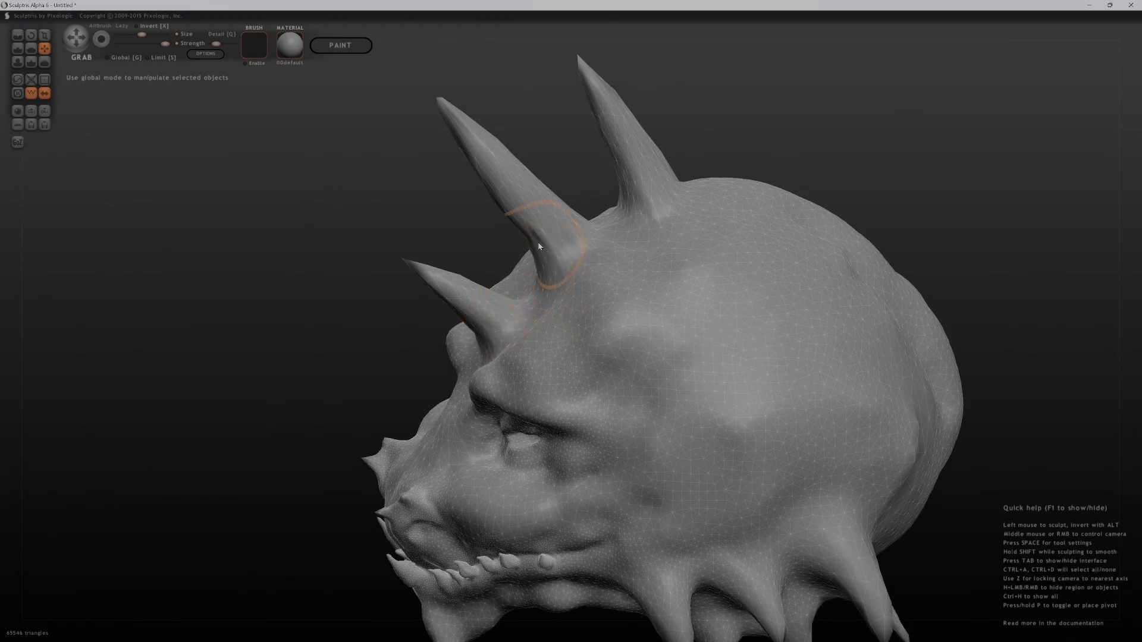
drag(887, 235, 801, 324)
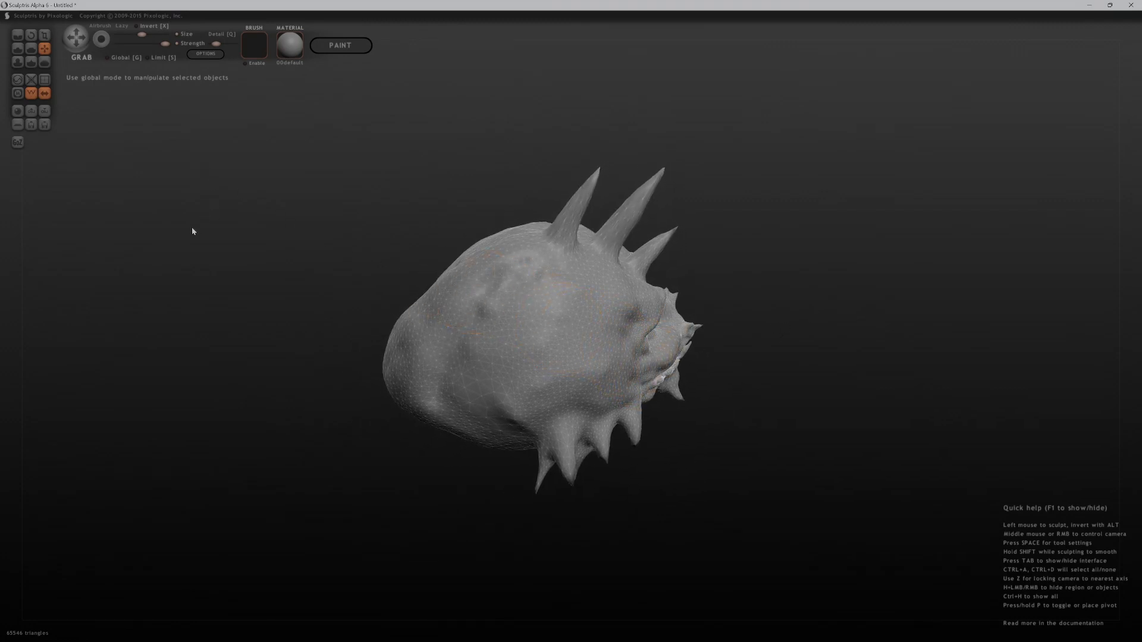
Switch to the Draw brush, raise its detail, and mask the first oval spots on the back of the skull
key(shift)
click(18, 48)
drag(218, 44, 223, 44)
mouse_move(807, 322)
mouse_down()
mouse_move(818, 298)
mouse_move(542, 359)
mouse_up()
mouse_move(747, 379)
mouse_down()
mouse_move(869, 381)
mouse_move(810, 387)
mouse_up()
key(m)
mouse_move(555, 448)
mouse_down()
mouse_move(558, 429)
mouse_move(544, 461)
mouse_move(549, 450)
mouse_up()
ctrl+drag(560, 362, 560, 374)
mouse_move(566, 326)
ctrl+mouse_down()
mouse_move(553, 301)
mouse_move(569, 301)
ctrl+mouse_up()
Mask further rows of oval spots across the side and back of the skull, including a larger patch at the temple
mouse_move(751, 237)
mouse_down()
mouse_move(560, 307)
mouse_move(574, 294)
mouse_up()
mouse_move(561, 344)
ctrl+mouse_down()
mouse_move(550, 355)
mouse_move(553, 342)
ctrl+mouse_up()
ctrl+drag(506, 405, 514, 415)
mouse_move(514, 415)
right_down()
mouse_move(499, 477)
mouse_move(484, 383)
right_up()
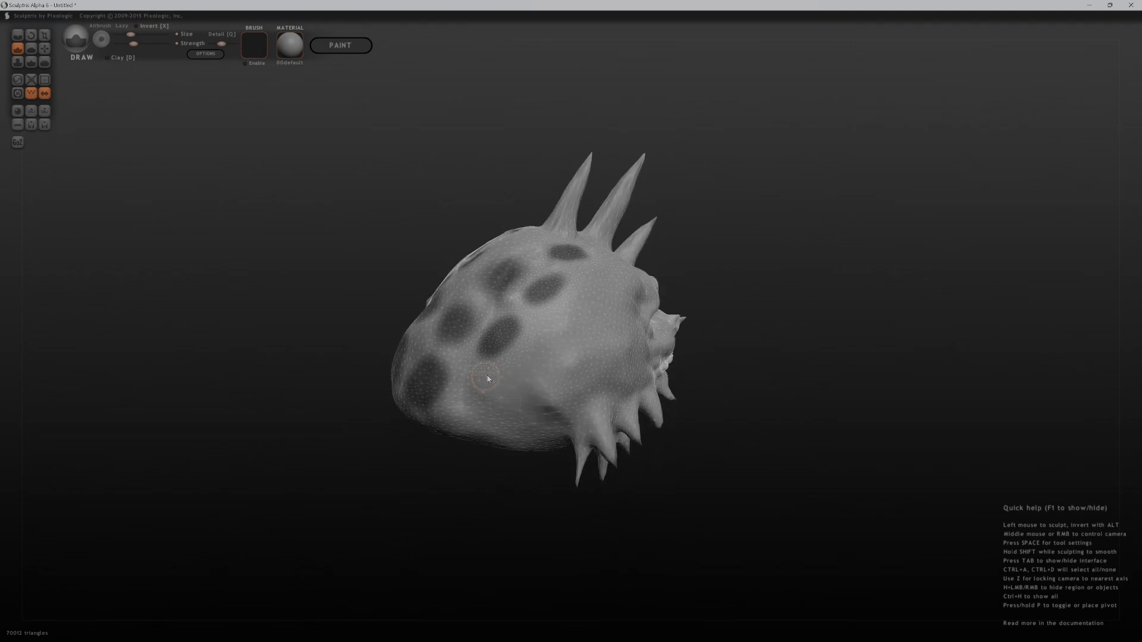
ctrl+drag(469, 391, 473, 402)
right_drag(516, 497, 474, 469)
ctrl+drag(463, 378, 463, 391)
mouse_move(464, 349)
ctrl+mouse_down()
mouse_move(481, 306)
mouse_move(551, 269)
mouse_move(571, 275)
mouse_move(560, 266)
ctrl+mouse_up()
middle_drag(768, 218, 773, 236)
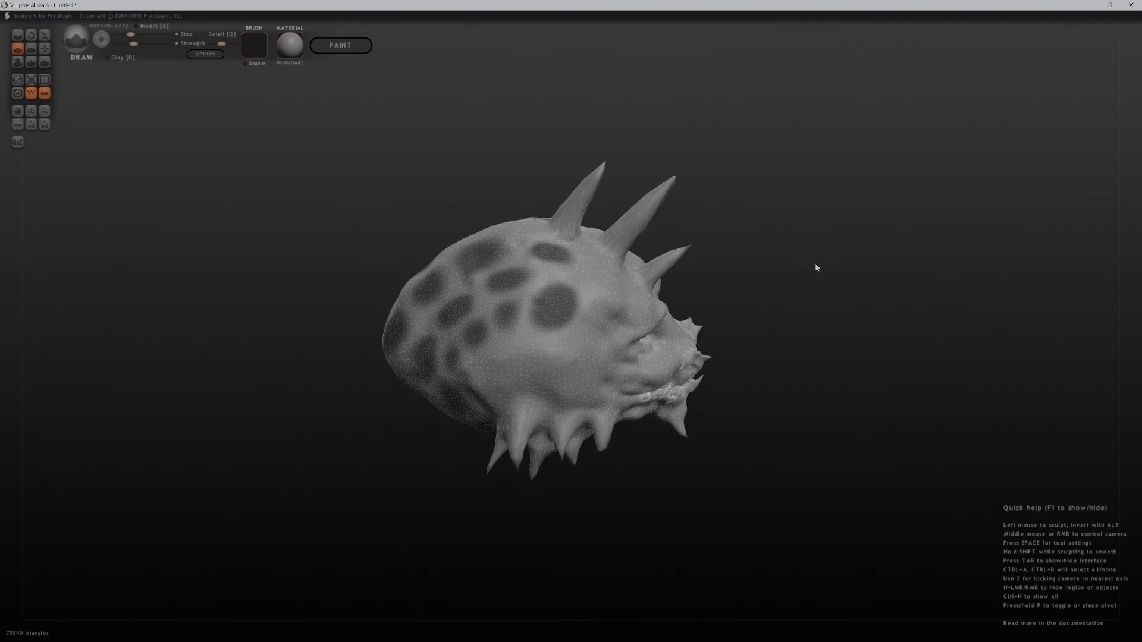
Divide the large temple mask with thin unmasked strips and extend it forward into separate angular patches
scroll(816, 267, up, 5)
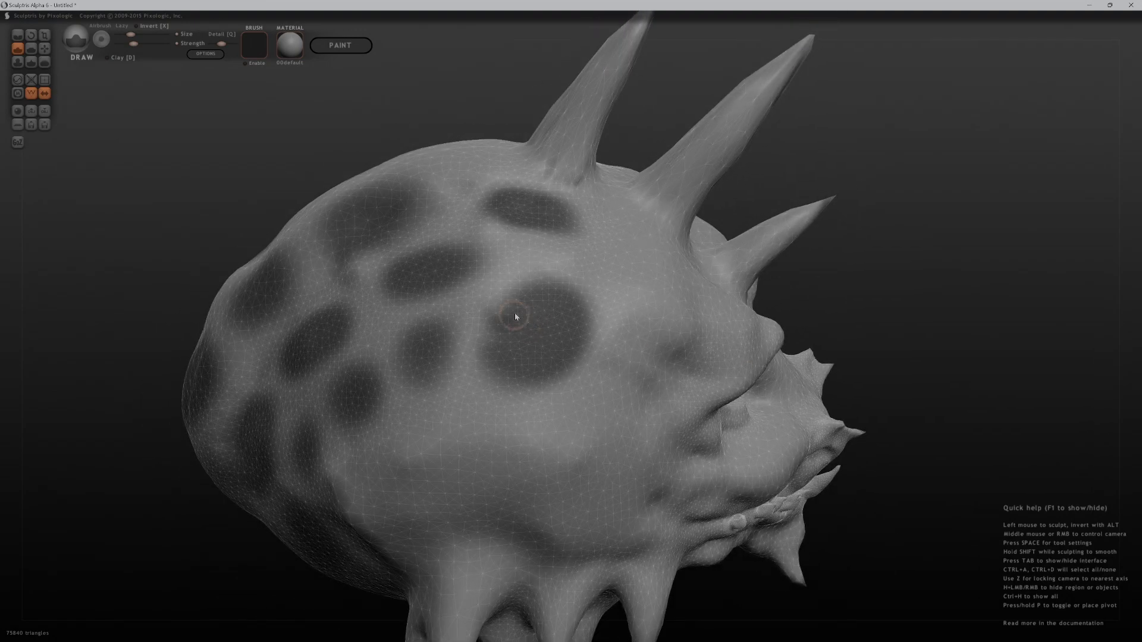
drag(492, 285, 580, 352)
mouse_move(494, 290)
ctrl+mouse_down()
mouse_move(499, 304)
mouse_move(601, 315)
mouse_move(583, 322)
mouse_move(530, 301)
mouse_move(517, 324)
mouse_move(580, 320)
mouse_move(555, 351)
mouse_move(482, 324)
mouse_move(583, 372)
mouse_move(491, 320)
mouse_move(575, 366)
mouse_move(504, 324)
mouse_move(571, 336)
mouse_move(576, 321)
mouse_move(606, 321)
mouse_move(534, 318)
ctrl+mouse_up()
mouse_move(563, 278)
ctrl+alt+mouse_down()
mouse_move(595, 307)
mouse_move(564, 283)
mouse_move(635, 277)
mouse_move(612, 308)
mouse_move(592, 273)
mouse_move(586, 285)
mouse_move(620, 288)
ctrl+alt+mouse_up()
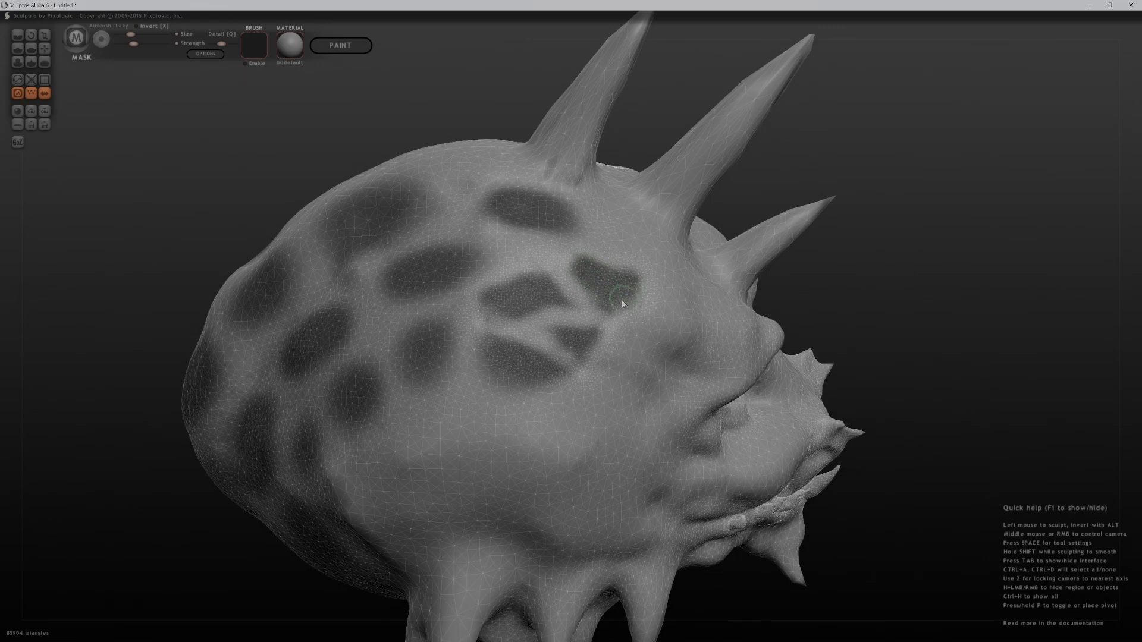
Refine the outlines of the masked patches behind the temple into crisper, more angular scale shapes
drag(893, 248, 832, 276)
mouse_move(560, 278)
ctrl+mouse_down()
mouse_move(573, 287)
mouse_move(562, 280)
ctrl+mouse_up()
drag(928, 298, 1045, 230)
ctrl+drag(458, 304, 441, 321)
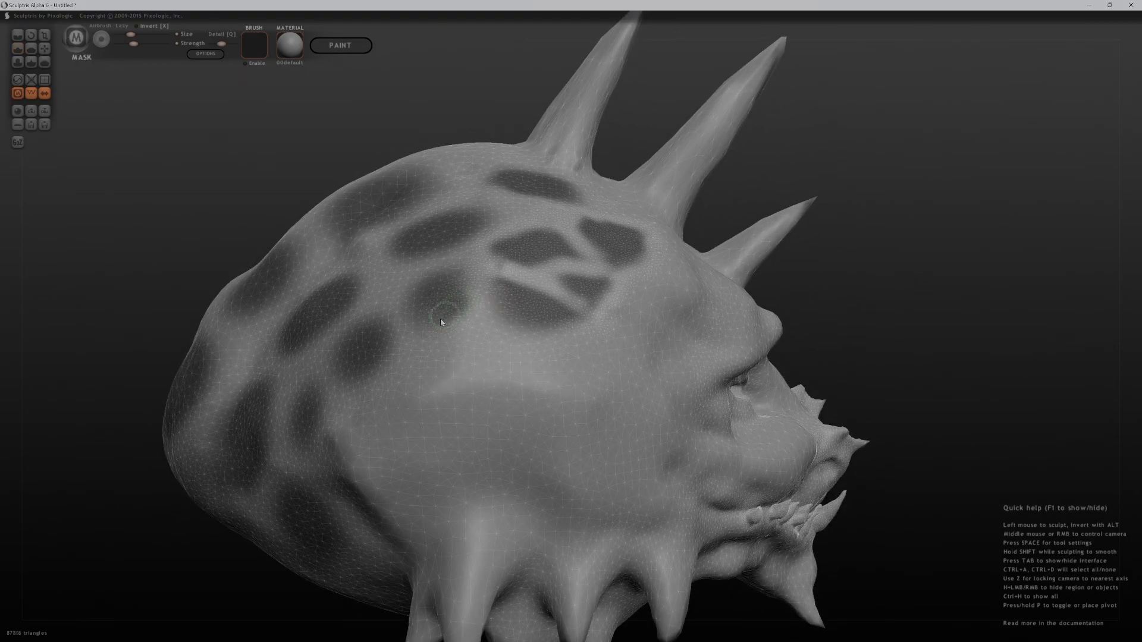
mouse_move(458, 276)
ctrl+mouse_down()
mouse_move(409, 298)
mouse_move(444, 315)
ctrl+mouse_up()
ctrl+drag(410, 258, 438, 241)
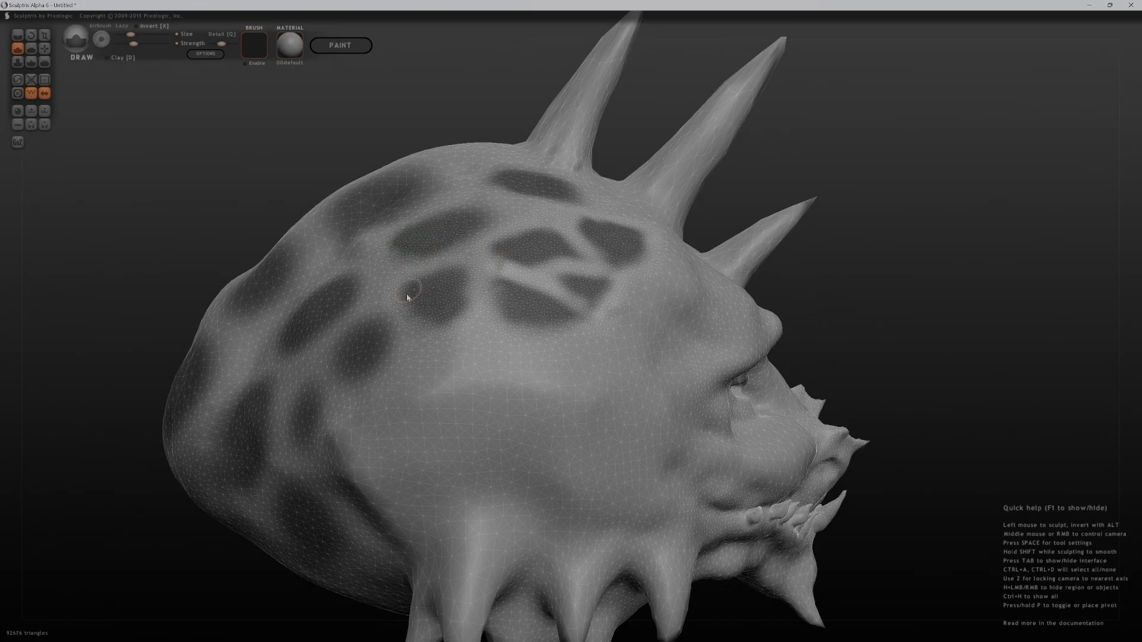
Mask a row of small scale spots along both brow ridges and down past the inner eye corners
drag(937, 258, 818, 260)
drag(966, 326, 850, 287)
mouse_move(626, 310)
mouse_down()
mouse_move(628, 293)
mouse_move(627, 305)
mouse_move(559, 295)
mouse_move(493, 322)
mouse_up()
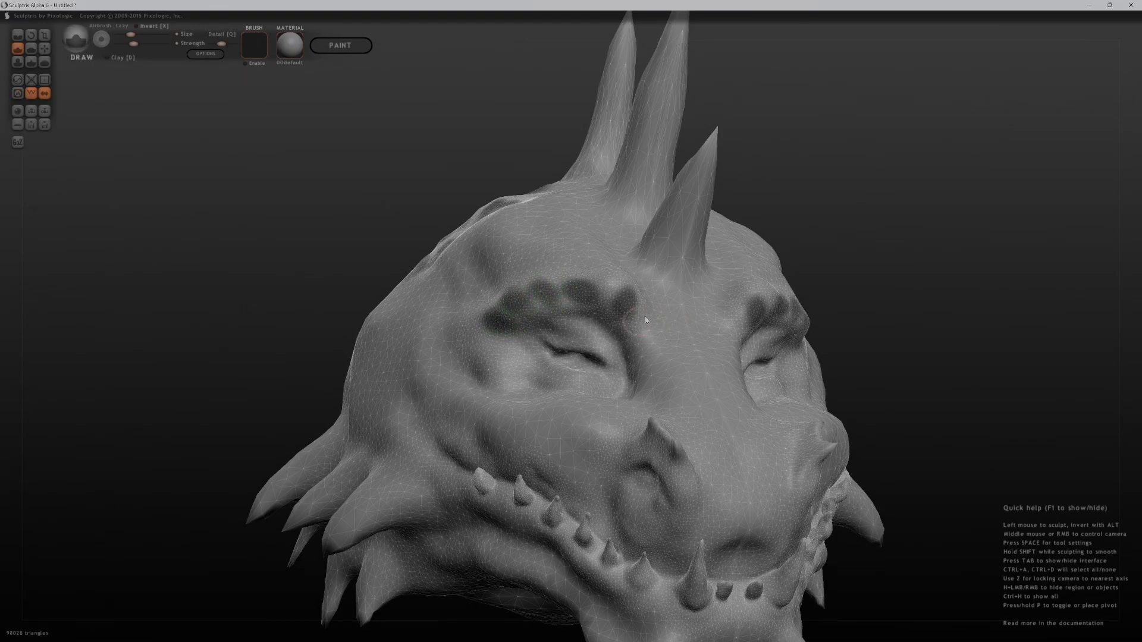
mouse_move(638, 335)
ctrl+mouse_down()
mouse_move(643, 326)
mouse_move(652, 385)
ctrl+mouse_up()
ctrl+drag(884, 360, 916, 367)
key(ctrl+z)
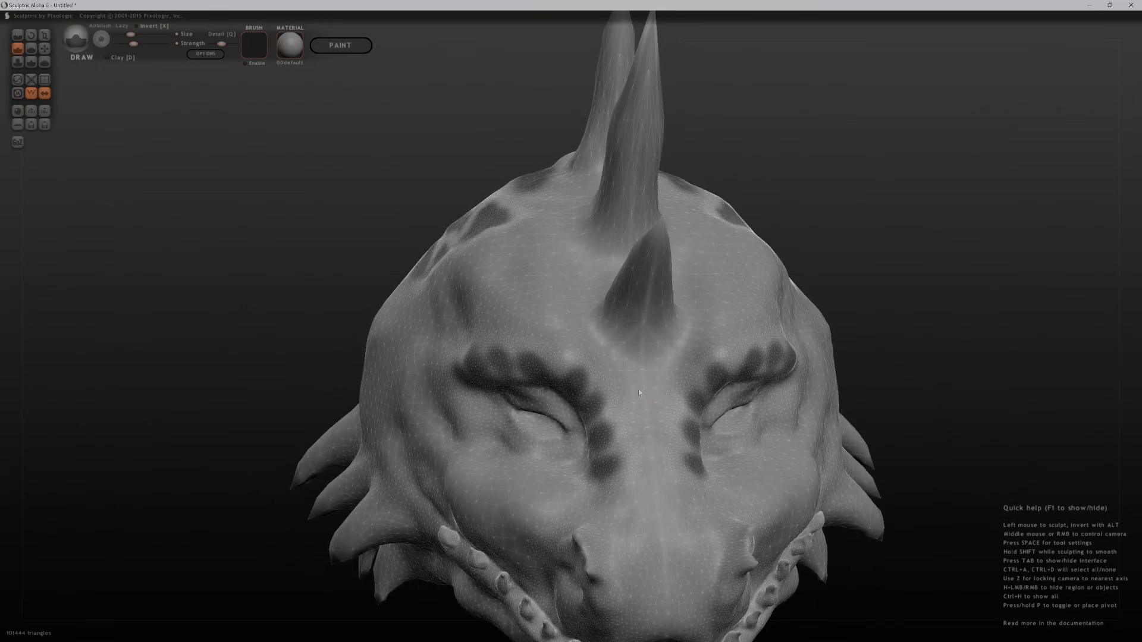
Mask three scale patches down the centreline from between the brows to the bridge of the nose
mouse_move(637, 395)
ctrl+mouse_down()
mouse_move(654, 387)
mouse_move(626, 396)
mouse_move(649, 398)
mouse_move(640, 372)
ctrl+mouse_up()
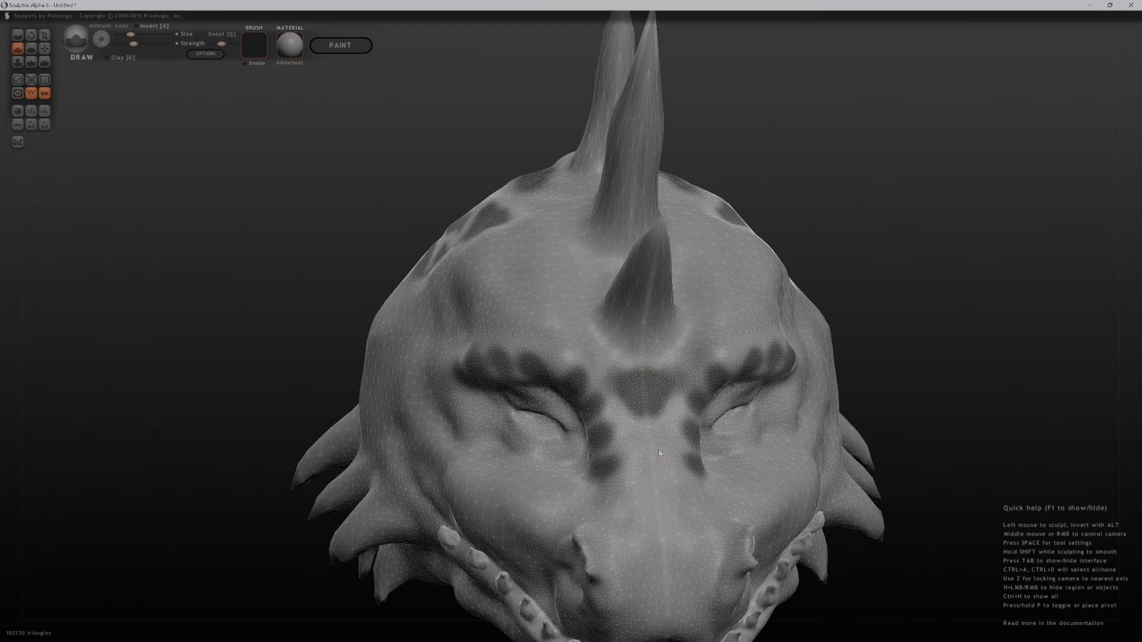
ctrl+drag(640, 444, 650, 449)
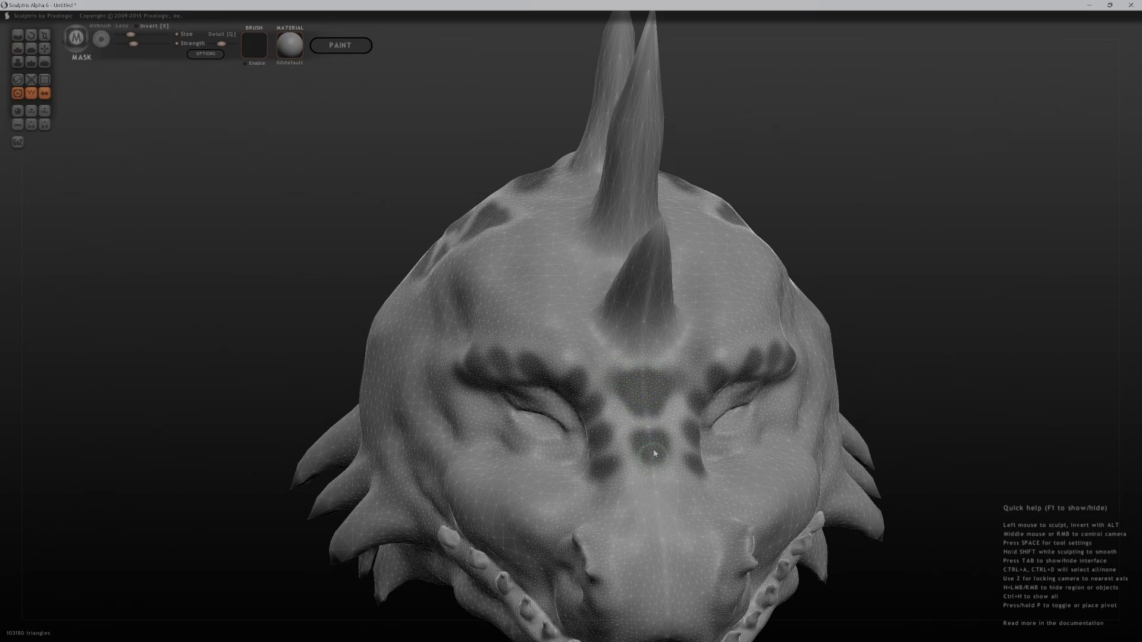
mouse_move(644, 496)
ctrl+mouse_down()
mouse_move(651, 508)
mouse_move(678, 488)
mouse_move(681, 506)
mouse_move(637, 503)
ctrl+mouse_up()
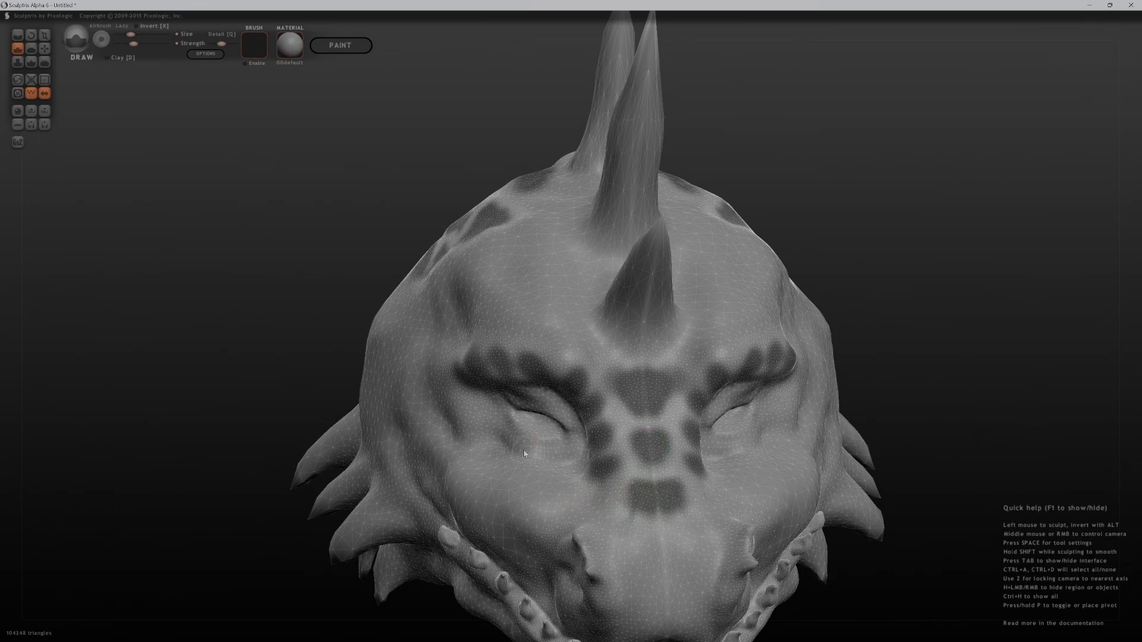
Mask small scale spots around both outer eye corners and continue them beneath the eyes
mouse_move(473, 405)
ctrl+mouse_down()
mouse_move(468, 412)
mouse_move(481, 412)
mouse_move(465, 406)
mouse_move(491, 427)
mouse_move(474, 431)
mouse_move(511, 463)
ctrl+mouse_up()
mouse_move(601, 416)
middle_down()
mouse_move(882, 319)
mouse_move(730, 479)
middle_up()
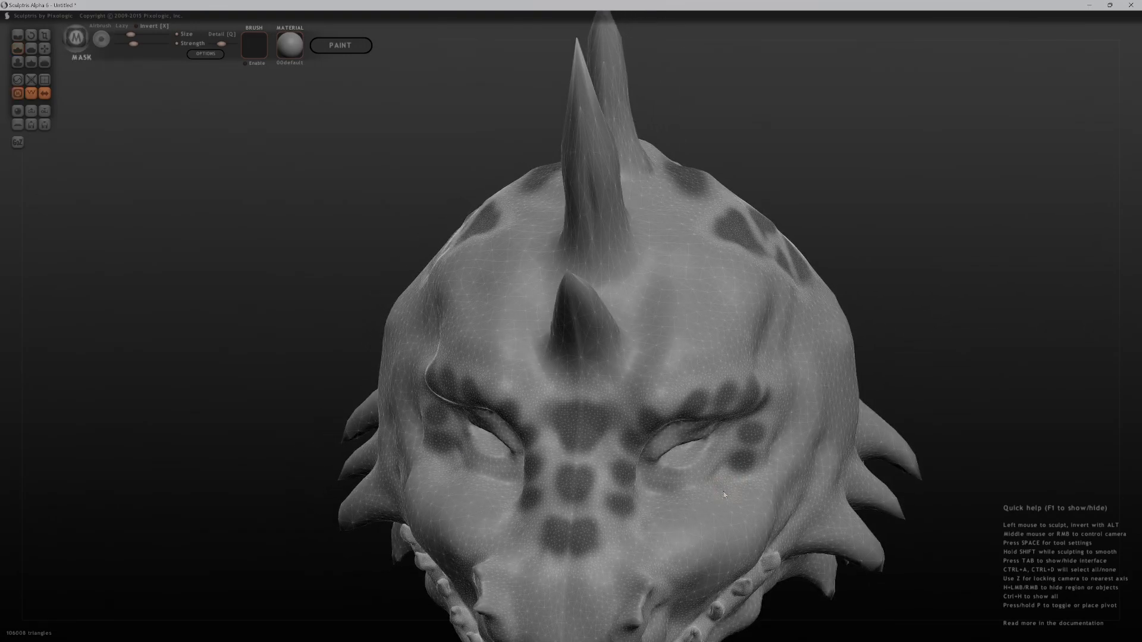
ctrl+drag(724, 496, 722, 479)
middle_drag(955, 369, 651, 449)
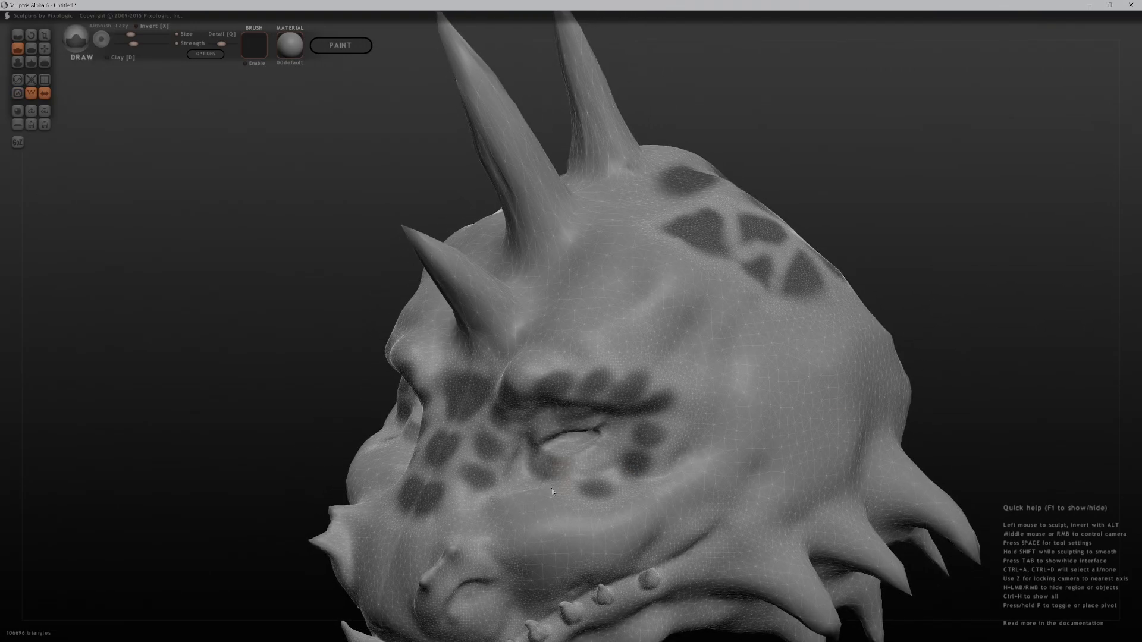
drag(558, 487, 505, 512)
mouse_move(462, 484)
middle_down()
mouse_move(287, 426)
mouse_move(616, 558)
middle_up()
drag(592, 564, 657, 548)
Mask angular scale patches across the crown beside the horns, over the forehead and down the back of the skull
mouse_move(727, 522)
middle_down()
mouse_move(982, 248)
mouse_move(962, 296)
middle_up()
mouse_move(1027, 230)
middle_down()
mouse_move(1061, 238)
mouse_move(1047, 234)
middle_up()
mouse_move(576, 202)
ctrl+mouse_down()
mouse_move(583, 226)
mouse_move(571, 211)
mouse_move(633, 205)
mouse_move(624, 211)
ctrl+mouse_up()
mouse_move(586, 128)
ctrl+mouse_down()
mouse_move(580, 137)
mouse_move(666, 134)
mouse_move(644, 146)
mouse_move(646, 125)
mouse_move(640, 148)
ctrl+mouse_up()
mouse_move(959, 217)
mouse_down()
mouse_move(690, 245)
mouse_move(678, 196)
mouse_move(683, 229)
mouse_move(535, 219)
mouse_move(562, 200)
mouse_move(538, 216)
mouse_move(558, 211)
mouse_up()
mouse_move(563, 284)
ctrl+mouse_down()
mouse_move(623, 234)
mouse_move(586, 309)
mouse_move(610, 246)
mouse_move(595, 249)
mouse_move(643, 281)
mouse_move(580, 289)
mouse_move(625, 249)
mouse_move(612, 317)
mouse_move(565, 309)
mouse_move(581, 275)
mouse_move(505, 334)
mouse_move(542, 301)
mouse_move(513, 319)
mouse_move(504, 349)
mouse_move(490, 338)
mouse_move(497, 331)
ctrl+mouse_up()
drag(530, 530, 586, 524)
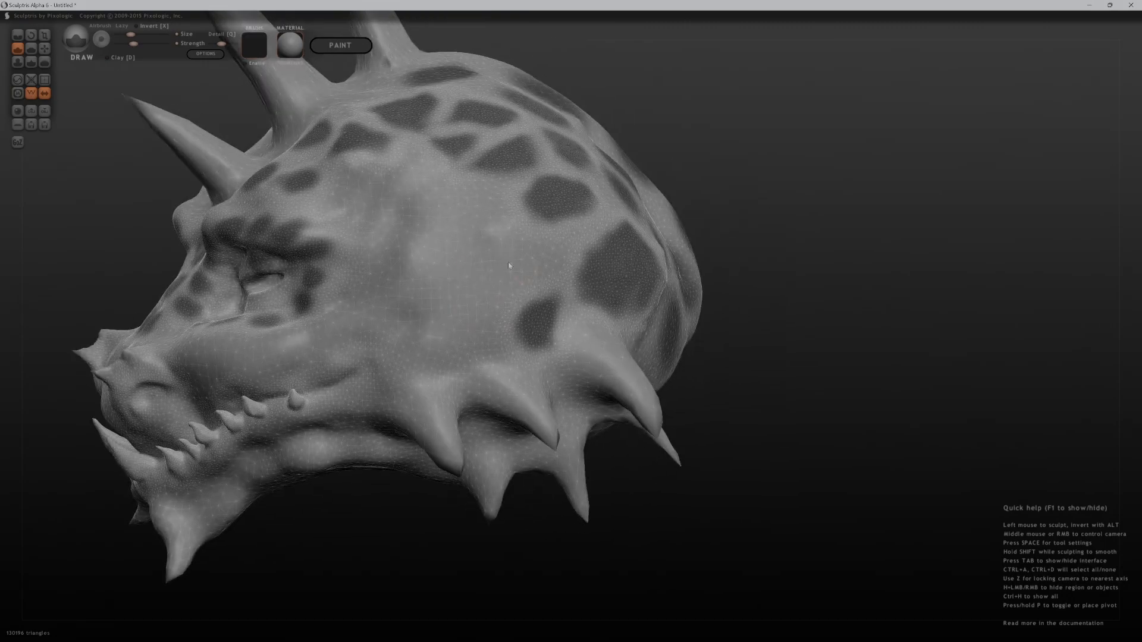
Mask scale patches across the side of the skull, from above the jaw spikes up to the temple
mouse_move(458, 335)
ctrl+mouse_down()
mouse_move(475, 306)
mouse_move(489, 335)
ctrl+mouse_up()
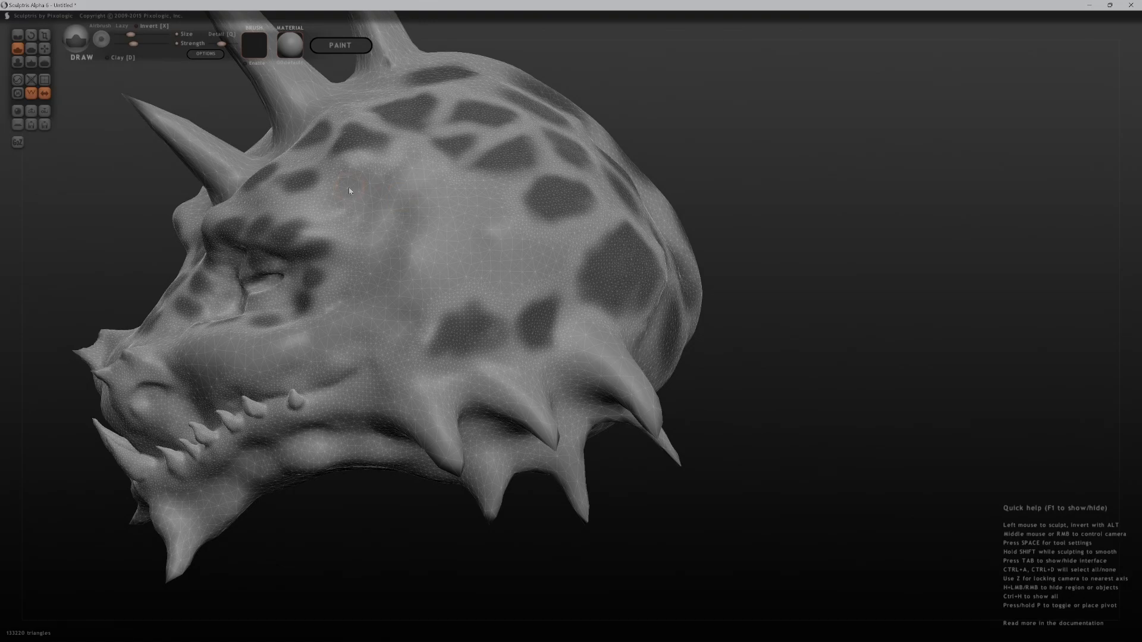
mouse_move(341, 189)
ctrl+mouse_down()
mouse_move(432, 216)
mouse_move(482, 193)
mouse_move(458, 208)
ctrl+mouse_up()
mouse_move(404, 242)
ctrl+mouse_down()
mouse_move(395, 255)
mouse_move(483, 272)
ctrl+mouse_up()
ctrl+drag(519, 238, 522, 267)
Mask a row of scale patches along the cheeks and small spots between the outer brow and temple
mouse_move(505, 254)
right_down()
mouse_move(997, 227)
mouse_move(545, 488)
right_up()
mouse_move(382, 338)
ctrl+mouse_down()
mouse_move(491, 317)
mouse_move(595, 275)
ctrl+mouse_up()
ctrl+drag(543, 222, 543, 225)
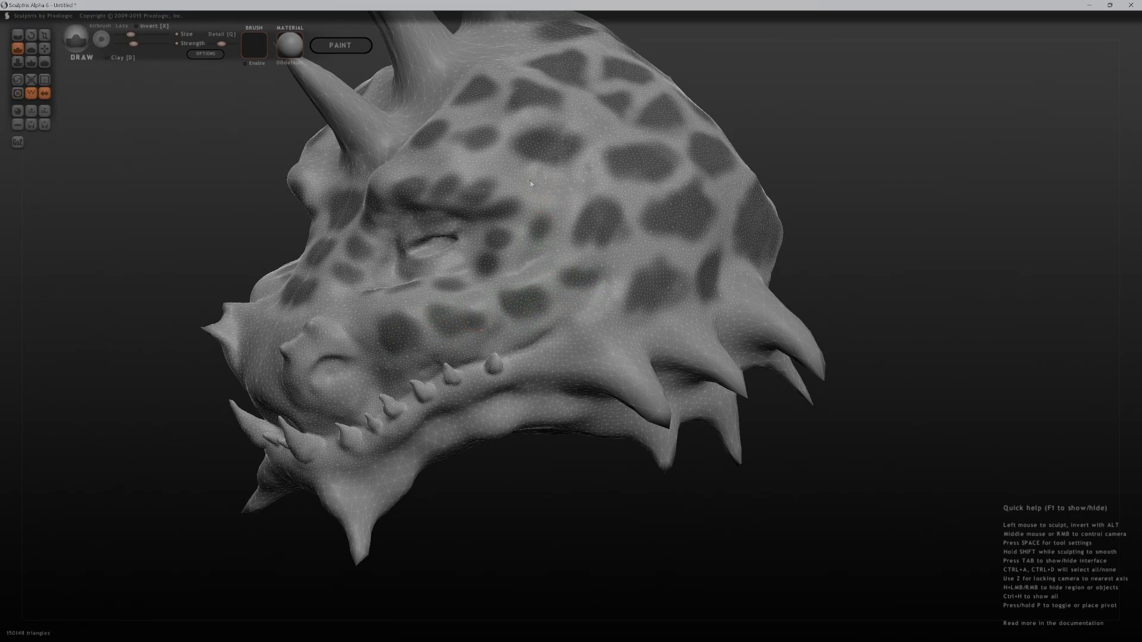
ctrl+drag(565, 180, 552, 189)
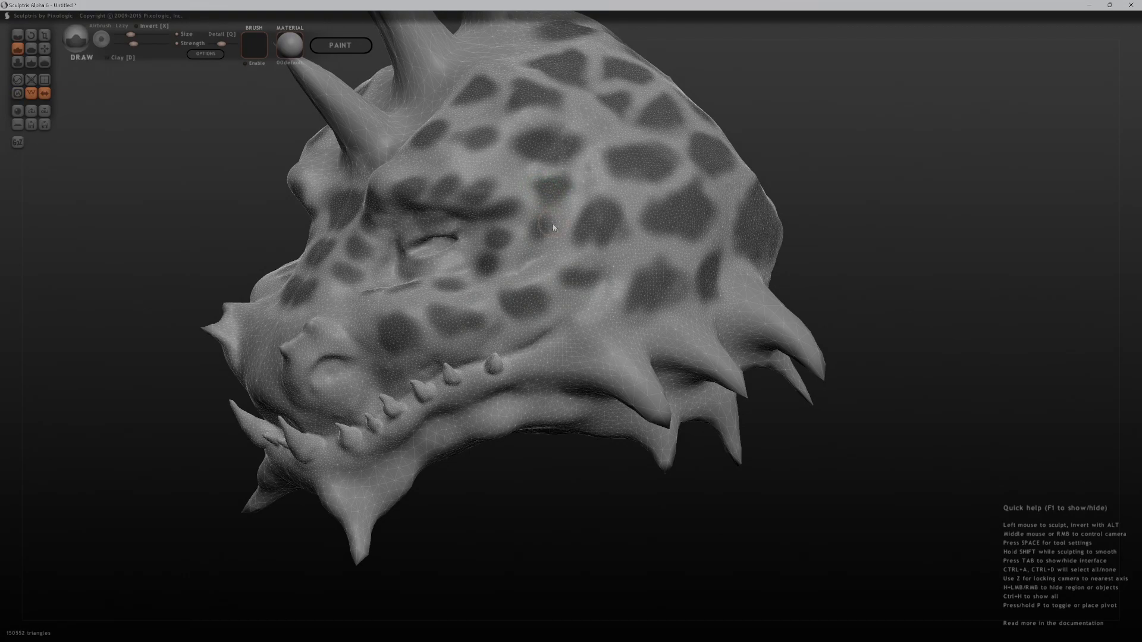
ctrl+click(497, 163)
Mask paired scale patches over the top and front of the snout, with narrow patches along its centreline
ctrl+click(561, 533)
ctrl+click(559, 527)
mouse_move(555, 534)
mouse_down()
mouse_move(556, 507)
mouse_move(664, 514)
mouse_up()
mouse_move(474, 354)
ctrl+mouse_down()
mouse_move(433, 360)
mouse_move(427, 348)
mouse_move(441, 355)
ctrl+mouse_up()
ctrl+drag(380, 324, 433, 318)
mouse_move(455, 384)
ctrl+mouse_down()
mouse_move(448, 366)
mouse_move(443, 411)
mouse_move(463, 418)
mouse_move(449, 416)
ctrl+mouse_up()
mouse_move(480, 367)
ctrl+mouse_down()
mouse_move(483, 380)
mouse_move(477, 344)
ctrl+mouse_up()
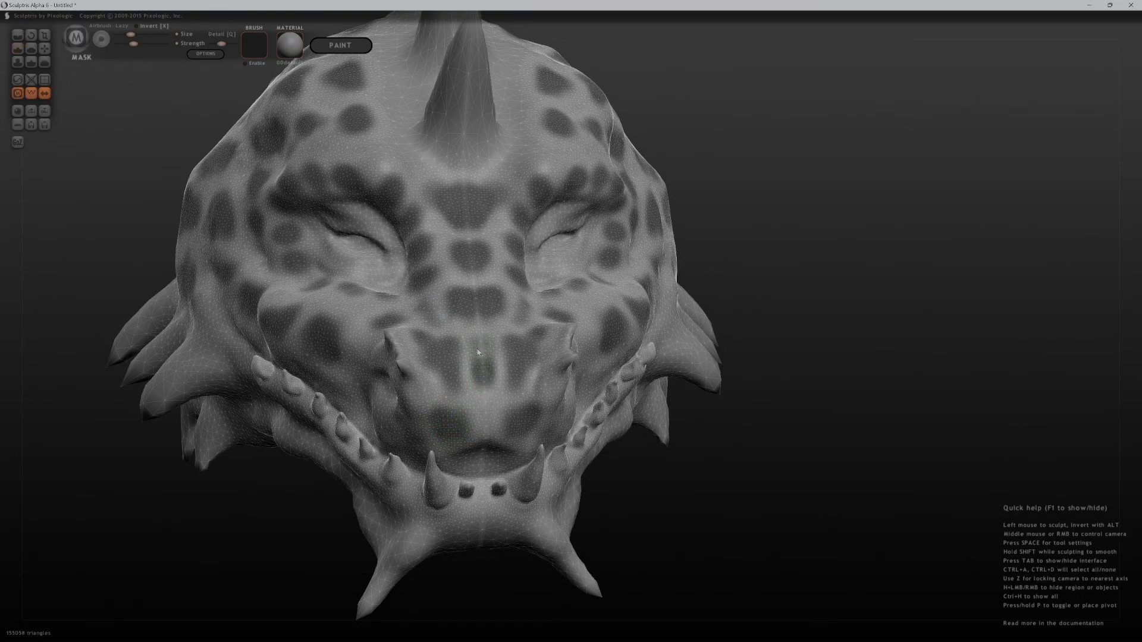
ctrl+drag(487, 422, 487, 415)
Mask a scale patch in front of the jaw spikes and a row of patches along the lower jaw
mouse_move(691, 493)
mouse_down()
mouse_move(696, 444)
mouse_move(806, 394)
mouse_move(1005, 390)
mouse_up()
drag(815, 295, 796, 295)
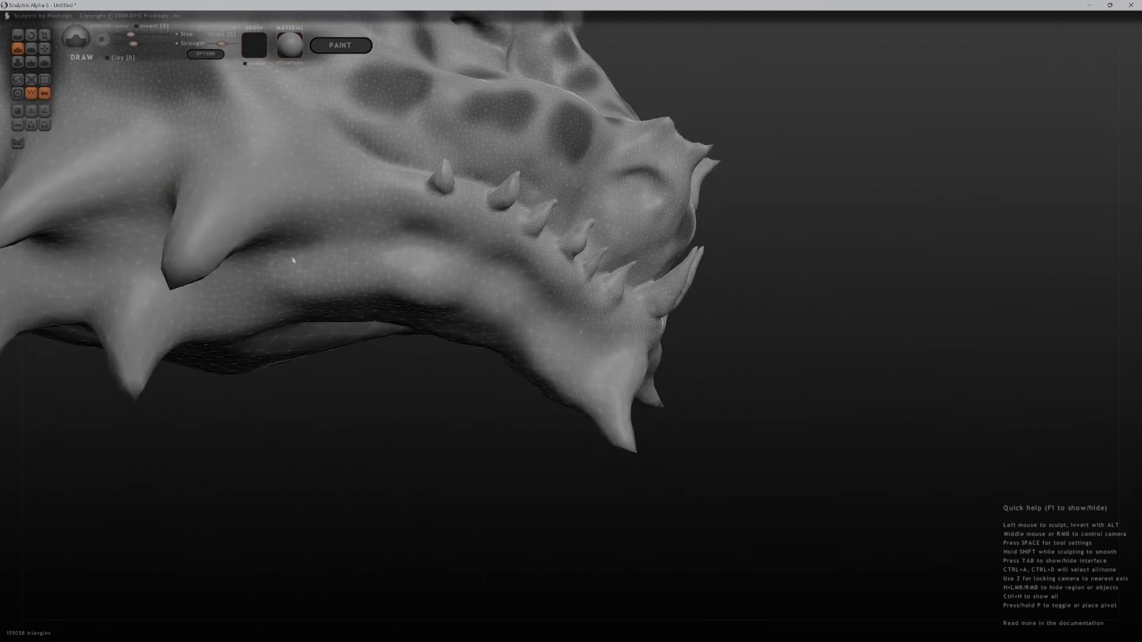
mouse_move(439, 444)
mouse_down()
mouse_move(444, 512)
mouse_move(394, 435)
mouse_move(419, 281)
mouse_move(390, 271)
mouse_up()
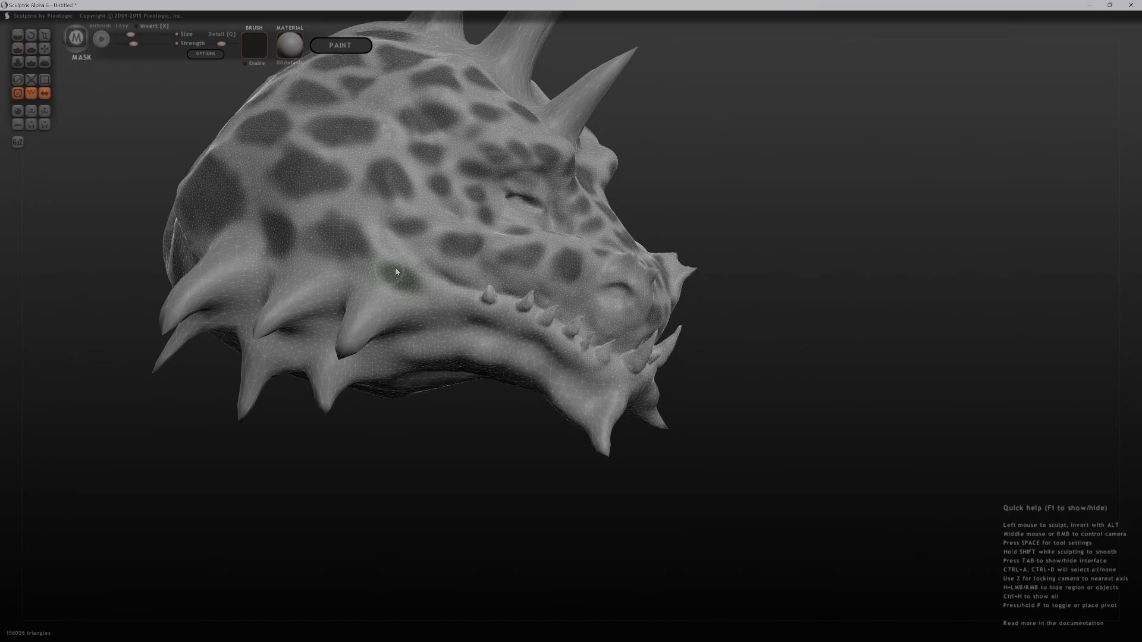
mouse_move(432, 337)
ctrl+mouse_down()
mouse_move(543, 351)
mouse_move(534, 364)
mouse_move(579, 388)
ctrl+mouse_up()
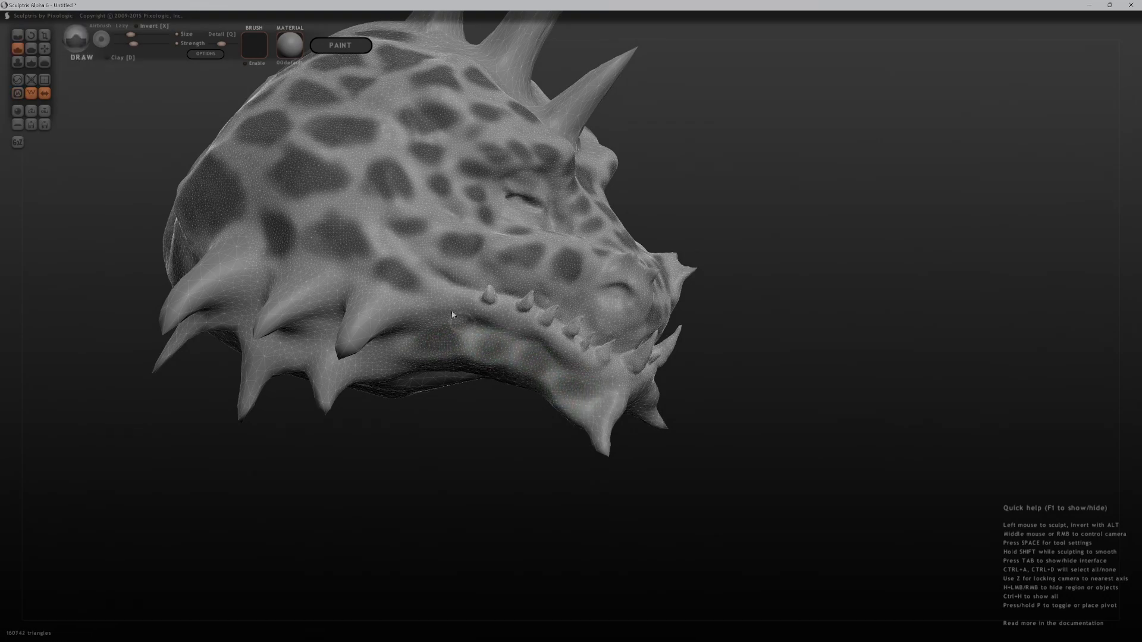
ctrl+drag(450, 298, 443, 308)
Mask small scale spots along the gum line beneath the side teeth
scroll(572, 316, down, 2)
scroll(791, 357, up, 5)
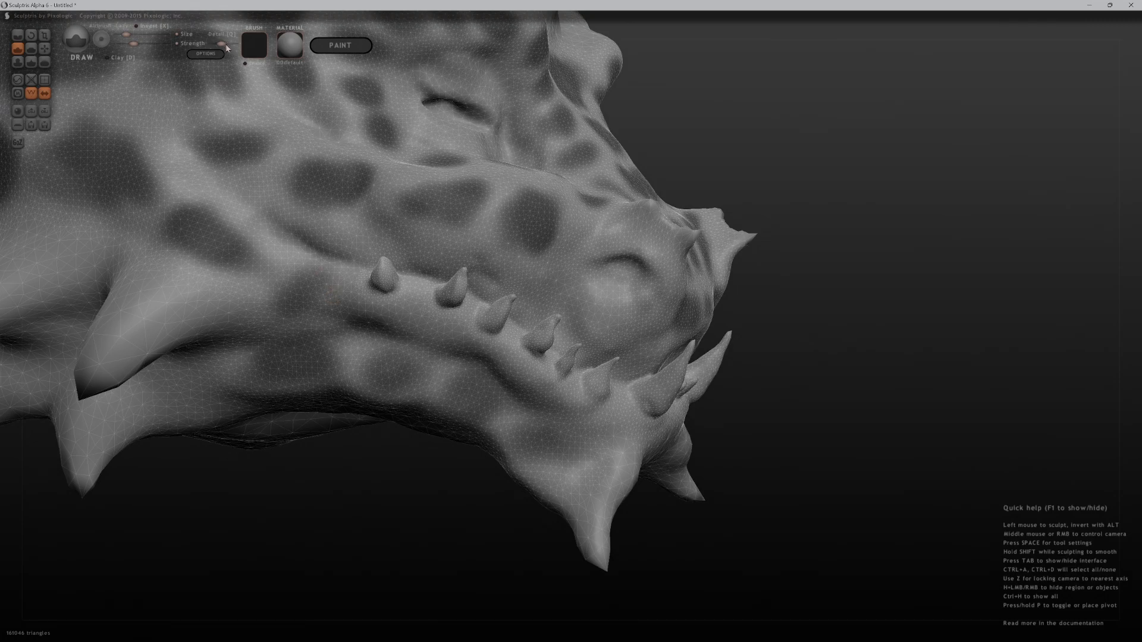
ctrl+click(344, 294)
ctrl+click(409, 317)
ctrl+drag(414, 319, 494, 359)
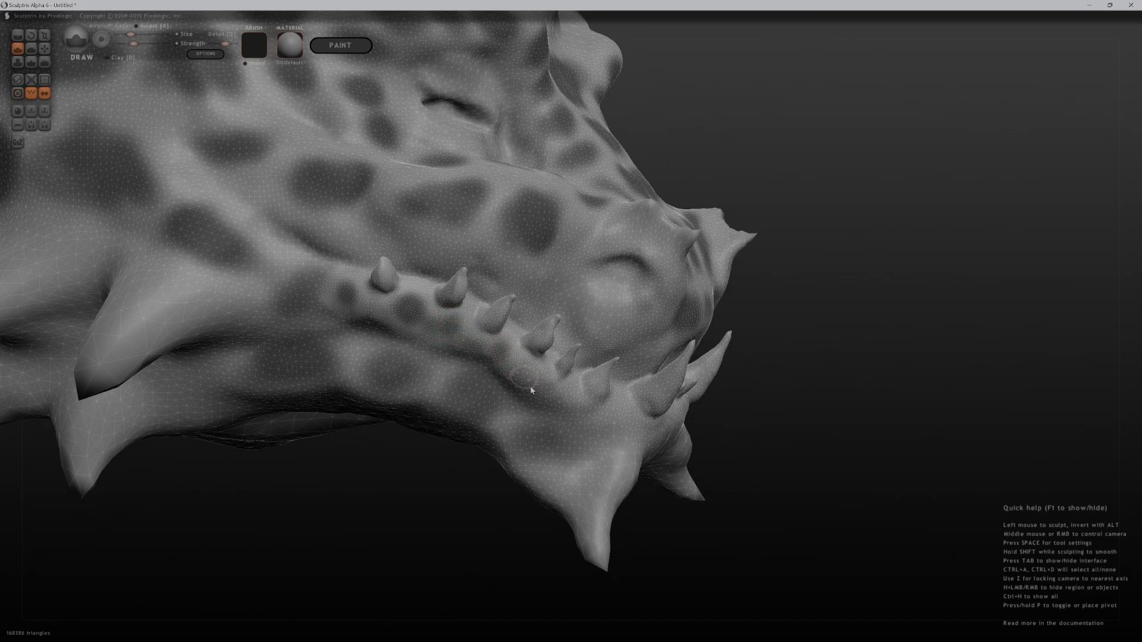
Reshape the front cheek patches into more angular scales and mask a ring of small spots around the nostrils
mouse_move(526, 215)
ctrl+mouse_down()
mouse_move(522, 194)
mouse_move(535, 235)
mouse_move(527, 228)
mouse_move(548, 224)
mouse_move(552, 250)
mouse_move(542, 254)
ctrl+mouse_up()
mouse_move(497, 223)
ctrl+alt+mouse_down()
mouse_move(493, 196)
mouse_move(488, 207)
mouse_move(502, 205)
ctrl+alt+mouse_up()
mouse_move(592, 231)
ctrl+mouse_down()
mouse_move(620, 254)
mouse_move(634, 235)
mouse_move(668, 275)
mouse_move(662, 297)
ctrl+mouse_up()
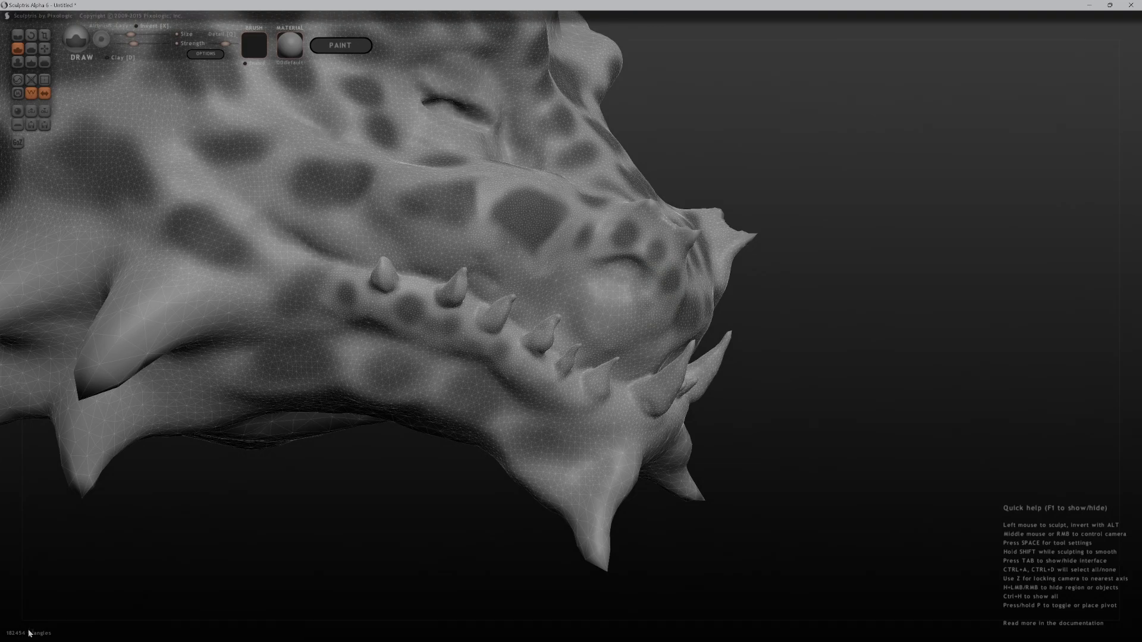
ctrl+drag(646, 316, 630, 308)
drag(560, 277, 571, 281)
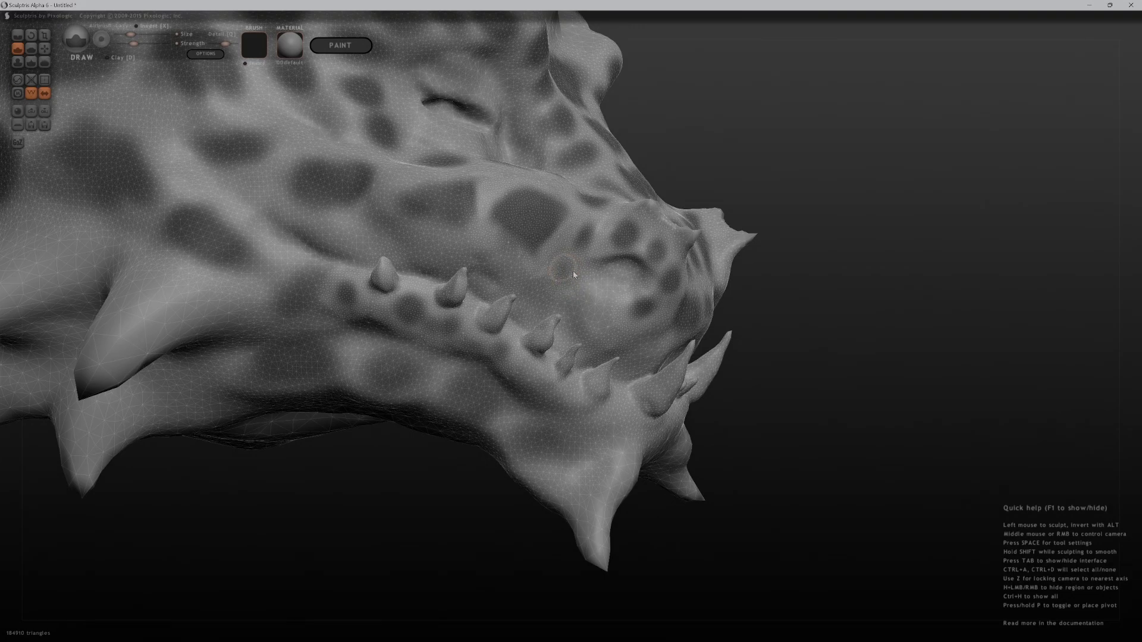
drag(865, 238, 862, 189)
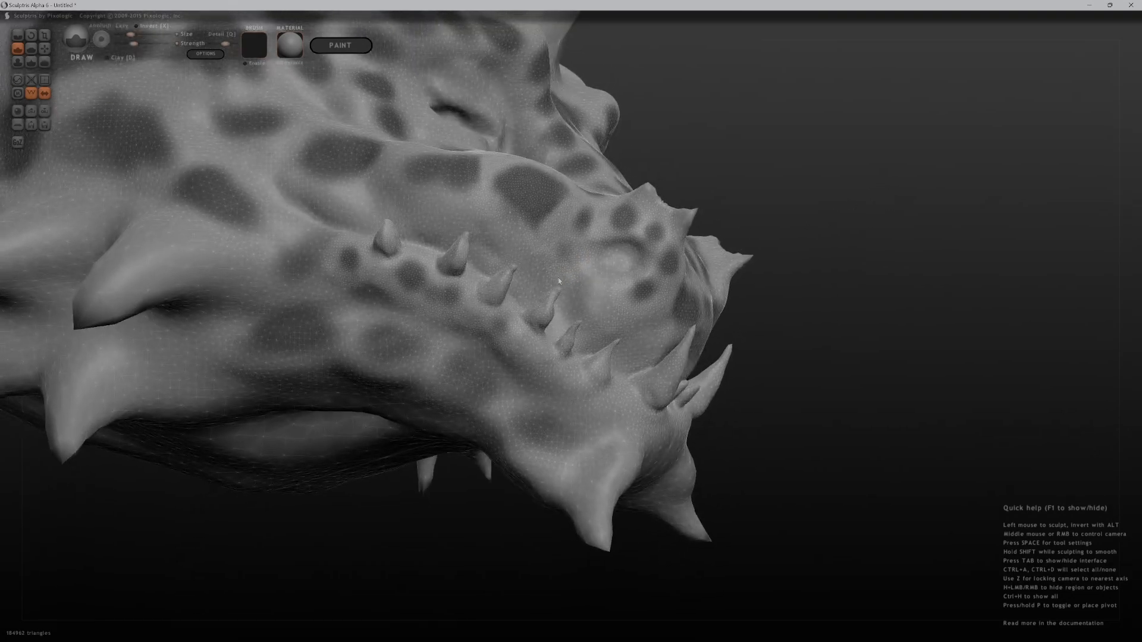
ctrl+drag(560, 259, 577, 280)
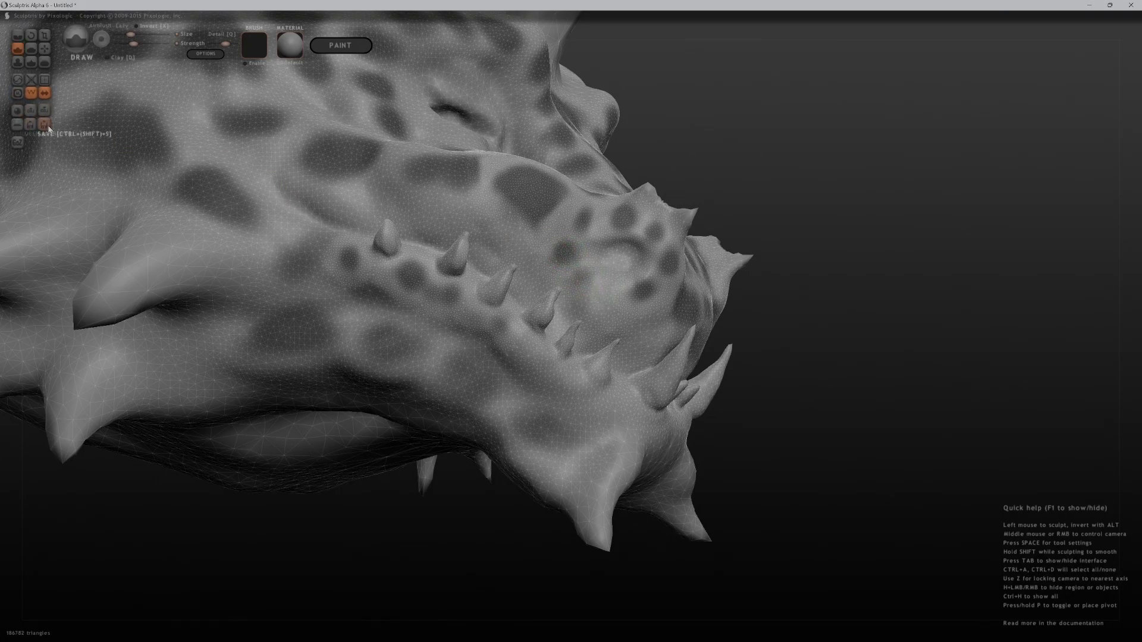
Save the sculpture to the Desktop as dragonkin_head_01
key(ctrl+s)
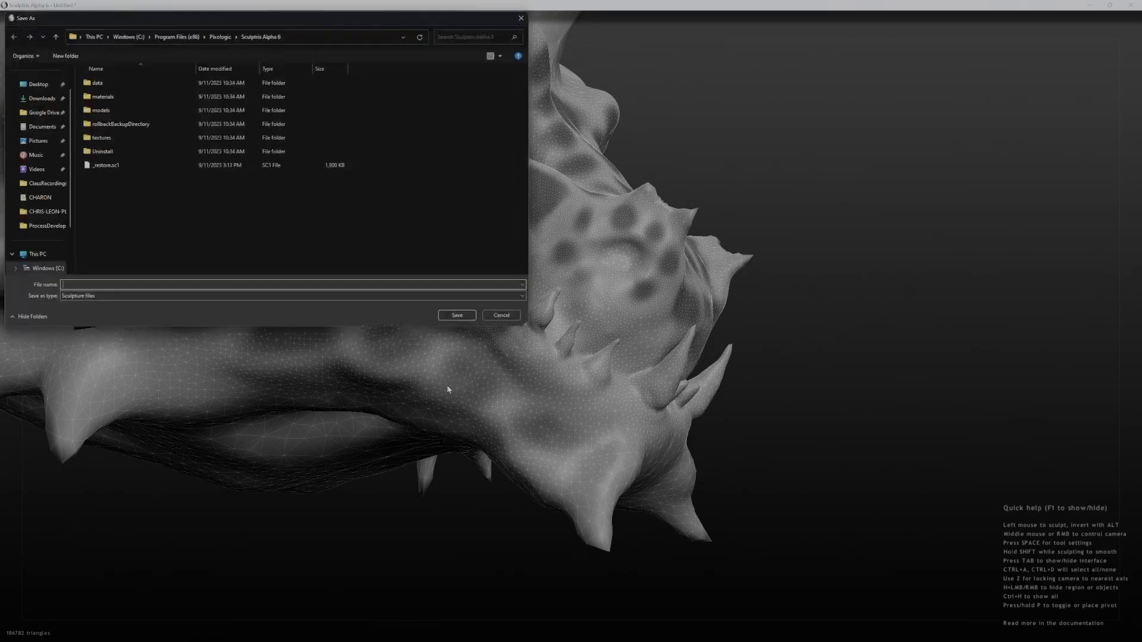
text(drea)
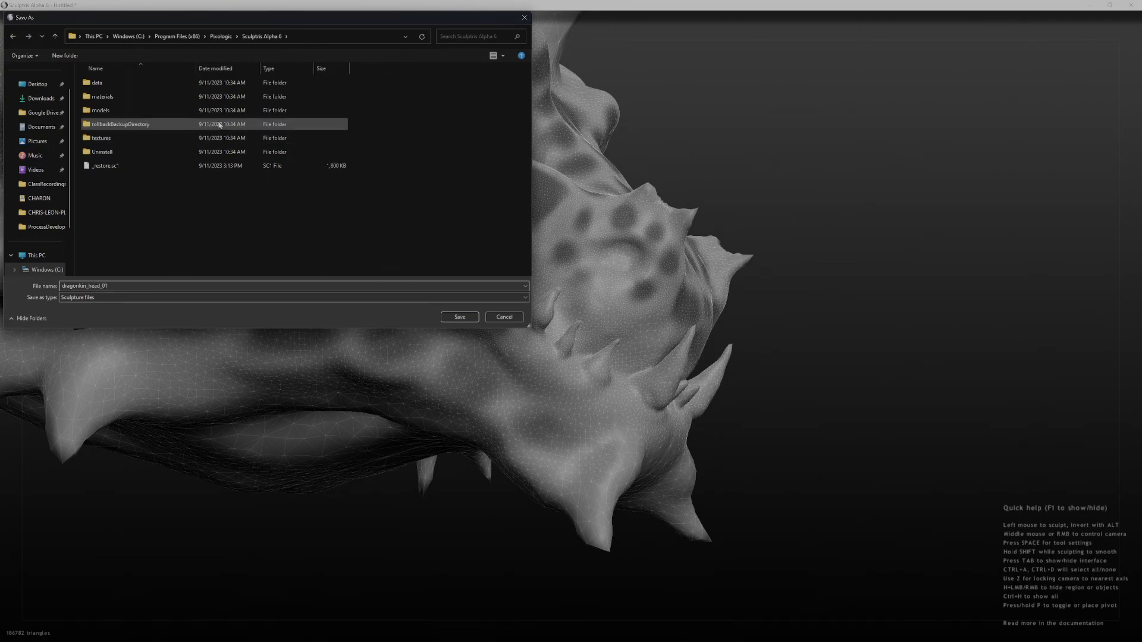
click(38, 85)
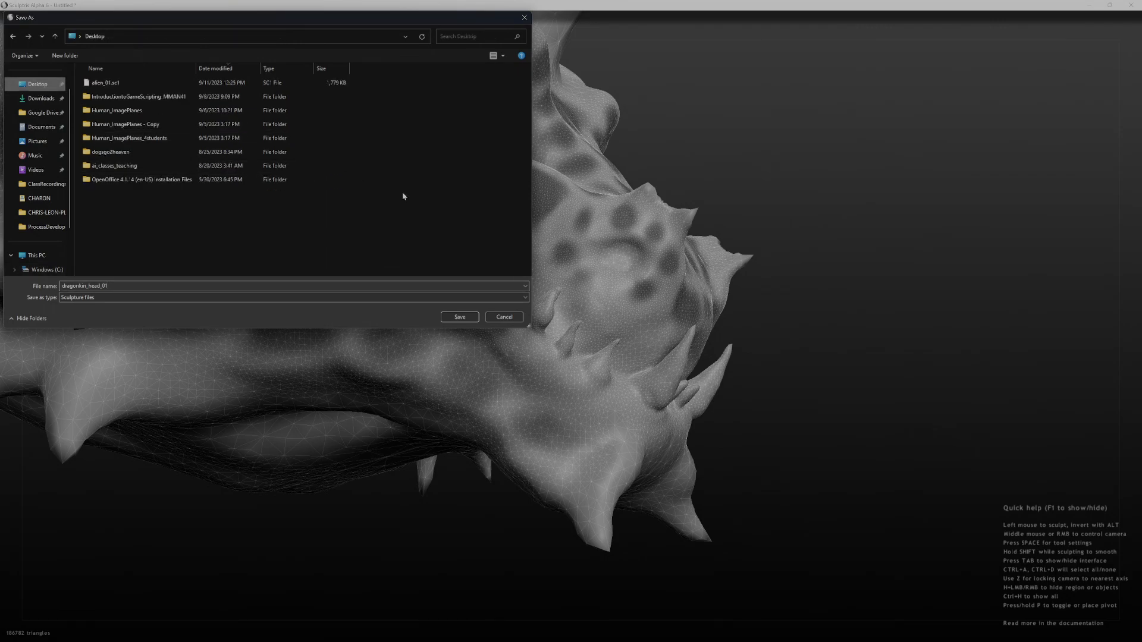
click(461, 317)
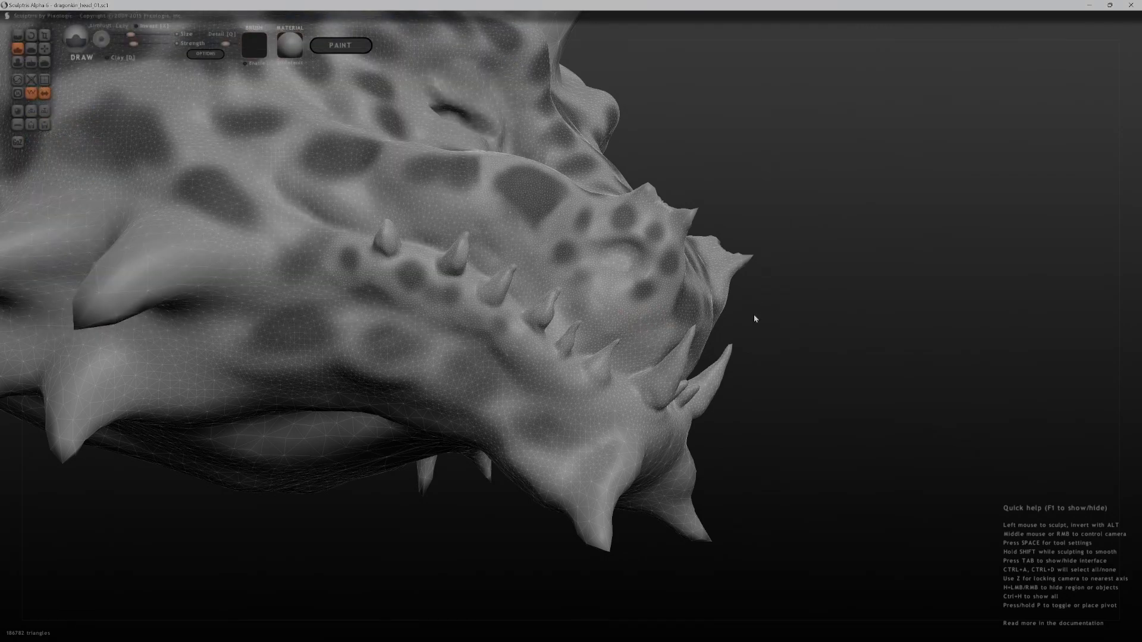
Mask scale spots below the nostrils and across the upper lip above the front teeth
drag(650, 328, 642, 345)
key(m)
key(m)
middle_drag(641, 345, 816, 329)
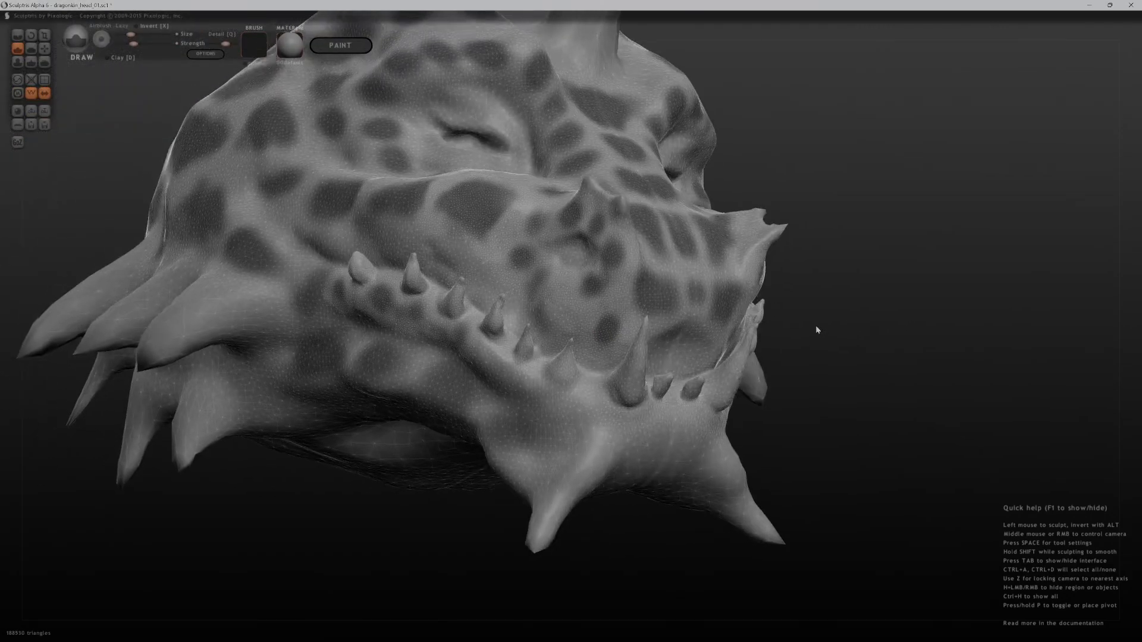
mouse_move(663, 339)
ctrl+mouse_down()
mouse_move(675, 329)
mouse_move(665, 354)
mouse_move(664, 329)
ctrl+mouse_up()
mouse_move(664, 328)
middle_down()
mouse_move(852, 312)
mouse_move(586, 352)
middle_up()
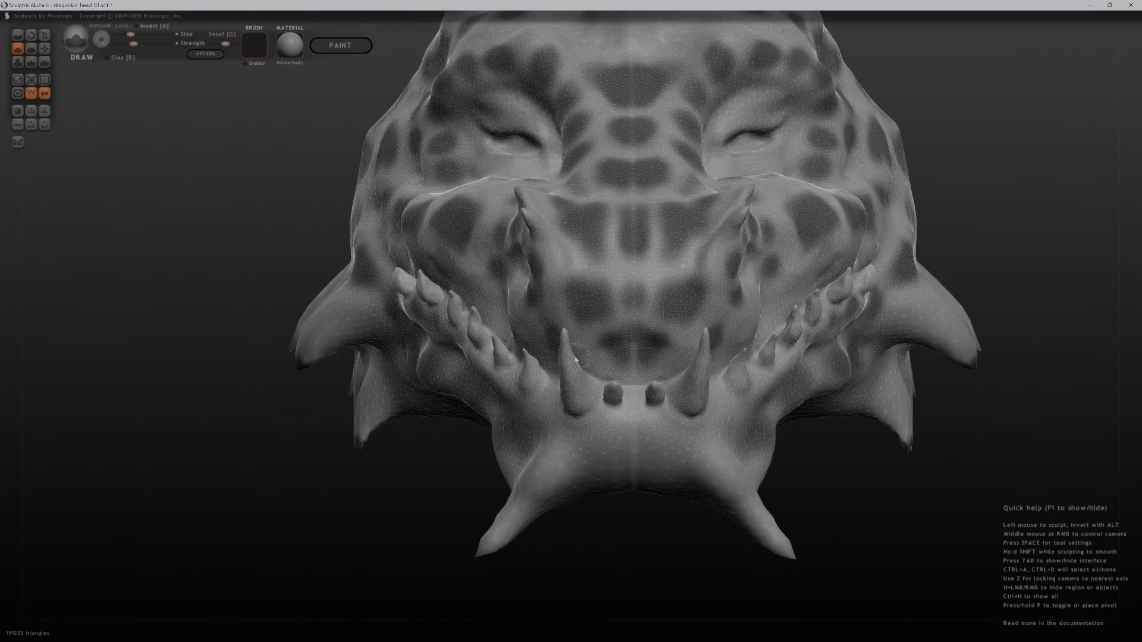
Mask a row of small scale spots across the chin beneath the front teeth and fangs, undoing one stray stroke
mouse_move(597, 462)
middle_down()
mouse_move(639, 510)
mouse_move(644, 498)
middle_up()
mouse_move(608, 402)
ctrl+mouse_down()
mouse_move(607, 420)
mouse_move(627, 427)
mouse_move(588, 409)
ctrl+mouse_up()
key(ctrl+z)
middle_drag(390, 570, 511, 566)
ctrl+drag(576, 430, 612, 413)
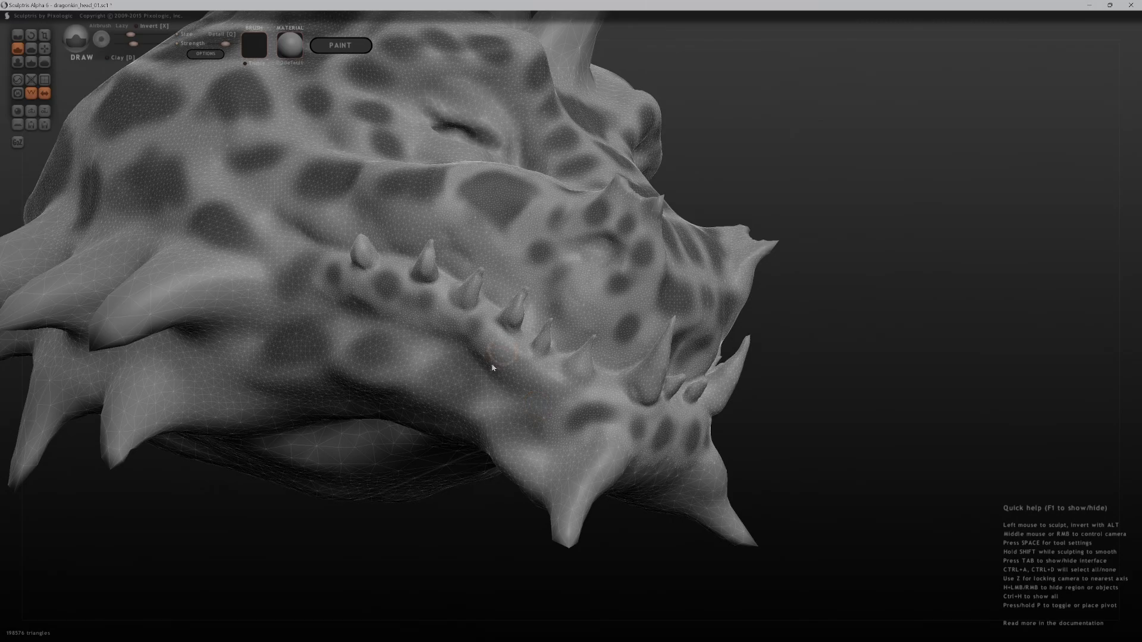
Mask additional scale spots on the front of the lower jaw between the side teeth and chin spikes
ctrl+drag(495, 366, 518, 387)
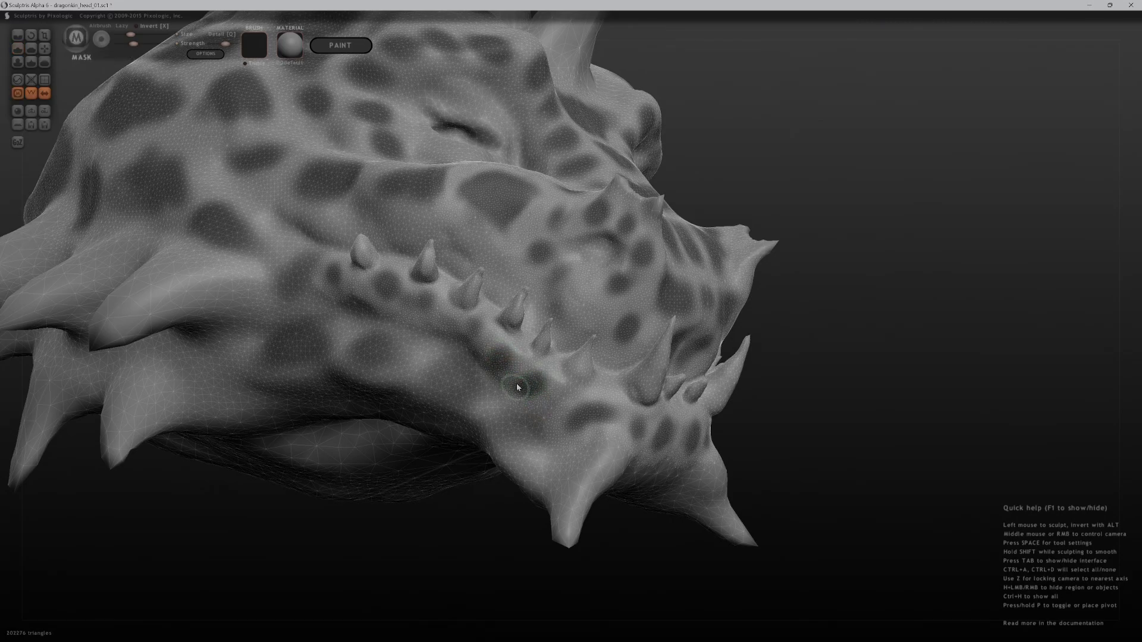
middle_drag(400, 491, 455, 485)
mouse_move(476, 367)
ctrl+mouse_down()
mouse_move(484, 394)
mouse_move(483, 375)
ctrl+mouse_up()
Turn off the wireframe display and mask scale patches on both sides of the head horns
key(w)
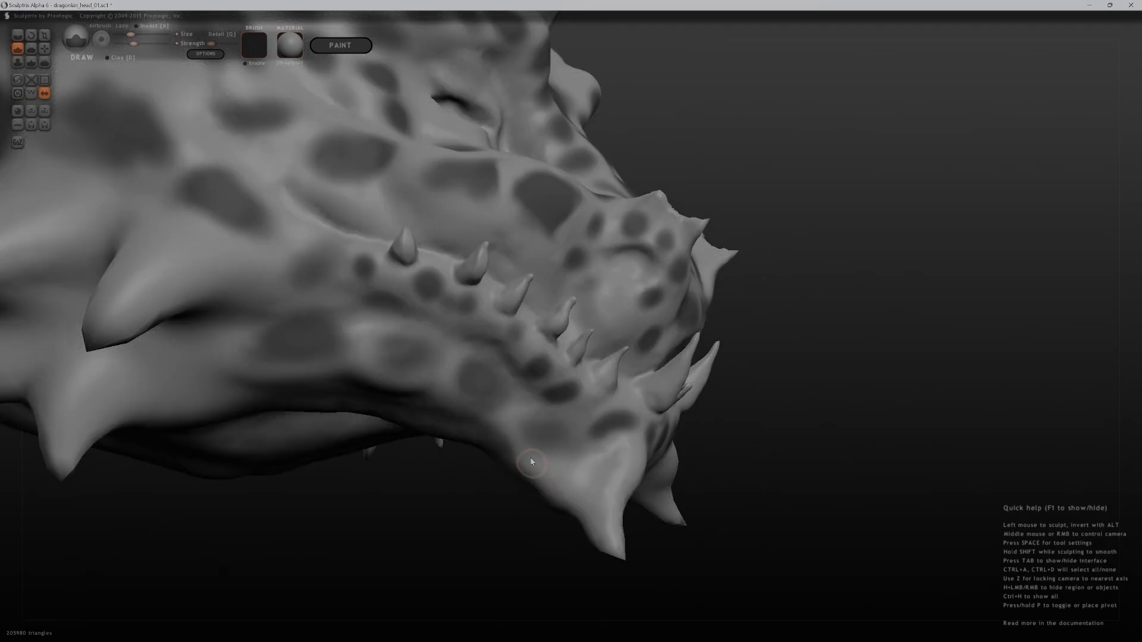
middle_drag(529, 509, 542, 487)
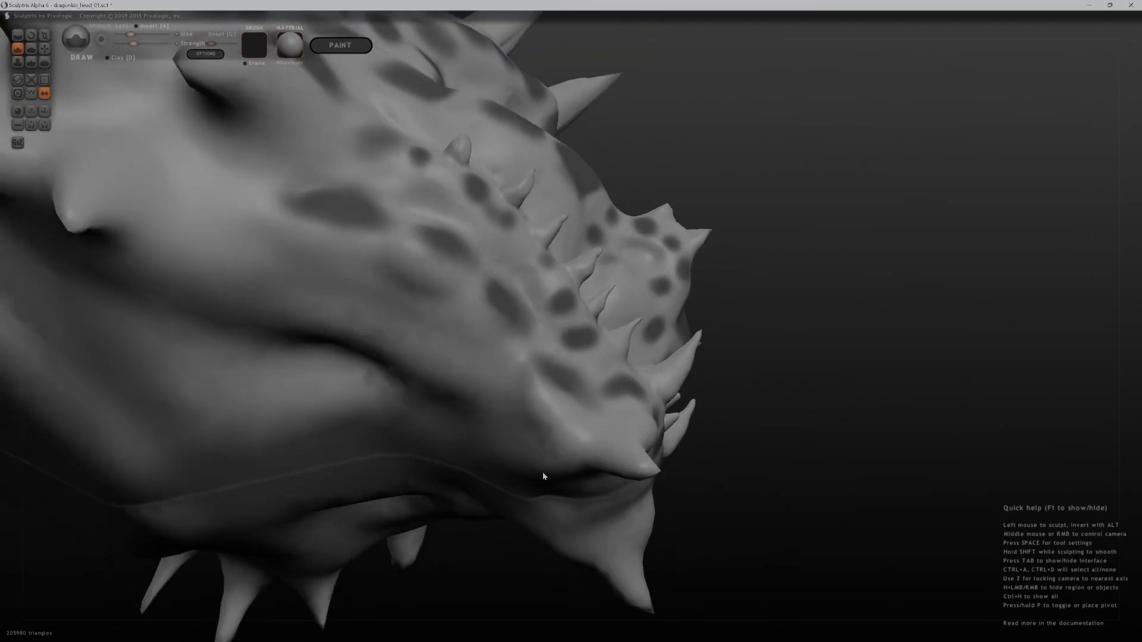
mouse_move(547, 429)
middle_down()
mouse_move(808, 427)
mouse_move(262, 536)
middle_up()
mouse_move(353, 574)
middle_down()
mouse_move(324, 564)
mouse_move(333, 548)
mouse_move(555, 584)
mouse_move(261, 592)
mouse_move(408, 528)
mouse_move(775, 460)
middle_up()
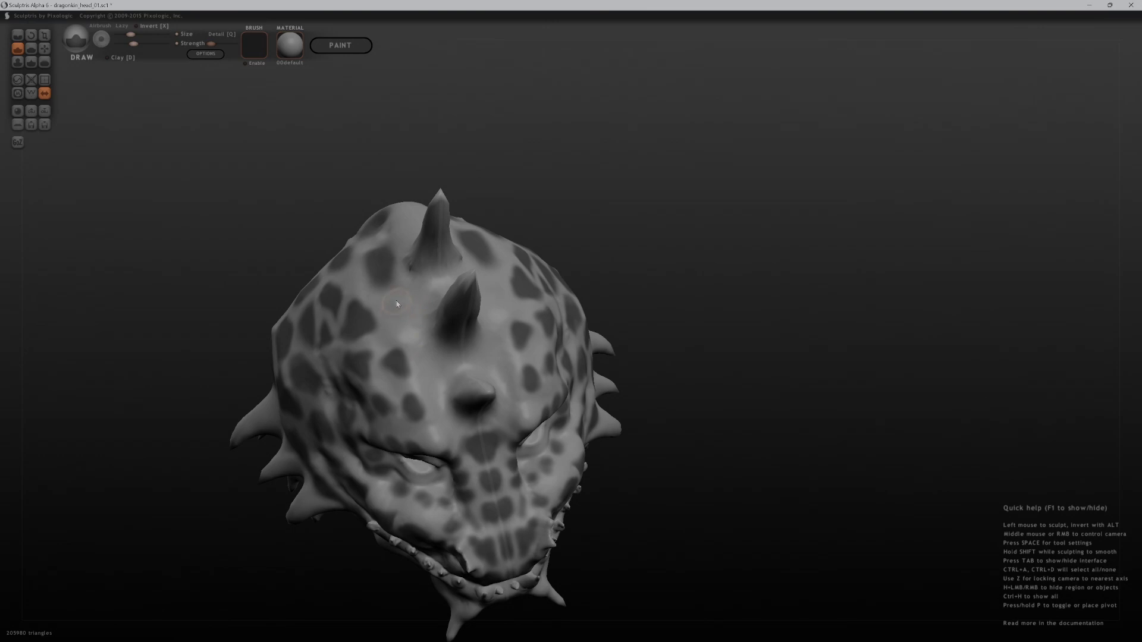
key(m)
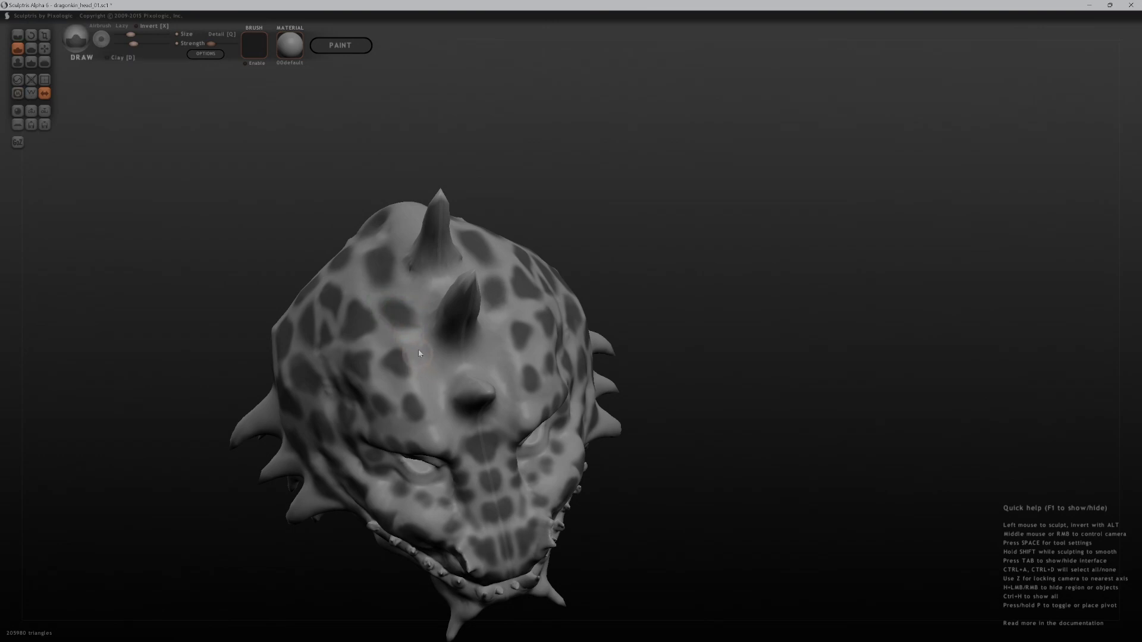
ctrl+drag(437, 415, 436, 412)
mouse_move(684, 303)
ctrl+mouse_down()
mouse_move(680, 260)
mouse_move(685, 299)
ctrl+mouse_up()
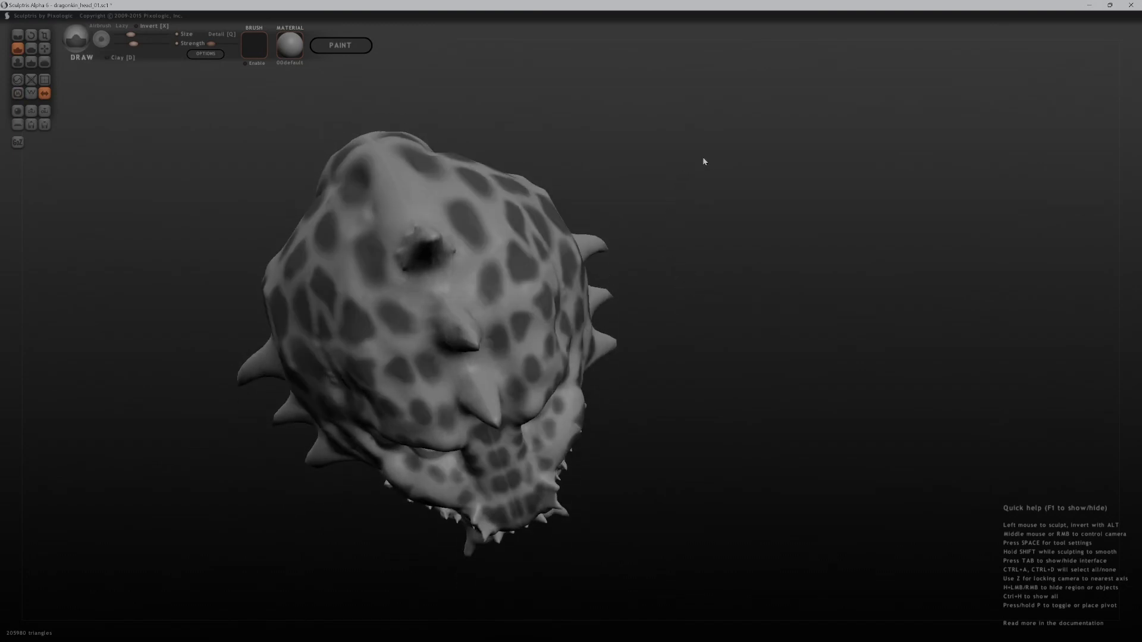
Mask scale patches along the centreline of the back of the skull, up to the base of the rear horn
drag(704, 163, 847, 158)
drag(754, 297, 931, 332)
key(z)
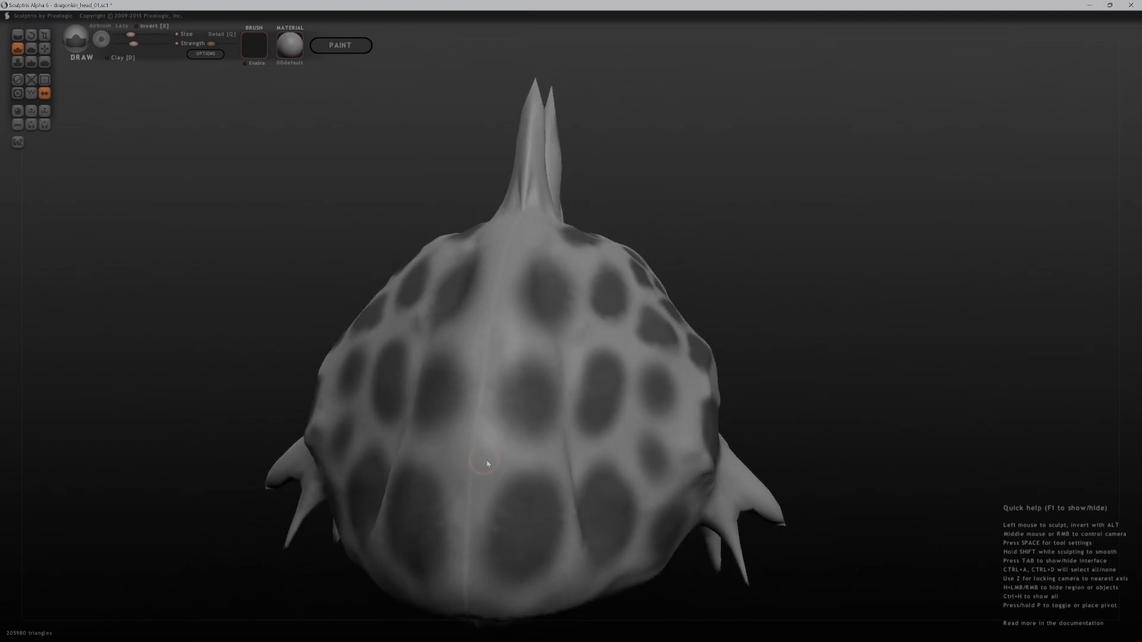
key(m)
click(472, 450)
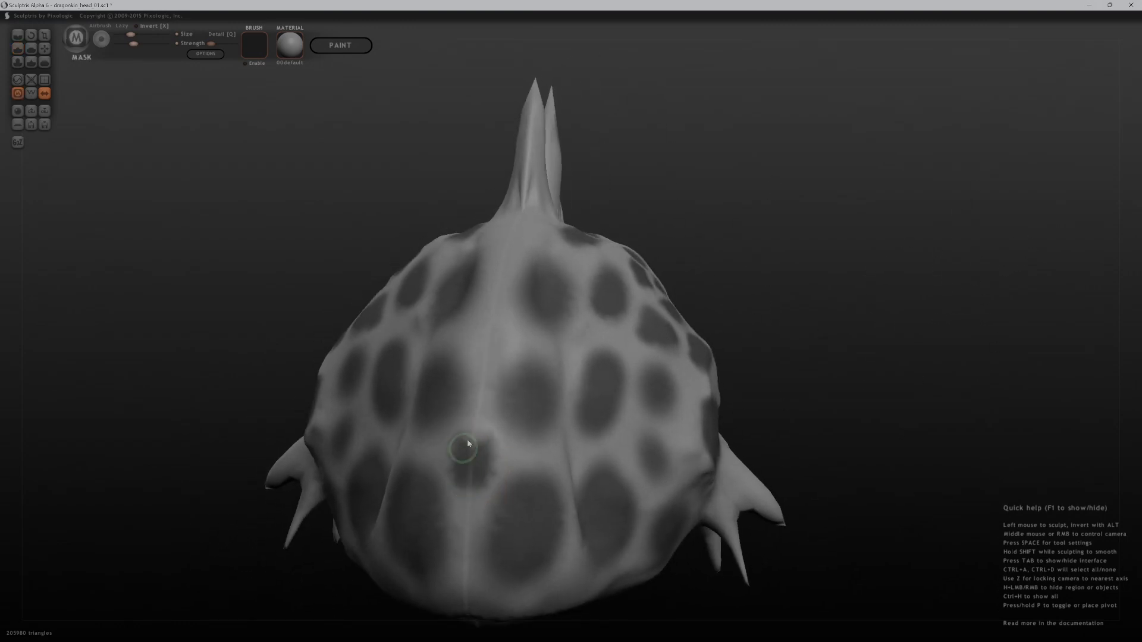
click(491, 336)
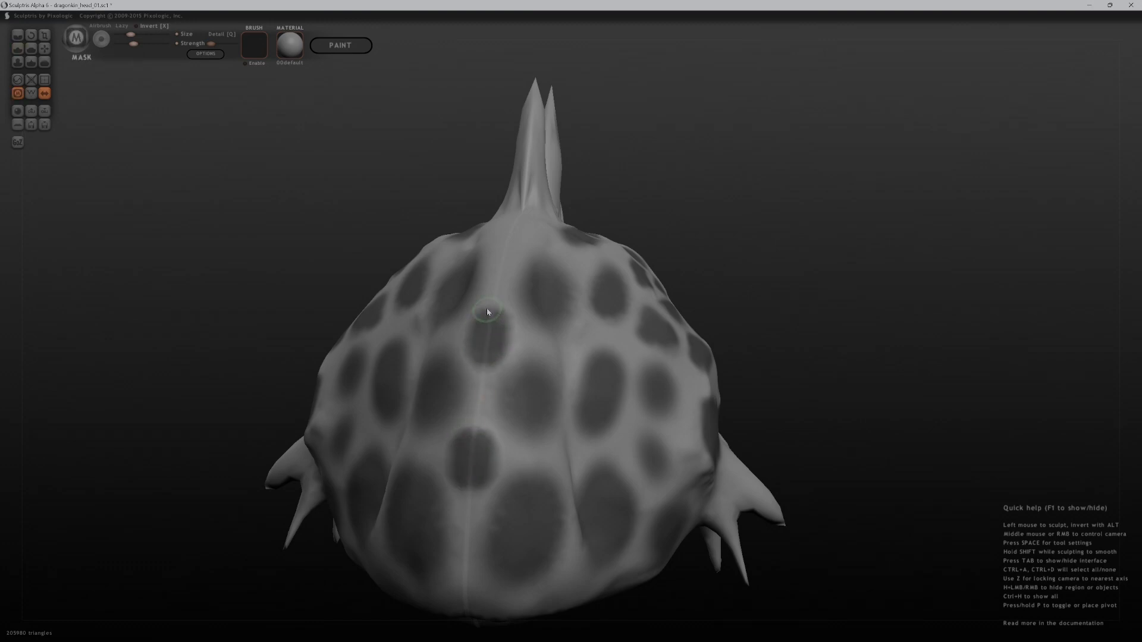
drag(737, 184, 758, 310)
key(m)
mouse_move(513, 359)
ctrl+mouse_down()
mouse_move(530, 329)
mouse_move(510, 335)
ctrl+mouse_up()
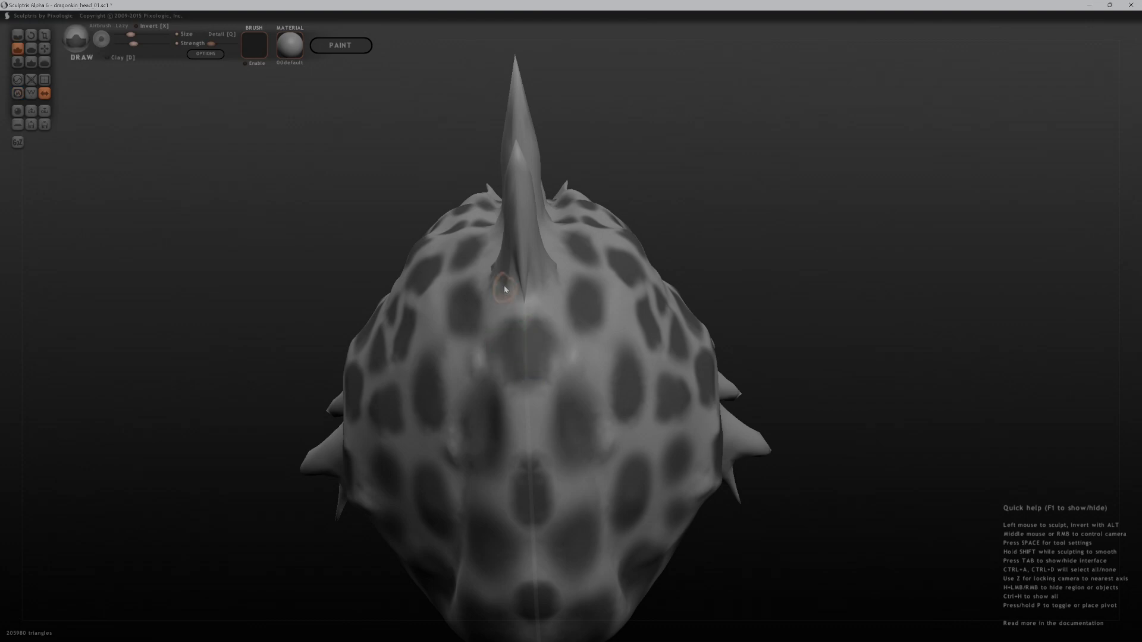
Invert the mask so that only the scale patches are left open for sculpting
drag(727, 204, 624, 259)
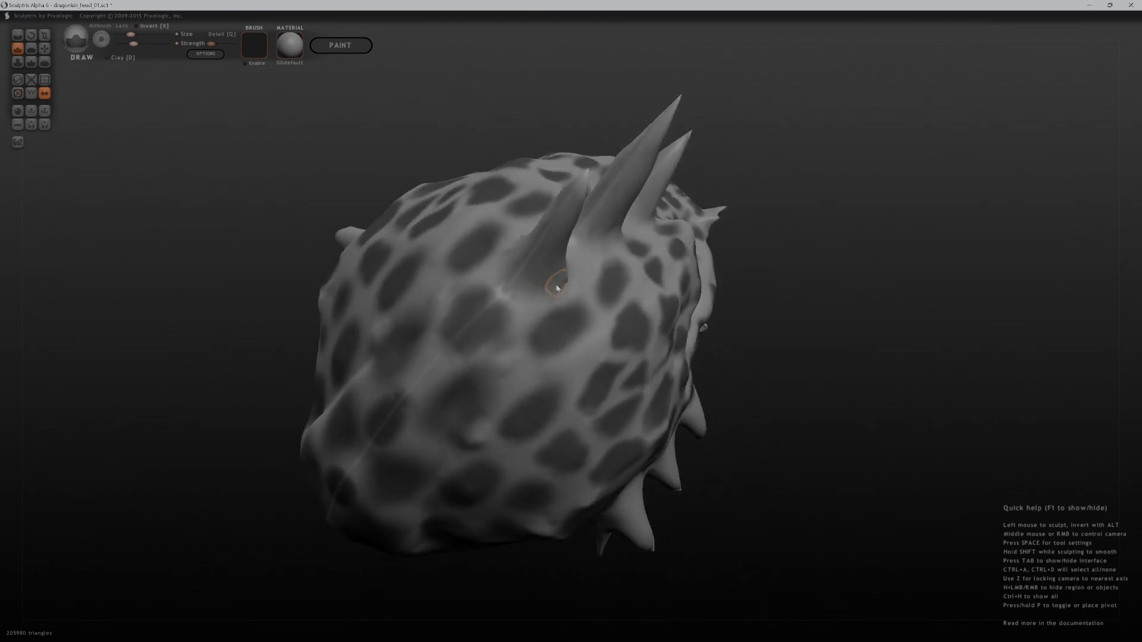
drag(729, 182, 693, 217)
drag(868, 188, 827, 84)
drag(840, 332, 800, 320)
key(ctrl+i)
key(ctrl+i)
key(ctrl+i)
key(ctrl+i)
key(ctrl+i)
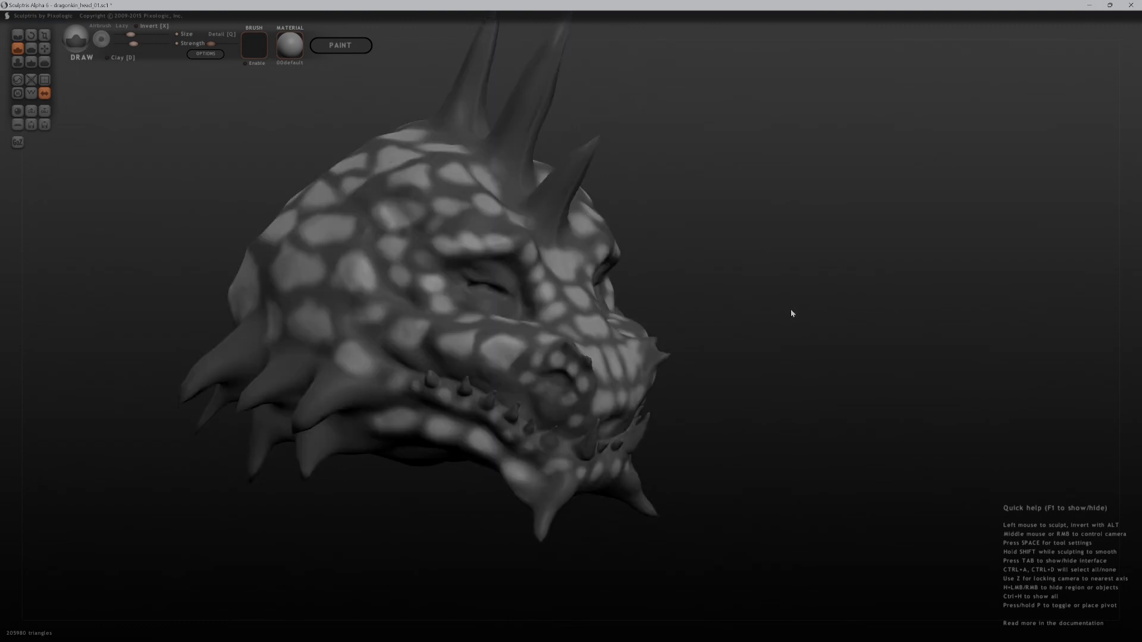
Inflate the unmasked scale patches over the whole head with a greatly enlarged Inflate brush
drag(749, 425, 886, 436)
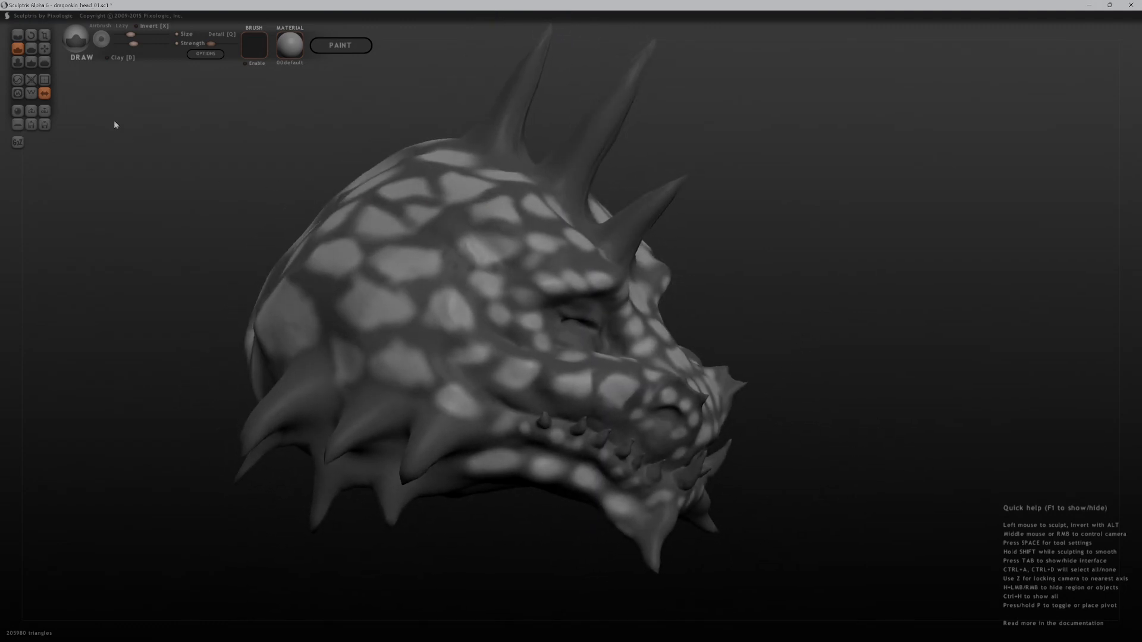
click(17, 63)
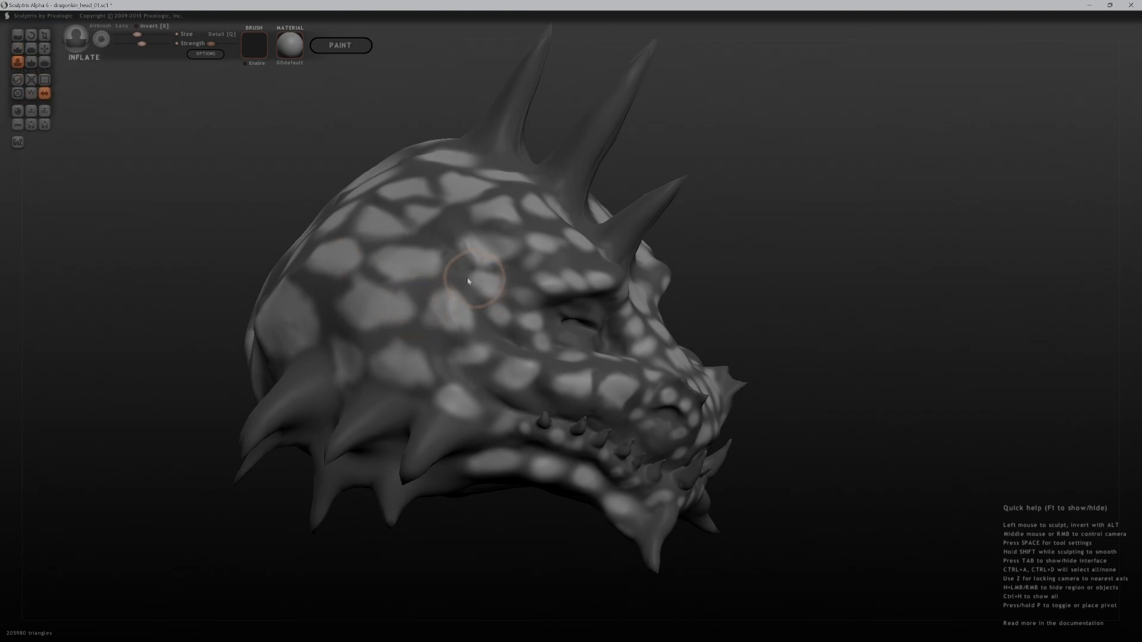
scroll(446, 306, up, 5)
scroll(418, 287, up, 2)
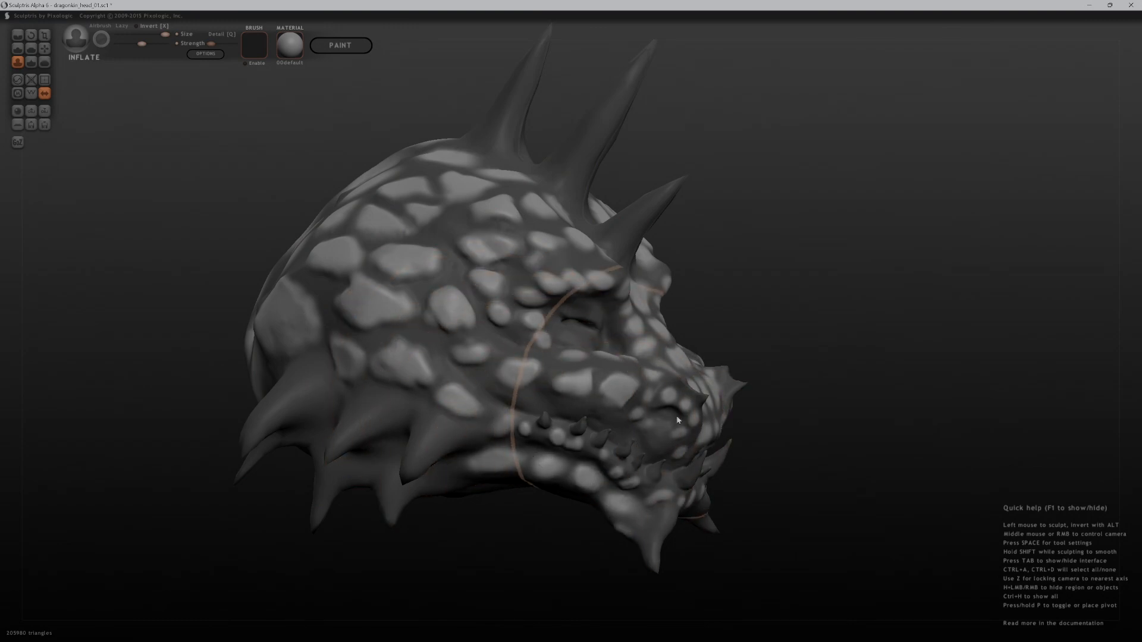
drag(834, 360, 643, 373)
drag(946, 298, 821, 238)
drag(970, 250, 727, 382)
middle_drag(727, 382, 1004, 287)
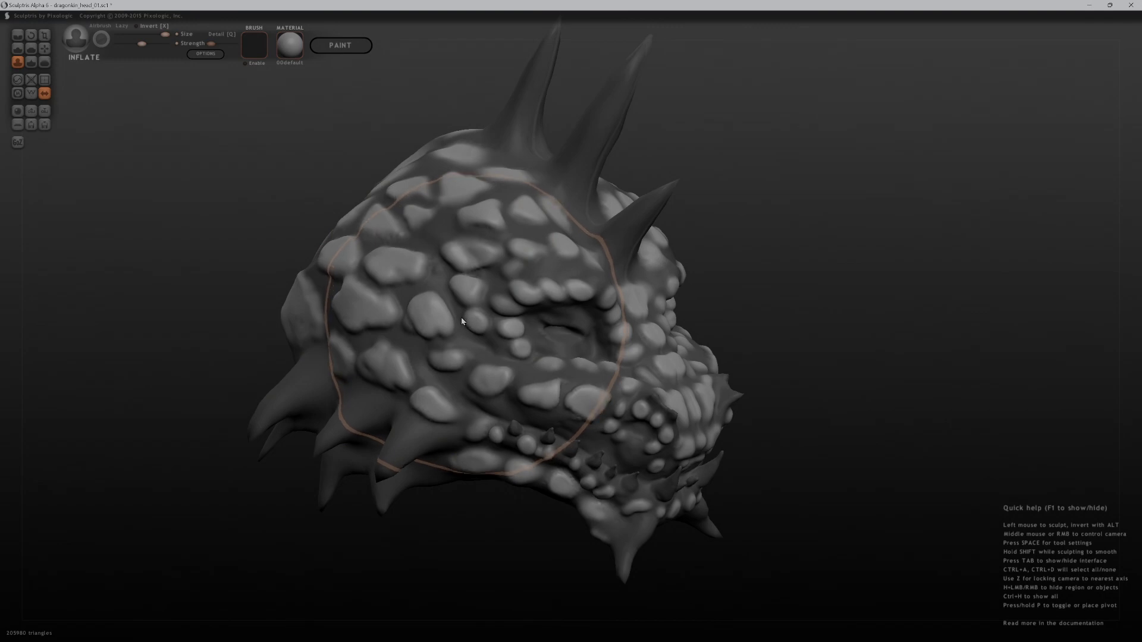
Flatten the cheek scales using the Flatten brush with lowered strength and angle falloff enabled
key(f)
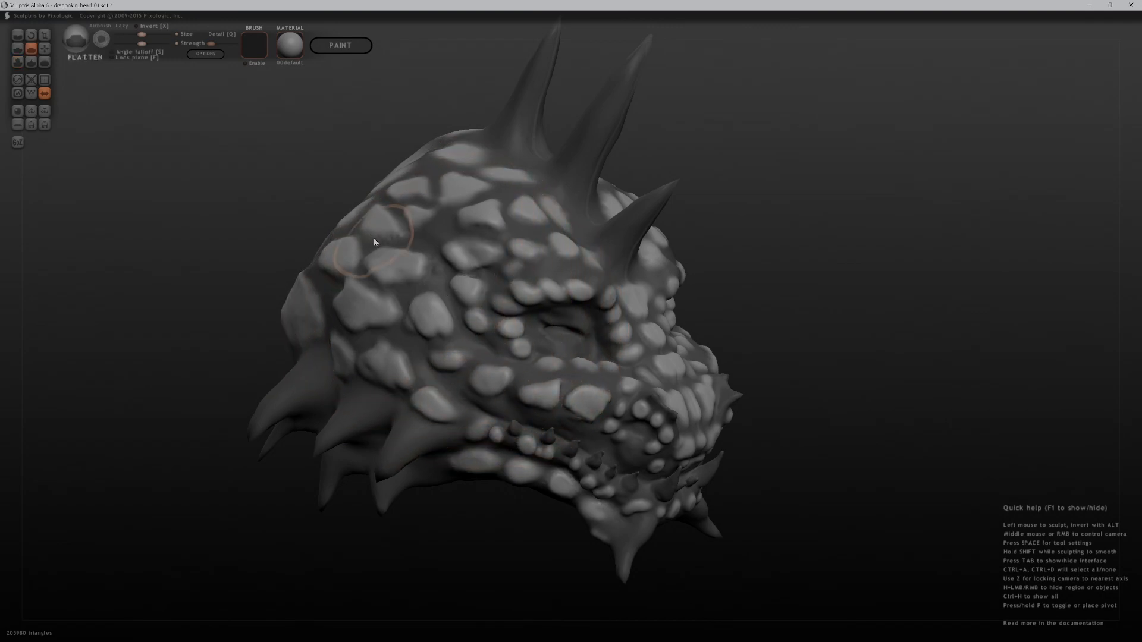
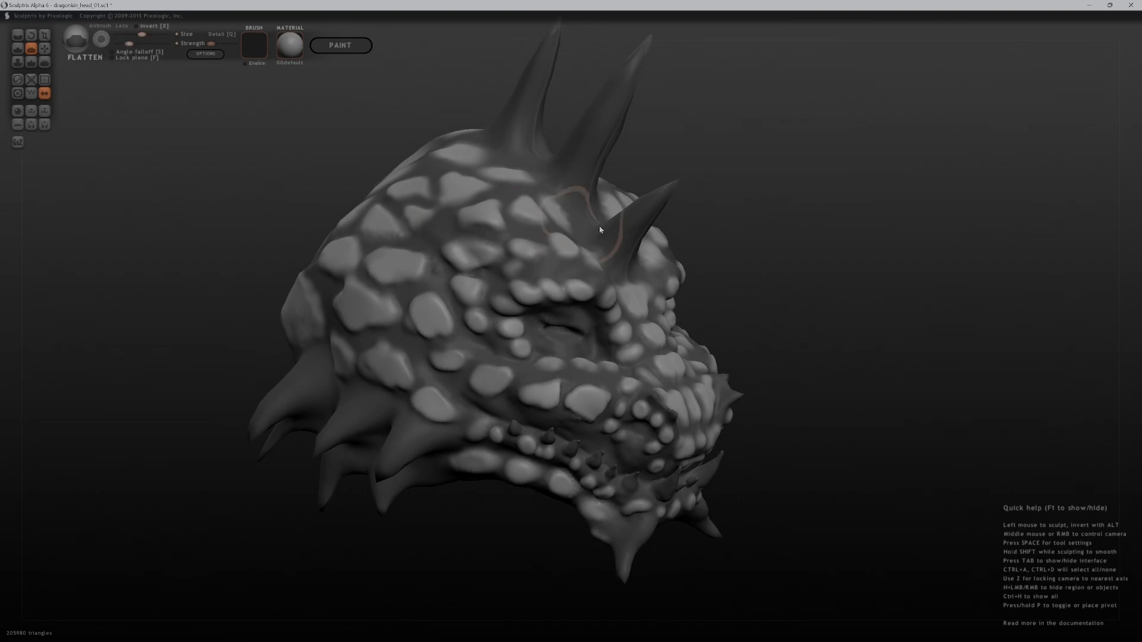
click(112, 53)
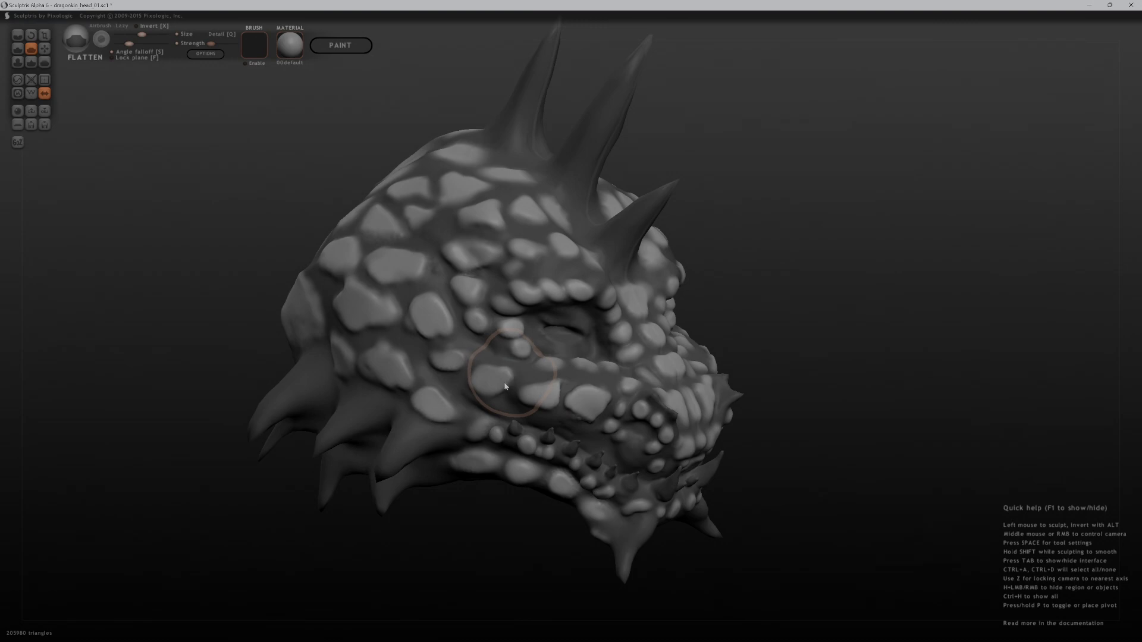
drag(867, 333, 769, 298)
scroll(744, 357, up, 5)
Clear the mask to check the raised scales on the bare surface, and undo the clearing
key(ctrl+z)
ctrl+drag(766, 350, 815, 337)
key(ctrl+z)
ctrl+drag(791, 328, 750, 314)
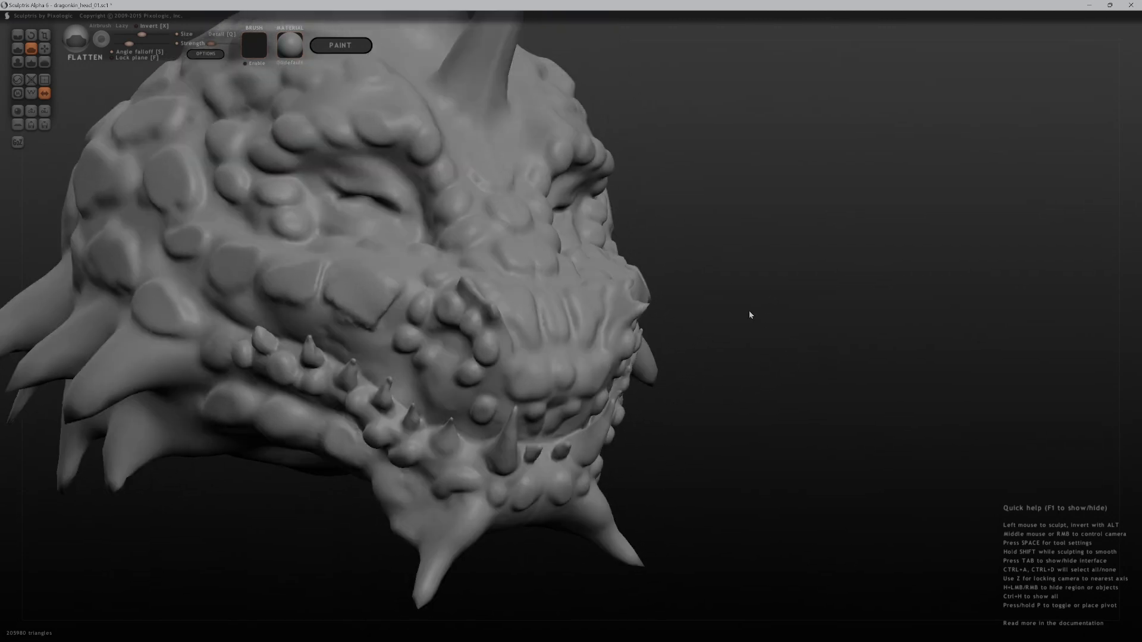
key(ctrl+z)
Flatten the tops of the scales on the cheek beside the snout, around the nostril and over the nose
ctrl+right_drag(741, 322, 720, 338)
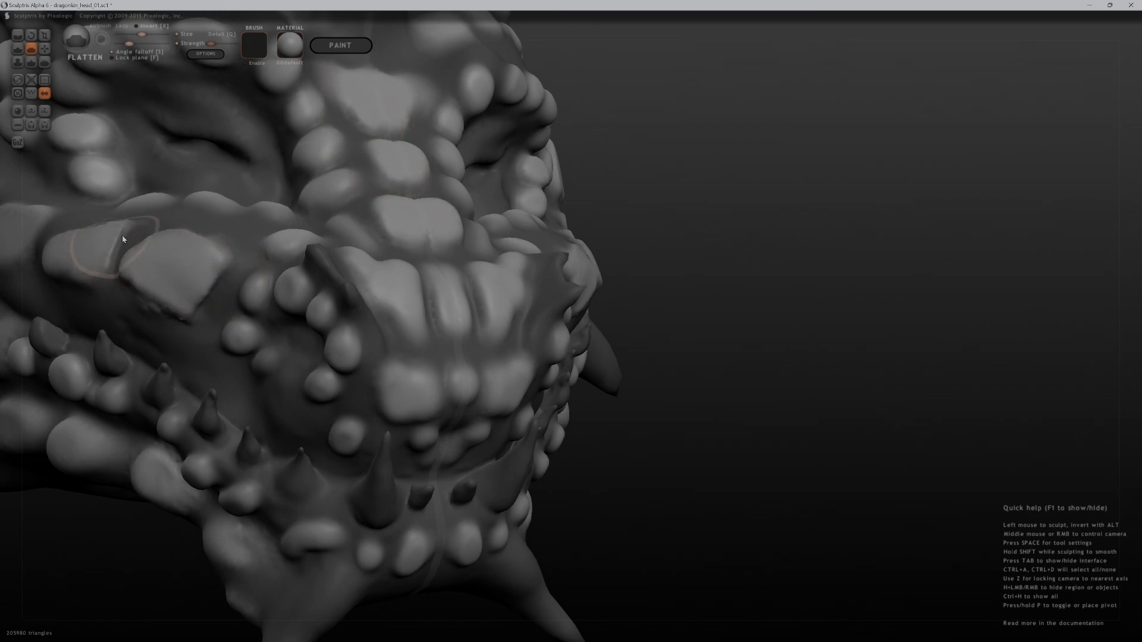
alt+drag(785, 194, 875, 177)
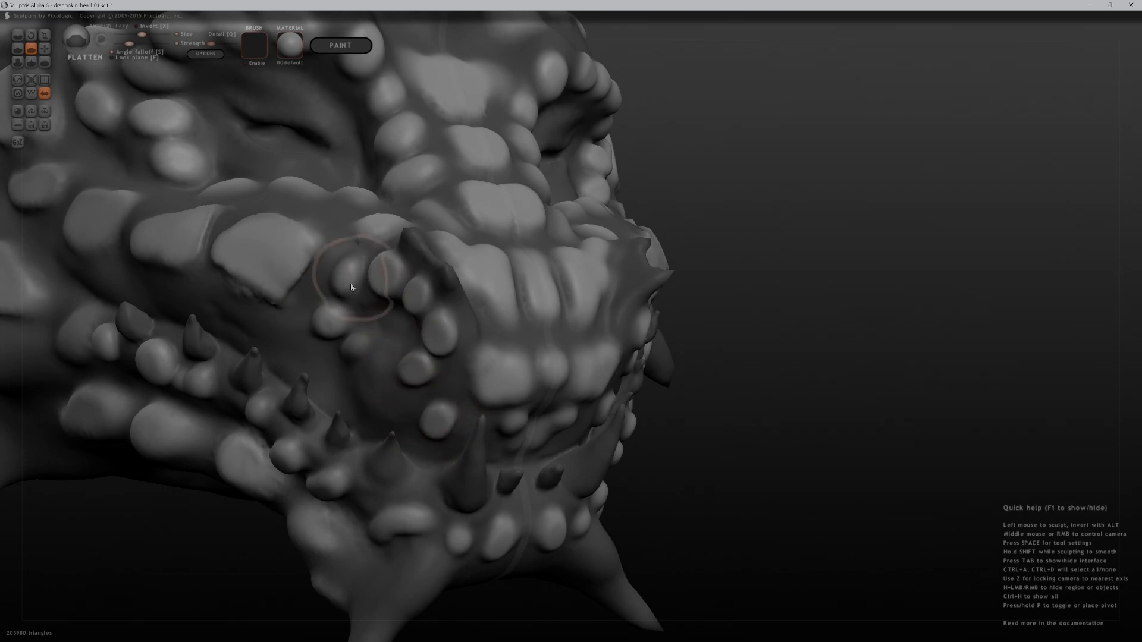
drag(662, 230, 801, 237)
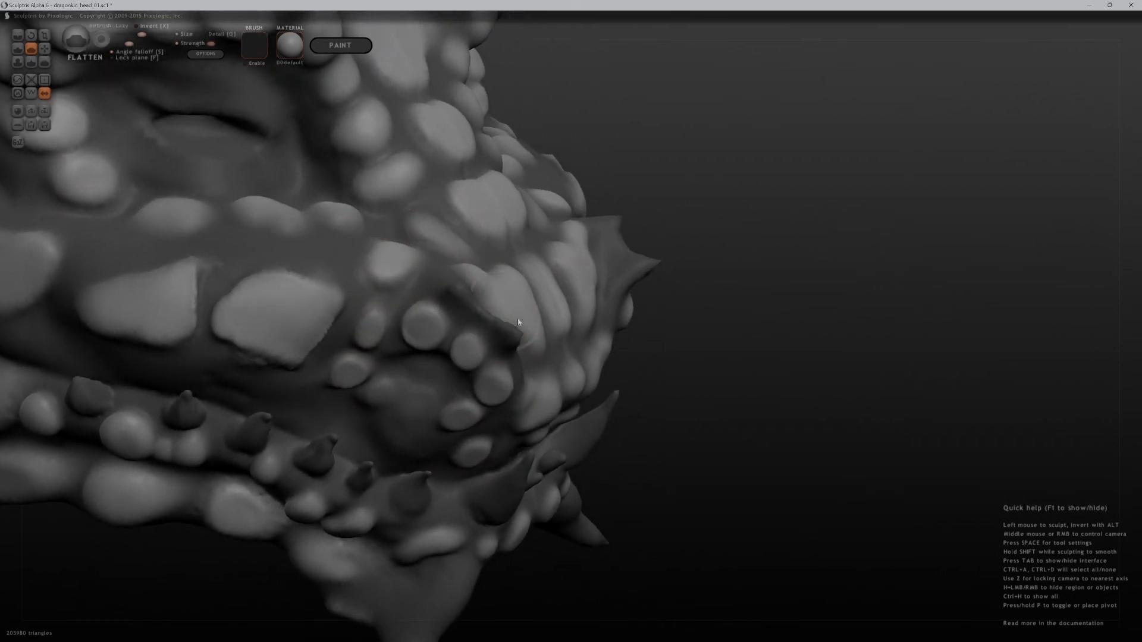
drag(733, 255, 601, 286)
drag(501, 310, 461, 271)
mouse_move(503, 396)
mouse_down()
mouse_move(483, 405)
mouse_move(554, 380)
mouse_up()
Flatten the scales along the front and side of the lower jaw, including those between the small teeth
mouse_move(785, 334)
mouse_down()
mouse_move(798, 227)
mouse_move(744, 268)
mouse_up()
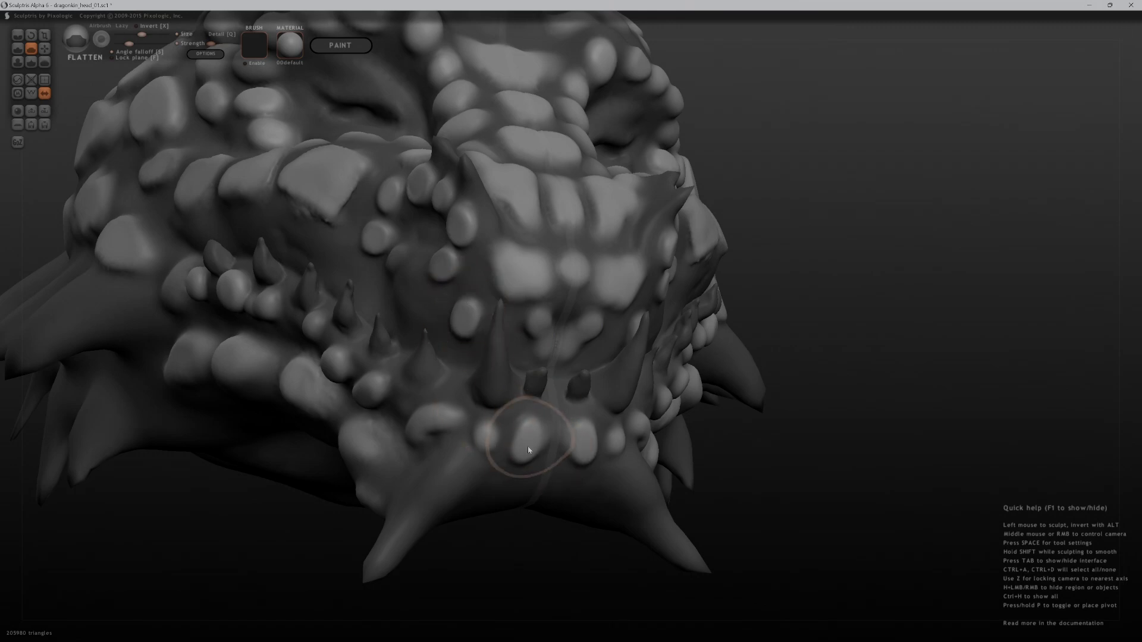
mouse_move(476, 413)
mouse_down()
mouse_move(356, 375)
mouse_move(309, 399)
mouse_move(313, 385)
mouse_up()
mouse_move(253, 360)
mouse_down()
mouse_move(222, 373)
mouse_move(237, 366)
mouse_up()
mouse_move(230, 564)
mouse_down()
mouse_move(308, 573)
mouse_move(600, 496)
mouse_up()
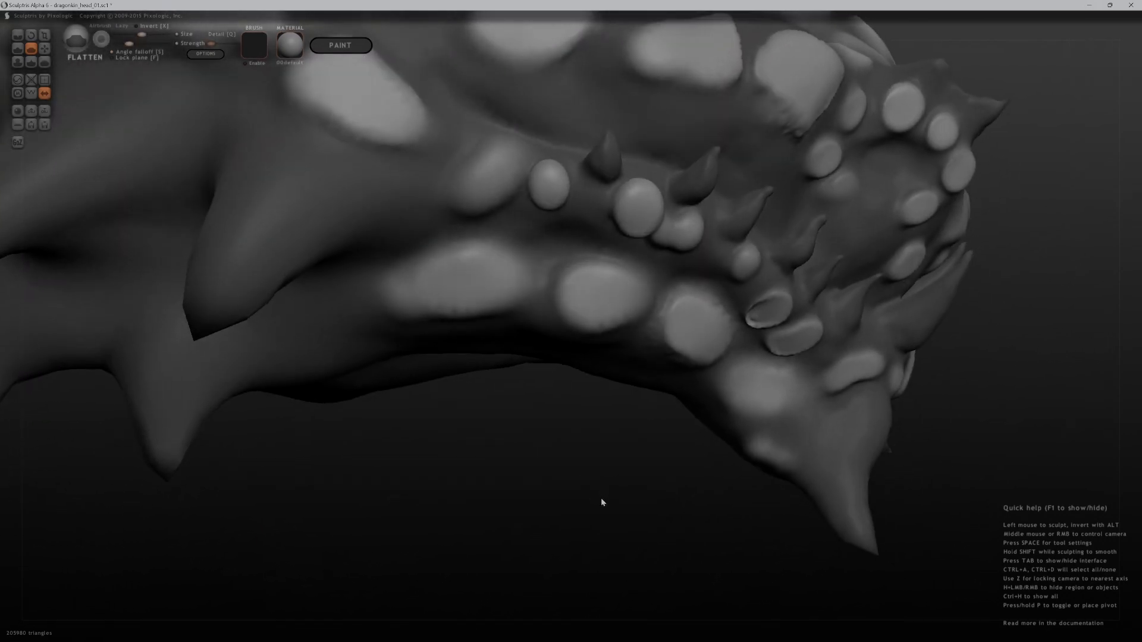
scroll(595, 490, down, 7)
Flatten the large scales on the side of the head behind the eye and above the jaw spikes
drag(524, 396, 510, 480)
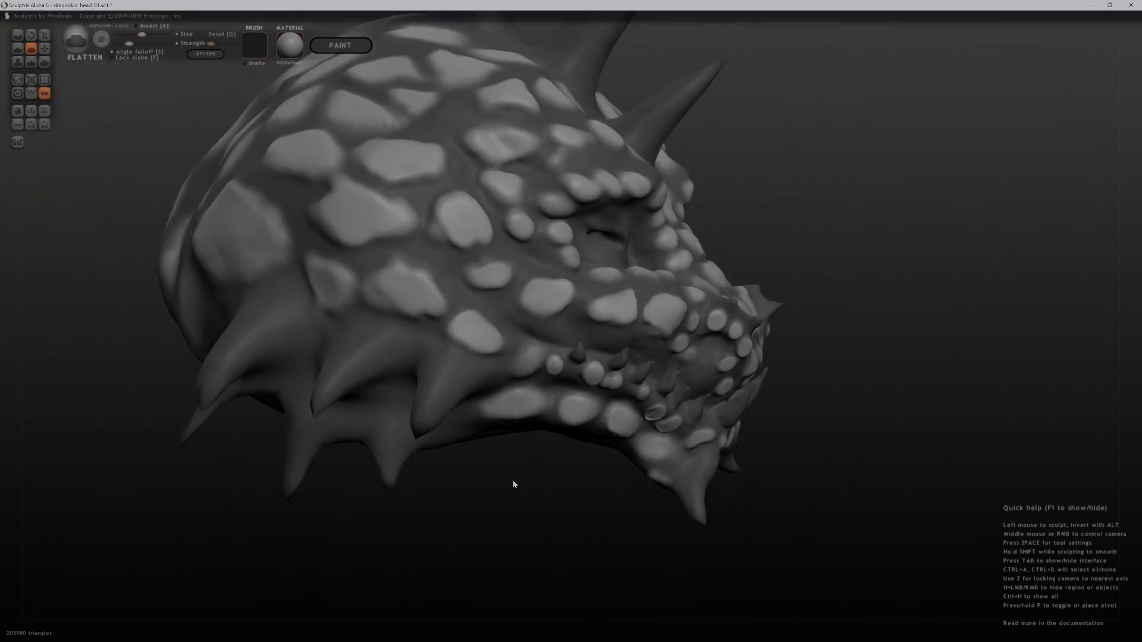
scroll(517, 548, up, 5)
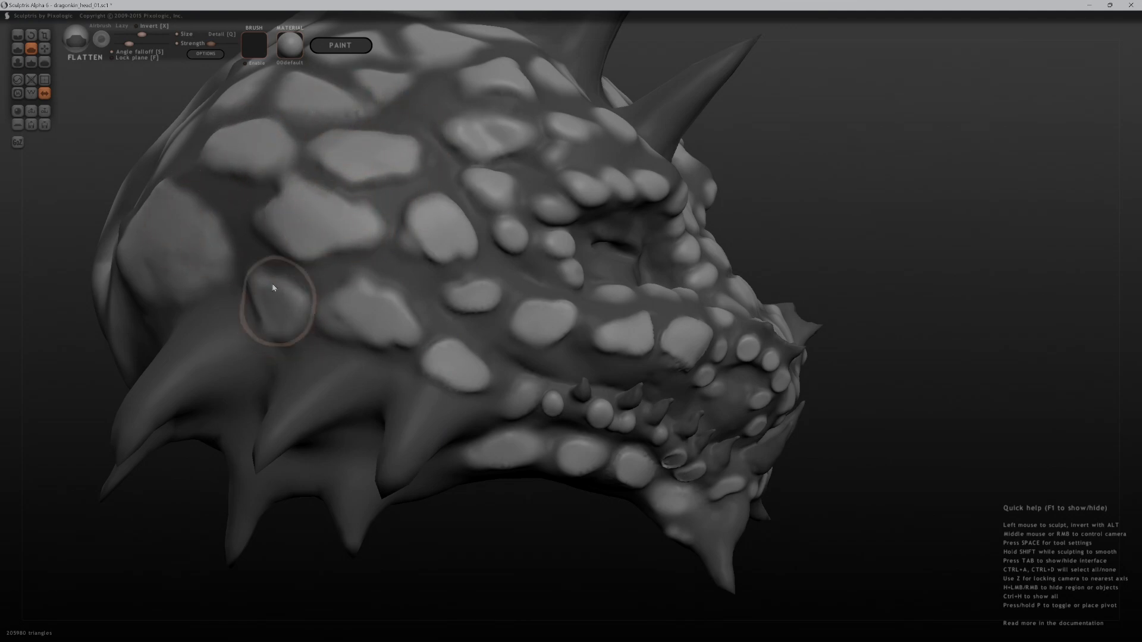
drag(940, 202, 768, 268)
Flatten the scales on the brow ridge, around the eye and down the bridge of the snout
alt+drag(845, 205, 845, 303)
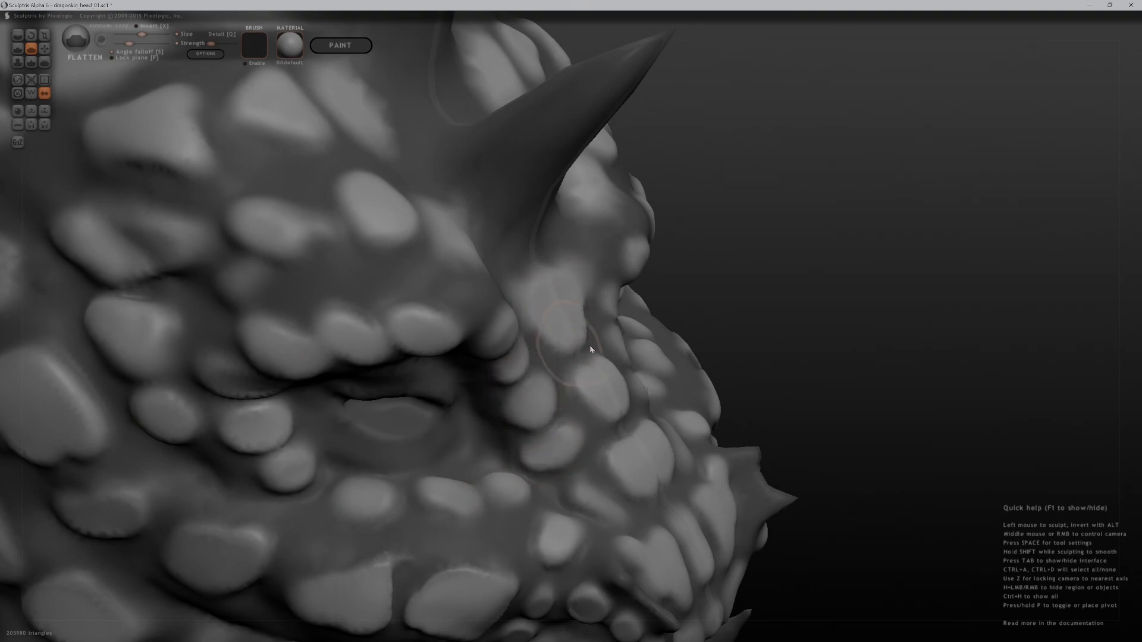
drag(739, 241, 461, 189)
drag(687, 295, 703, 339)
mouse_move(265, 440)
alt+mouse_down()
mouse_move(176, 306)
mouse_move(92, 291)
alt+mouse_up()
mouse_move(559, 385)
mouse_down()
mouse_move(586, 381)
mouse_move(540, 426)
mouse_up()
drag(647, 372, 688, 391)
mouse_move(447, 451)
mouse_down()
mouse_move(375, 523)
mouse_move(474, 446)
mouse_up()
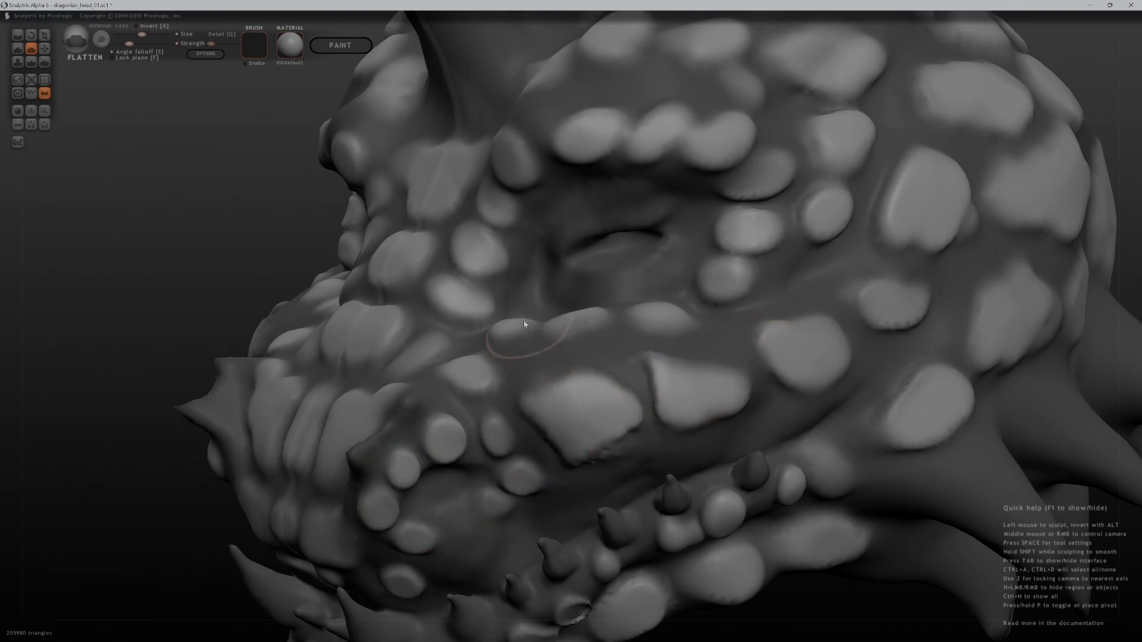
Flatten the remaining rounded scales around the nostril, along the mouth line and on the other side of the lower jaw
click(45, 62)
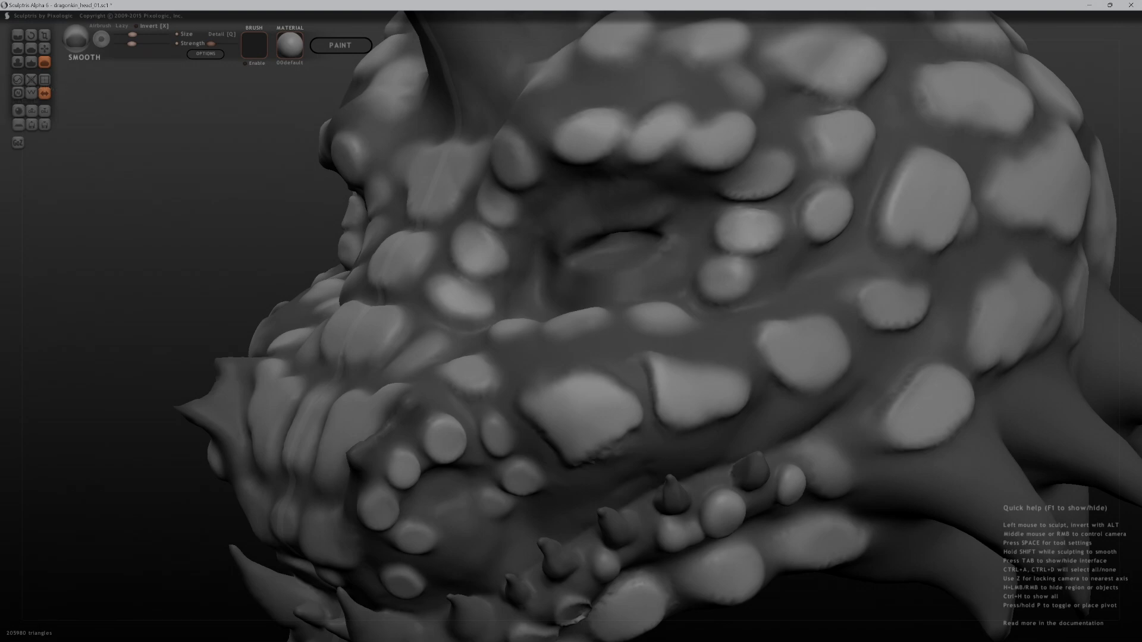
click(31, 48)
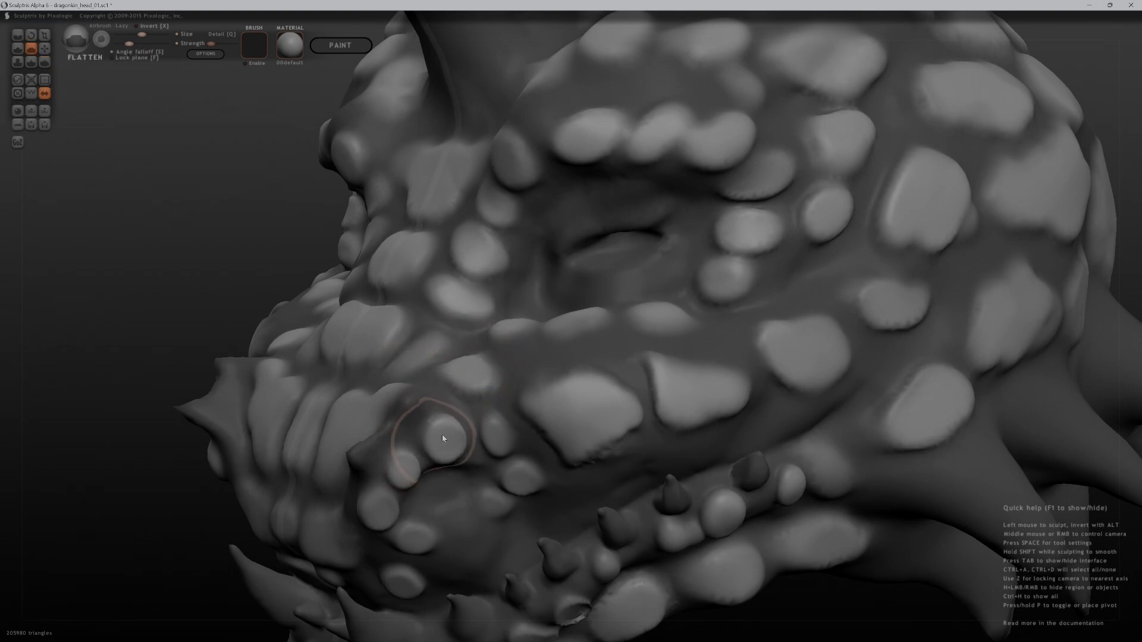
drag(214, 211, 146, 177)
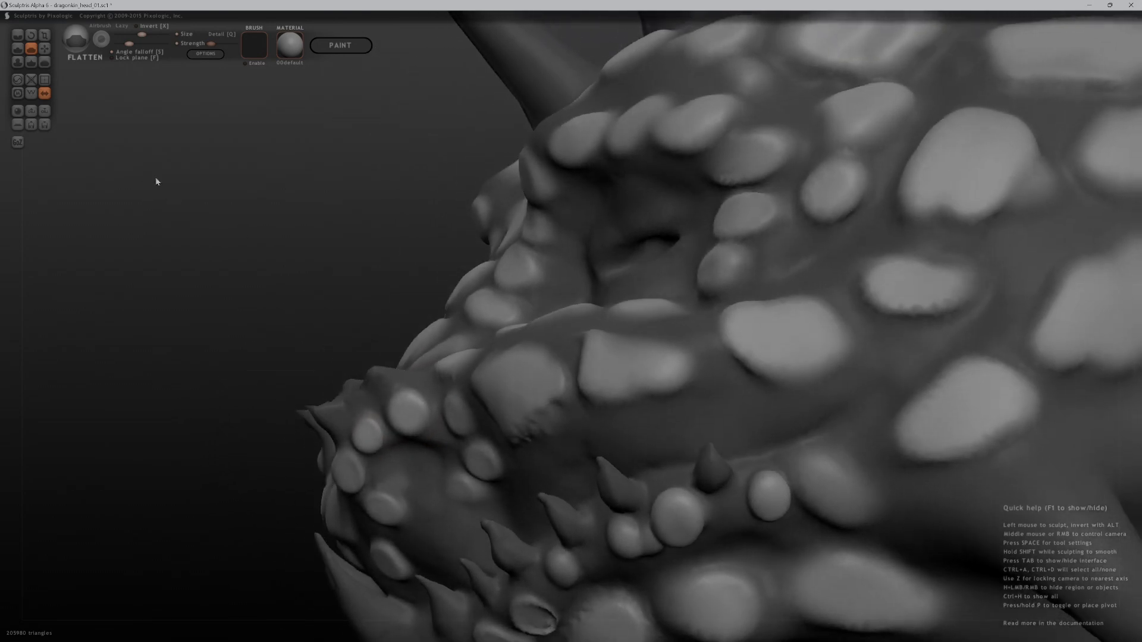
mouse_move(256, 437)
mouse_down()
mouse_move(456, 410)
mouse_move(412, 397)
mouse_move(383, 426)
mouse_move(380, 416)
mouse_move(515, 418)
mouse_move(492, 403)
mouse_move(577, 333)
mouse_move(496, 285)
mouse_move(528, 284)
mouse_move(547, 257)
mouse_move(637, 240)
mouse_move(625, 236)
mouse_up()
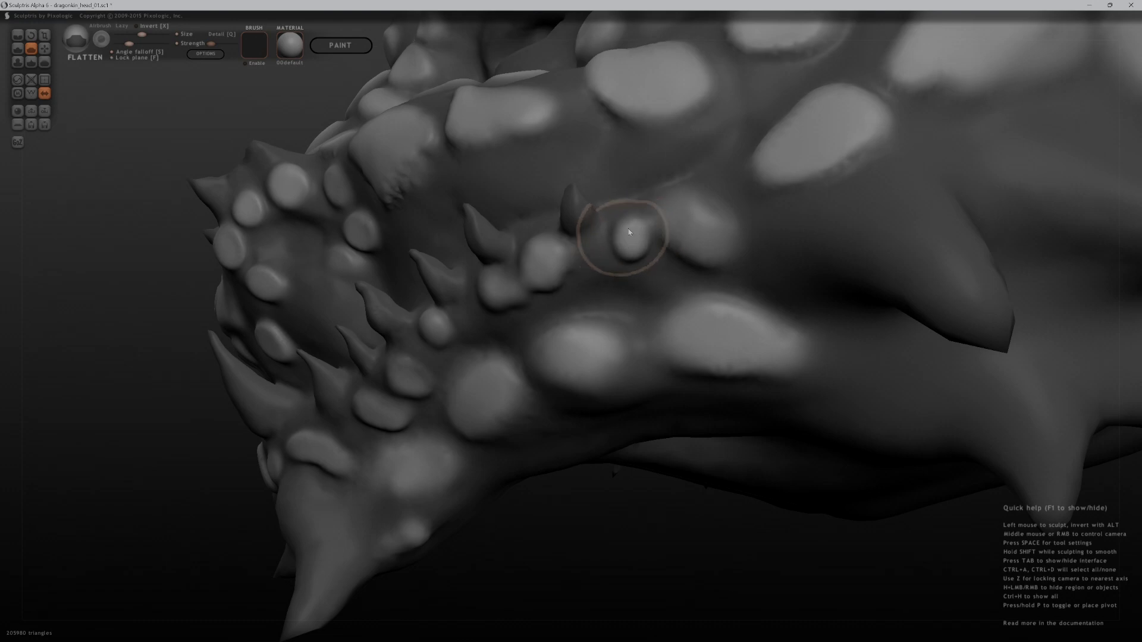
mouse_move(526, 256)
mouse_down()
mouse_move(533, 269)
mouse_move(544, 265)
mouse_up()
right_drag(651, 34, 641, 113)
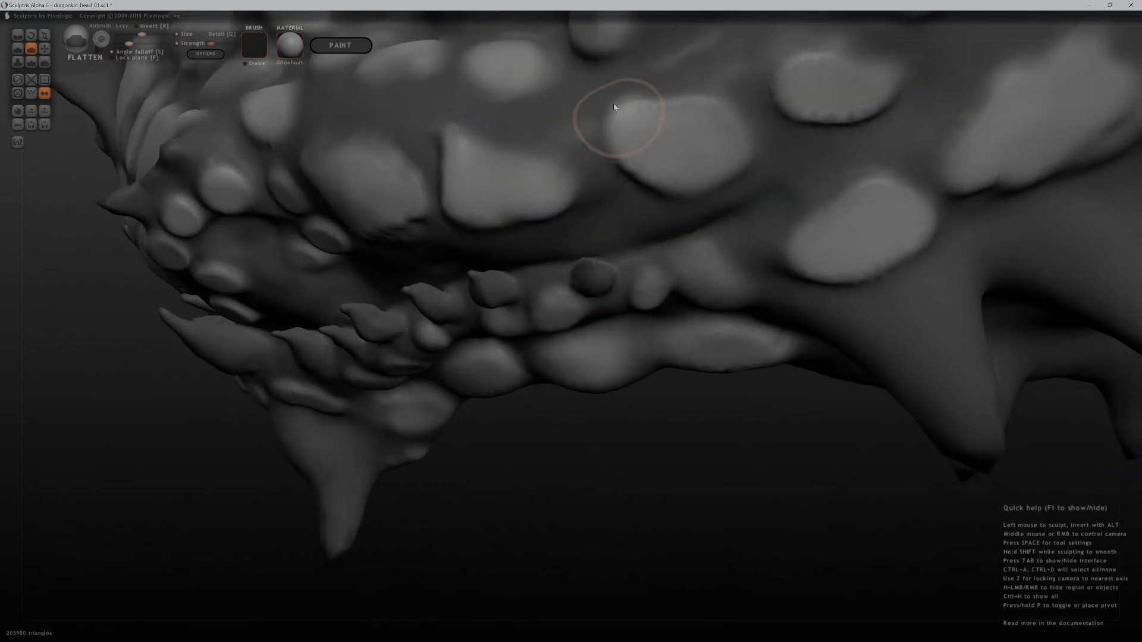
Clear the mask from the whole head
right_drag(586, 494, 753, 386)
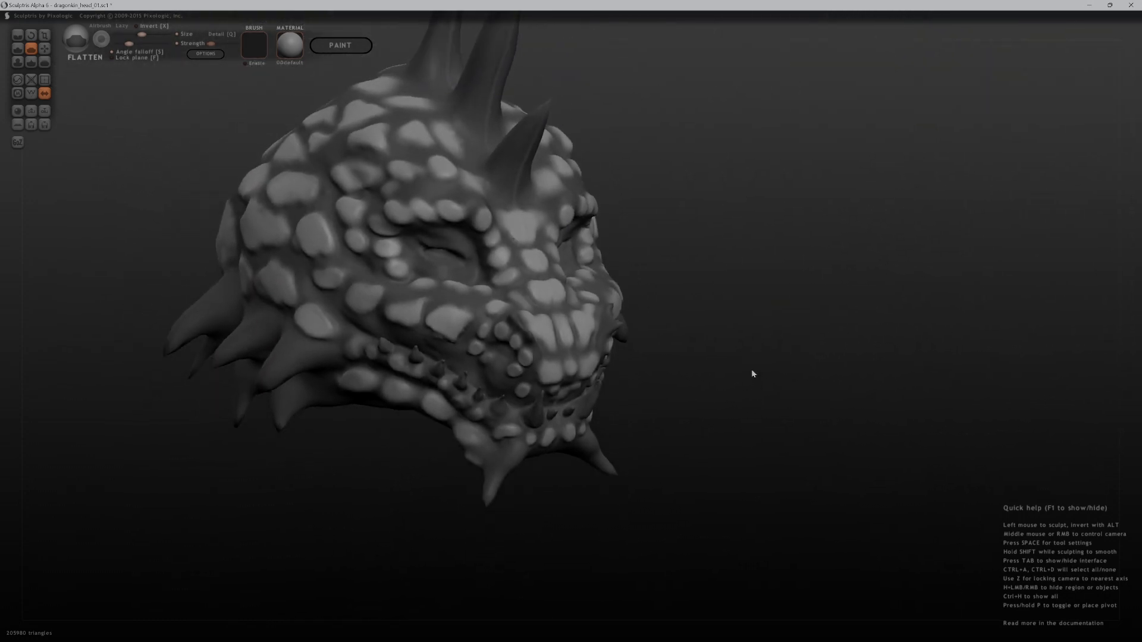
ctrl+drag(804, 266, 799, 300)
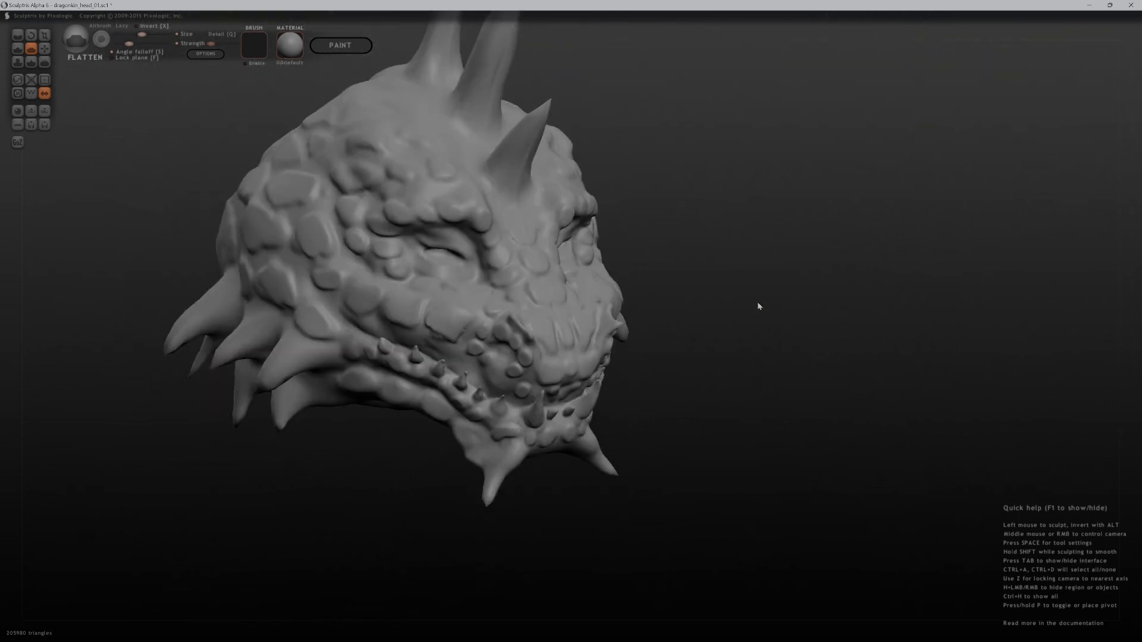
right_drag(716, 372, 755, 311)
With the wireframe shown and brush detail raised, crease the skin around the bases of the middle and rear head horns
key(c)
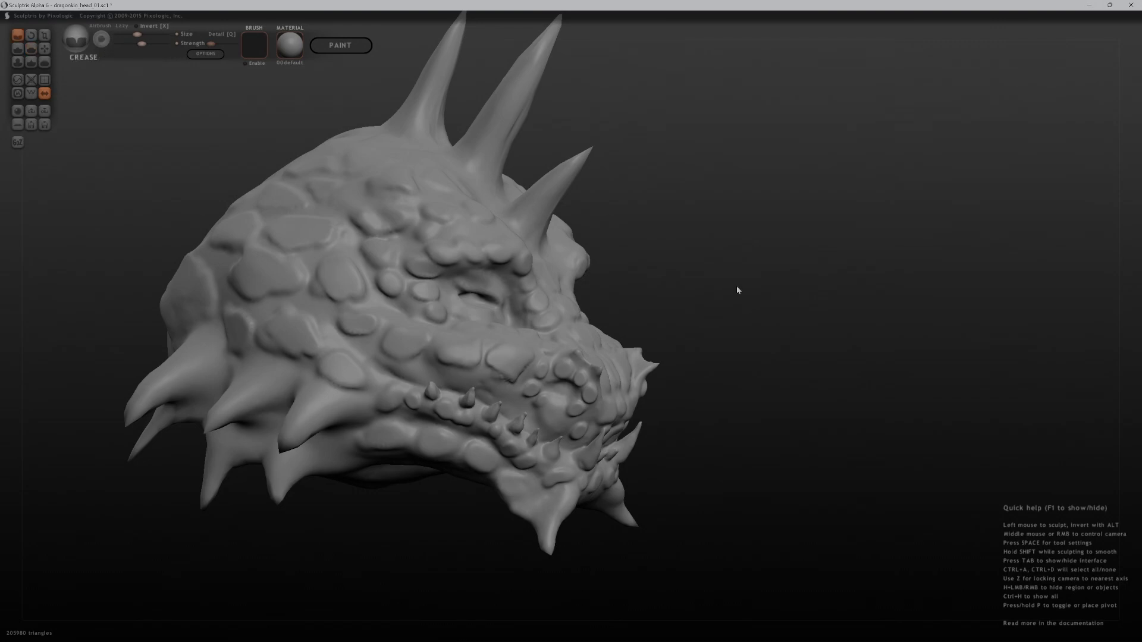
right_drag(696, 260, 816, 382)
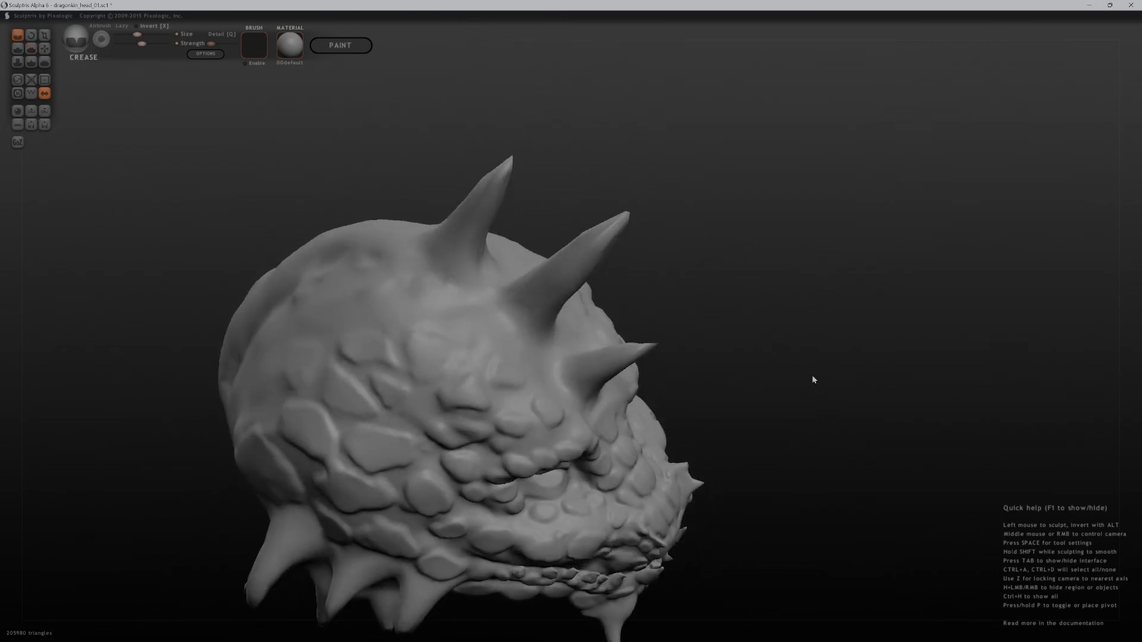
scroll(818, 448, up, 5)
scroll(818, 445, down, 2)
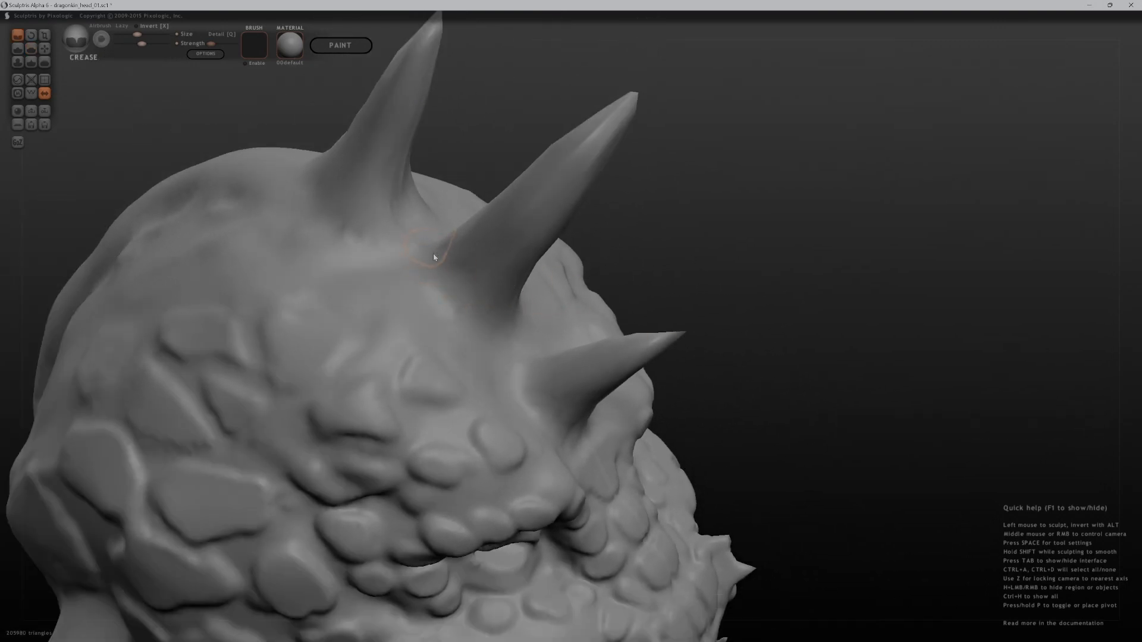
key(w)
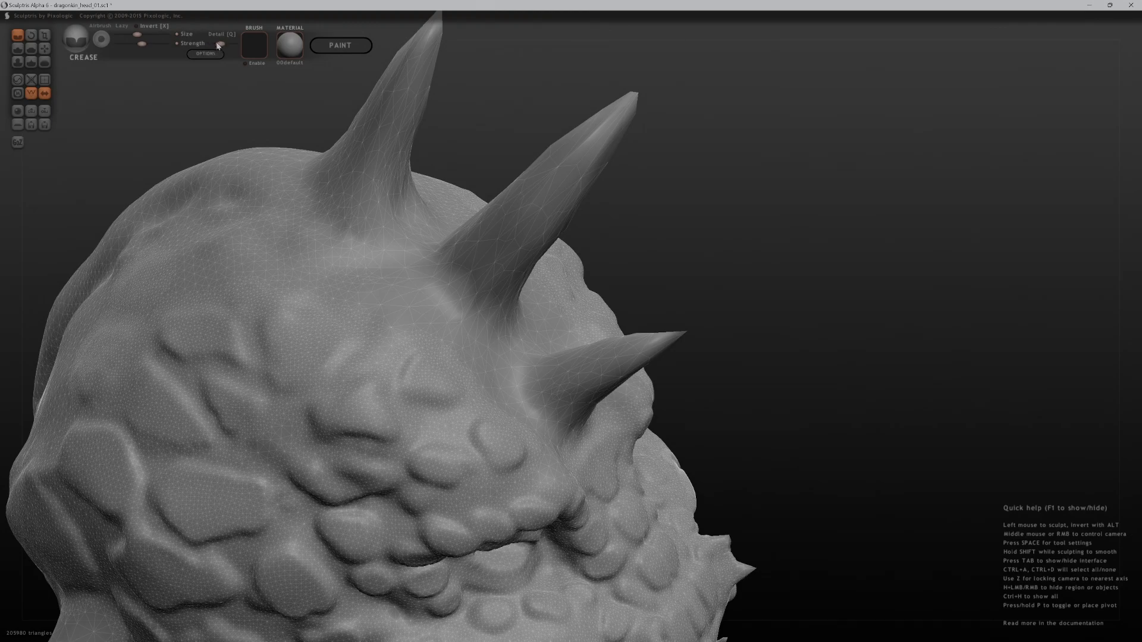
mouse_move(433, 266)
mouse_down()
mouse_move(492, 308)
mouse_move(512, 297)
mouse_move(470, 280)
mouse_up()
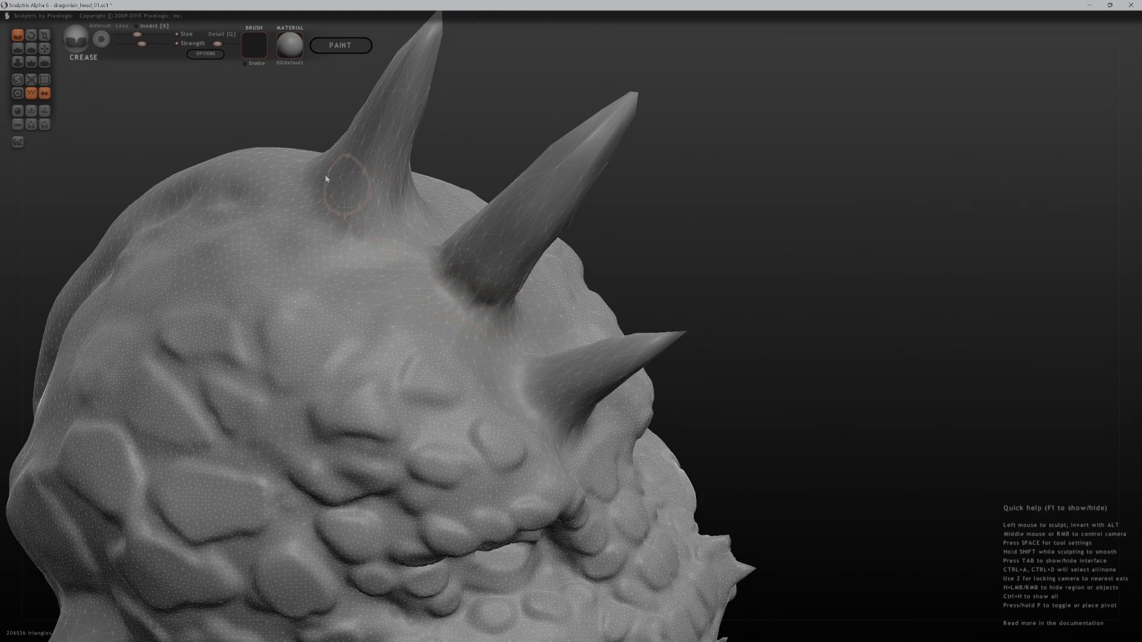
mouse_move(309, 176)
mouse_down()
mouse_move(351, 212)
mouse_move(322, 173)
mouse_up()
middle_drag(330, 127, 333, 232)
mouse_move(302, 340)
mouse_down()
mouse_move(299, 369)
mouse_move(275, 345)
mouse_move(279, 369)
mouse_up()
Crease the skin around the base of the small front horn above the brow
middle_drag(845, 303, 815, 226)
drag(544, 368, 539, 403)
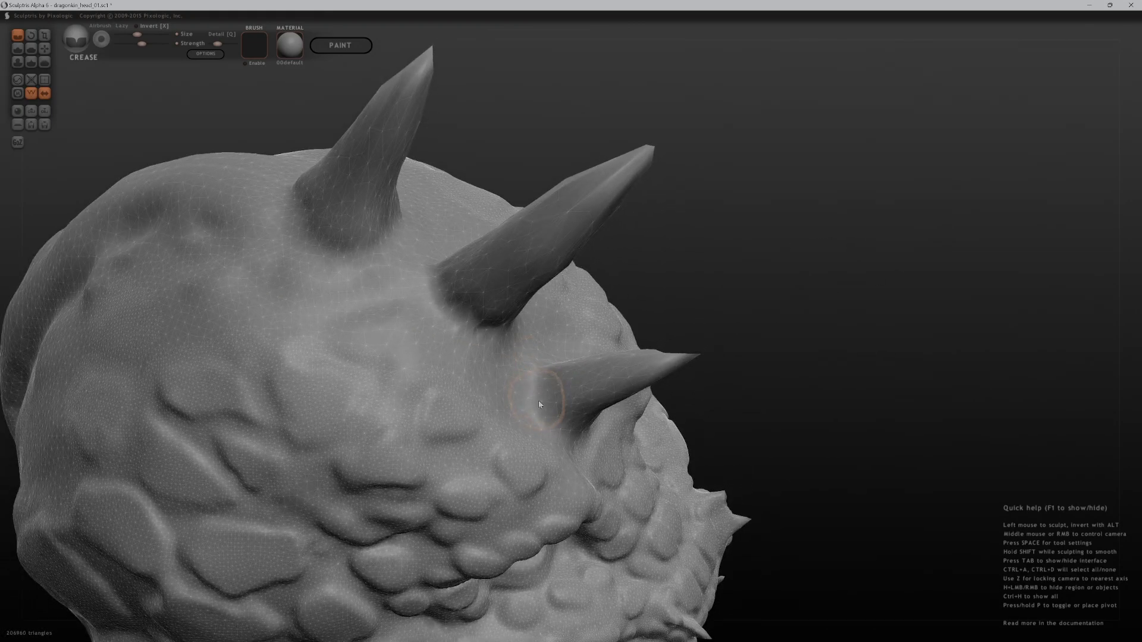
middle_drag(784, 370, 530, 377)
mouse_move(530, 377)
mouse_down()
mouse_move(512, 393)
mouse_move(549, 413)
mouse_up()
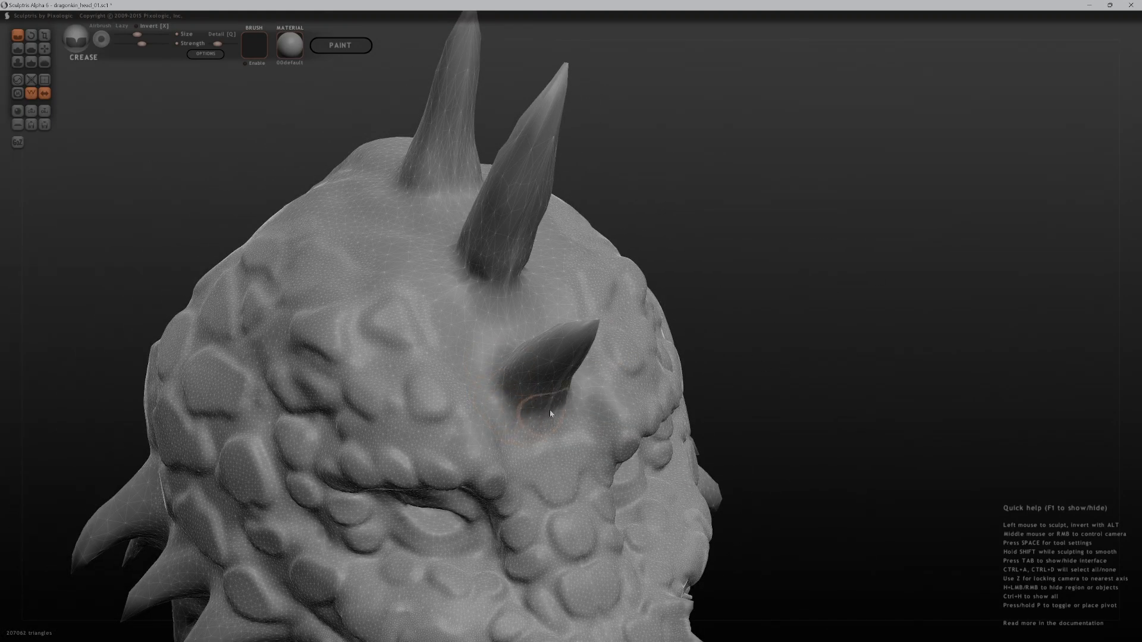
middle_drag(576, 311, 831, 258)
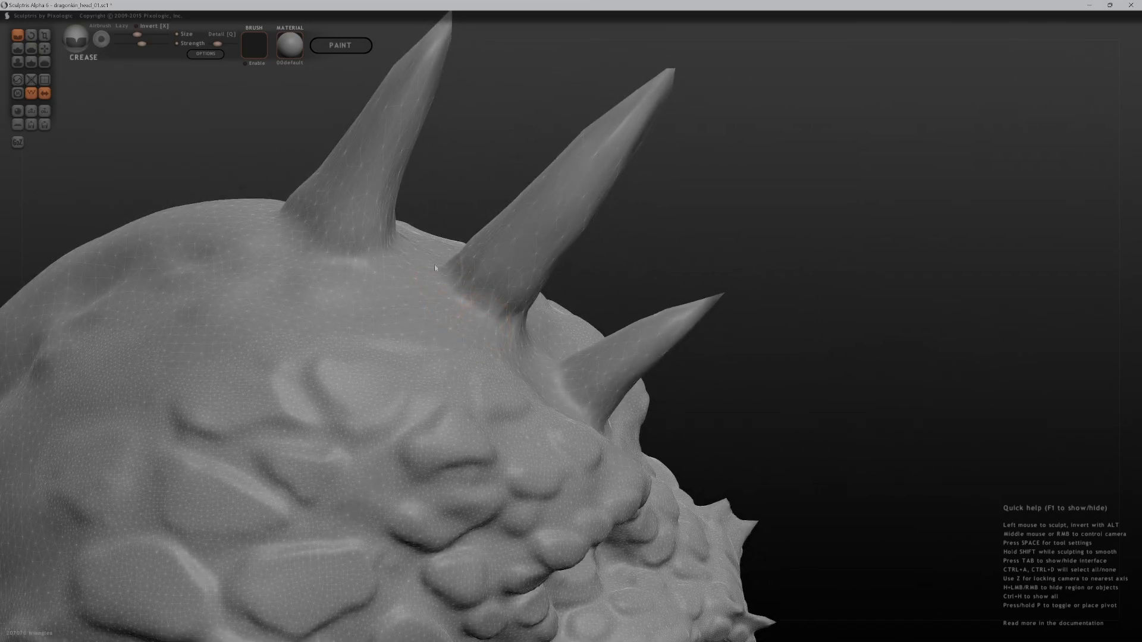
Build up a raised skin ridge around the base of the rear horn with the Draw brush
middle_drag(439, 272, 566, 135)
key(d)
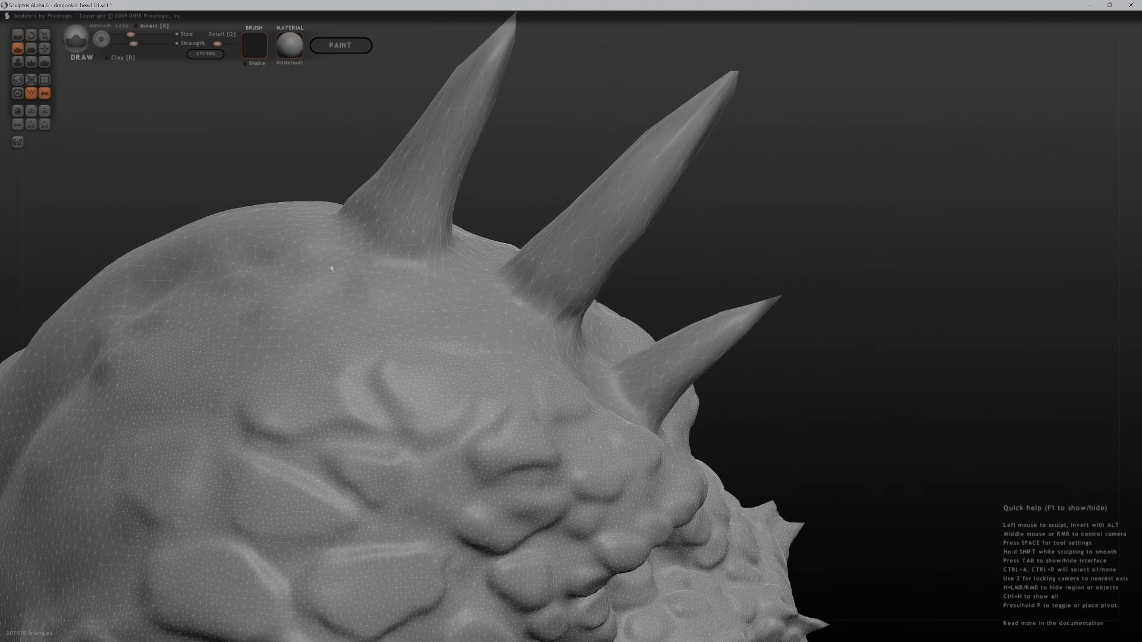
scroll(341, 226, up, 2)
middle_drag(336, 210, 311, 225)
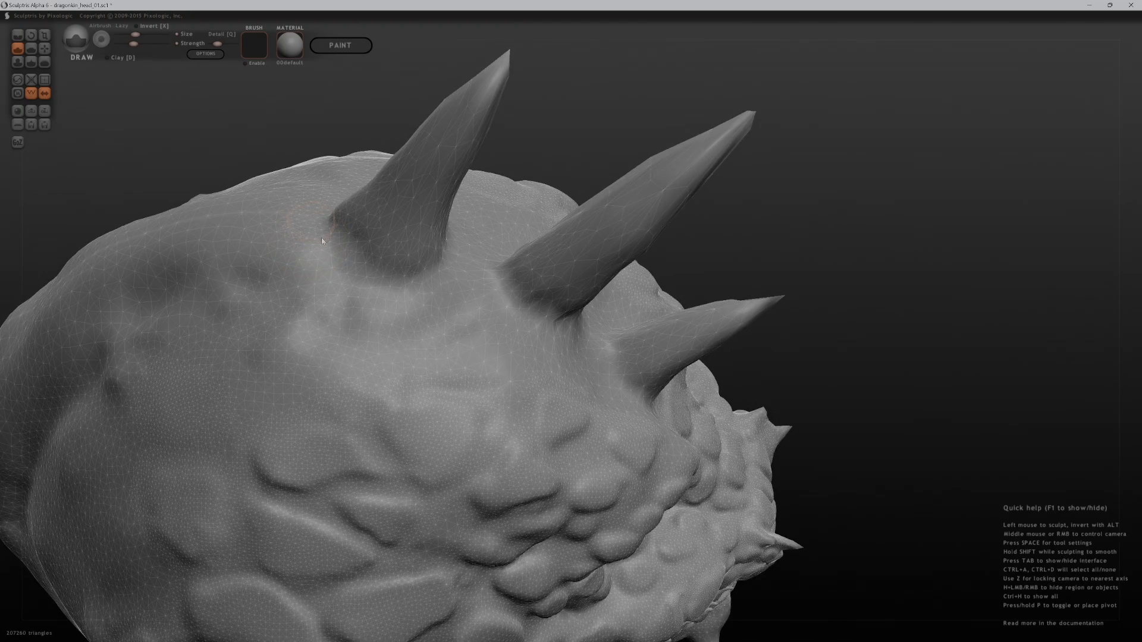
mouse_move(331, 243)
mouse_down()
mouse_move(380, 270)
mouse_move(433, 272)
mouse_up()
mouse_move(321, 254)
mouse_down()
mouse_move(375, 277)
mouse_move(445, 266)
mouse_move(485, 307)
mouse_up()
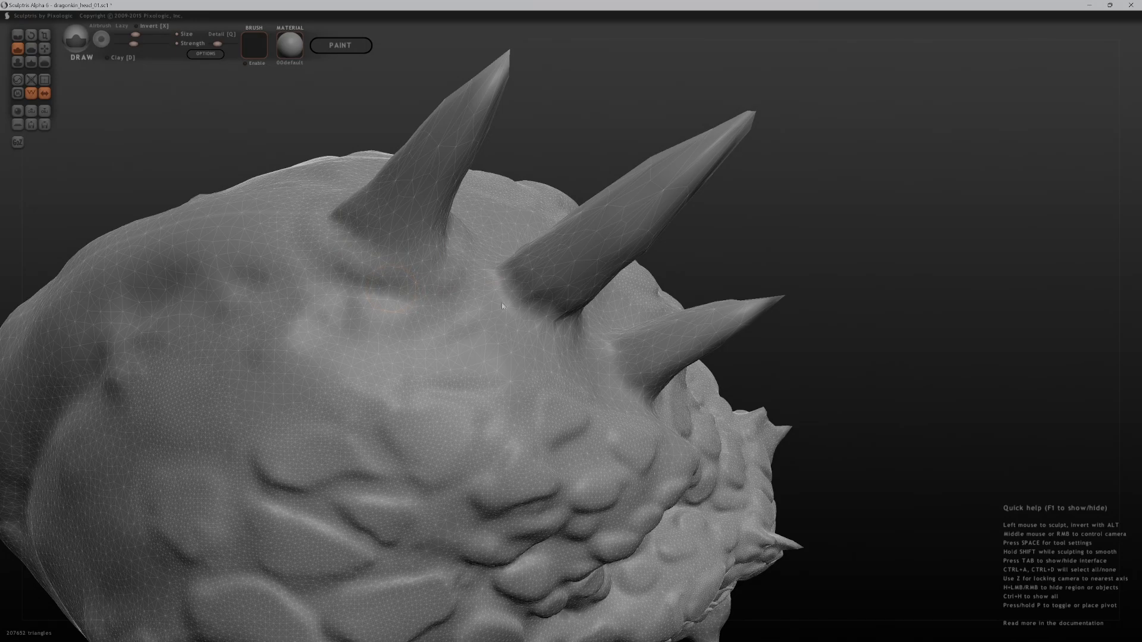
Build up raised skin ridges around the bases of the middle and small front head horns with the Draw brush
mouse_move(495, 265)
mouse_down()
mouse_move(501, 293)
mouse_move(578, 331)
mouse_move(549, 328)
mouse_move(483, 267)
mouse_up()
drag(475, 309, 471, 288)
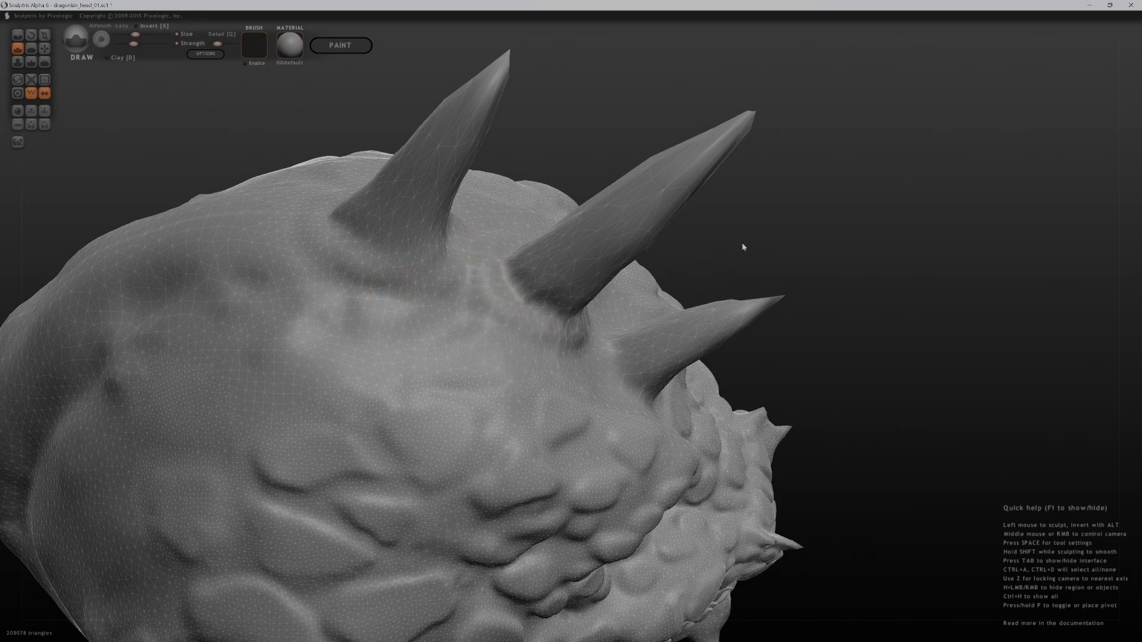
drag(742, 249, 600, 357)
drag(596, 396, 643, 419)
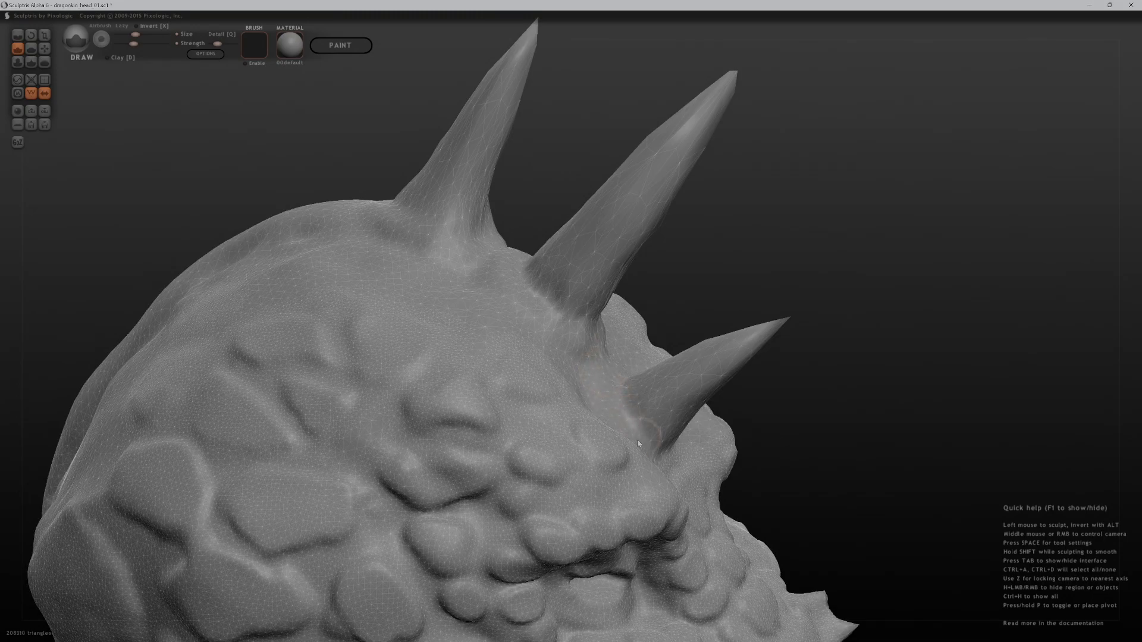
drag(735, 417, 748, 434)
drag(592, 388, 600, 348)
drag(640, 466, 624, 410)
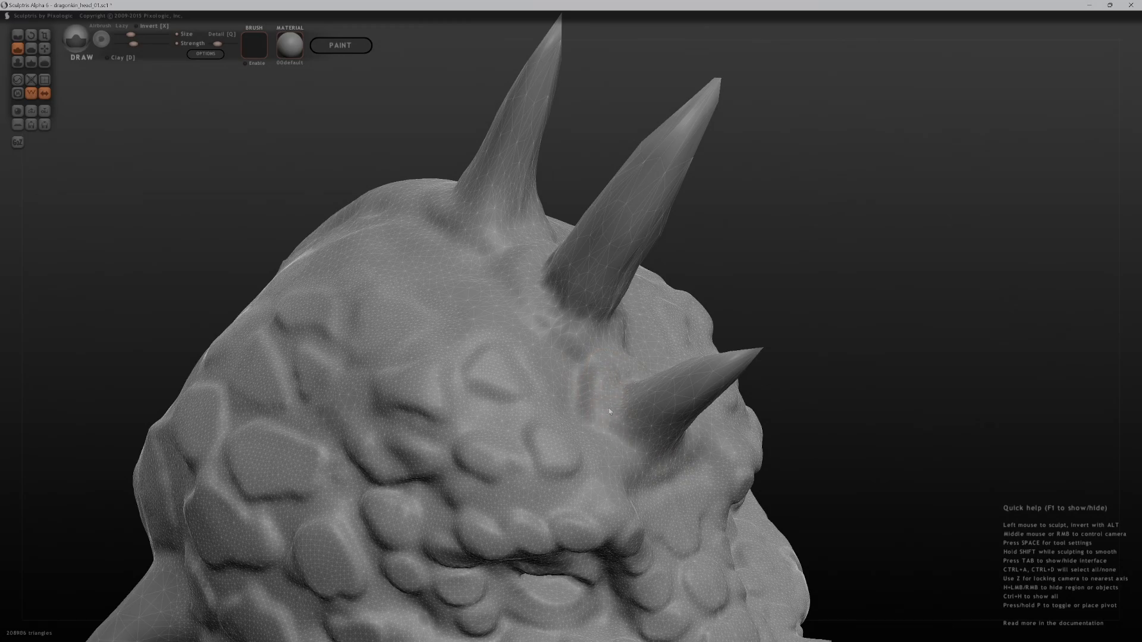
drag(615, 437, 667, 470)
drag(849, 375, 615, 473)
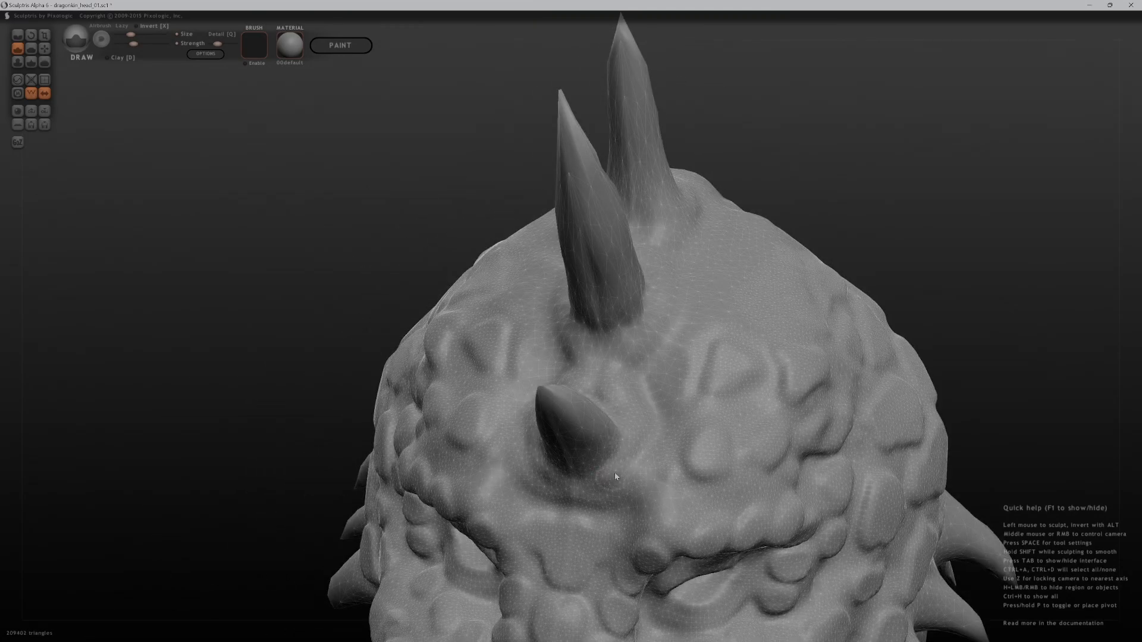
Thicken the raised skin around the rear side of the middle horn's base on the opposite half of the head
right_drag(615, 472, 864, 191)
mouse_move(607, 352)
mouse_down()
mouse_move(568, 324)
mouse_move(663, 289)
mouse_up()
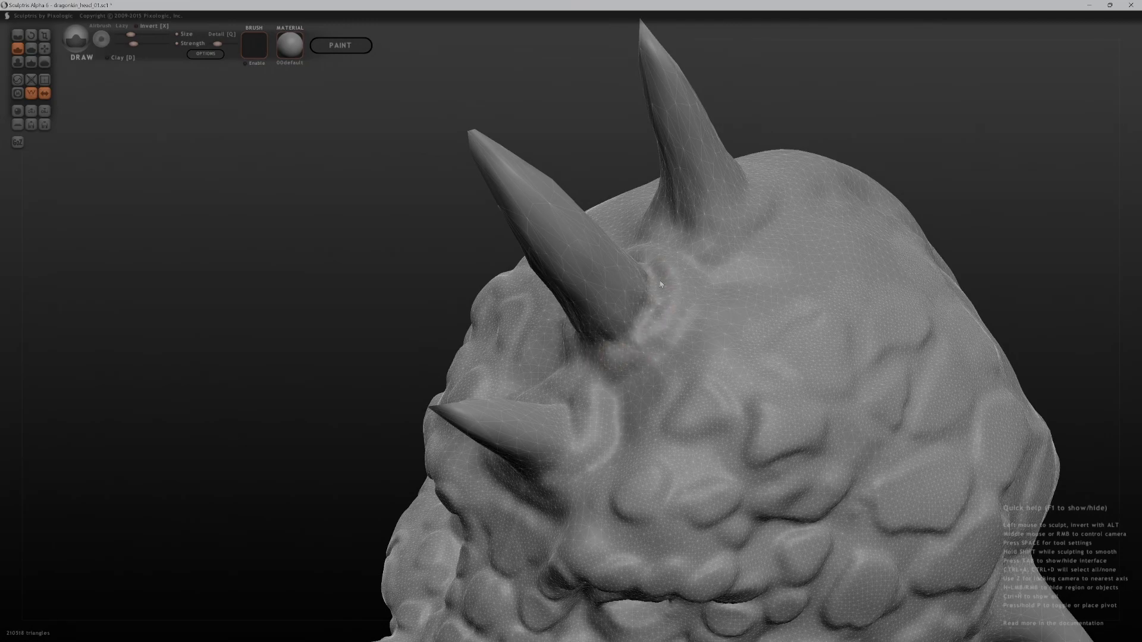
mouse_move(650, 302)
right_down()
mouse_move(744, 333)
mouse_move(655, 318)
right_up()
drag(648, 321, 654, 316)
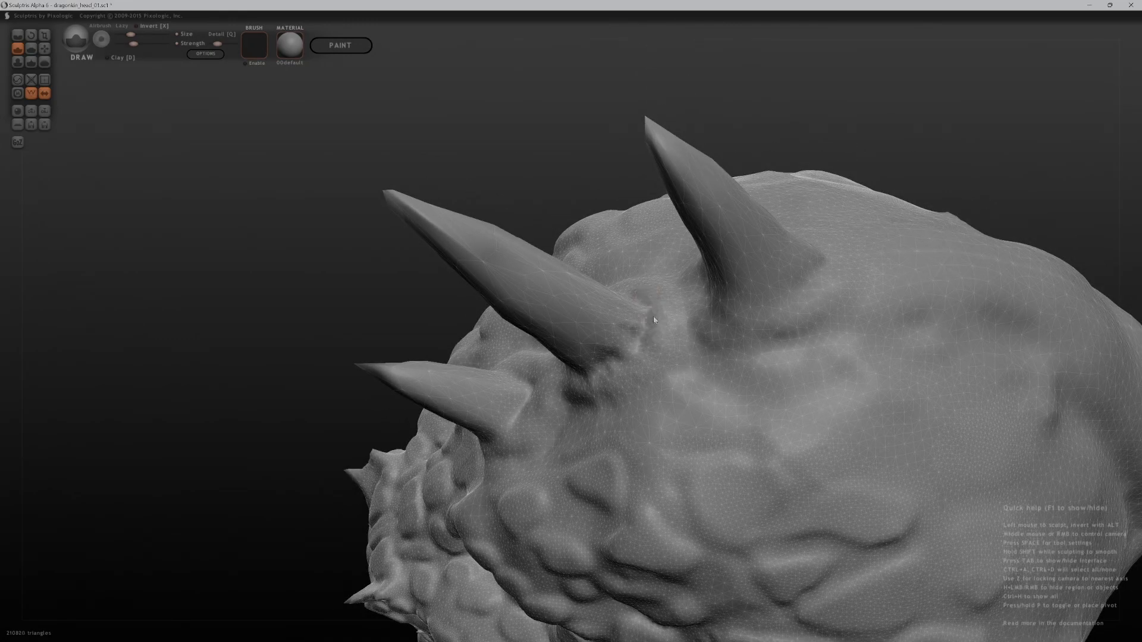
Flatten the cheek and brow scales with the Flatten brush, raising its strength for the scales above the eye
right_drag(625, 354, 1109, 249)
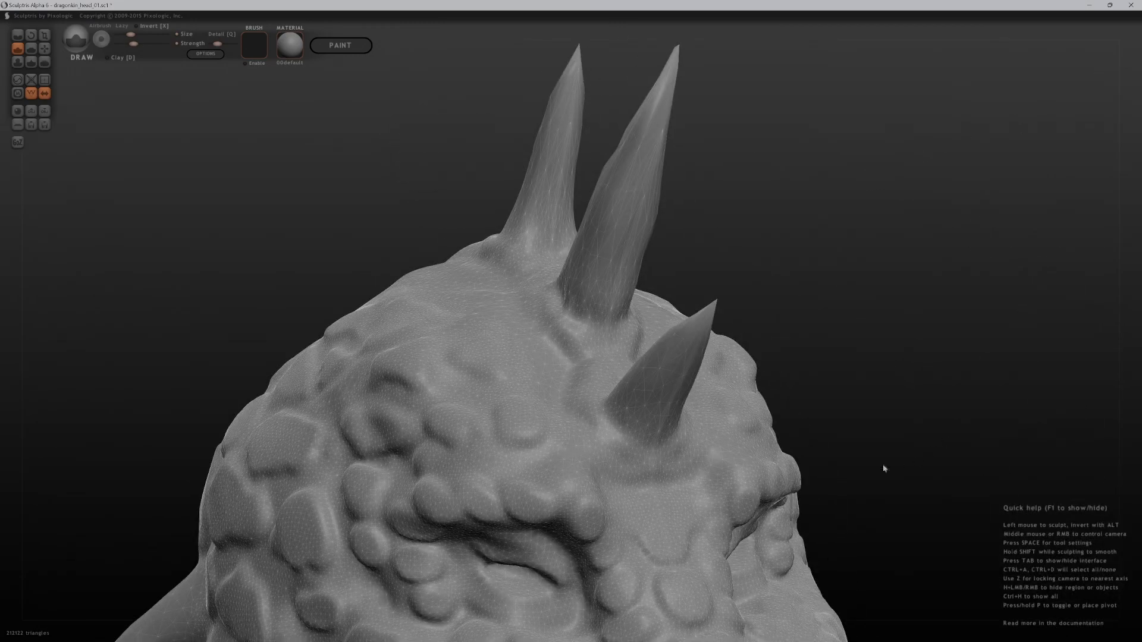
right_drag(1022, 405, 482, 303)
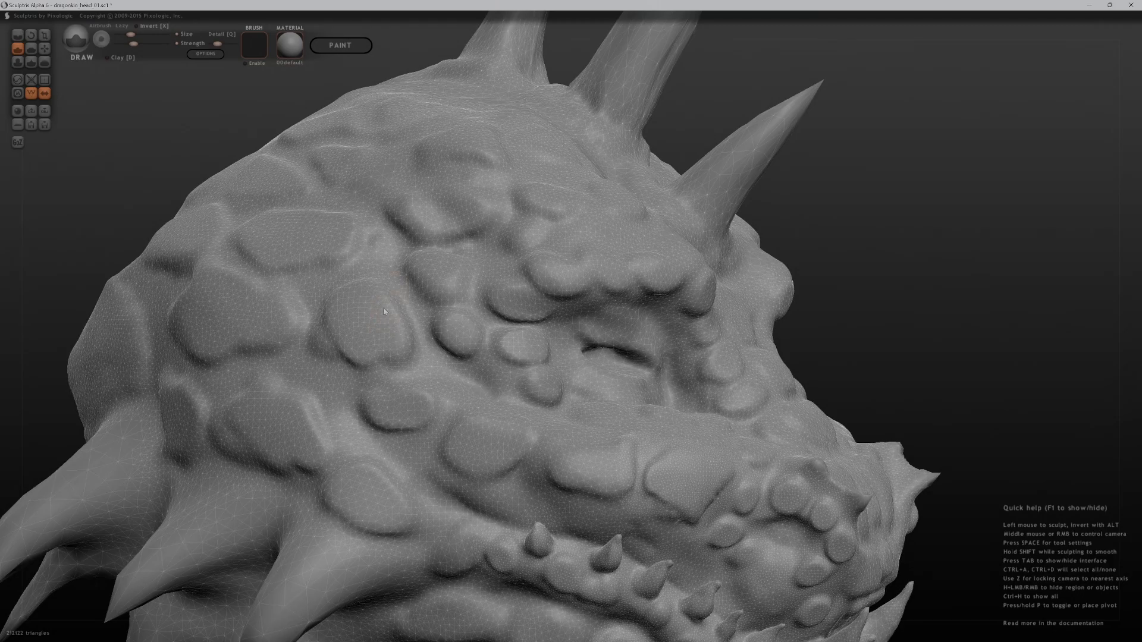
key(5)
key(bracketleft)
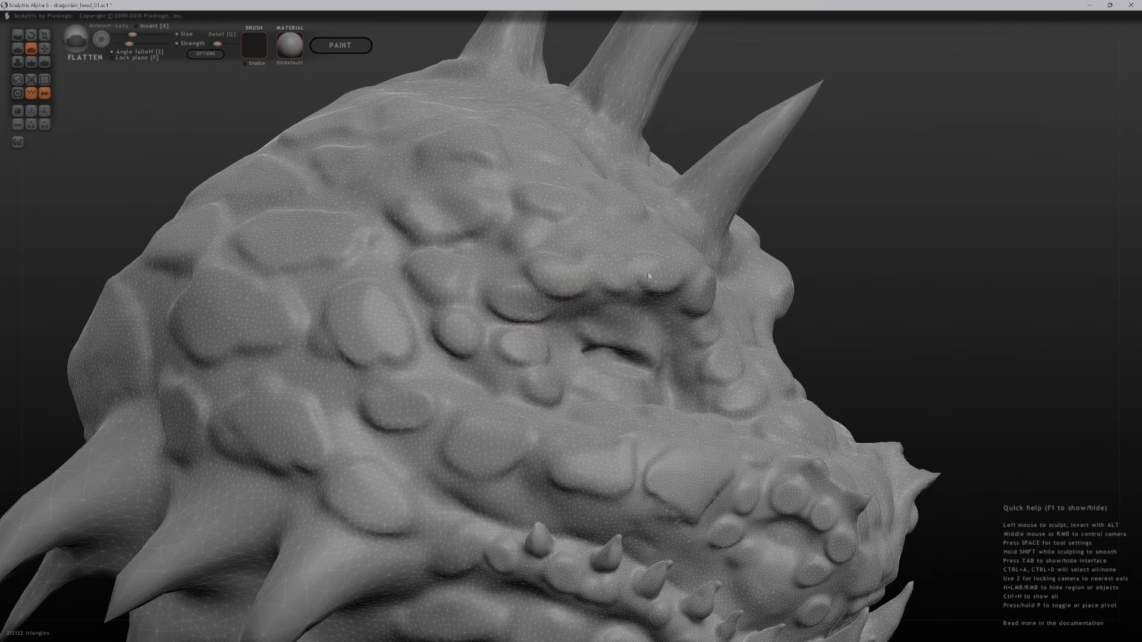
mouse_move(681, 278)
mouse_down()
mouse_move(655, 284)
mouse_move(701, 295)
mouse_up()
mouse_move(894, 261)
mouse_down()
mouse_move(649, 320)
mouse_move(649, 296)
mouse_up()
click(147, 45)
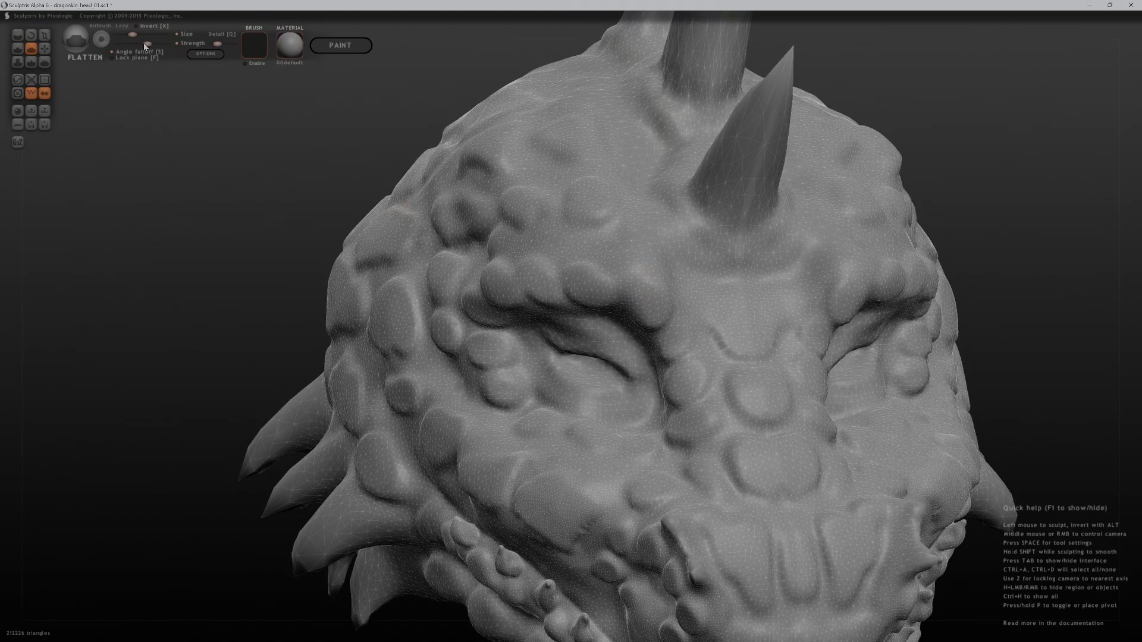
mouse_move(546, 289)
mouse_down()
mouse_move(494, 277)
mouse_move(656, 313)
mouse_up()
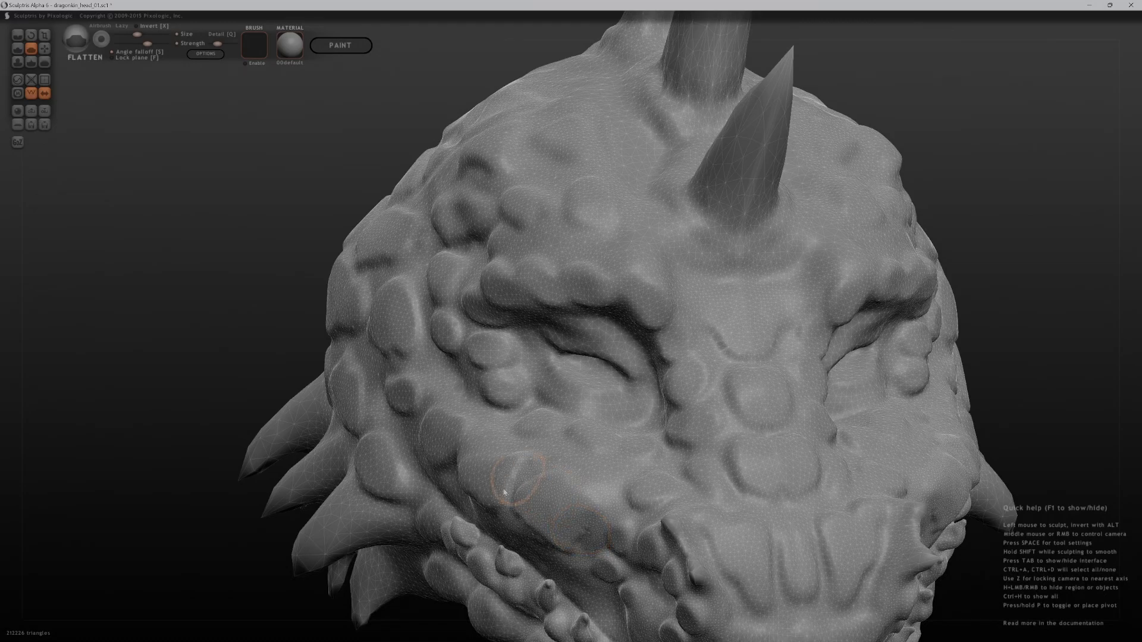
Flatten the scales around the nostril, along the lower jaw and on the side of the head behind the eye
drag(1105, 365, 933, 489)
drag(797, 461, 999, 386)
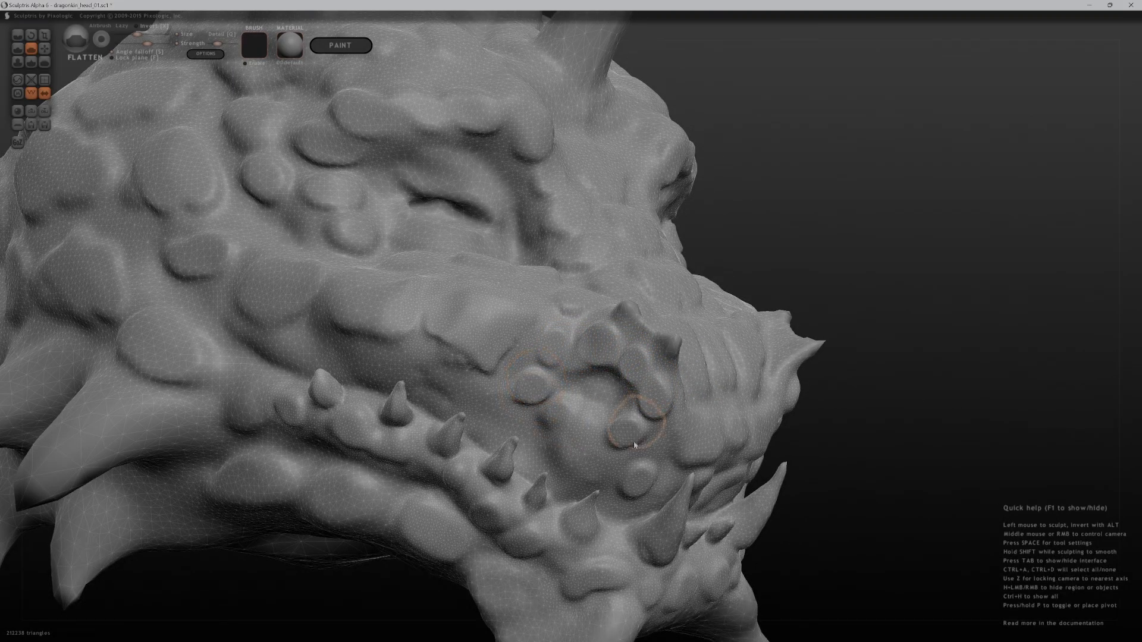
drag(395, 539, 287, 495)
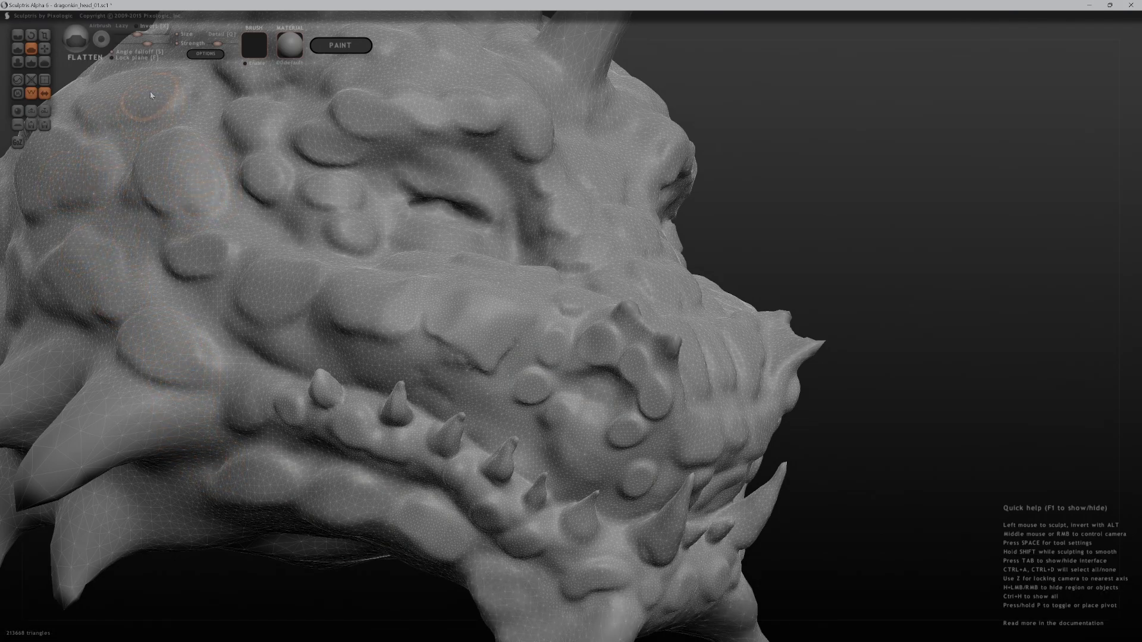
drag(296, 173, 272, 181)
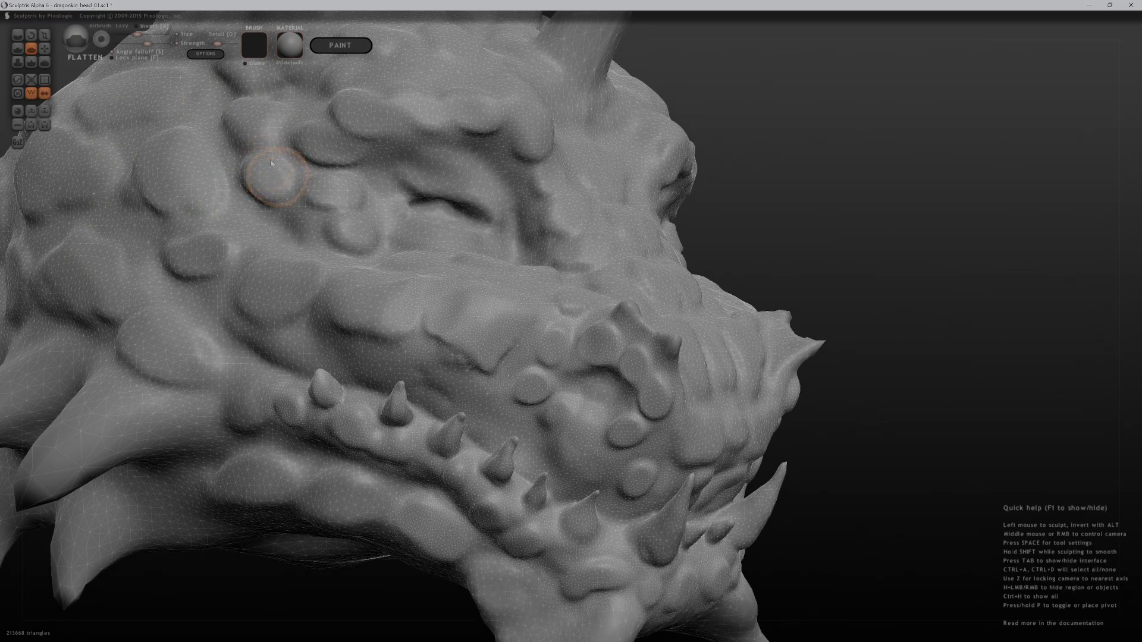
Reshape the eye opening with the Grab brush, adjusting the upper eyelid and pulling the lower lid's outer corner upward
scroll(961, 336, down, 5)
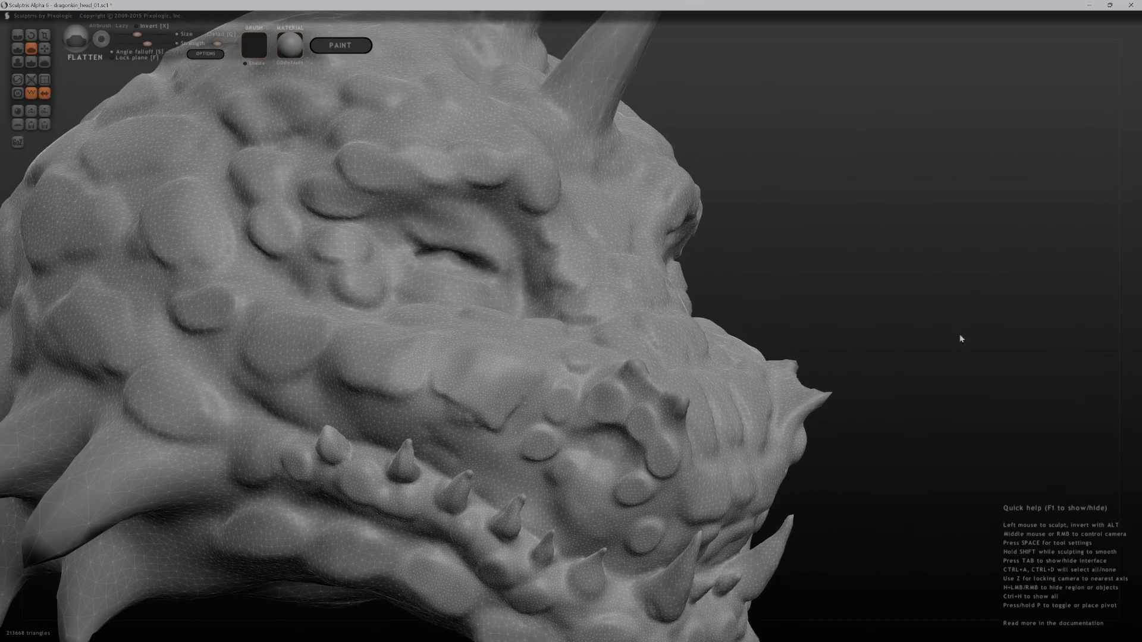
middle_drag(844, 268, 742, 243)
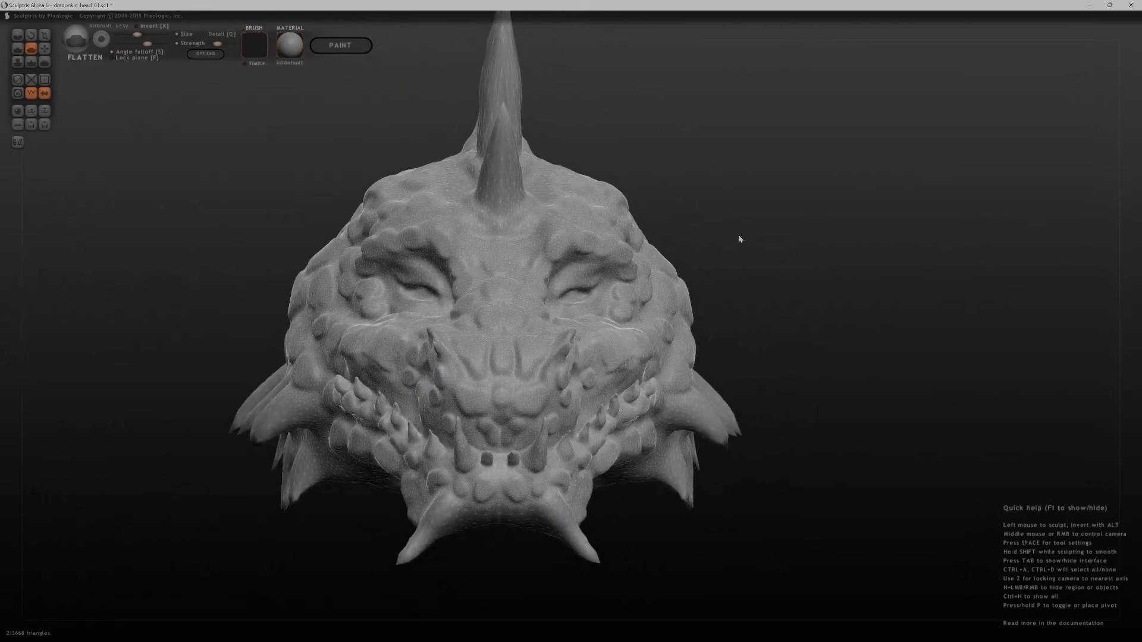
scroll(733, 369, up, 5)
middle_drag(732, 371, 333, 371)
key(6)
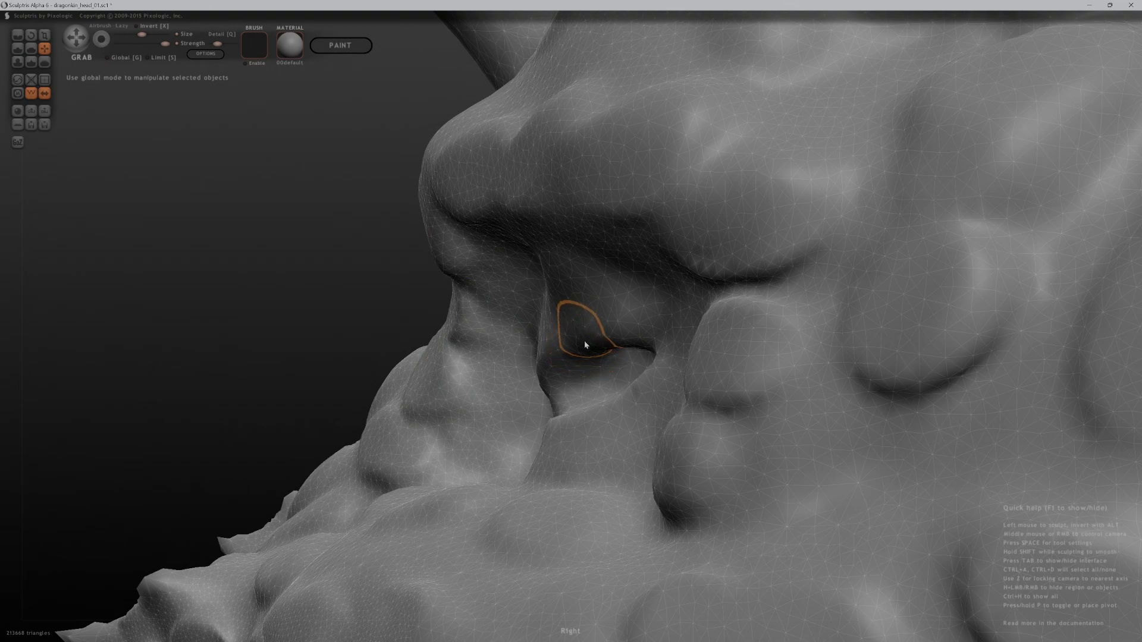
drag(558, 348, 532, 344)
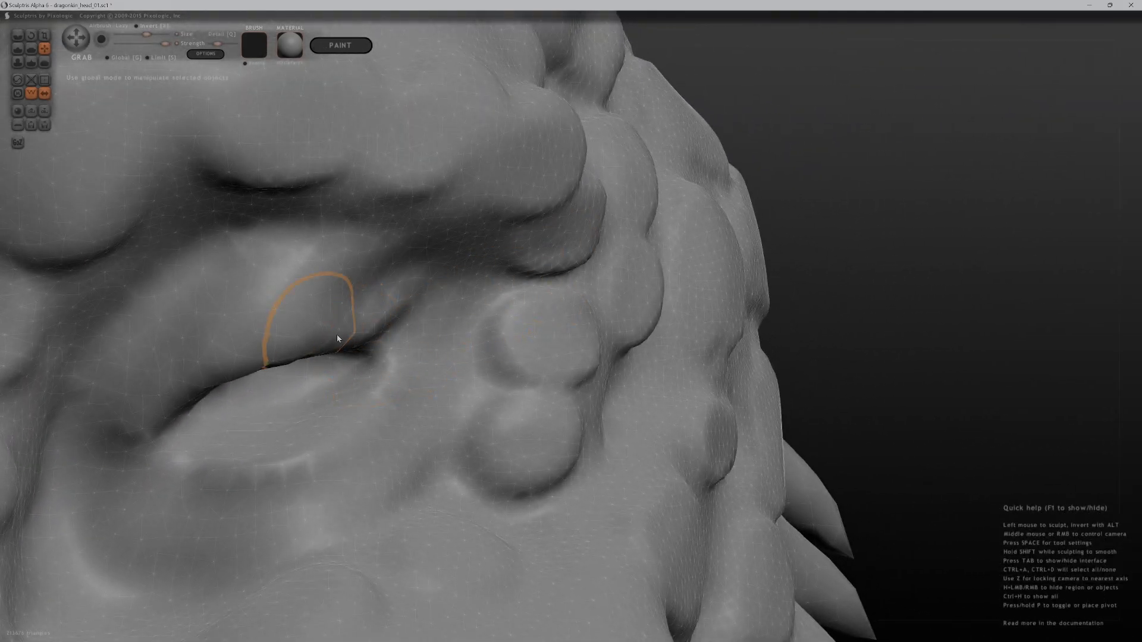
drag(337, 335, 395, 325)
drag(397, 363, 416, 370)
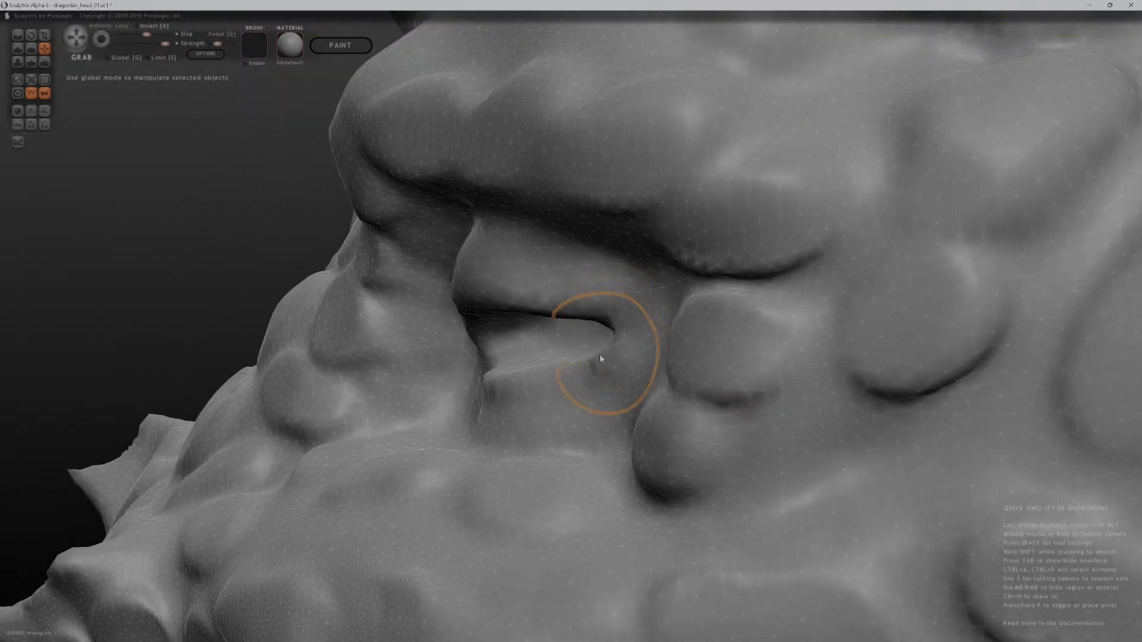
drag(588, 369, 588, 352)
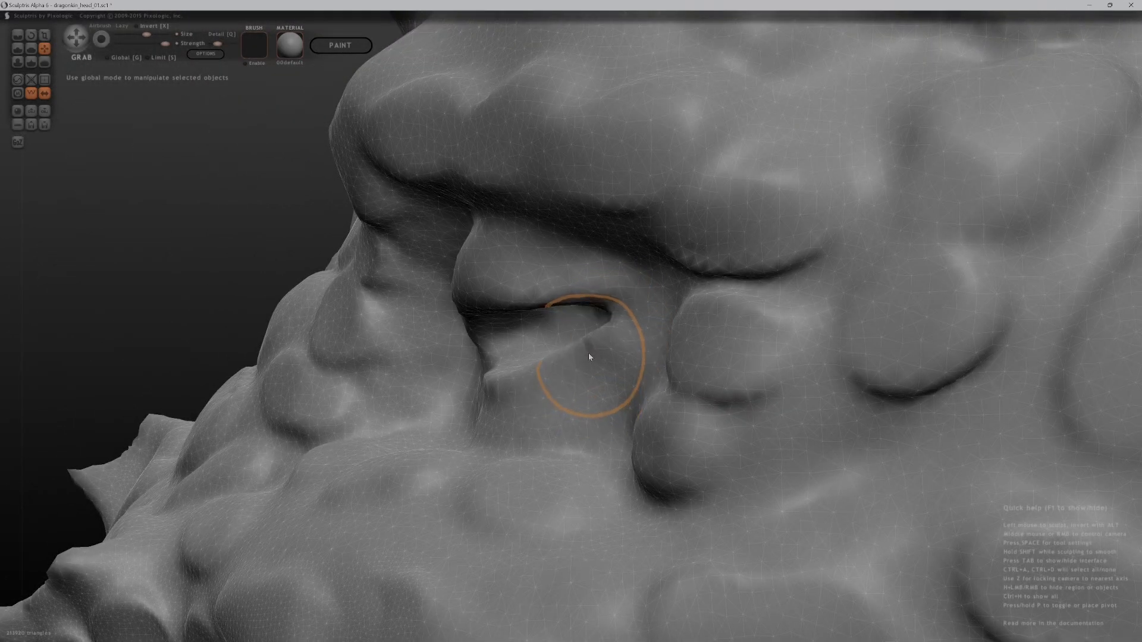
Mask the lower eyelid with a smaller brush and return to the Grab brush
scroll(583, 285, down, 2)
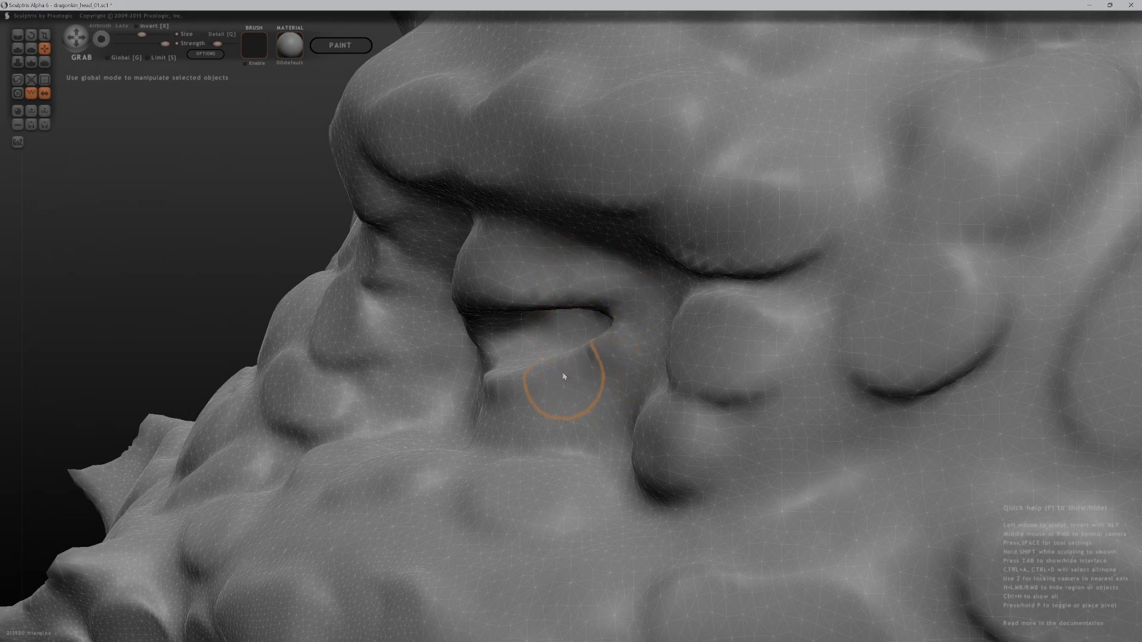
key(m)
mouse_move(619, 348)
mouse_down()
mouse_move(527, 383)
mouse_move(619, 341)
mouse_up()
key(g)
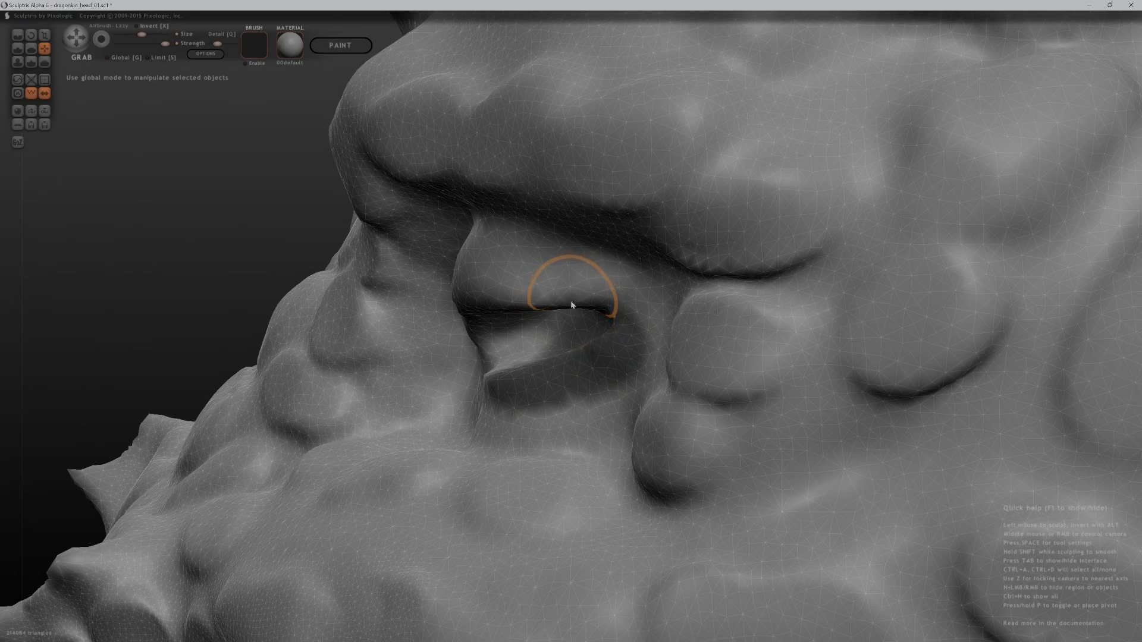
Refine and extend the mask over the eyeball and toward the eye's inner corner, keeping the upper eyelid unmasked
key(m)
mouse_move(548, 302)
ctrl+mouse_down()
mouse_move(591, 307)
mouse_move(520, 302)
mouse_move(556, 317)
mouse_move(579, 301)
mouse_move(538, 286)
mouse_move(592, 284)
mouse_move(612, 319)
mouse_move(492, 322)
ctrl+mouse_up()
drag(255, 239, 415, 162)
mouse_move(199, 366)
mouse_down()
mouse_move(218, 431)
mouse_move(208, 455)
mouse_move(241, 443)
mouse_move(161, 467)
mouse_up()
key(m)
key(g)
drag(908, 188, 934, 193)
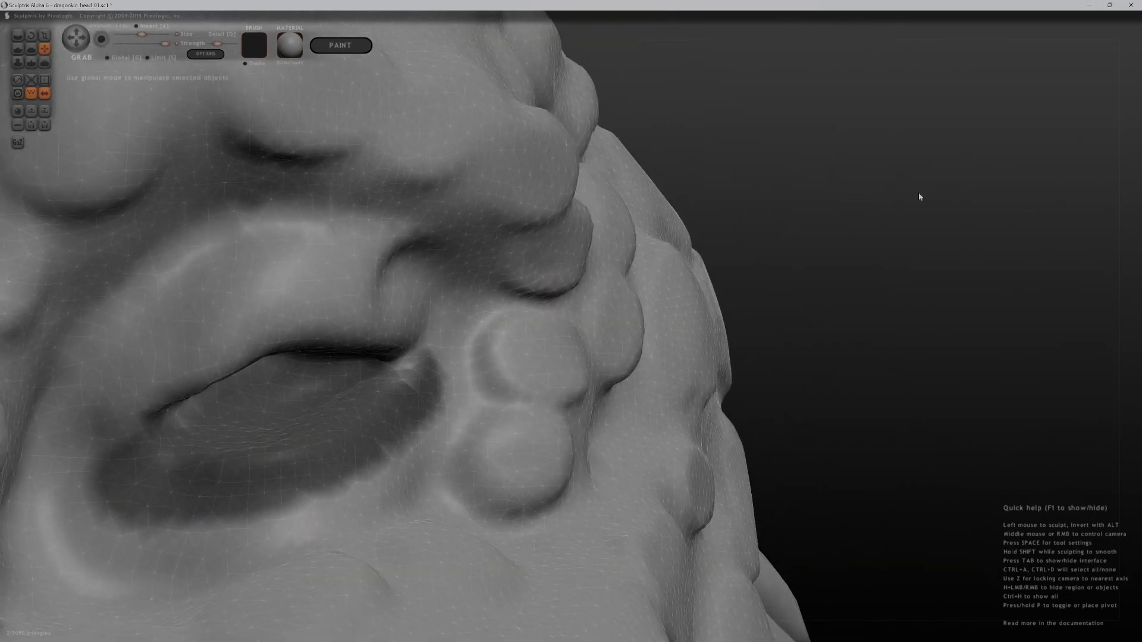
Crease along the upper eyelid's edge above the masked eyeball, smoothing the line toward the inner corner
key(c)
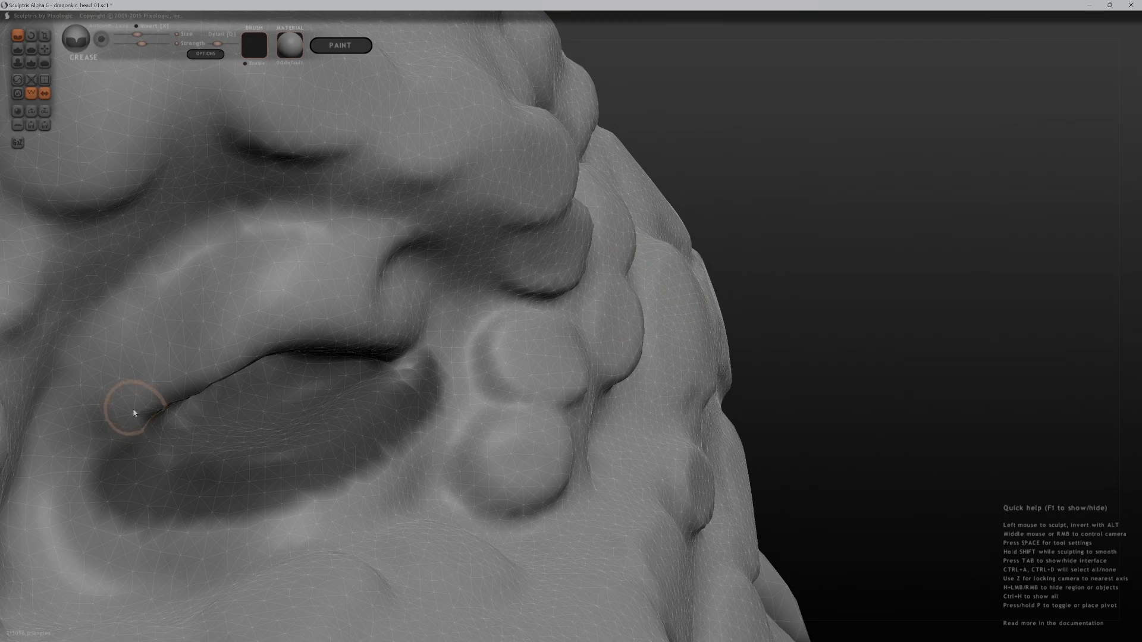
mouse_move(101, 434)
mouse_down()
mouse_move(188, 380)
mouse_move(298, 343)
mouse_up()
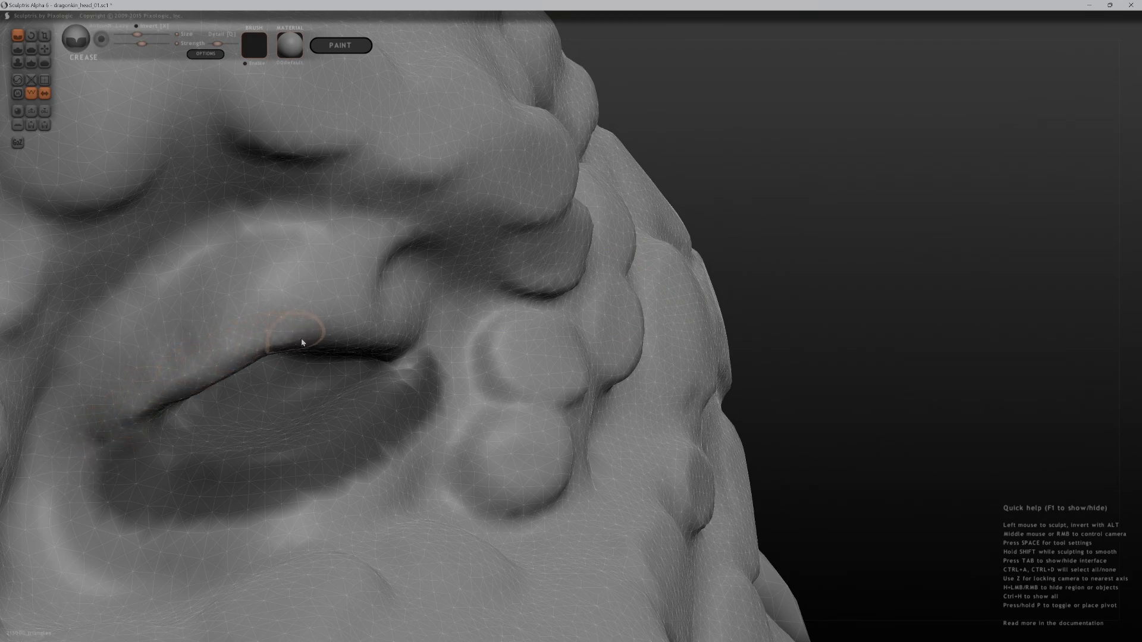
mouse_move(221, 366)
mouse_down()
mouse_move(308, 357)
mouse_move(373, 334)
mouse_move(426, 340)
mouse_move(374, 343)
mouse_up()
mouse_move(167, 396)
mouse_down()
mouse_move(320, 337)
mouse_move(398, 339)
mouse_up()
mouse_move(256, 364)
shift+mouse_down()
mouse_move(223, 371)
mouse_move(398, 334)
mouse_move(144, 418)
shift+mouse_up()
mouse_move(784, 218)
mouse_down()
mouse_move(538, 247)
mouse_move(655, 237)
mouse_move(649, 268)
mouse_up()
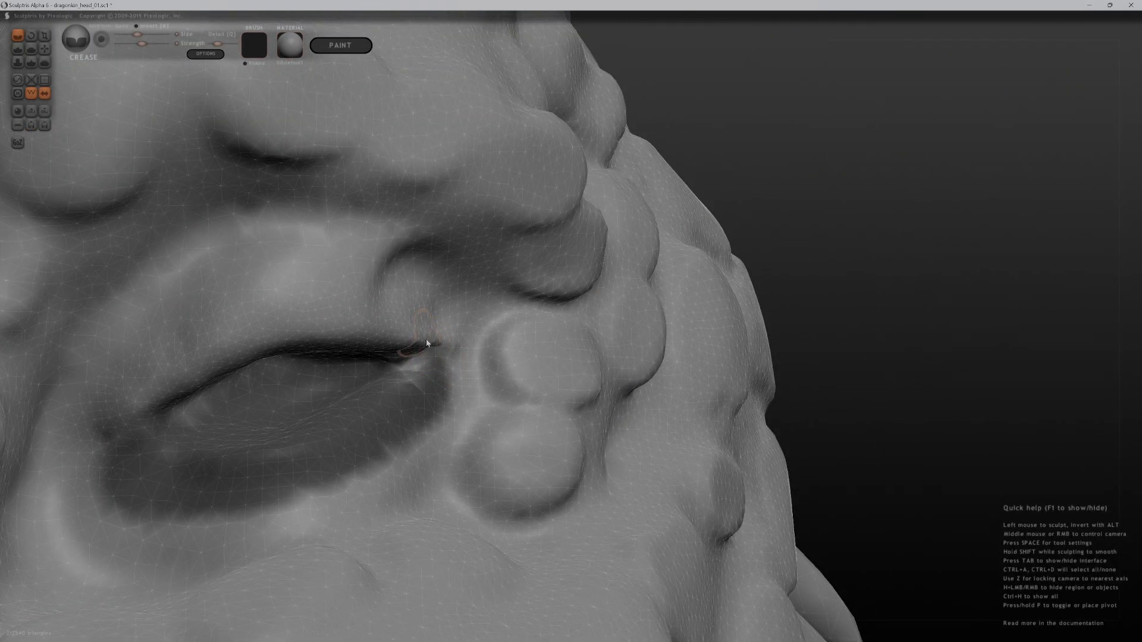
Extend the upper eyelid crease past the eye's outer corner toward the neighbouring scales
drag(443, 339, 444, 341)
mouse_move(798, 196)
mouse_down()
mouse_move(479, 378)
mouse_move(494, 338)
mouse_up()
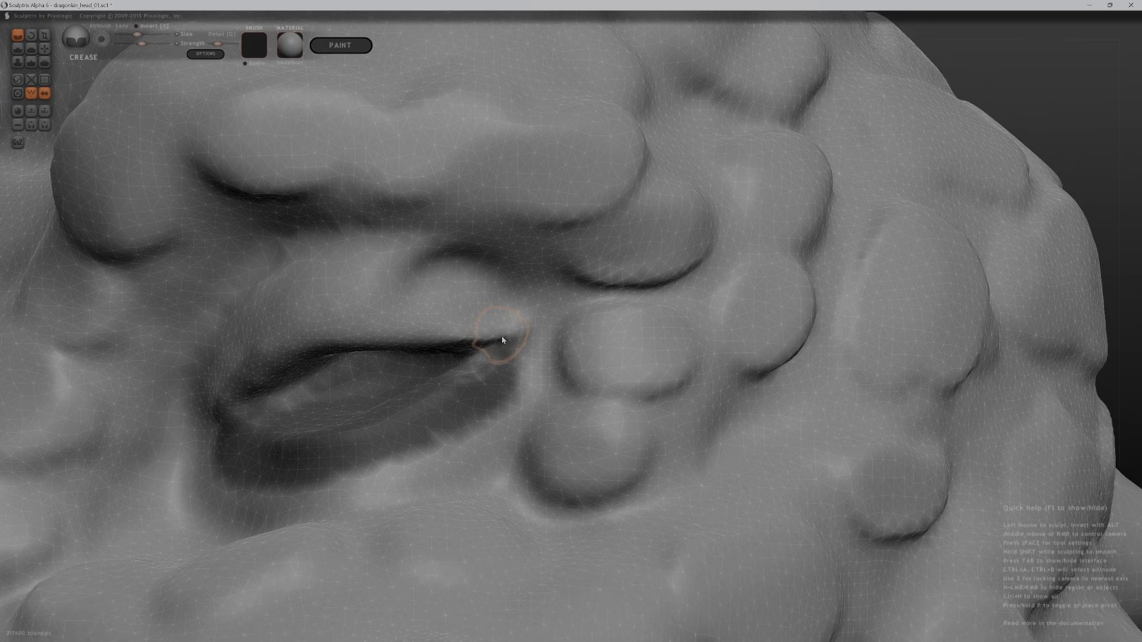
key(m)
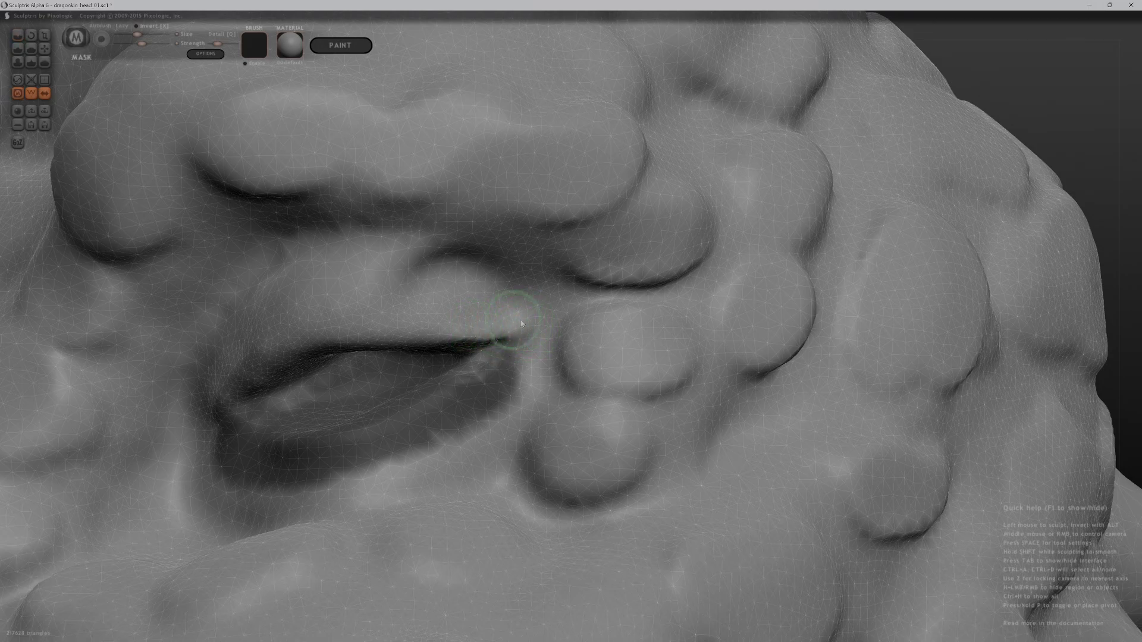
key(c)
drag(490, 336, 529, 336)
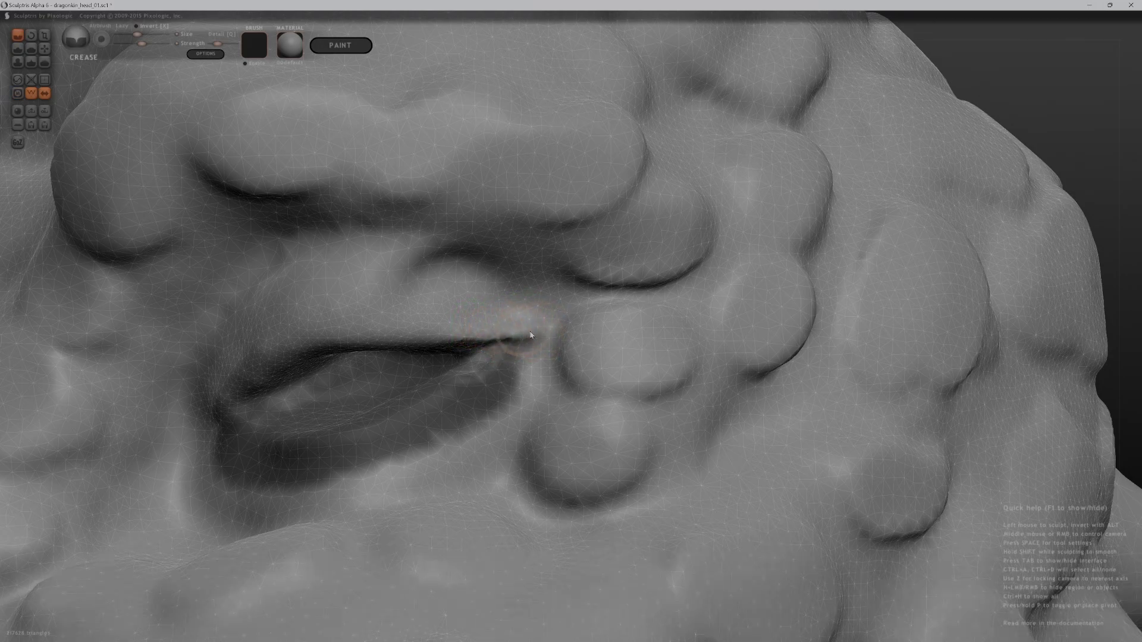
Invert the mask to expose the lower eyelid and crease a fold along it beneath the eyeball
ctrl+click(1052, 89)
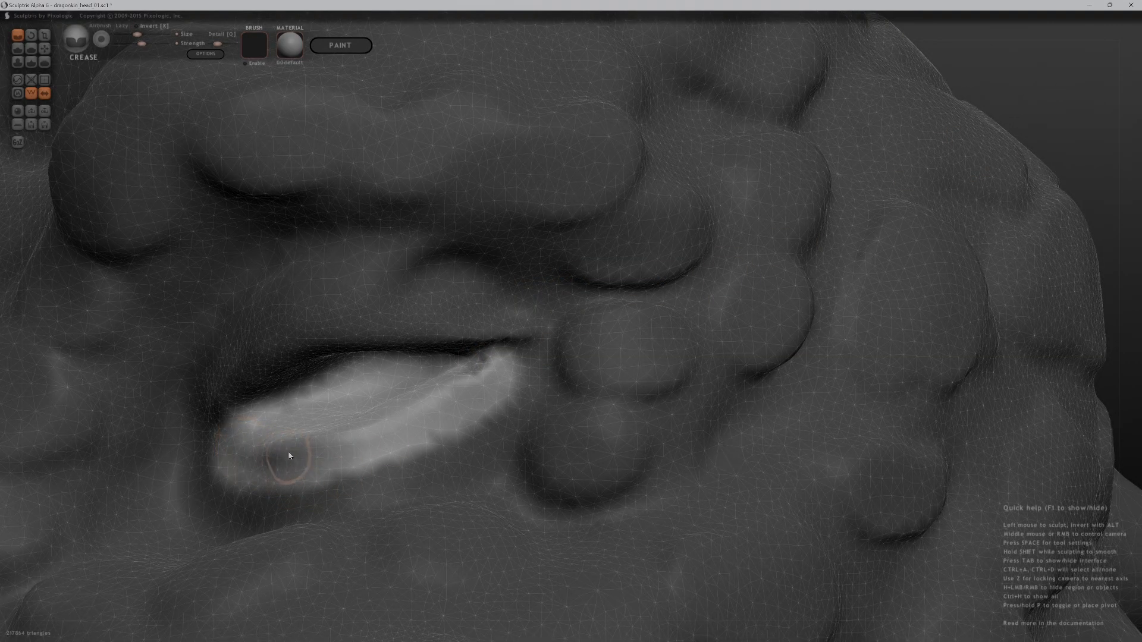
mouse_move(876, 206)
middle_down()
mouse_move(1114, 74)
mouse_move(923, 181)
mouse_move(974, 193)
middle_up()
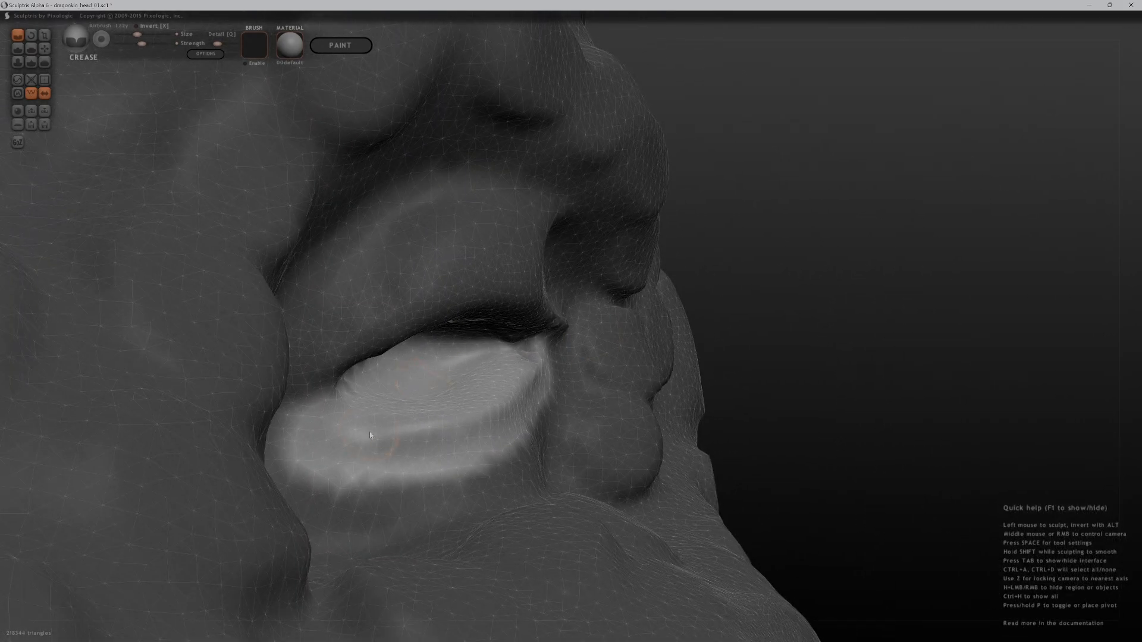
drag(311, 437, 315, 442)
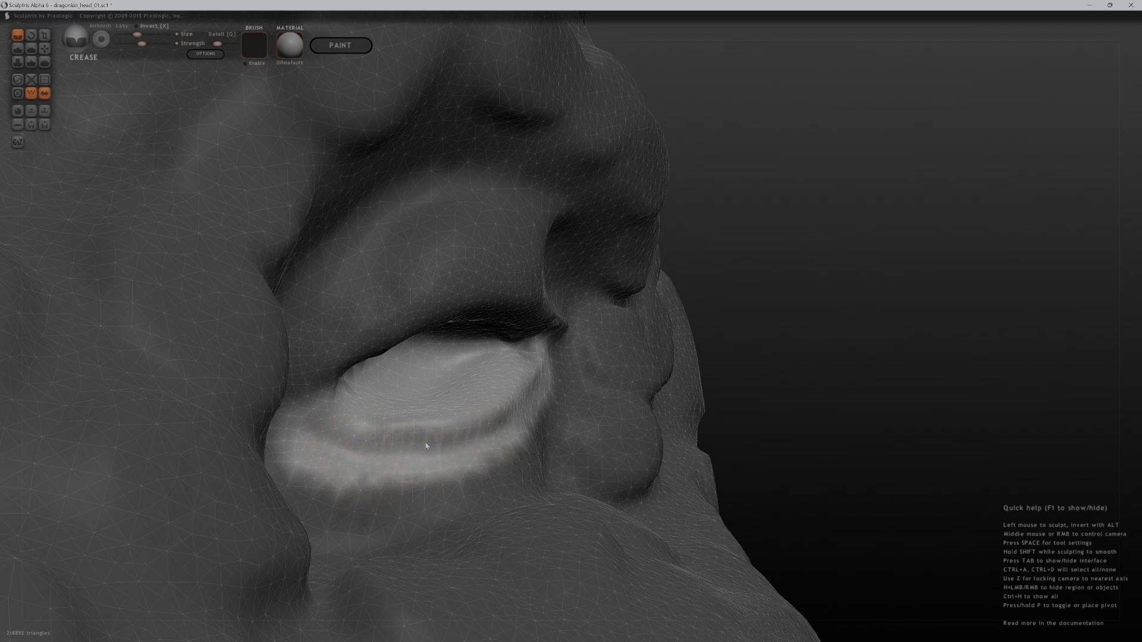
With the mask cleared, crease skin folds beneath the lower eyelid and deepen the eye's inner corner along the upper lid
ctrl+drag(846, 213, 759, 354)
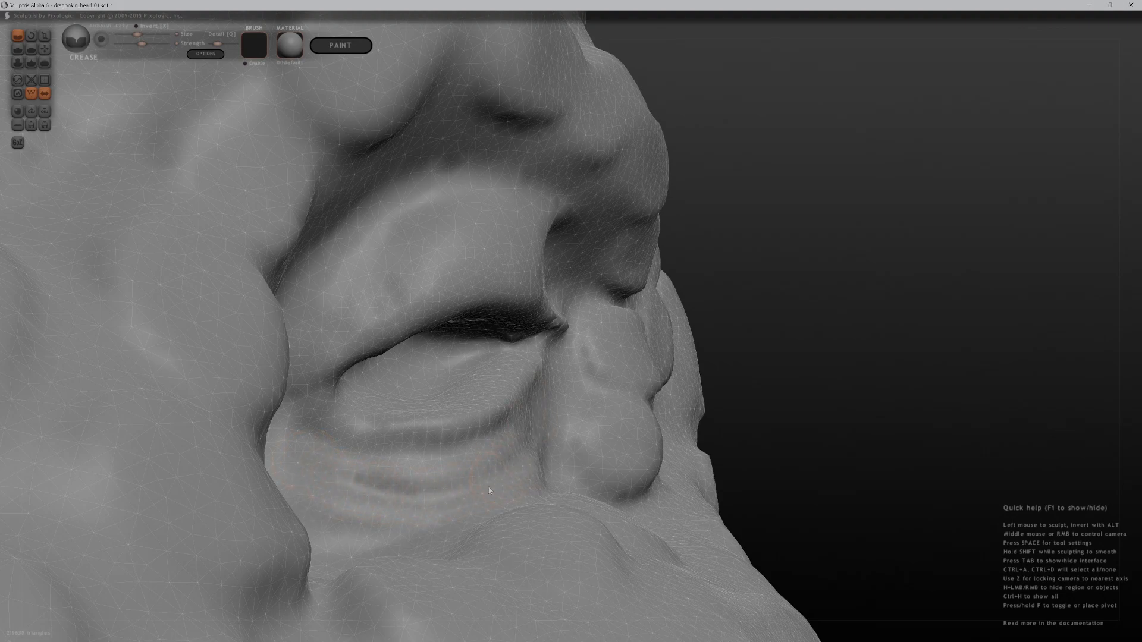
drag(347, 482, 417, 493)
mouse_move(964, 327)
mouse_down()
mouse_move(768, 337)
mouse_move(892, 316)
mouse_up()
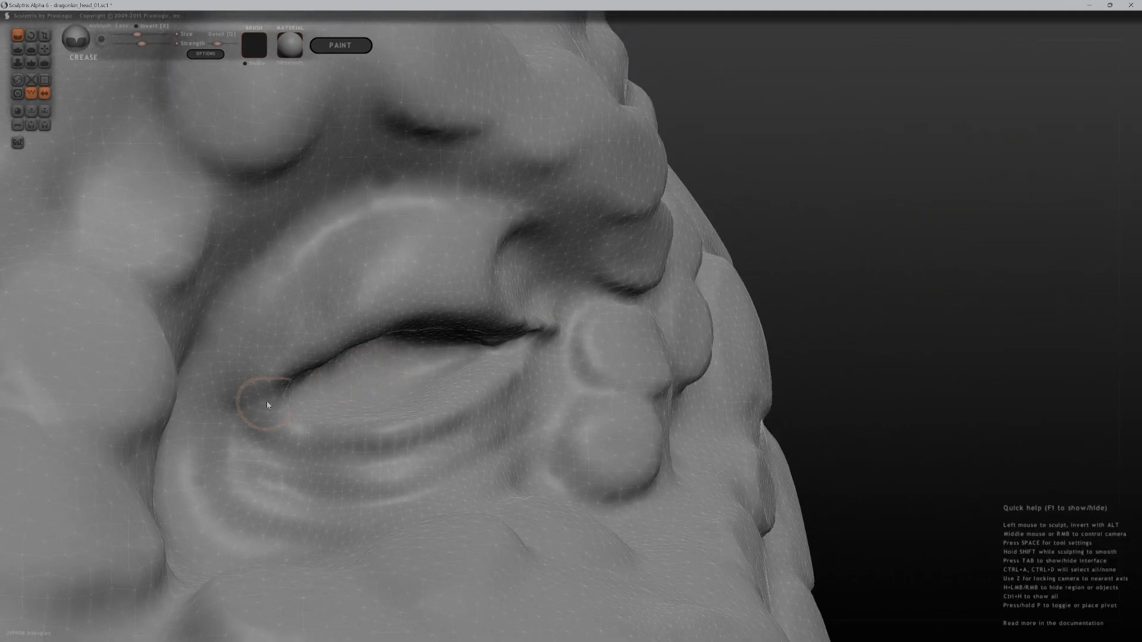
mouse_move(236, 409)
mouse_down()
mouse_move(311, 328)
mouse_move(416, 309)
mouse_up()
mouse_move(295, 373)
mouse_down()
mouse_move(237, 400)
mouse_move(295, 397)
mouse_up()
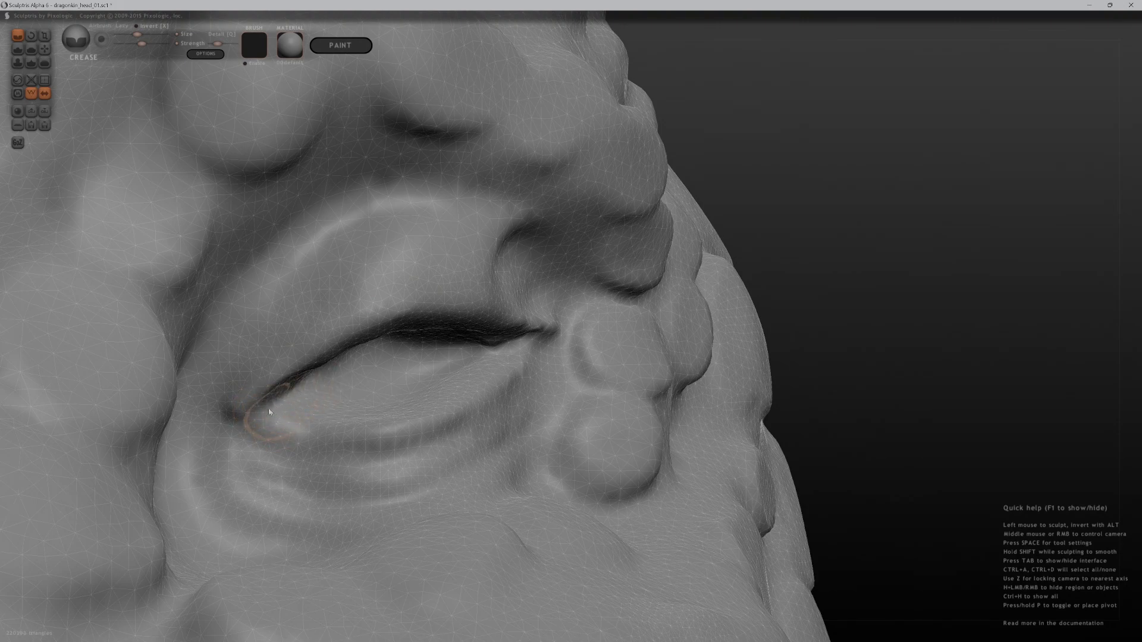
Crease along the upper eyelid's edge to deepen the eye's inner corner, and soften the skin above the lid toward the outer corner
drag(354, 405, 307, 418)
drag(269, 371, 216, 432)
mouse_move(249, 394)
mouse_down()
mouse_move(339, 336)
mouse_move(428, 309)
mouse_move(509, 304)
mouse_up()
mouse_move(637, 288)
right_down()
mouse_move(833, 154)
mouse_move(905, 243)
right_up()
mouse_move(333, 352)
mouse_down()
mouse_move(393, 299)
mouse_move(479, 278)
mouse_up()
right_drag(739, 251, 646, 278)
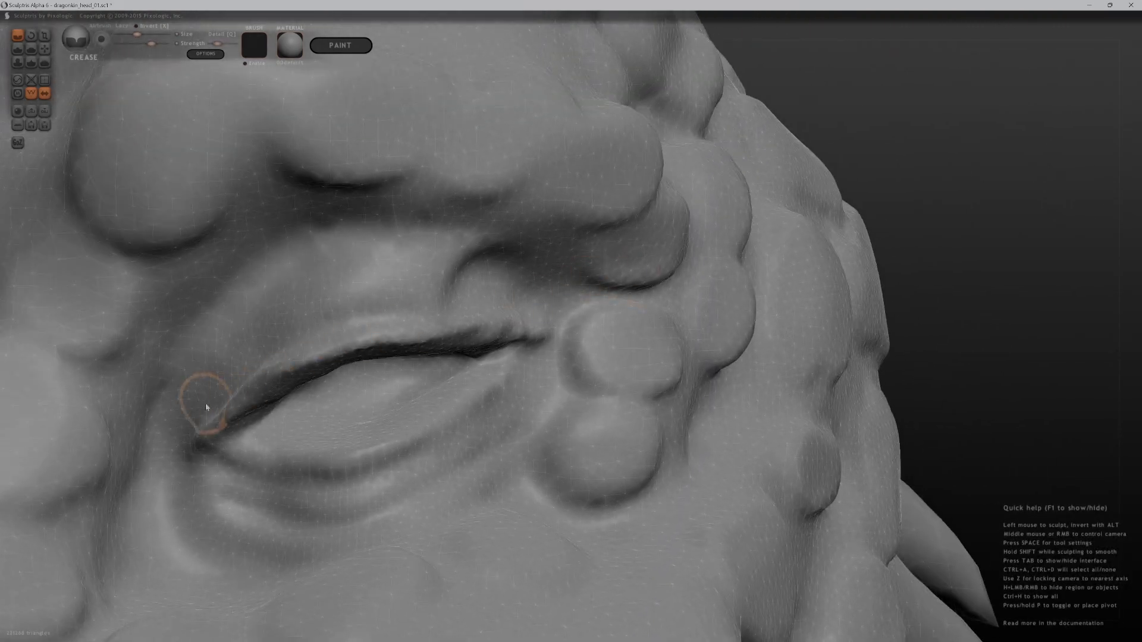
mouse_move(331, 254)
mouse_down()
mouse_move(434, 235)
mouse_move(444, 263)
mouse_up()
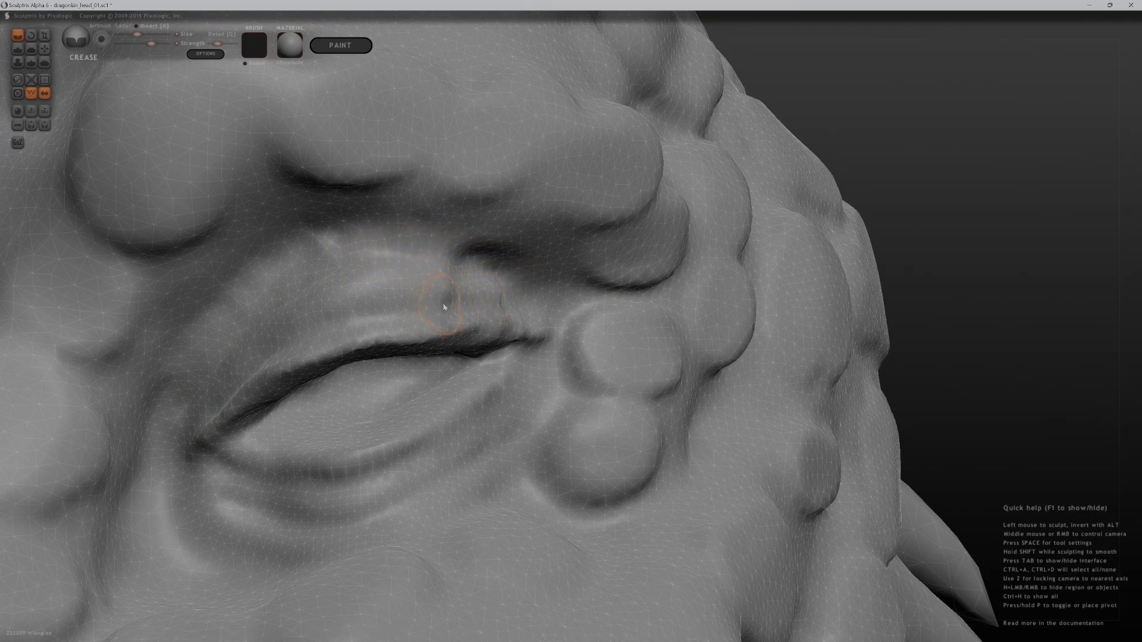
Carve and build up a skin fold above the upper eyelid with the Draw brush, from the inner corner to the outer scales
key(d)
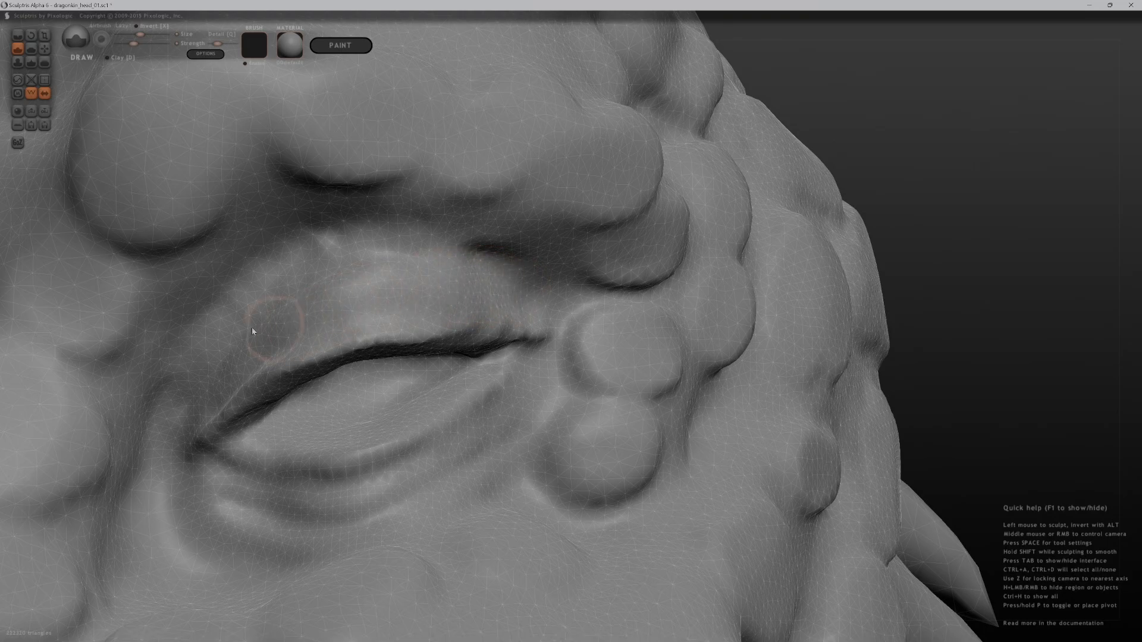
alt+drag(147, 390, 268, 247)
mouse_move(173, 352)
alt+mouse_down()
mouse_move(331, 229)
mouse_move(398, 222)
mouse_move(363, 235)
mouse_move(416, 234)
alt+mouse_up()
drag(169, 382, 428, 241)
drag(281, 319, 133, 461)
drag(268, 311, 524, 245)
mouse_move(398, 272)
mouse_down()
mouse_move(530, 263)
mouse_move(517, 255)
mouse_move(556, 280)
mouse_move(571, 274)
mouse_move(556, 269)
mouse_move(577, 293)
mouse_up()
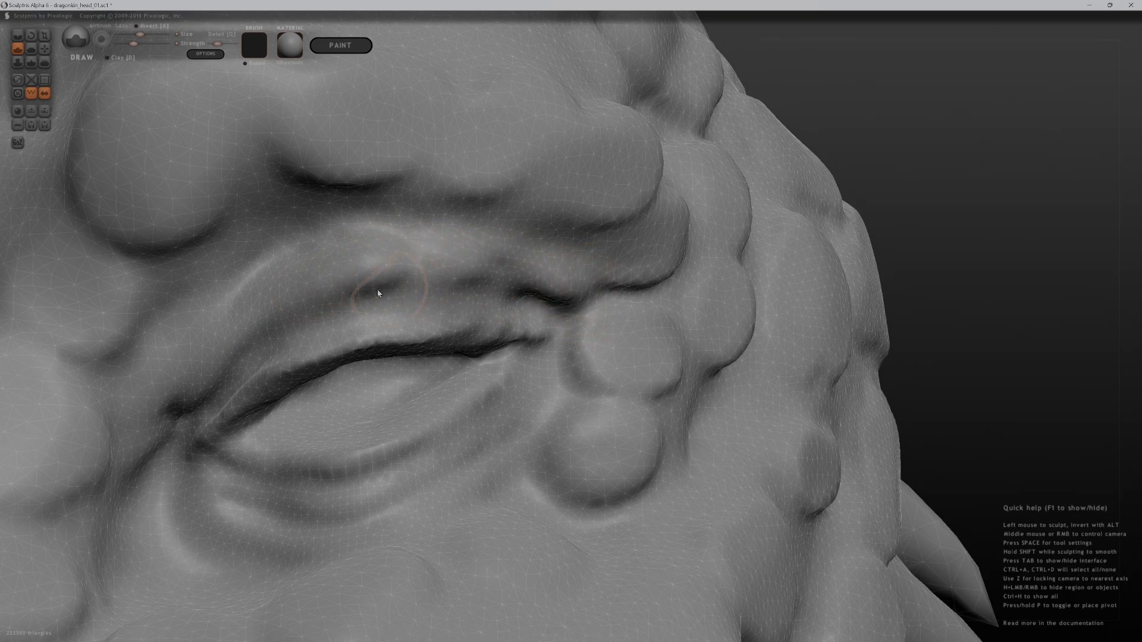
Soften the fold above the upper eyelid and blend the eye's outer corner into the surrounding skin
drag(344, 276, 556, 258)
mouse_move(262, 304)
mouse_down()
mouse_move(416, 260)
mouse_move(554, 259)
mouse_up()
drag(441, 327, 530, 323)
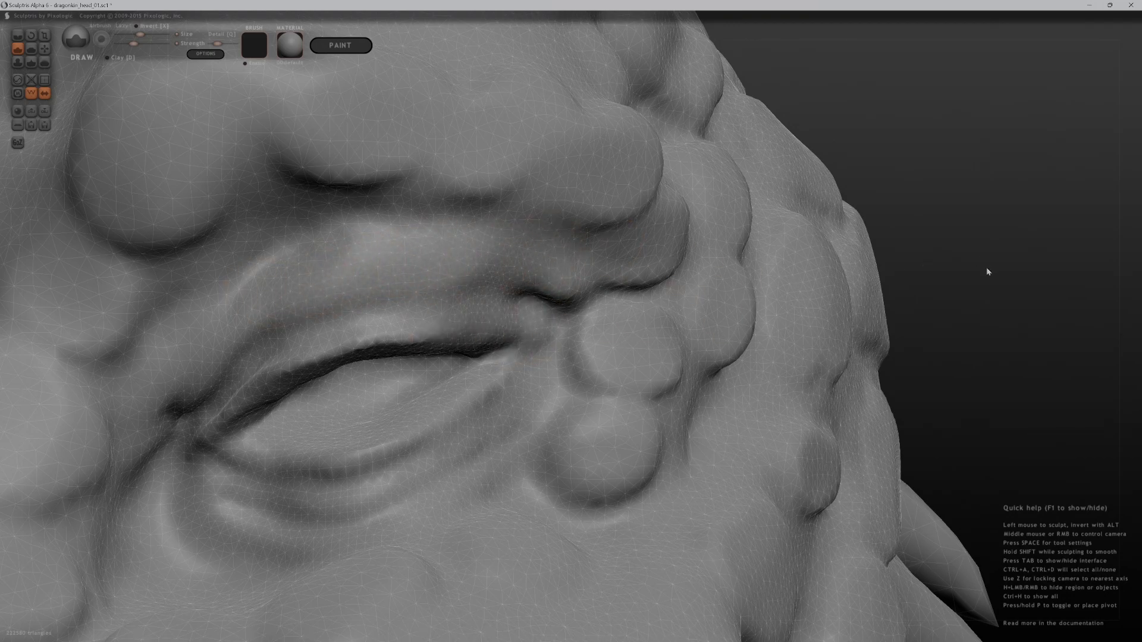
Examine the whole head from the front, side and three-quarter views to check the sculpted eyes and overall shape
drag(990, 287, 857, 372)
scroll(856, 371, down, 10)
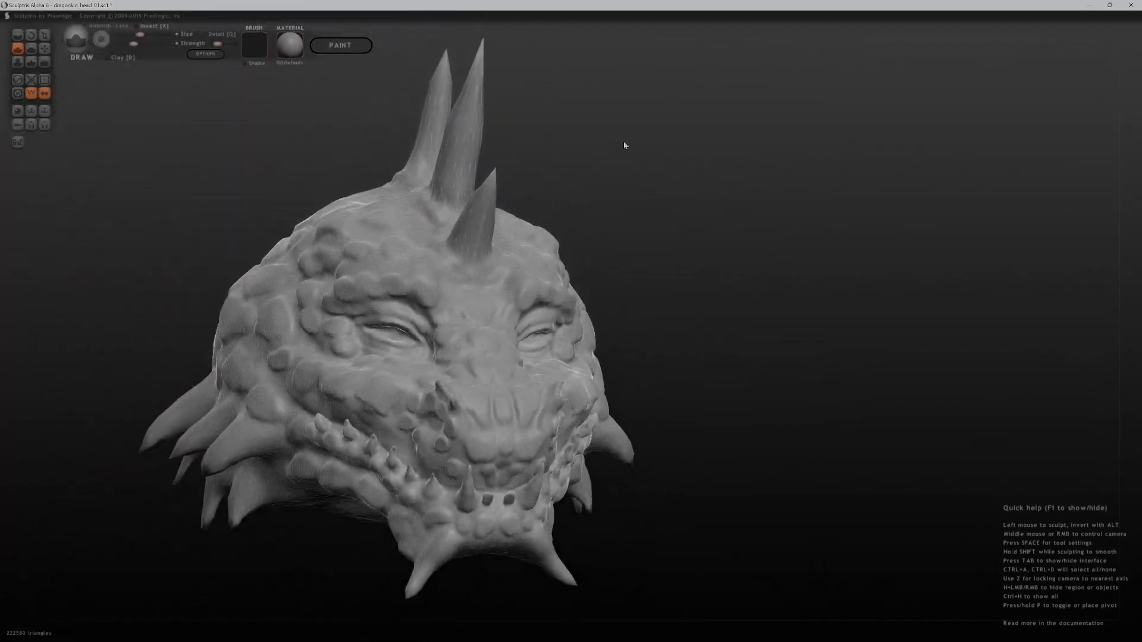
drag(765, 260, 744, 298)
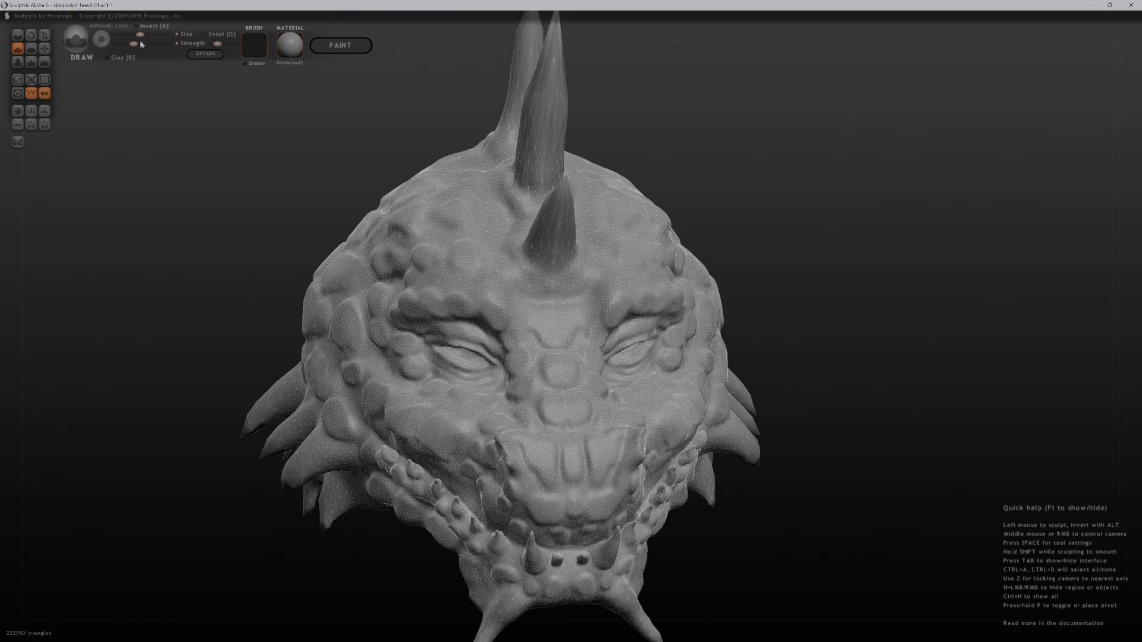
click(45, 49)
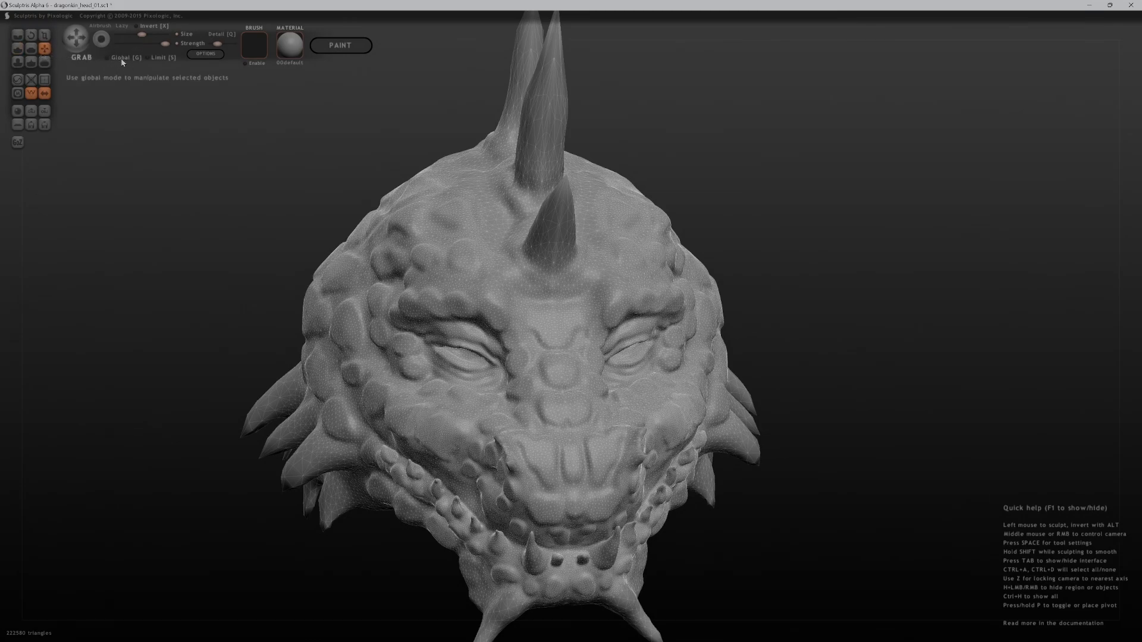
drag(724, 261, 856, 240)
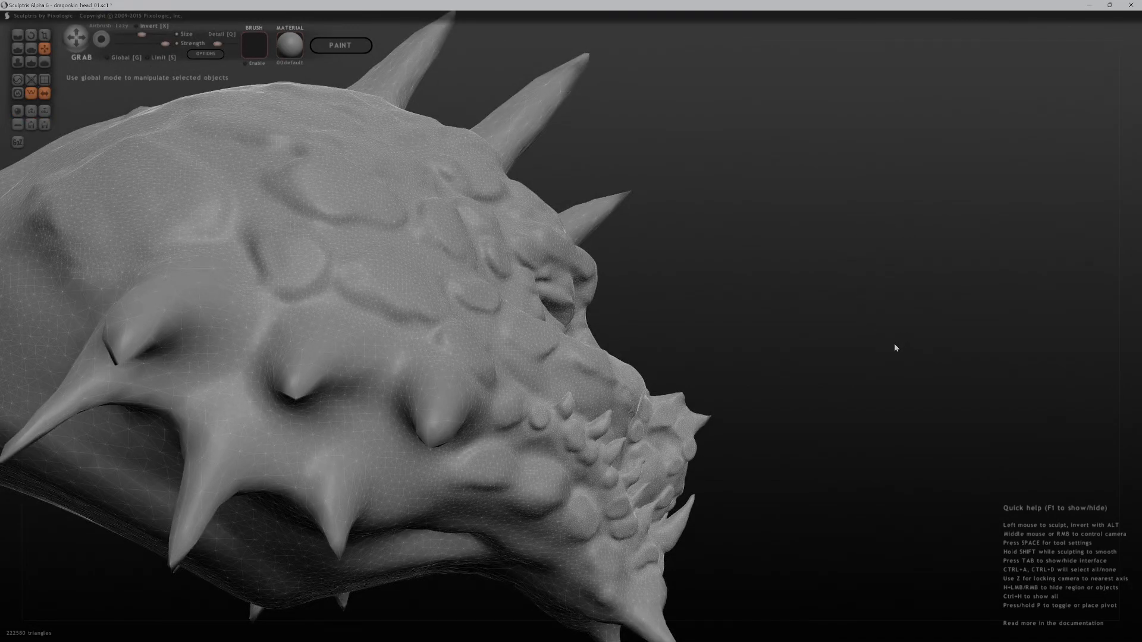
drag(907, 382, 870, 334)
mouse_move(821, 273)
mouse_down()
mouse_move(740, 311)
mouse_move(898, 282)
mouse_move(797, 321)
mouse_move(803, 309)
mouse_move(775, 341)
mouse_move(768, 376)
mouse_move(749, 312)
mouse_up()
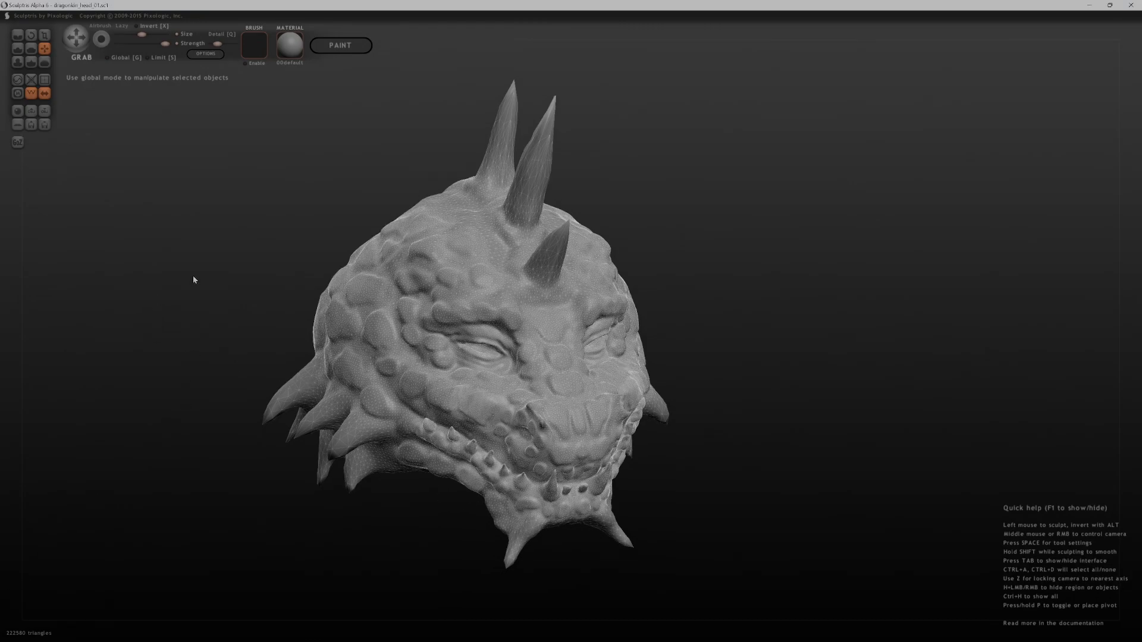
scroll(226, 331, up, 6)
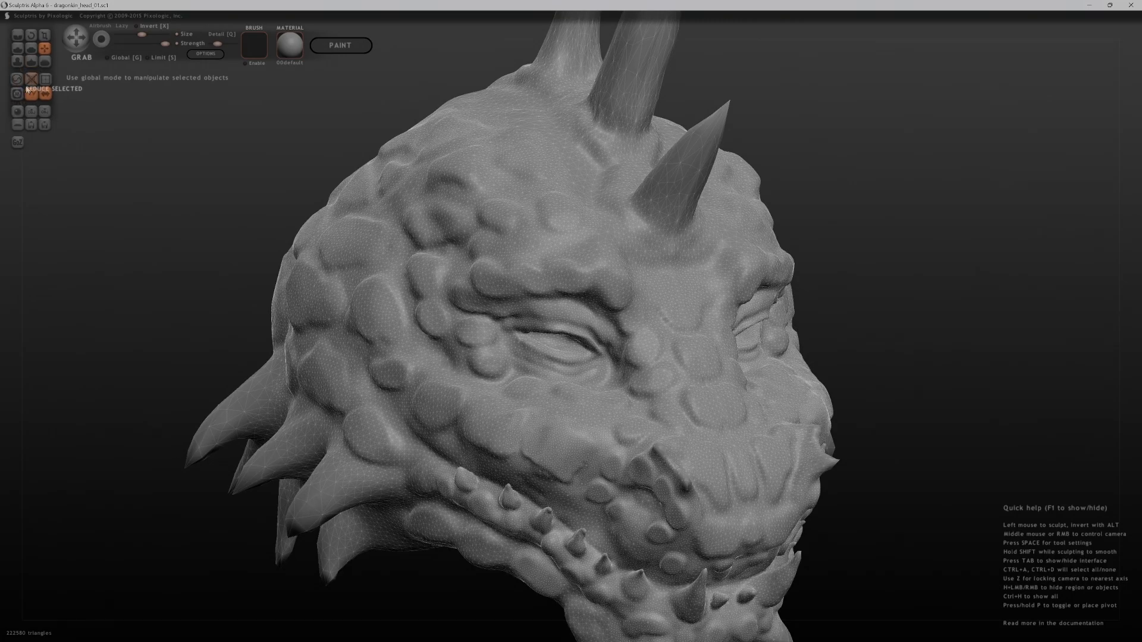
Reduce the mesh density along the cheek and lower jaw with the Reduce Brush at a slightly higher strength
click(18, 80)
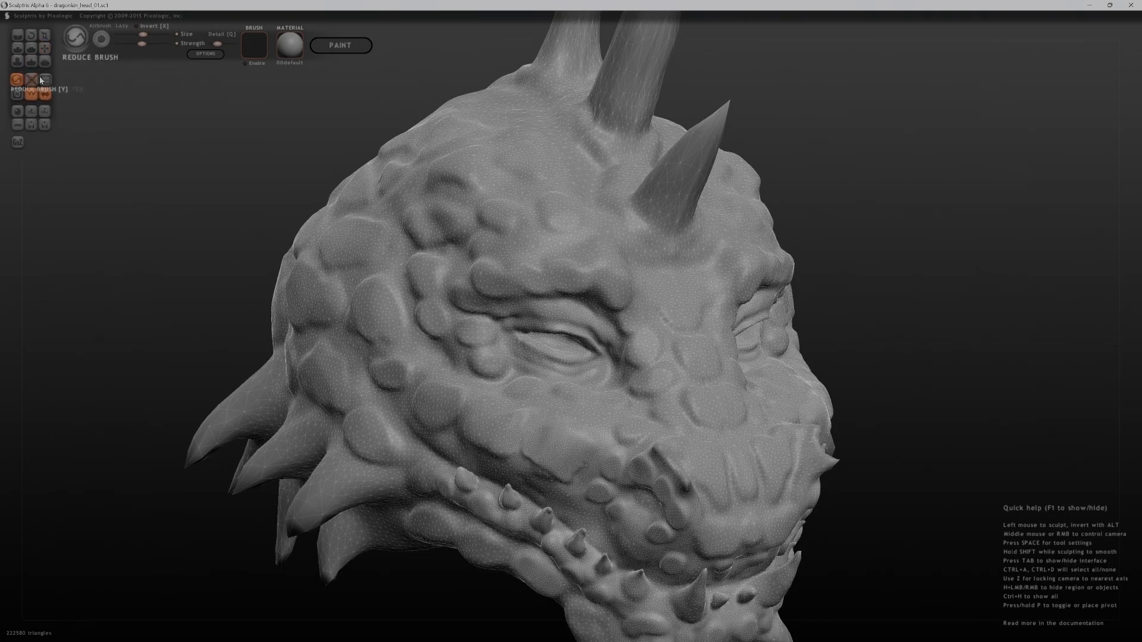
click(149, 44)
mouse_move(505, 256)
middle_down()
mouse_move(964, 330)
mouse_move(1133, 208)
mouse_move(1048, 241)
mouse_move(957, 238)
middle_up()
mouse_move(561, 423)
mouse_down()
mouse_move(400, 385)
mouse_move(416, 380)
mouse_move(669, 484)
mouse_move(704, 479)
mouse_move(685, 430)
mouse_move(693, 442)
mouse_up()
middle_drag(694, 442, 984, 426)
mouse_move(722, 450)
mouse_down()
mouse_move(712, 428)
mouse_move(744, 476)
mouse_move(715, 419)
mouse_up()
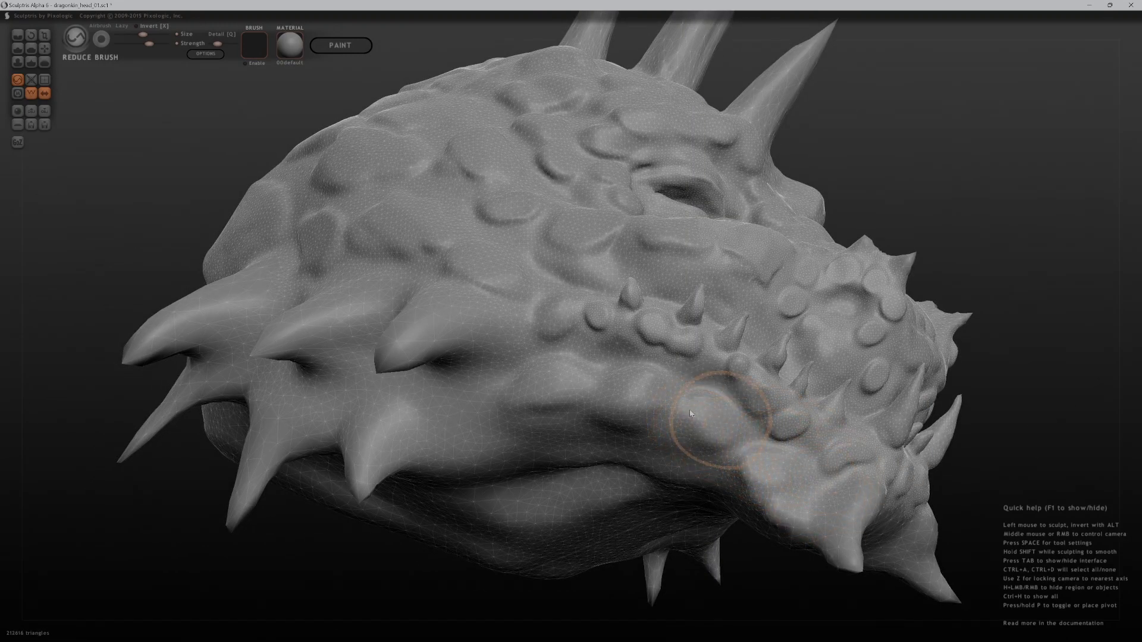
middle_drag(137, 127, 207, 177)
middle_drag(169, 503, 397, 583)
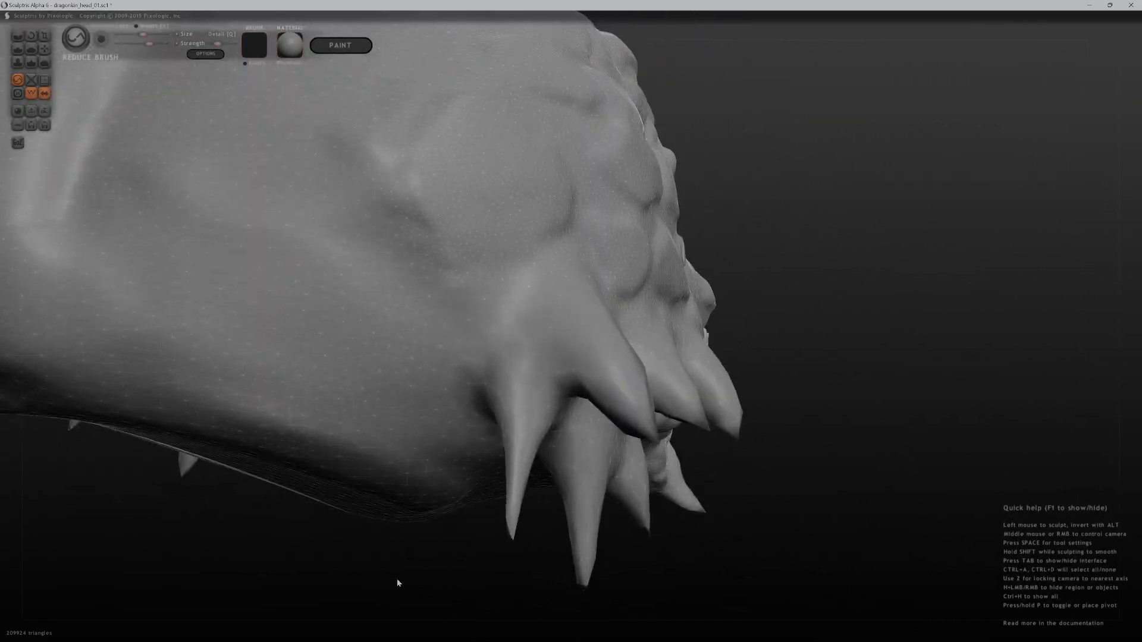
Raise the Reduce Brush strength and size and thin out the mesh on the back of the head and under the jaw
middle_drag(854, 445, 833, 473)
scroll(831, 405, down, 3)
middle_drag(830, 401, 720, 366)
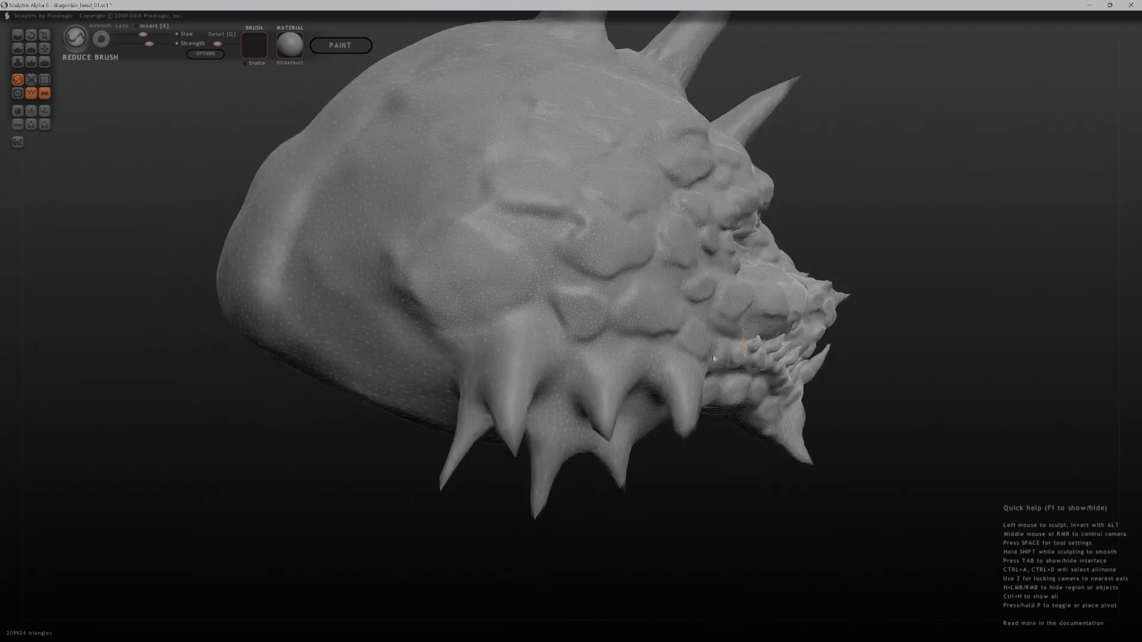
mouse_move(491, 273)
mouse_down()
mouse_move(444, 275)
mouse_move(474, 272)
mouse_move(395, 304)
mouse_move(473, 261)
mouse_move(435, 243)
mouse_up()
drag(148, 43, 159, 46)
mouse_move(188, 246)
alt+middle_down()
mouse_move(219, 340)
mouse_move(207, 314)
alt+middle_up()
mouse_move(467, 350)
mouse_down()
mouse_move(472, 314)
mouse_move(319, 304)
mouse_move(362, 311)
mouse_move(301, 255)
mouse_move(256, 249)
mouse_up()
mouse_move(140, 245)
mouse_down()
mouse_move(381, 289)
mouse_move(281, 301)
mouse_move(288, 381)
mouse_move(405, 447)
mouse_up()
drag(863, 298, 778, 216)
mouse_move(553, 410)
mouse_down()
mouse_move(493, 377)
mouse_move(237, 377)
mouse_move(310, 420)
mouse_move(326, 410)
mouse_up()
mouse_move(334, 390)
mouse_down()
mouse_move(341, 313)
mouse_move(447, 355)
mouse_move(505, 252)
mouse_move(614, 282)
mouse_up()
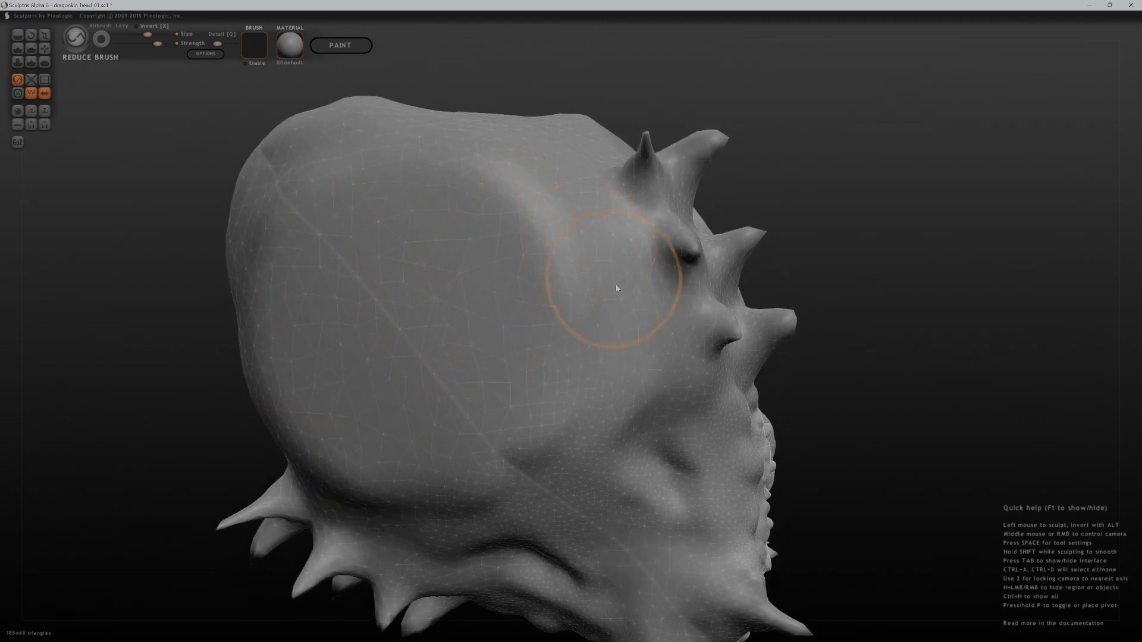
mouse_move(612, 495)
mouse_down()
mouse_move(602, 505)
mouse_move(658, 476)
mouse_move(701, 495)
mouse_up()
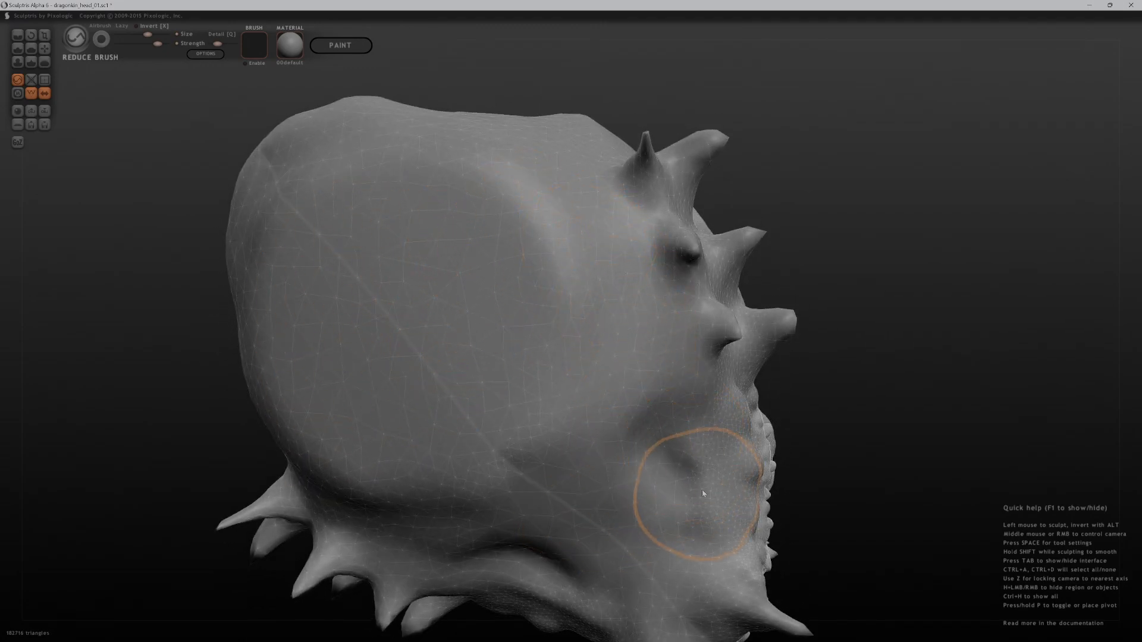
Reduce the mesh density over the side scales, the crown and the three horns with the Reduce Brush
middle_drag(847, 230, 794, 368)
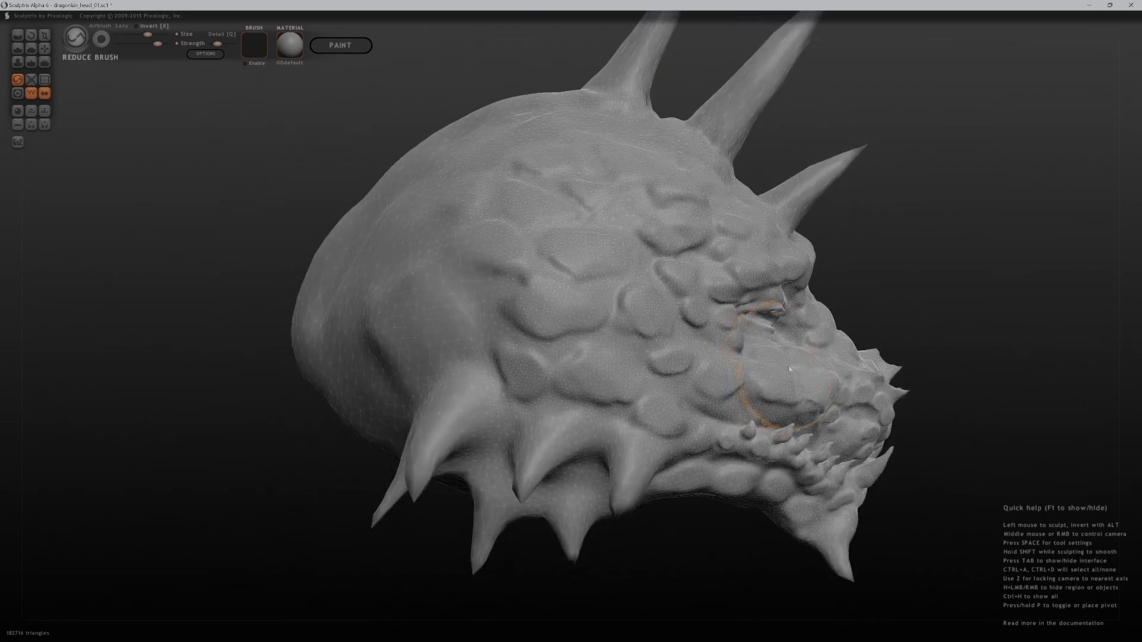
middle_drag(845, 280, 464, 358)
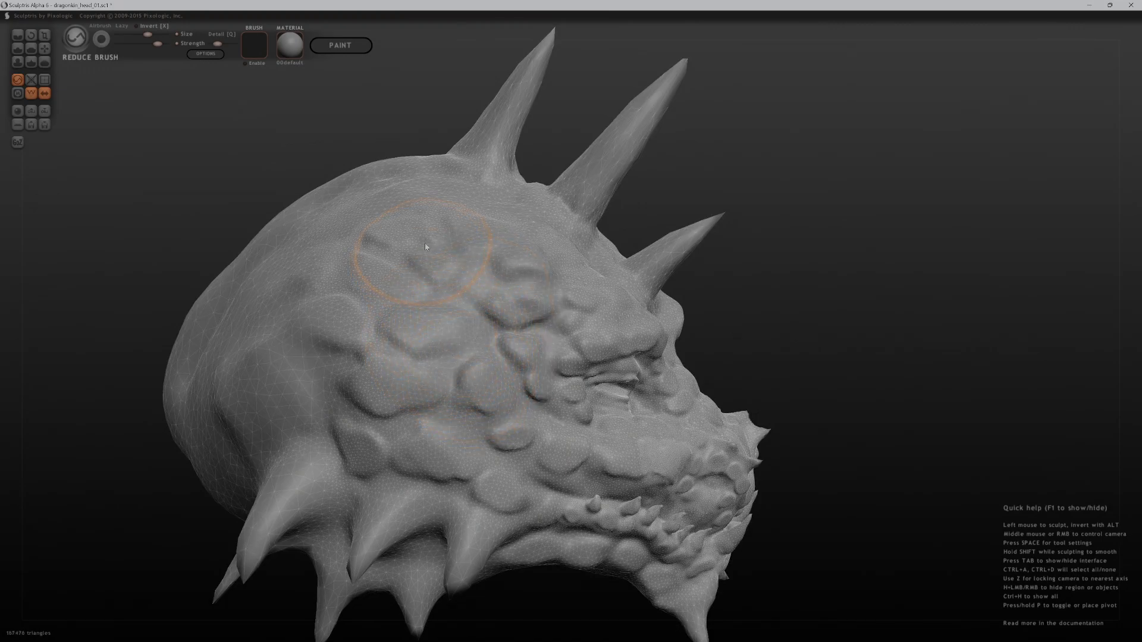
middle_drag(386, 114, 454, 206)
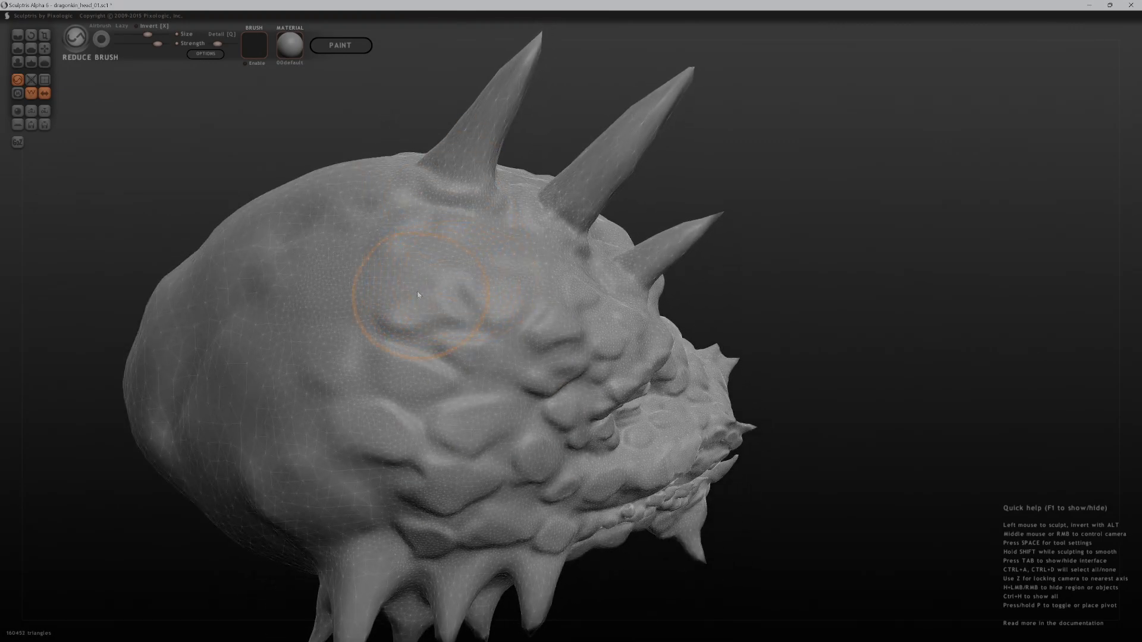
mouse_move(368, 297)
mouse_down()
mouse_move(375, 268)
mouse_move(450, 190)
mouse_up()
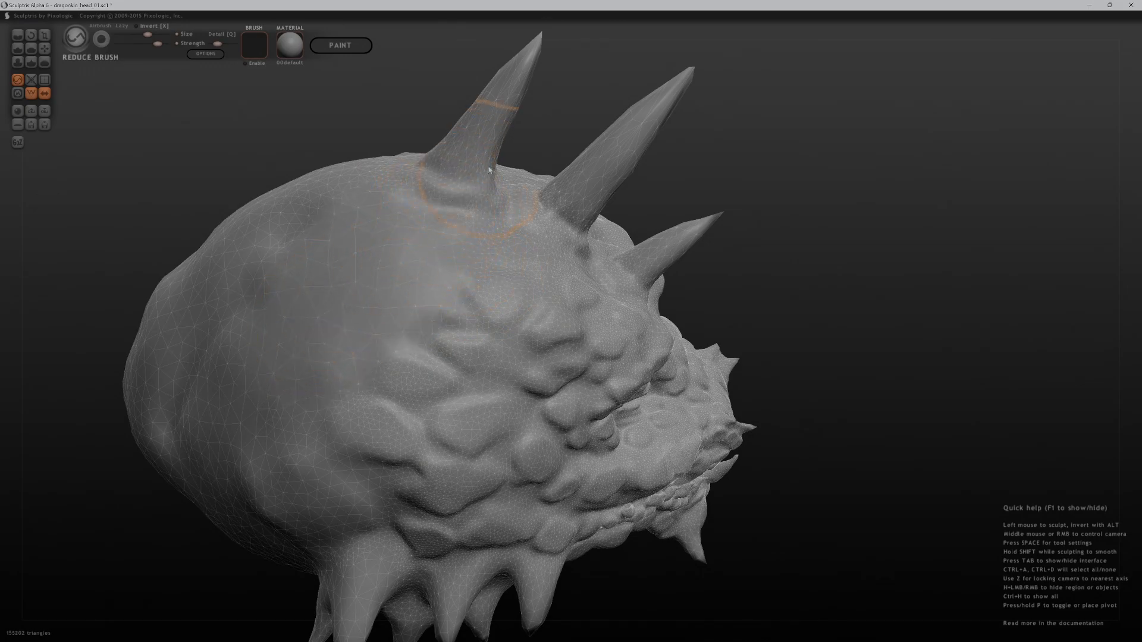
drag(532, 121, 561, 143)
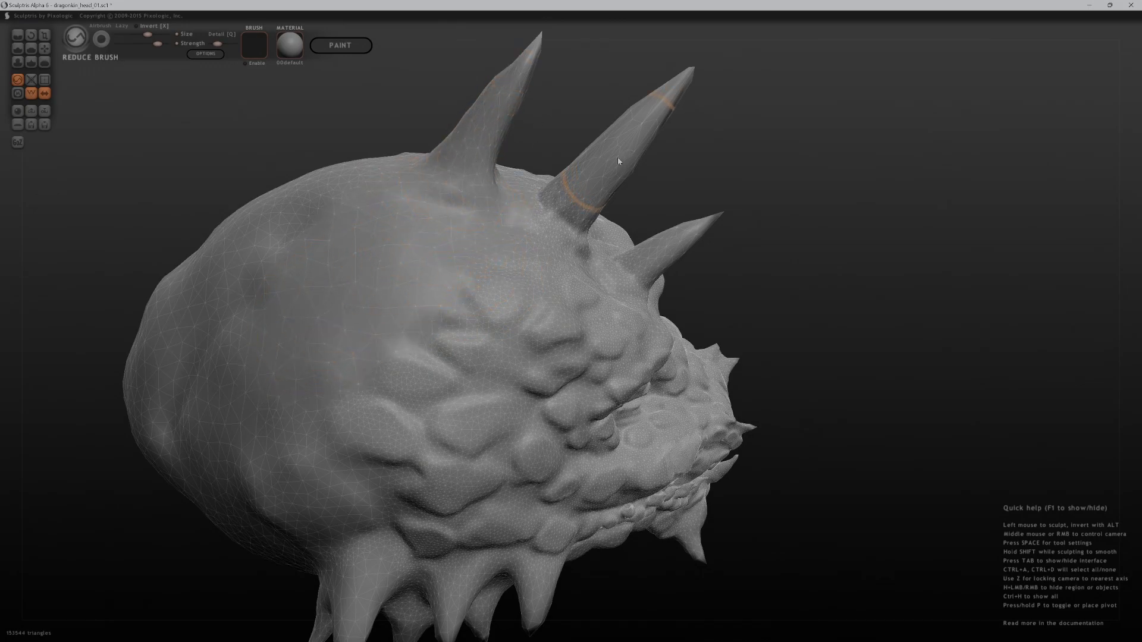
drag(583, 202, 651, 219)
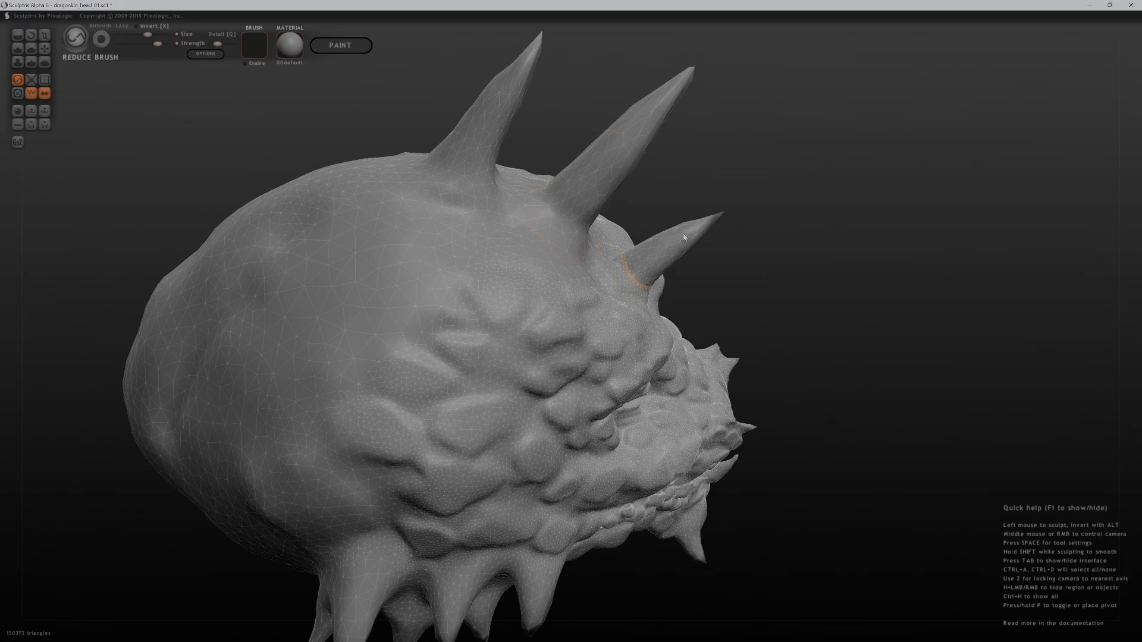
mouse_move(721, 220)
mouse_down()
mouse_move(666, 196)
mouse_move(854, 301)
mouse_move(882, 248)
mouse_up()
Reduce the mesh density across the brow, cheeks, muzzle and side spikes of the face
scroll(862, 326, up, 3)
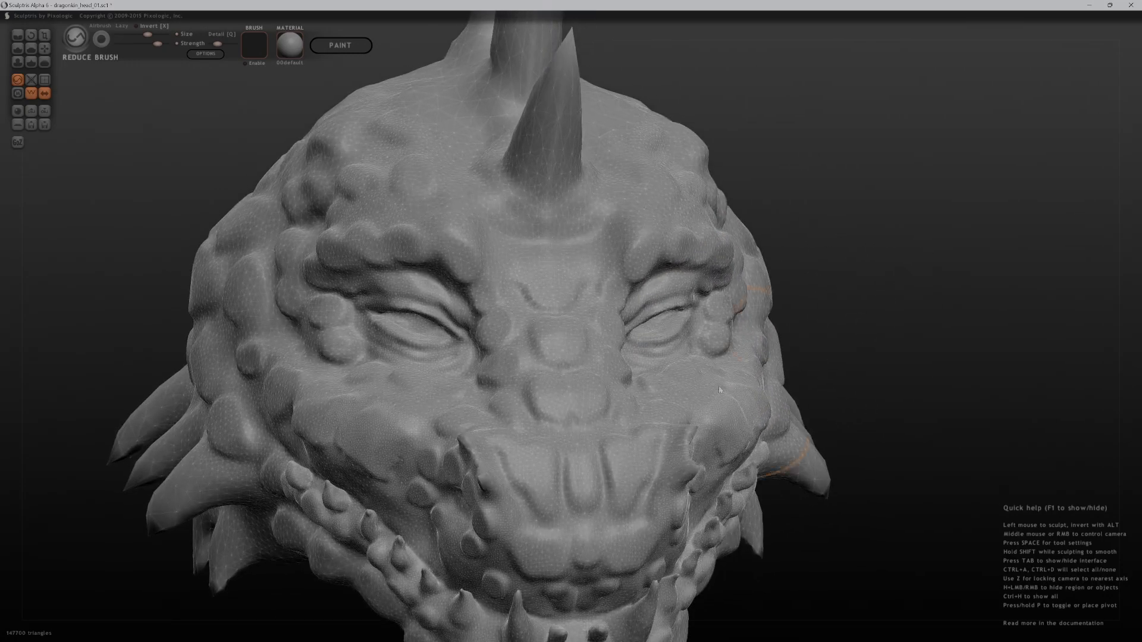
mouse_move(386, 240)
mouse_down()
mouse_move(321, 258)
mouse_move(333, 286)
mouse_move(328, 382)
mouse_move(357, 472)
mouse_up()
mouse_move(862, 357)
mouse_down()
mouse_move(922, 273)
mouse_move(951, 256)
mouse_up()
mouse_move(258, 398)
mouse_down()
mouse_move(249, 380)
mouse_move(441, 434)
mouse_move(505, 493)
mouse_move(605, 481)
mouse_up()
drag(952, 416, 875, 273)
mouse_move(536, 356)
mouse_down()
mouse_move(494, 392)
mouse_move(421, 363)
mouse_move(405, 369)
mouse_move(419, 388)
mouse_move(223, 336)
mouse_move(89, 412)
mouse_up()
mouse_move(516, 438)
mouse_down()
mouse_move(464, 540)
mouse_move(501, 568)
mouse_move(534, 540)
mouse_up()
mouse_move(834, 269)
alt+mouse_down()
mouse_move(851, 208)
mouse_move(776, 276)
alt+mouse_up()
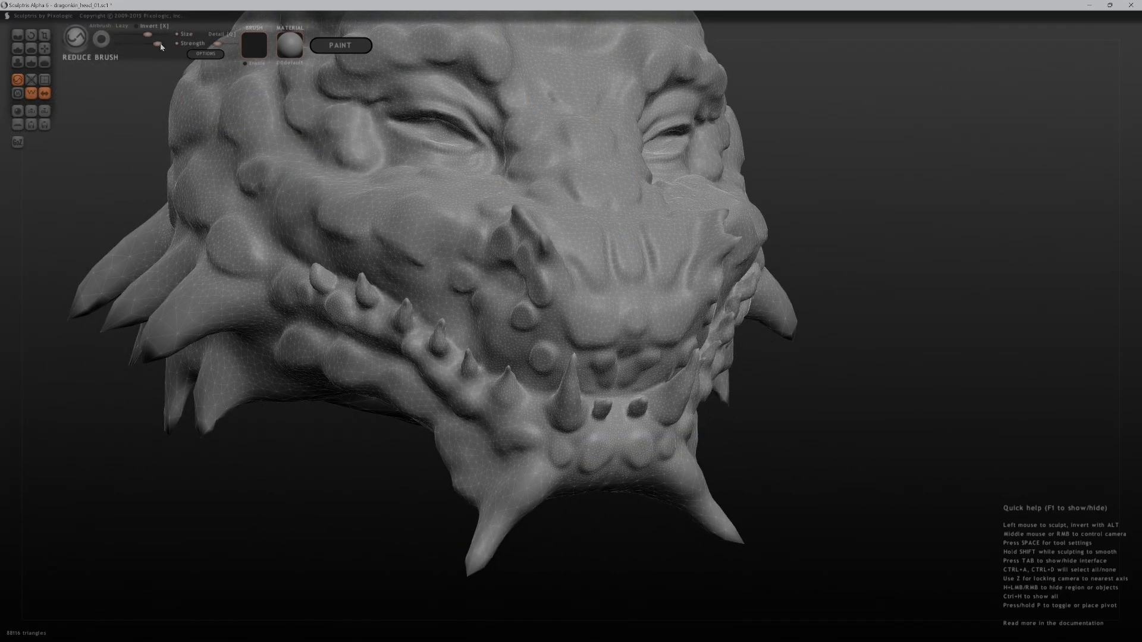
Reduce the mesh on the front of the chin around the bumps below the lower teeth
mouse_move(595, 464)
mouse_down()
mouse_move(505, 476)
mouse_move(616, 440)
mouse_move(625, 484)
mouse_move(586, 458)
mouse_move(569, 483)
mouse_move(738, 442)
mouse_move(591, 464)
mouse_up()
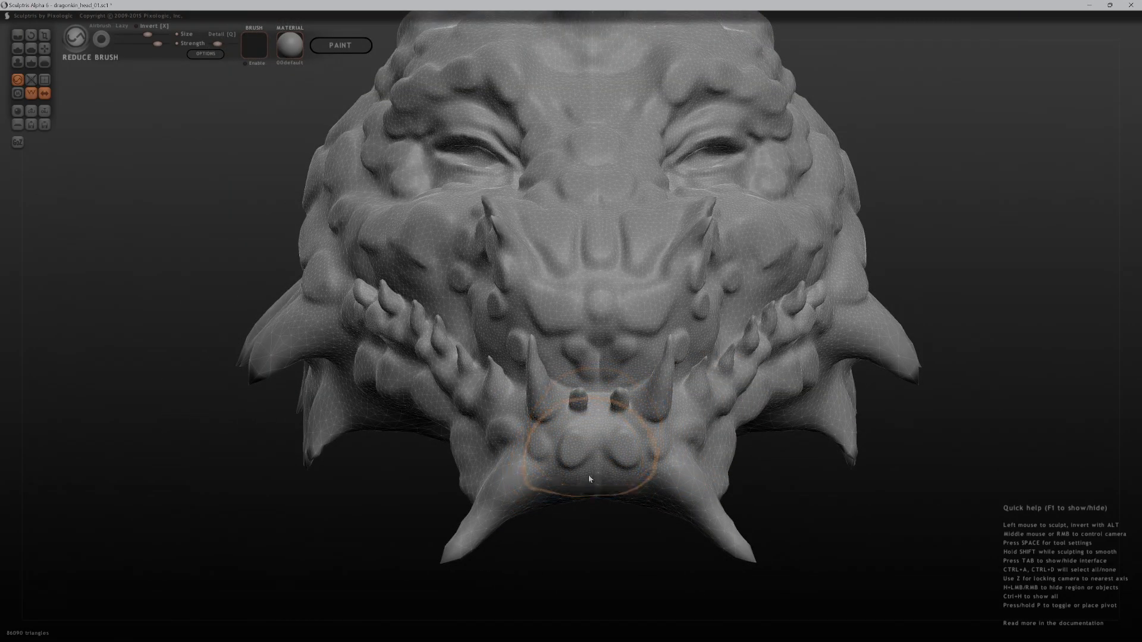
scroll(532, 486, up, 2)
scroll(532, 487, up, 2)
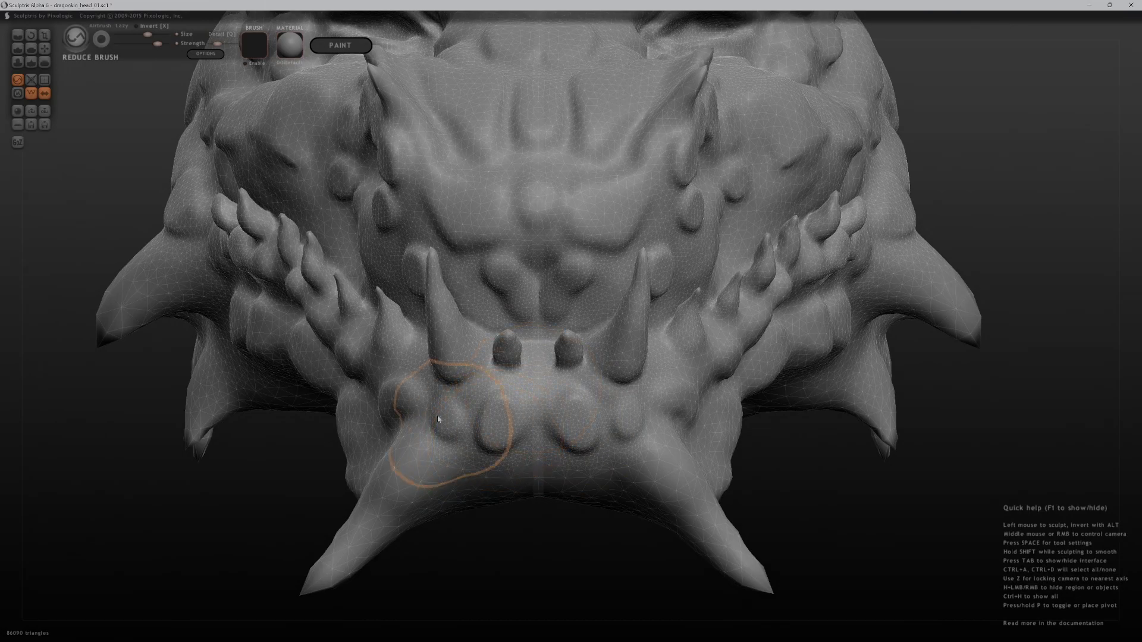
mouse_move(518, 440)
mouse_down()
mouse_move(542, 419)
mouse_move(476, 417)
mouse_move(571, 417)
mouse_up()
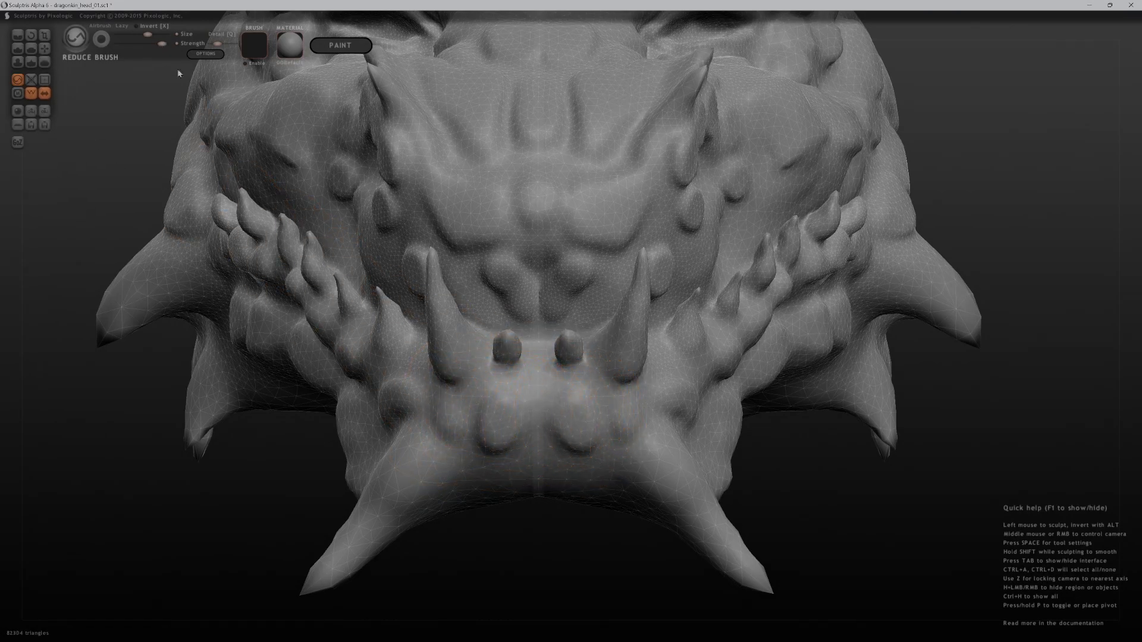
Reduce the mesh further on the snout and jaw areas, and lower the Reduce Brush strength
mouse_move(518, 250)
mouse_down()
mouse_move(543, 262)
mouse_move(510, 268)
mouse_move(570, 233)
mouse_move(601, 340)
mouse_up()
drag(241, 539, 405, 536)
mouse_move(408, 250)
mouse_down()
mouse_move(395, 260)
mouse_move(444, 280)
mouse_move(419, 255)
mouse_move(426, 160)
mouse_move(480, 117)
mouse_up()
mouse_move(865, 348)
alt+mouse_down()
mouse_move(895, 408)
mouse_move(875, 357)
alt+mouse_up()
drag(334, 504, 423, 503)
mouse_move(193, 375)
mouse_down()
mouse_move(173, 373)
mouse_move(380, 367)
mouse_move(286, 350)
mouse_move(174, 191)
mouse_move(60, 173)
mouse_move(201, 145)
mouse_up()
mouse_move(870, 172)
alt+mouse_down()
mouse_move(896, 267)
mouse_move(789, 304)
mouse_move(782, 288)
mouse_move(856, 284)
mouse_move(672, 281)
alt+mouse_up()
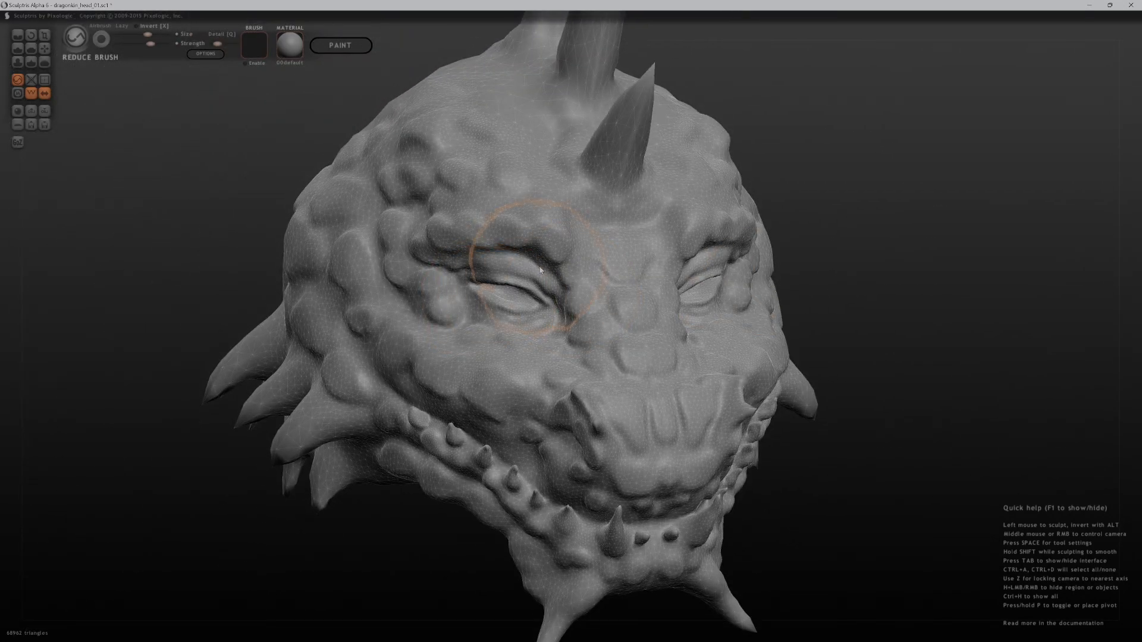
Reduce the mesh around the eye, brow and forehead scales, and shrink the Reduce Brush slightly
mouse_move(546, 272)
mouse_down()
mouse_move(500, 252)
mouse_move(472, 264)
mouse_move(506, 268)
mouse_move(558, 343)
mouse_up()
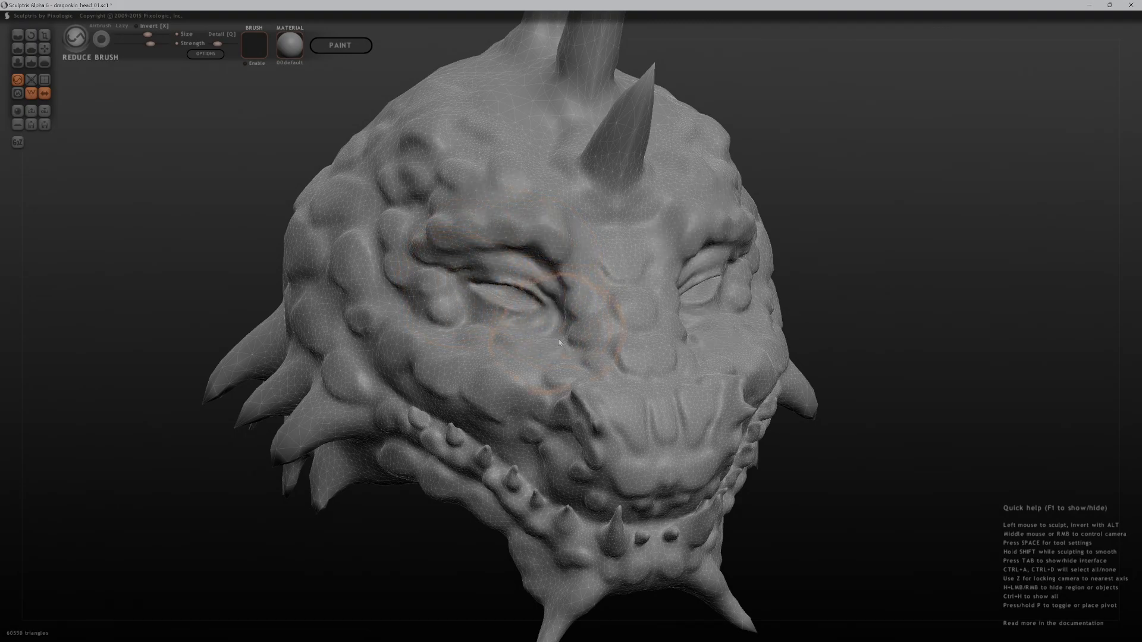
mouse_move(808, 376)
mouse_down()
mouse_move(845, 400)
mouse_move(887, 352)
mouse_move(915, 387)
mouse_up()
mouse_move(585, 212)
mouse_down()
mouse_move(588, 198)
mouse_move(546, 182)
mouse_up()
mouse_move(845, 238)
mouse_down()
mouse_move(928, 255)
mouse_move(887, 375)
mouse_move(867, 334)
mouse_move(815, 323)
mouse_move(862, 313)
mouse_move(824, 273)
mouse_up()
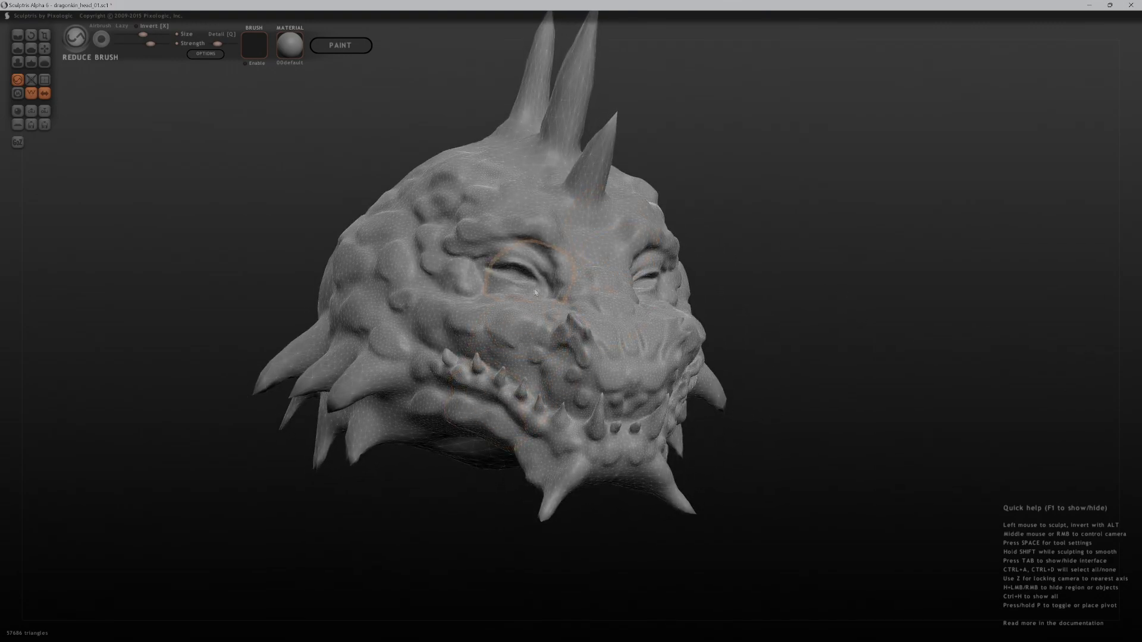